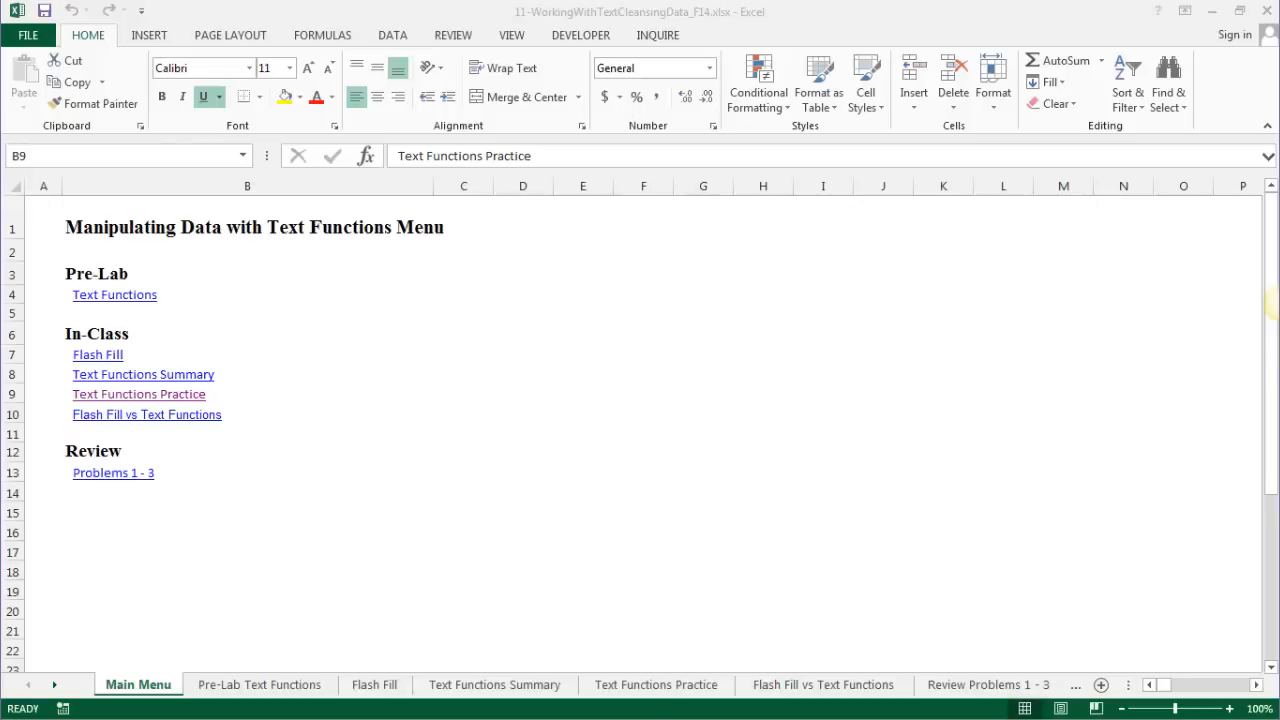
- Switch the workbook to the Flash Fill sheet
{"action": "left_click", "coordinate": [375, 687]}
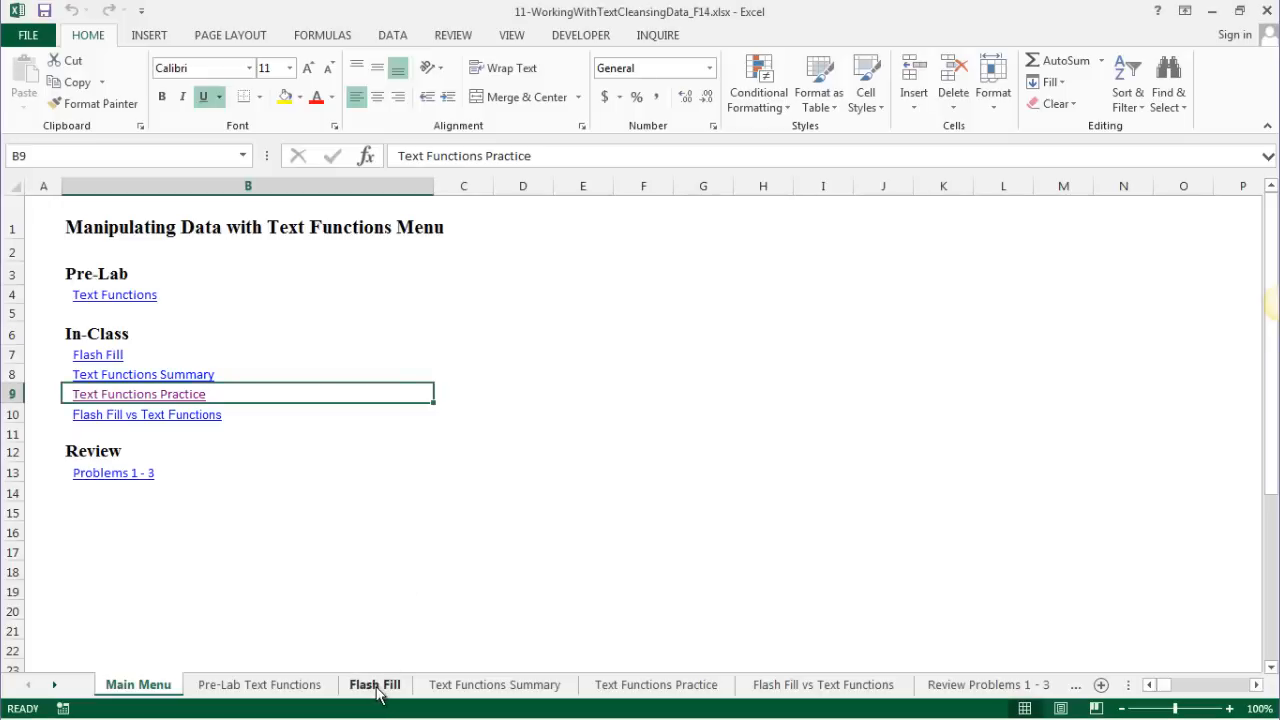
{"action": "left_click", "coordinate": [375, 686]}
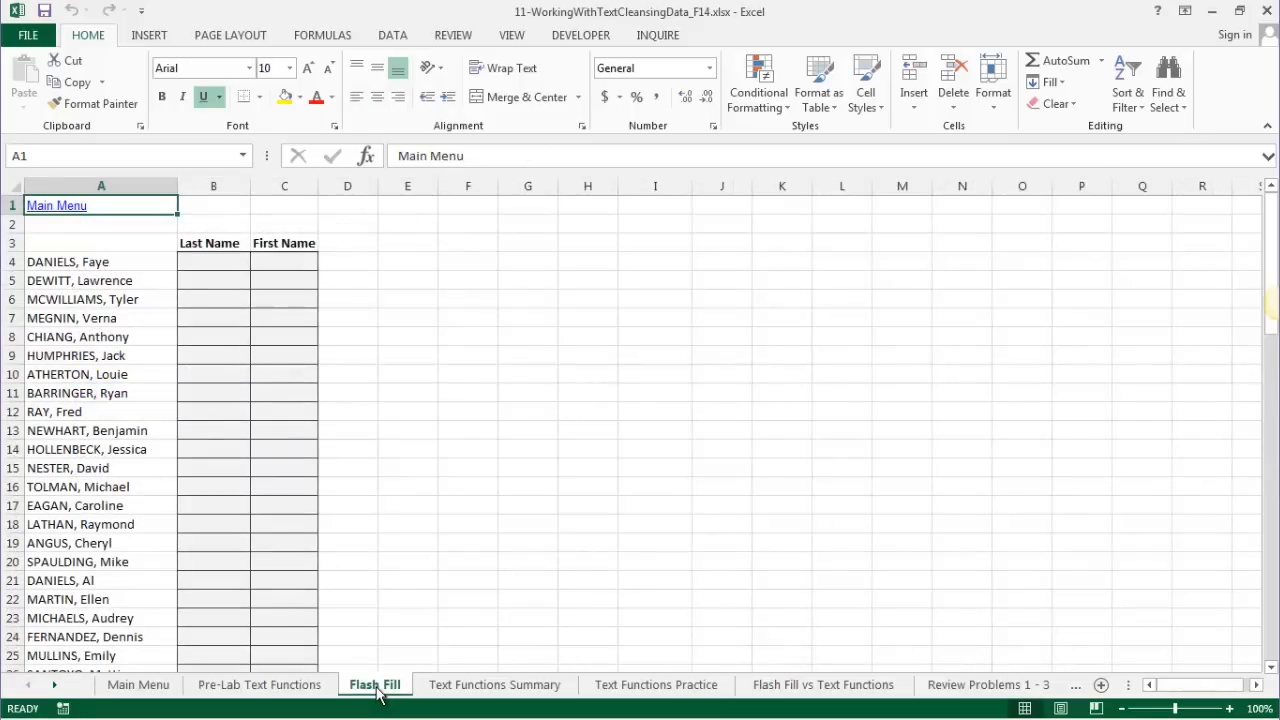
- Enter Daniels and Dewitt in B4:B5 and accept Flash Fill's surnames for the whole column
{"action": "left_click", "coordinate": [199, 260]}
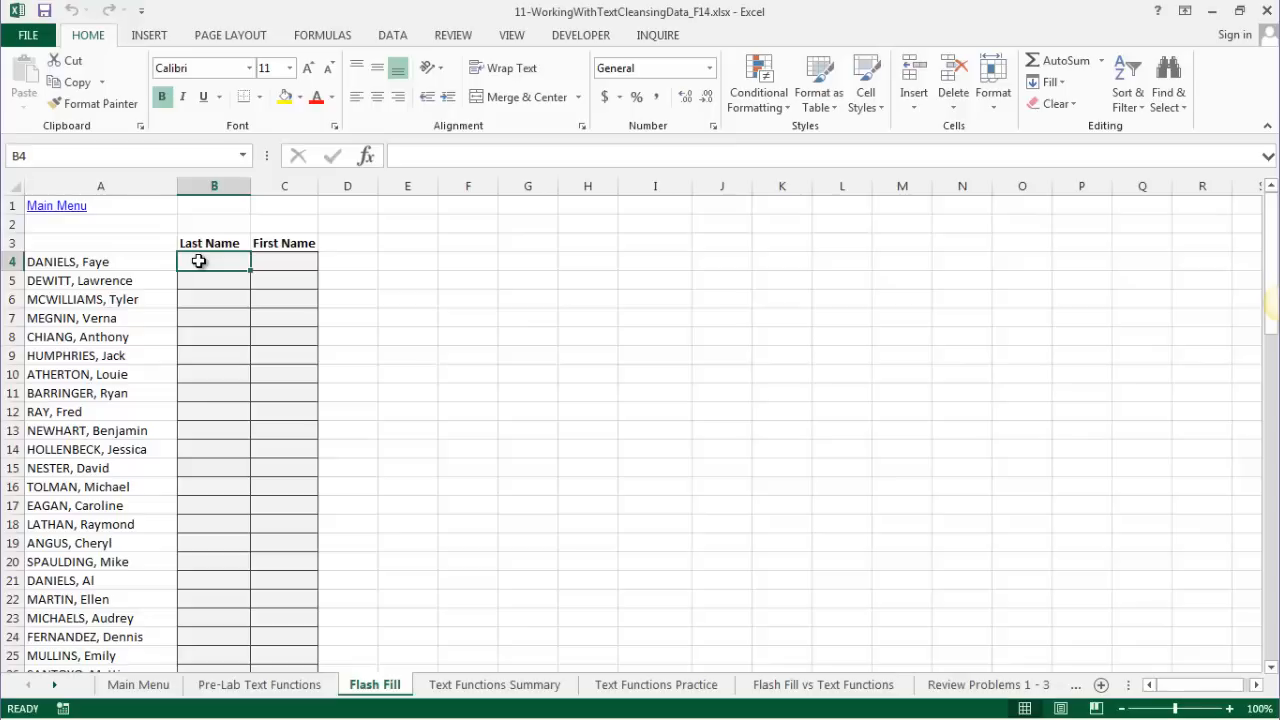
{"action": "type", "text": "Daniels"}
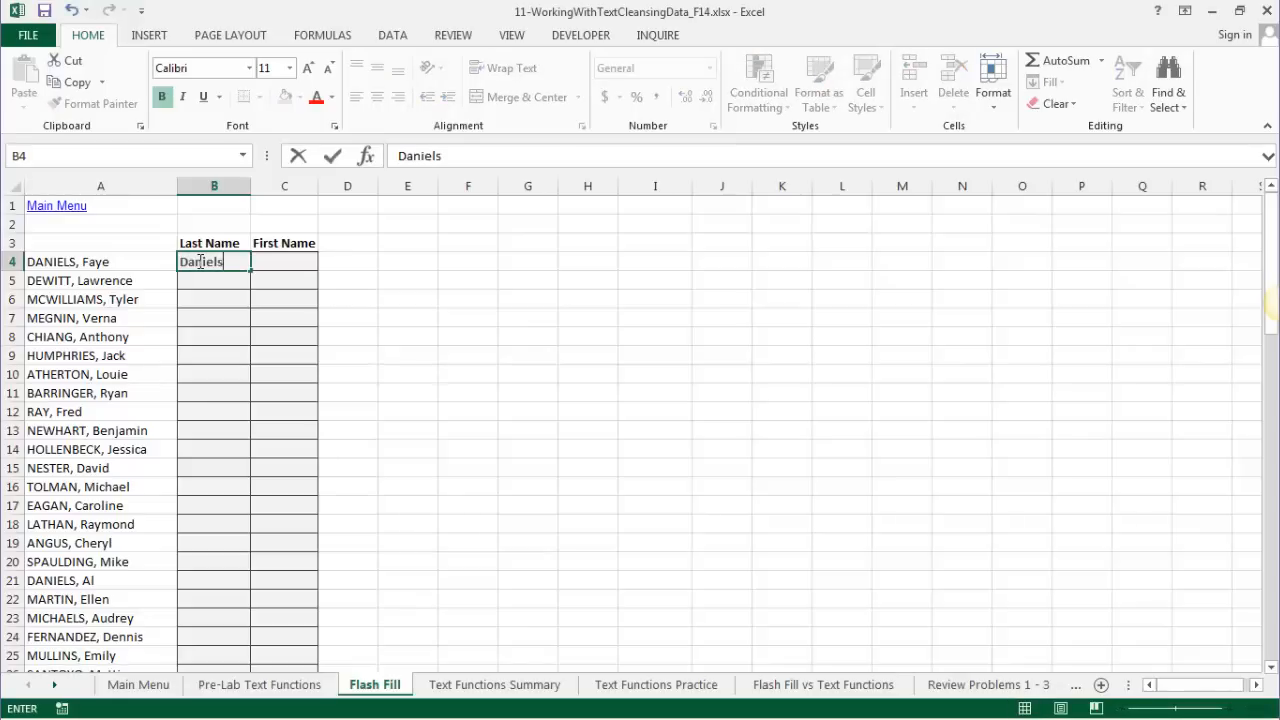
{"action": "key", "text": "Return"}
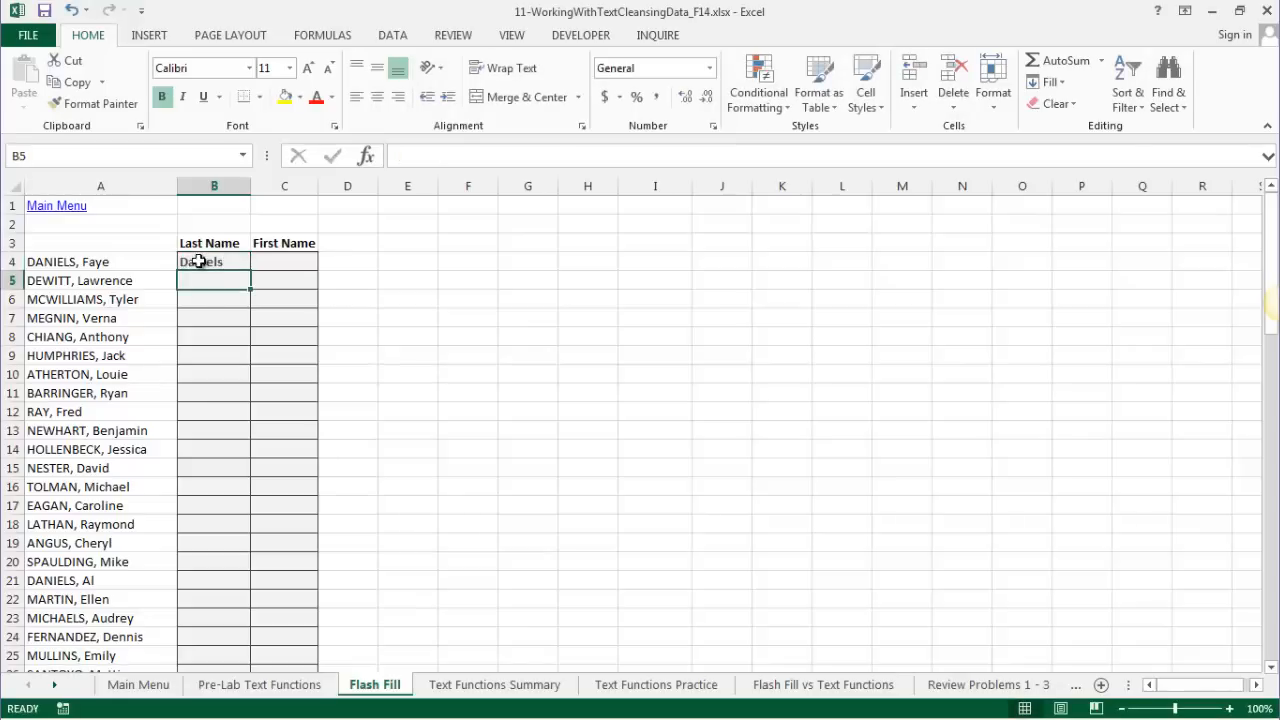
{"action": "type", "text": "Dewitt"}
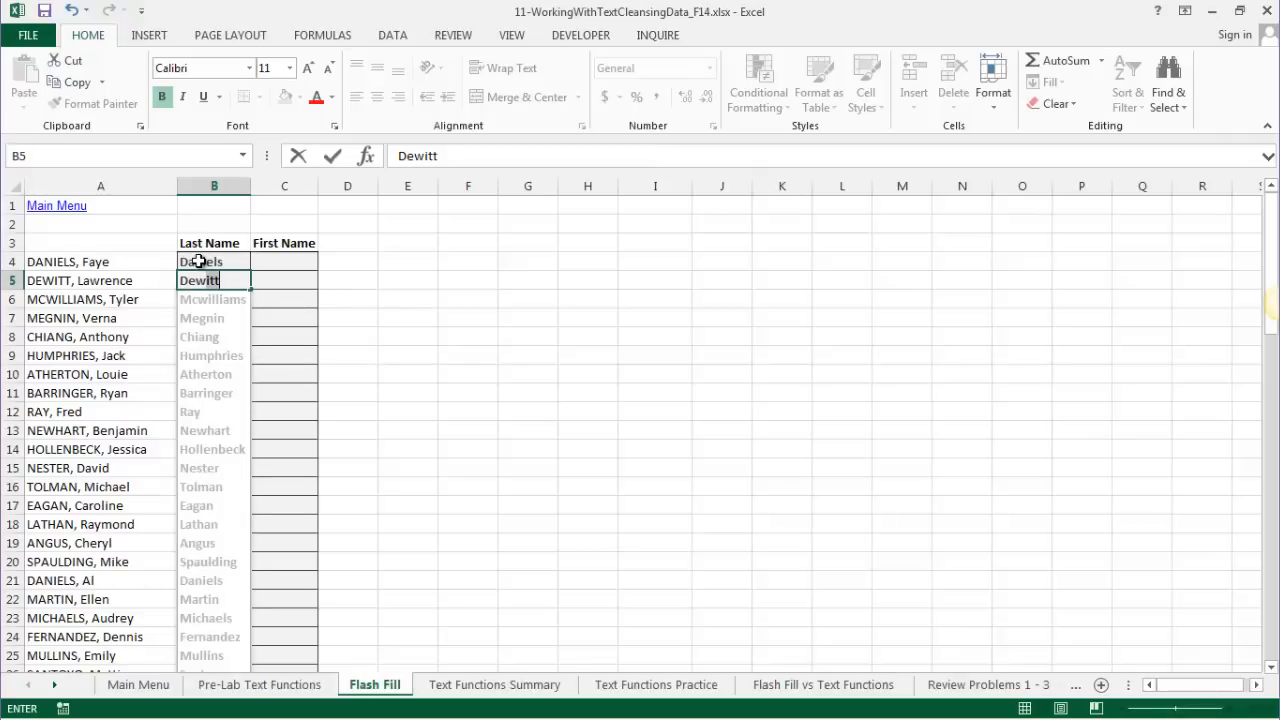
{"action": "key", "text": "Return"}
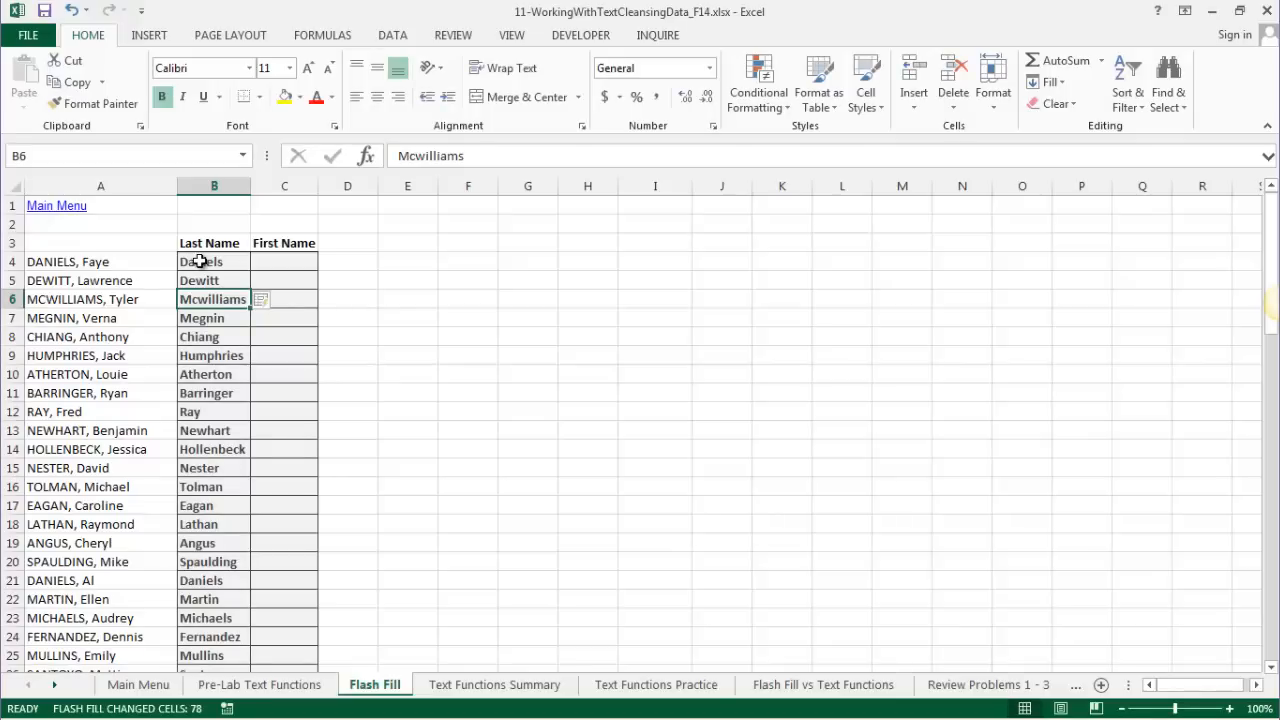
{"action": "left_click", "coordinate": [278, 302]}
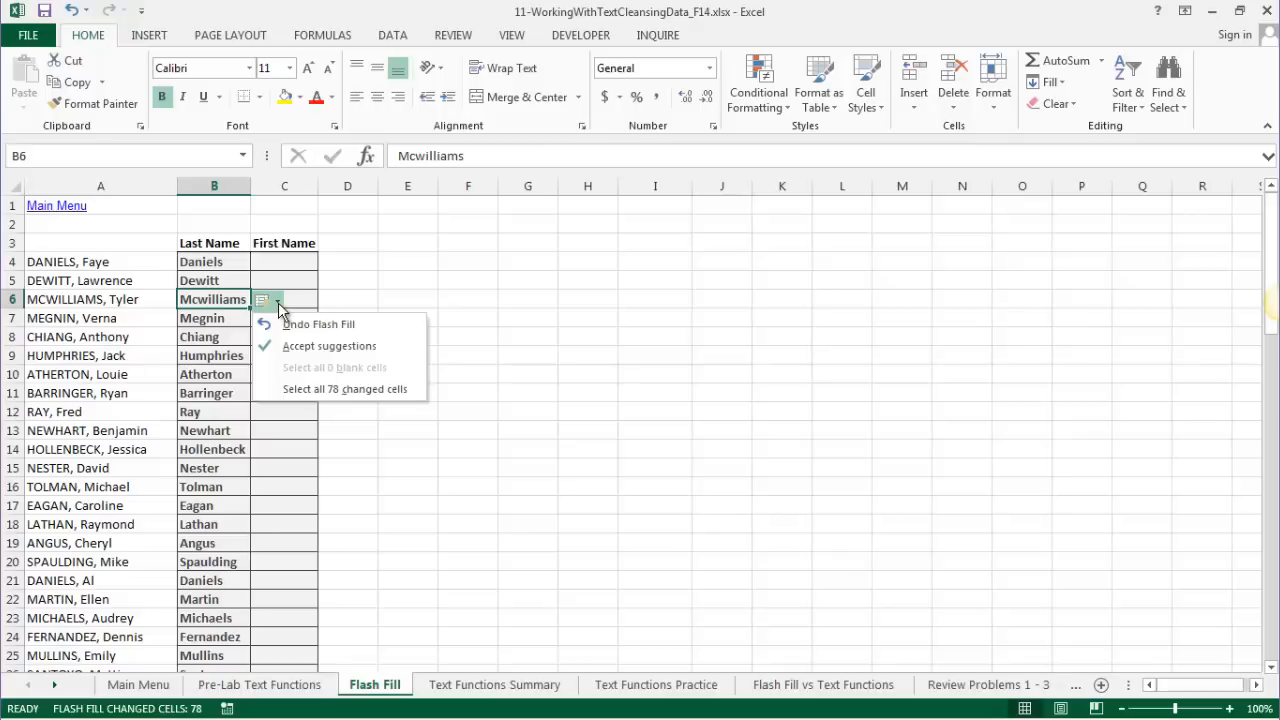
{"action": "left_click", "coordinate": [288, 257]}
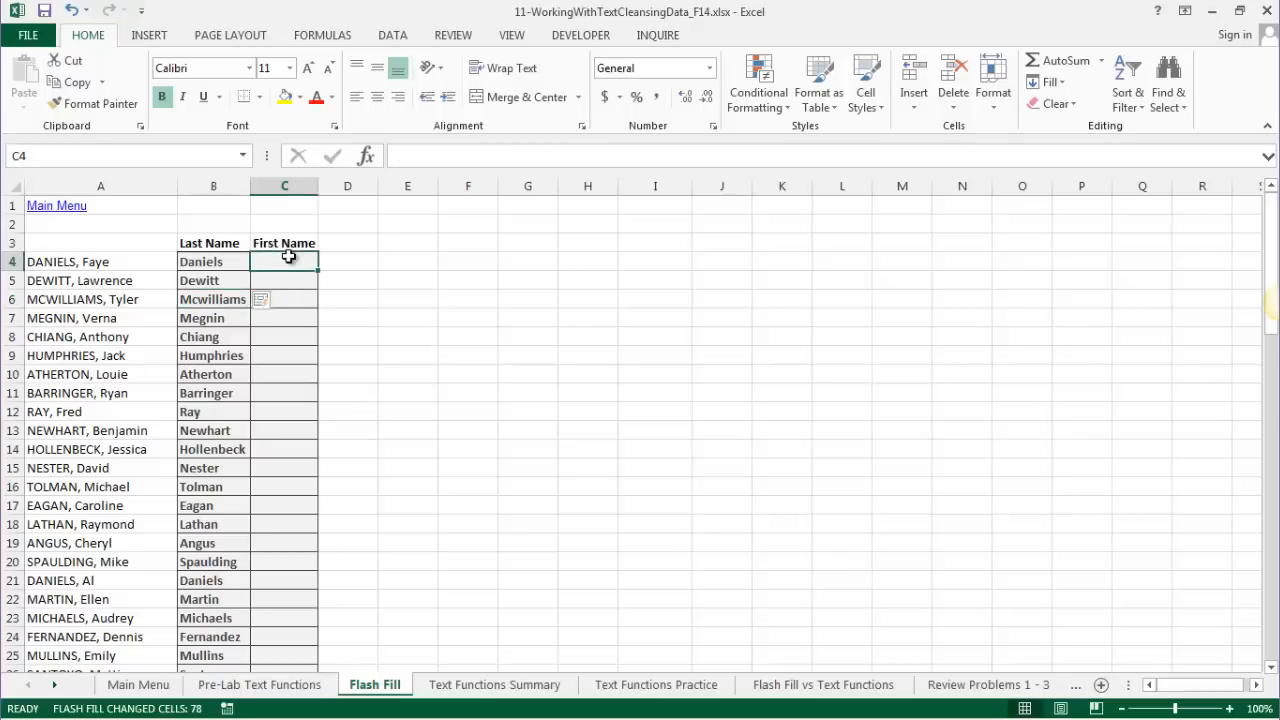
- Enter Faye and Lawrence in C4:C5 and accept Flash Fill's first names for the column
{"action": "type", "text": "Ap"}
{"action": "key", "text": "BackSpace"}
{"action": "key", "text": "BackSpace"}
{"action": "type", "text": "F"}
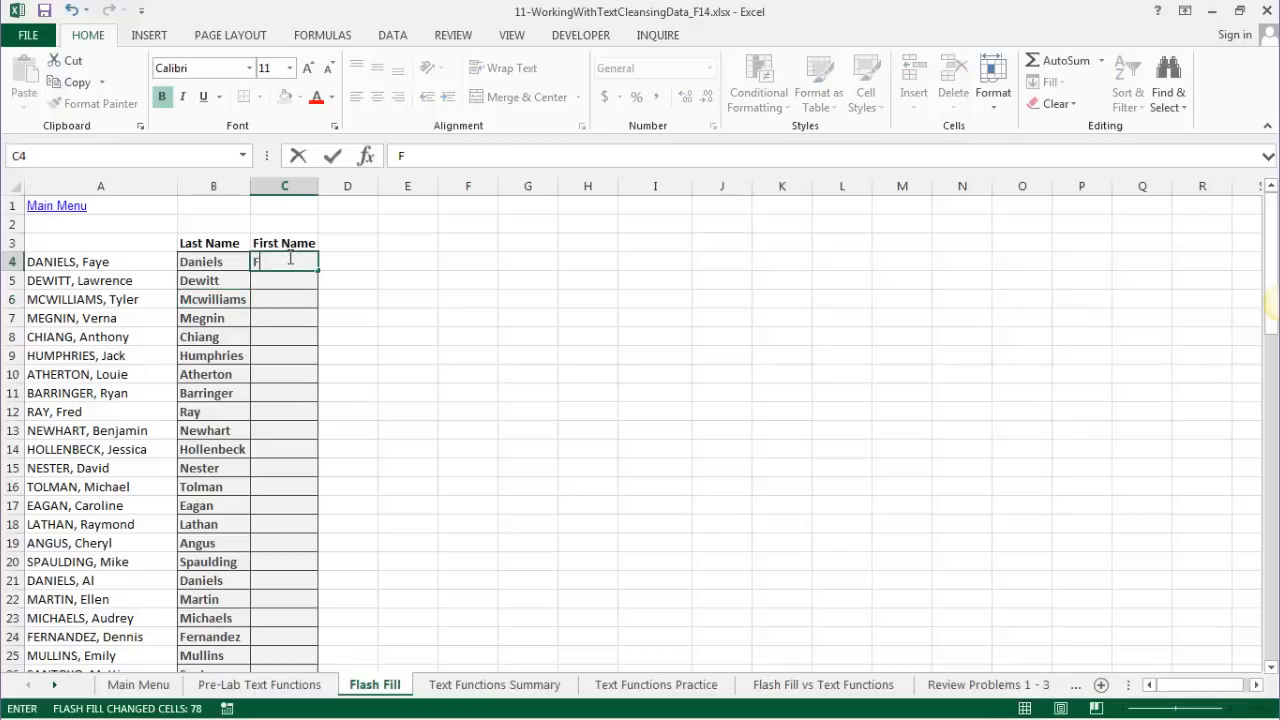
{"action": "type", "text": "aye"}
{"action": "key", "text": "Return"}
{"action": "type", "text": "Lawrence"}
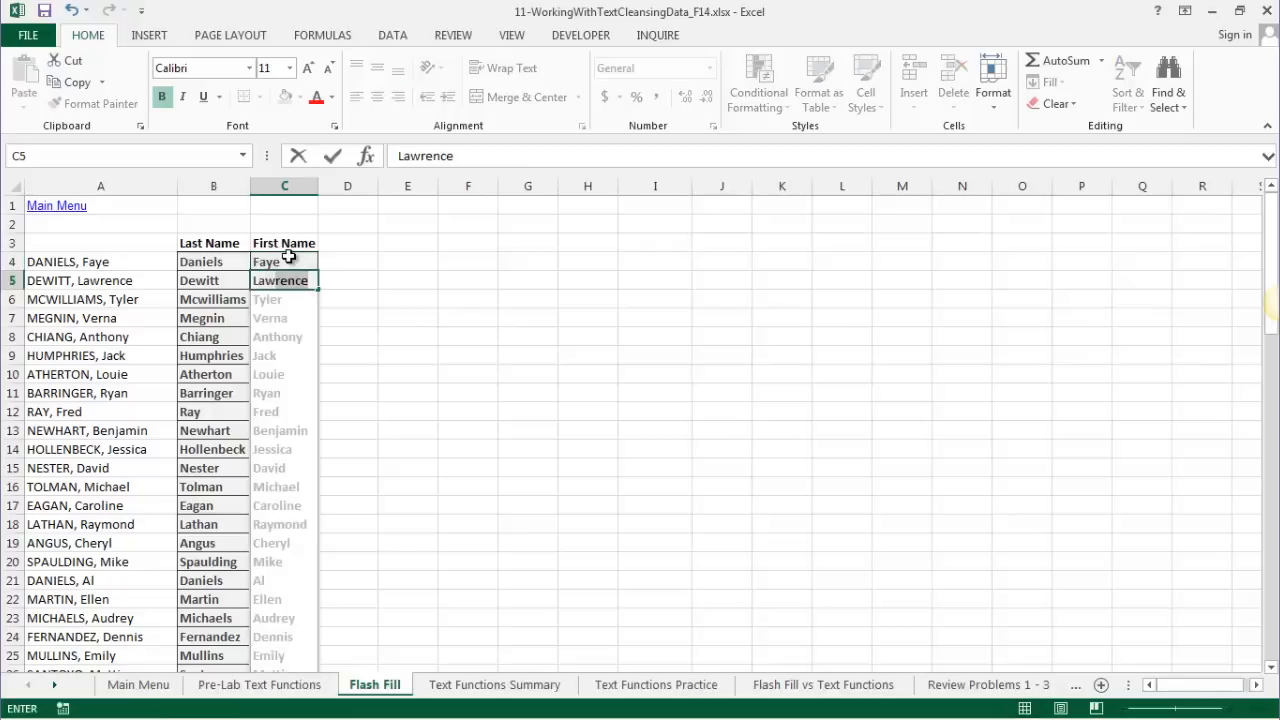
{"action": "key", "text": "Return"}
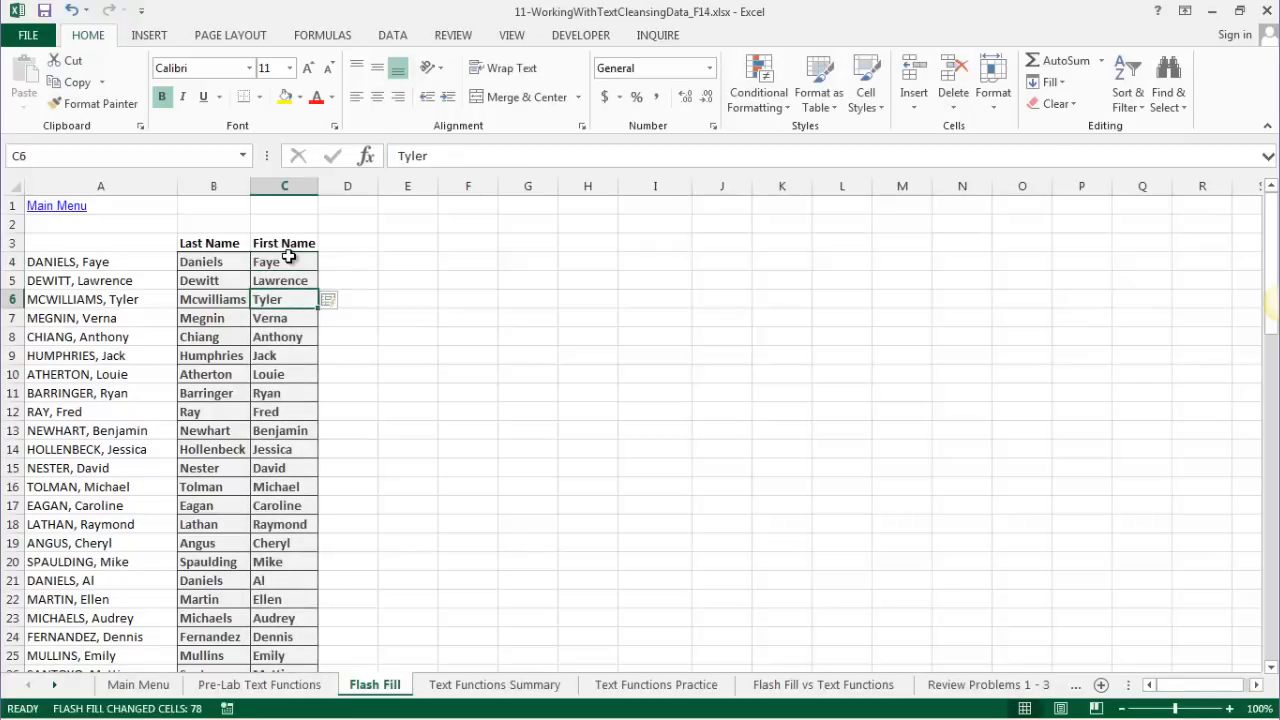
{"action": "key", "text": "Down"}
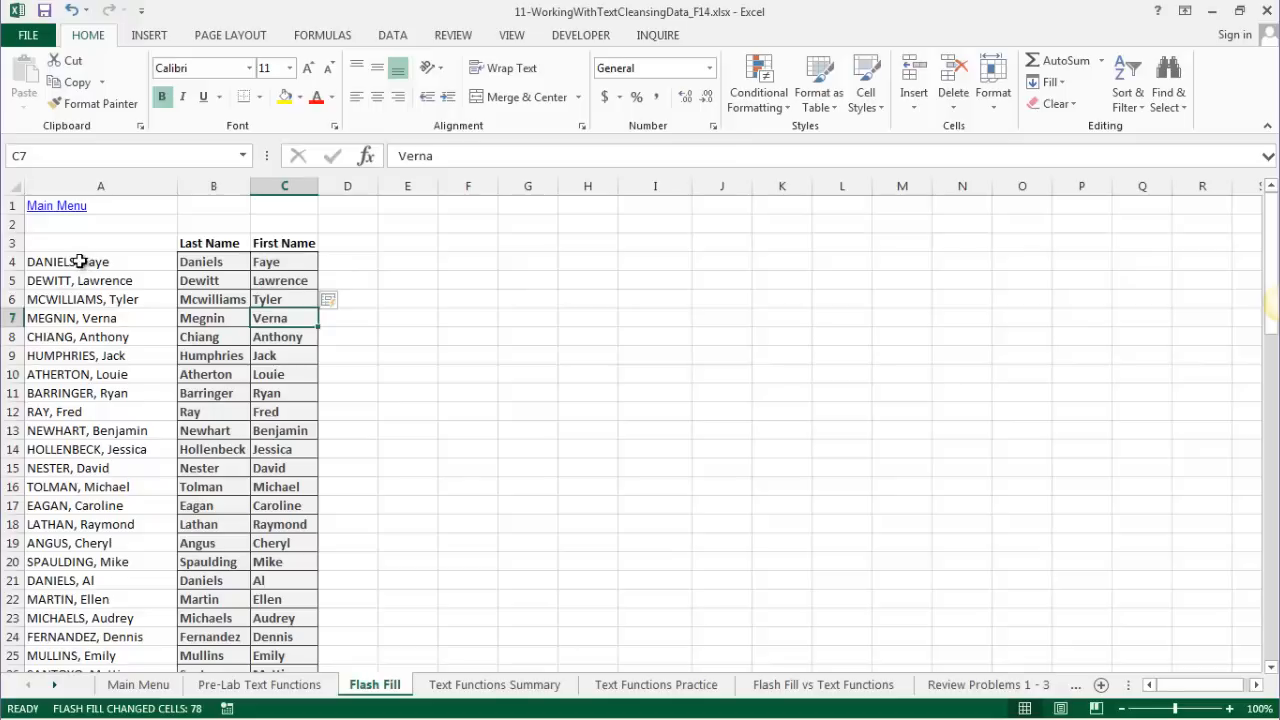
{"action": "left_click", "coordinate": [80, 261]}
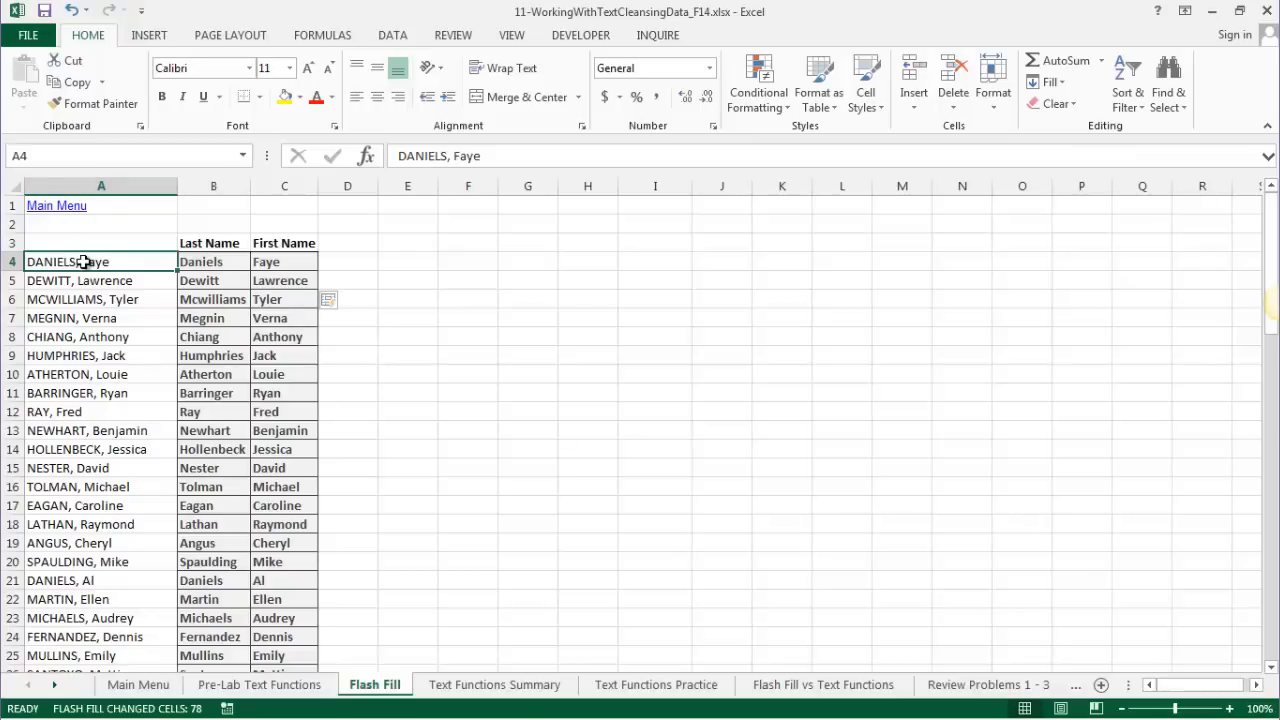
- Select the full names in A4:A82 and start Text to Columns from the DATA tab
{"action": "key", "text": "ctrl+shift+Down"}
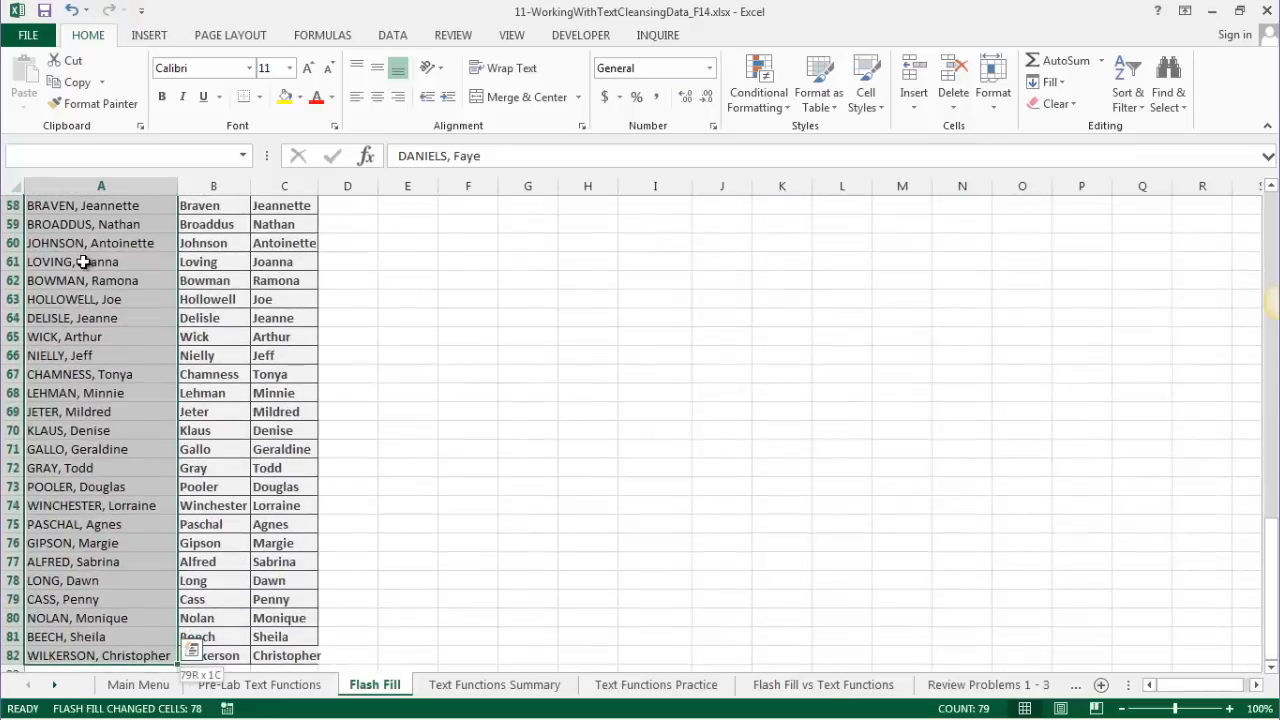
{"action": "left_click", "coordinate": [394, 36]}
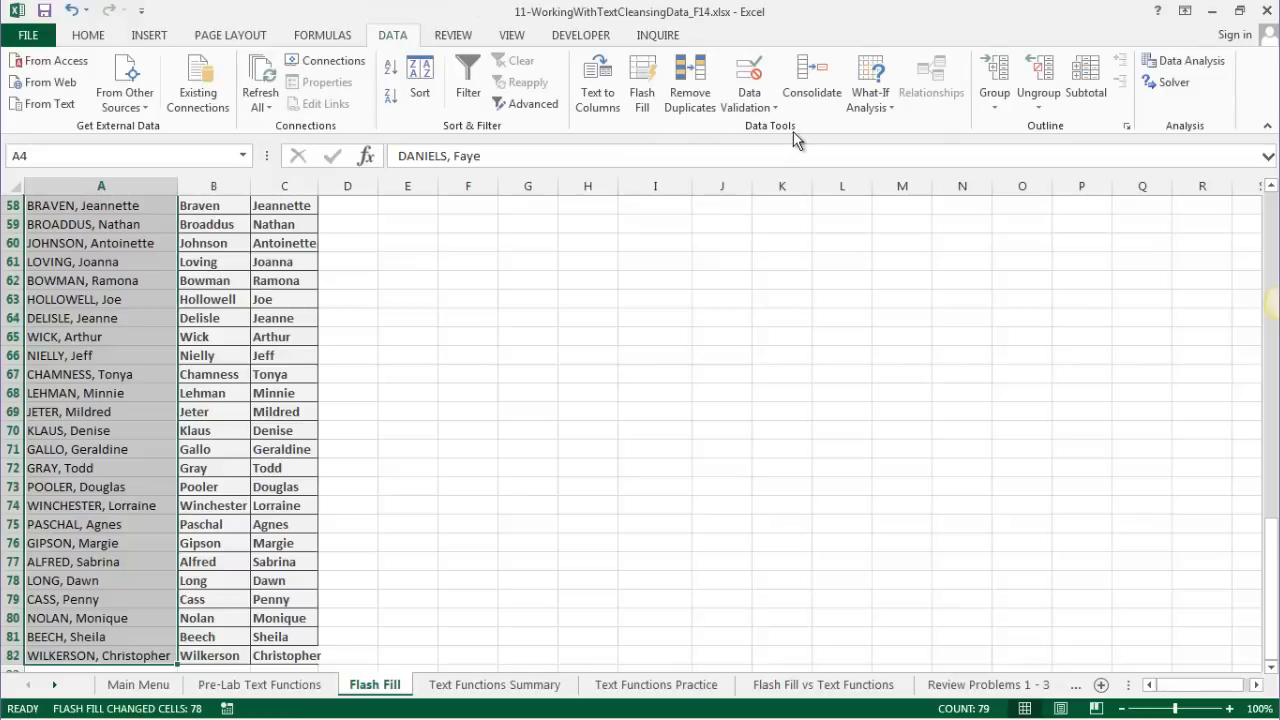
{"action": "left_click", "coordinate": [592, 82]}
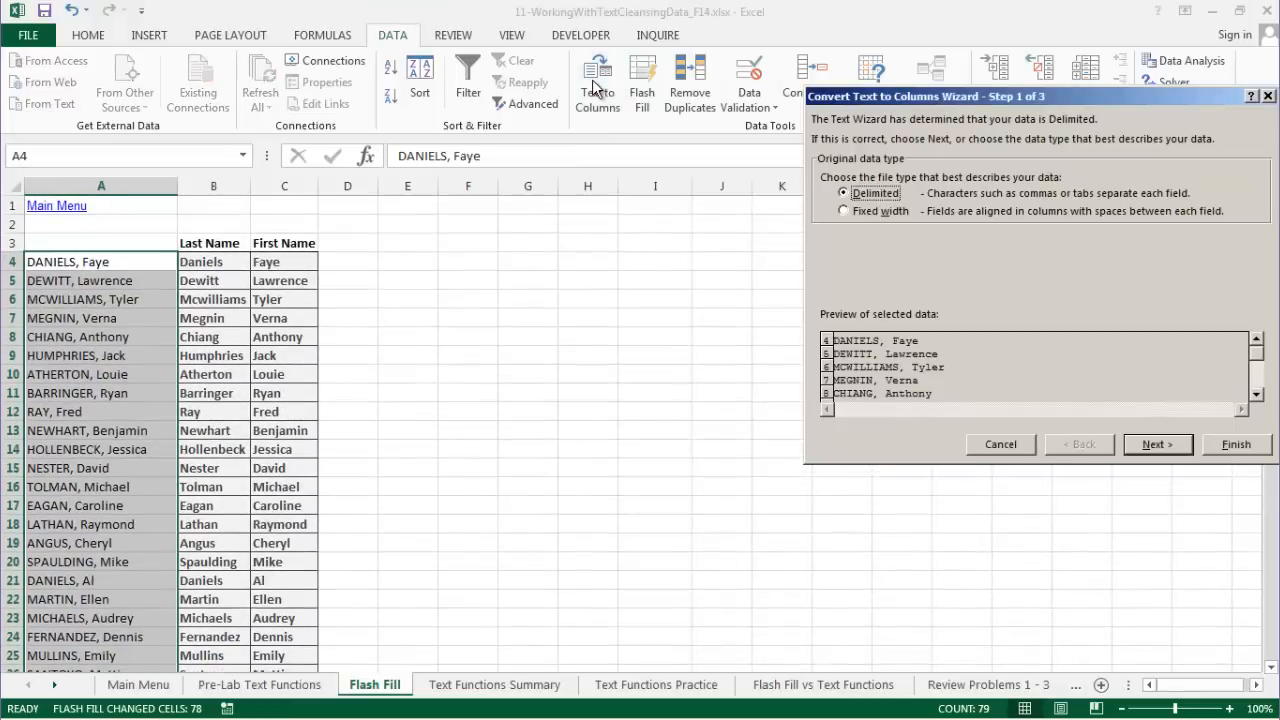
{"action": "left_click_drag", "start_coordinate": [1093, 100], "coordinate": [787, 232]}
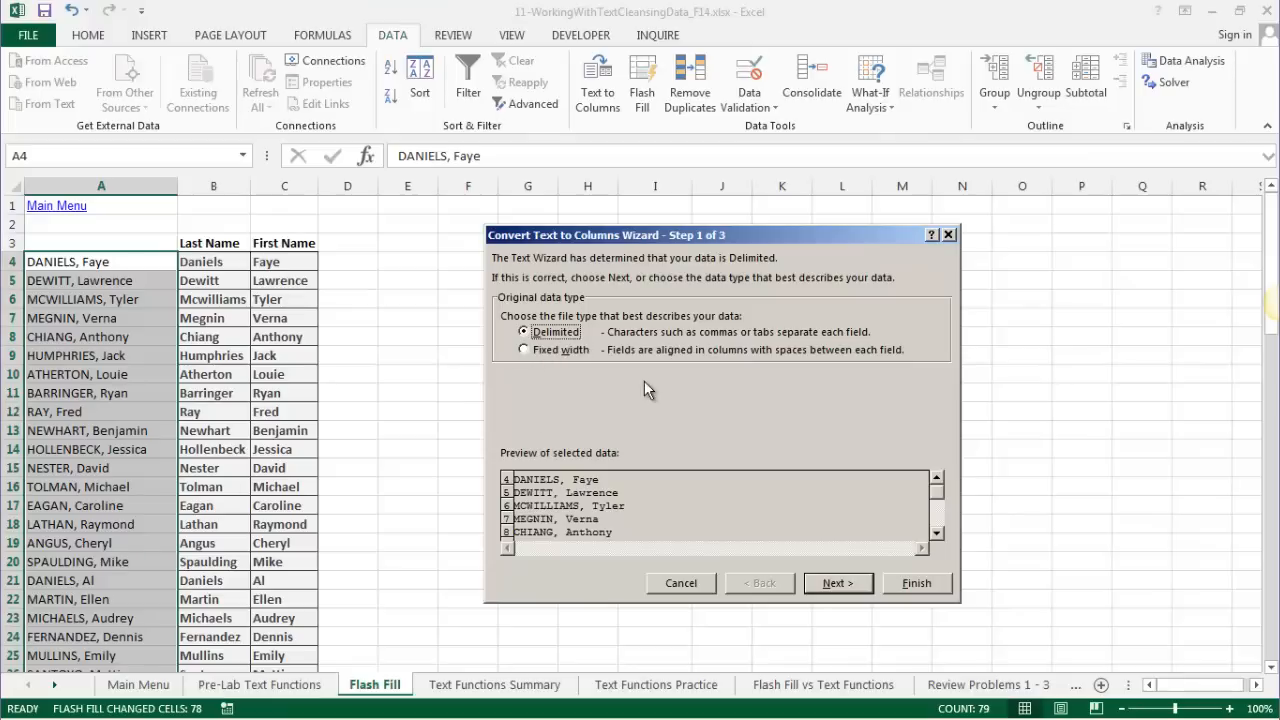
- Try a Fixed width split, adding break lines after the first character and at position 10
{"action": "left_click", "coordinate": [524, 350]}
{"action": "left_click", "coordinate": [853, 583]}
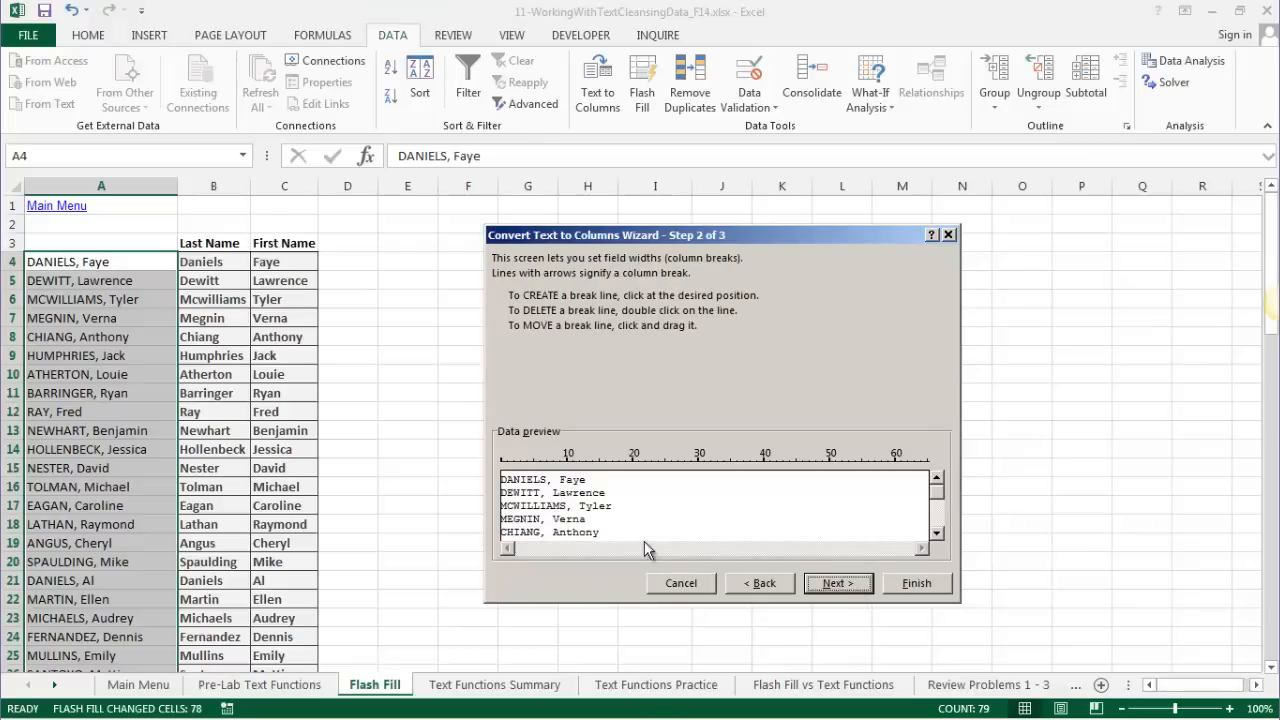
{"action": "left_click", "coordinate": [508, 466]}
{"action": "left_click", "coordinate": [567, 466]}
- Switch the wizard to Delimited, splitting on Comma only with Tab and Space cleared
{"action": "left_click", "coordinate": [763, 585]}
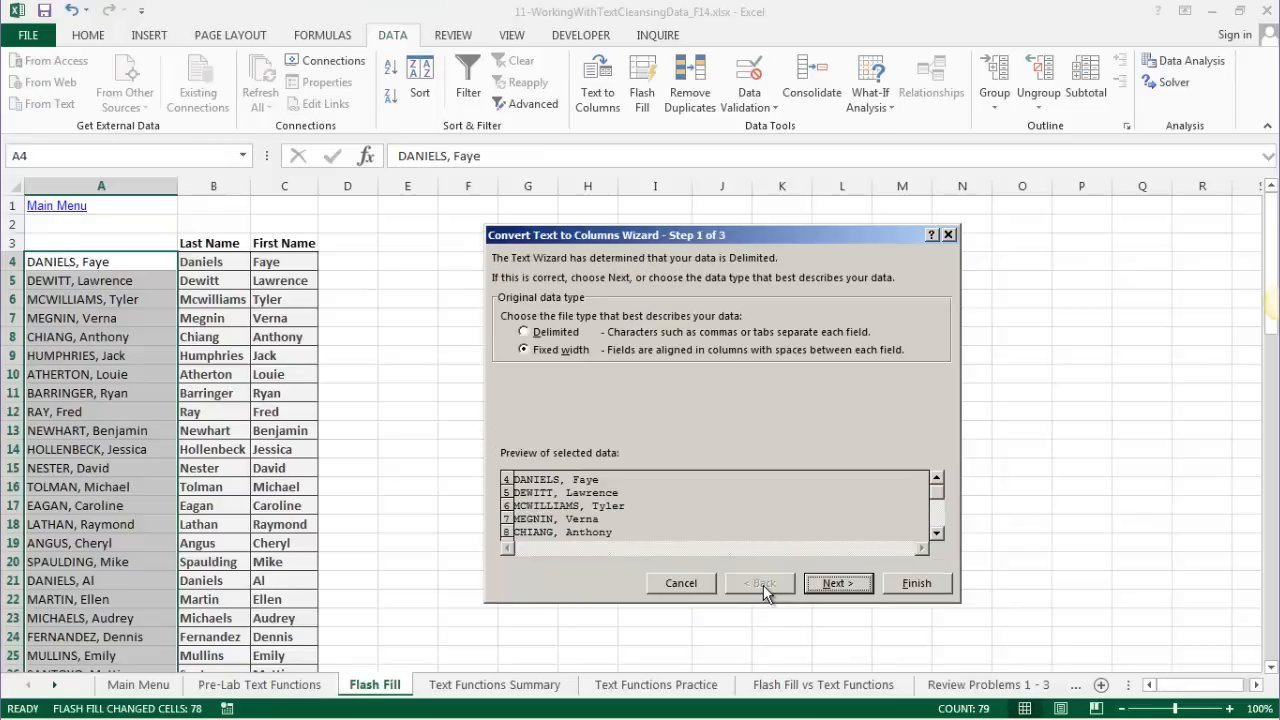
{"action": "left_click", "coordinate": [522, 332]}
{"action": "left_click", "coordinate": [848, 588]}
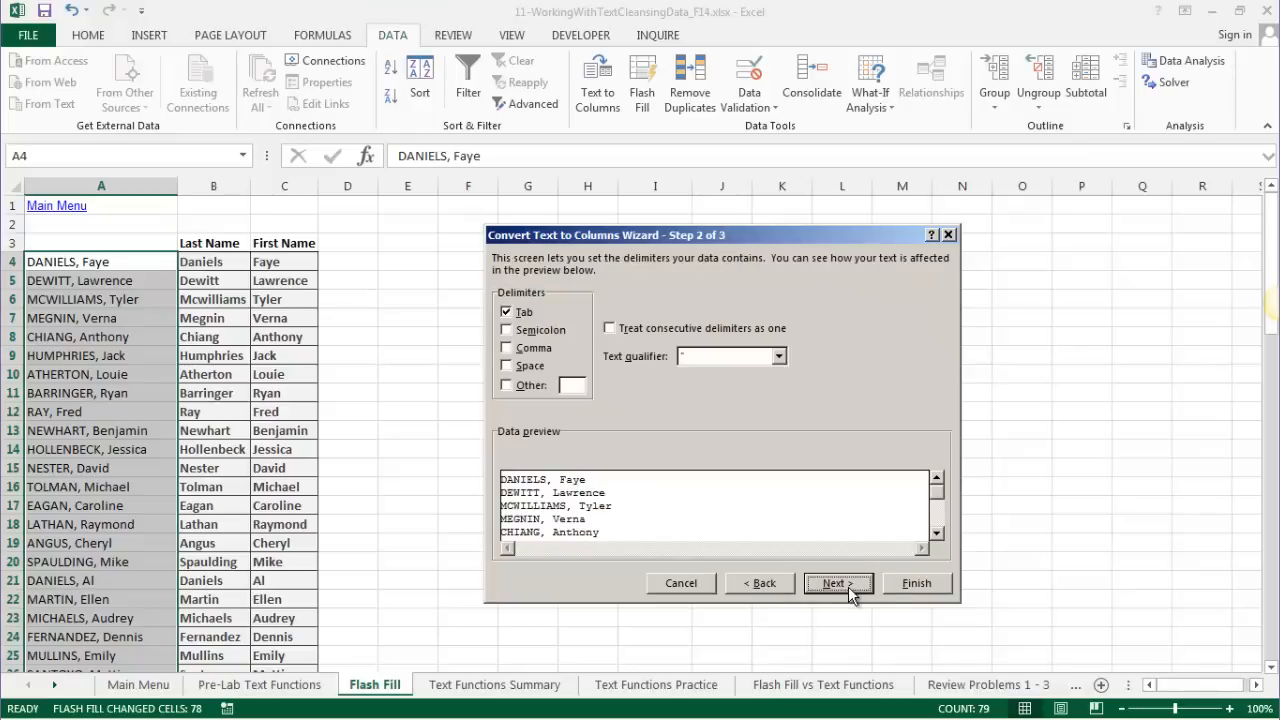
{"action": "left_click", "coordinate": [507, 312]}
{"action": "left_click", "coordinate": [507, 348]}
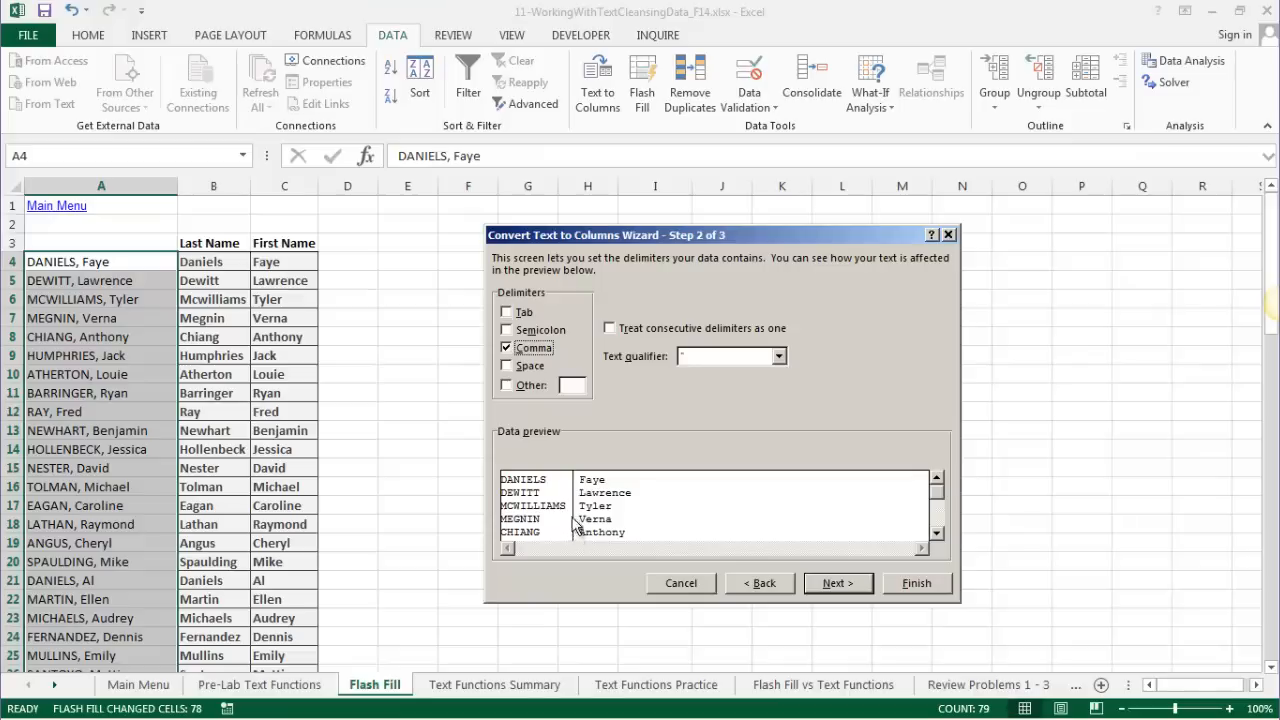
{"action": "left_click", "coordinate": [506, 366]}
{"action": "left_click", "coordinate": [609, 328]}
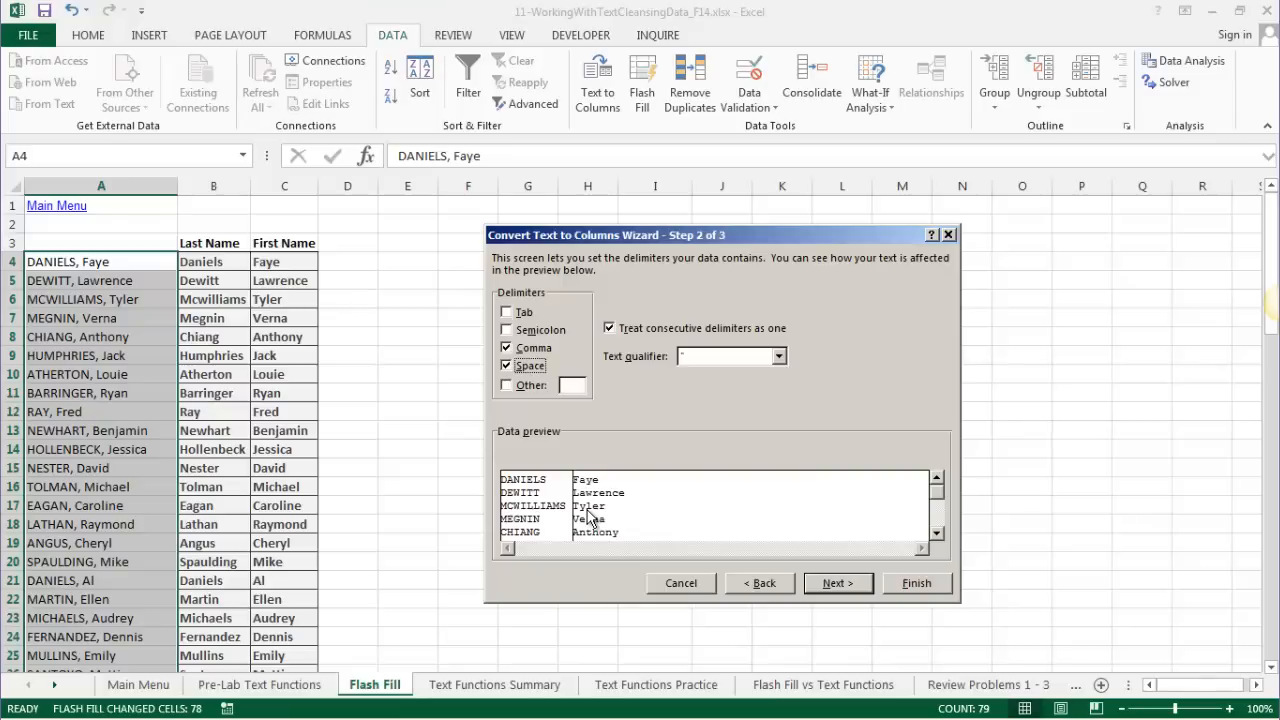
{"action": "left_click", "coordinate": [506, 365]}
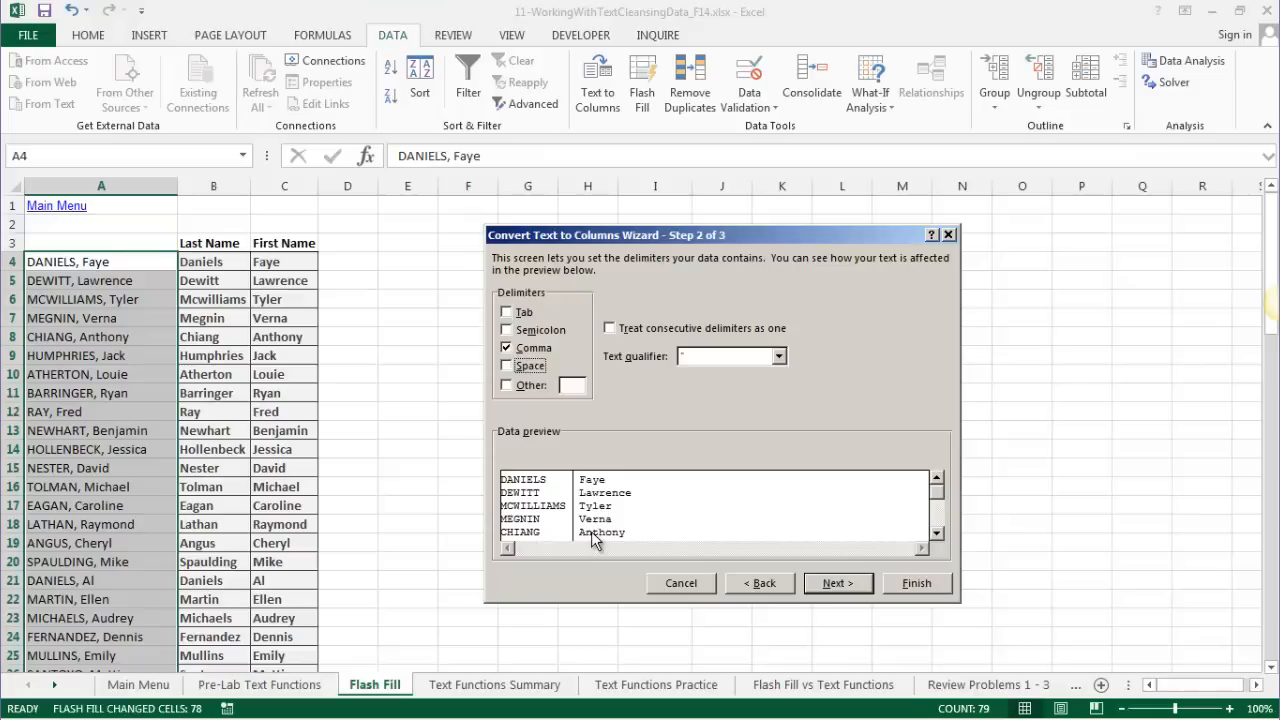
{"action": "left_click", "coordinate": [832, 583]}
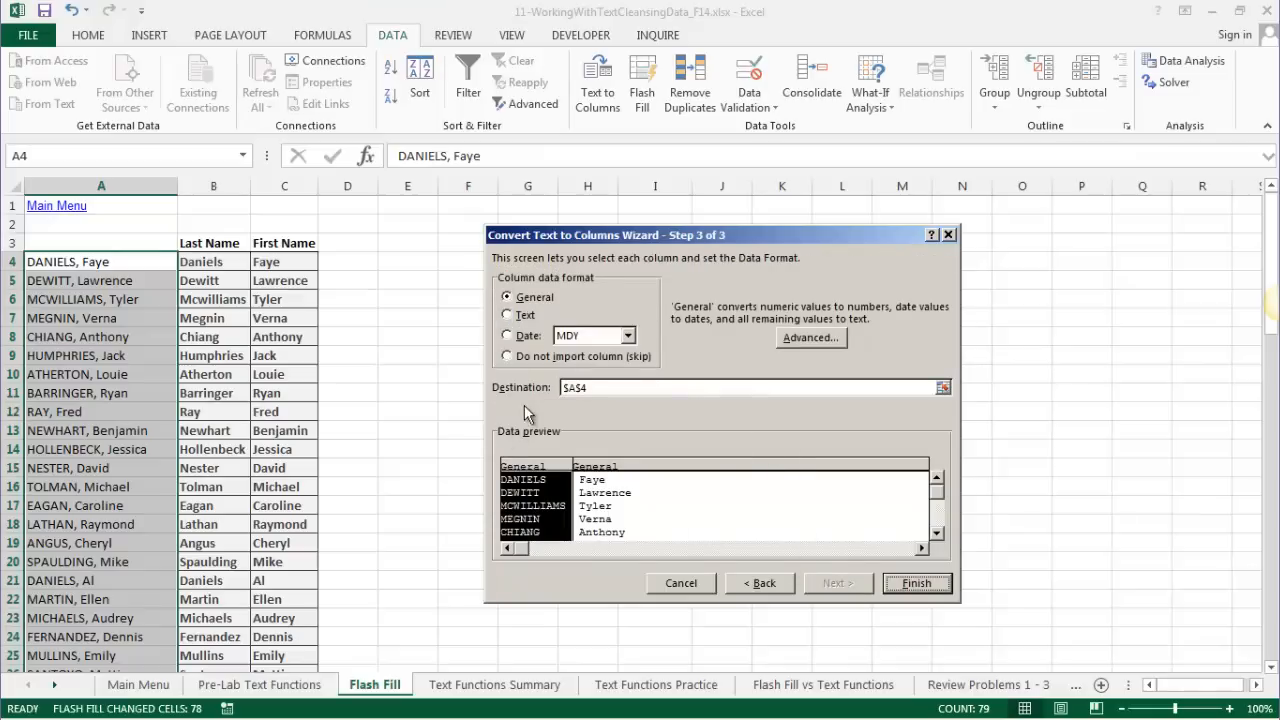
- Set the split's destination cell to D4
{"action": "left_click", "coordinate": [584, 387]}
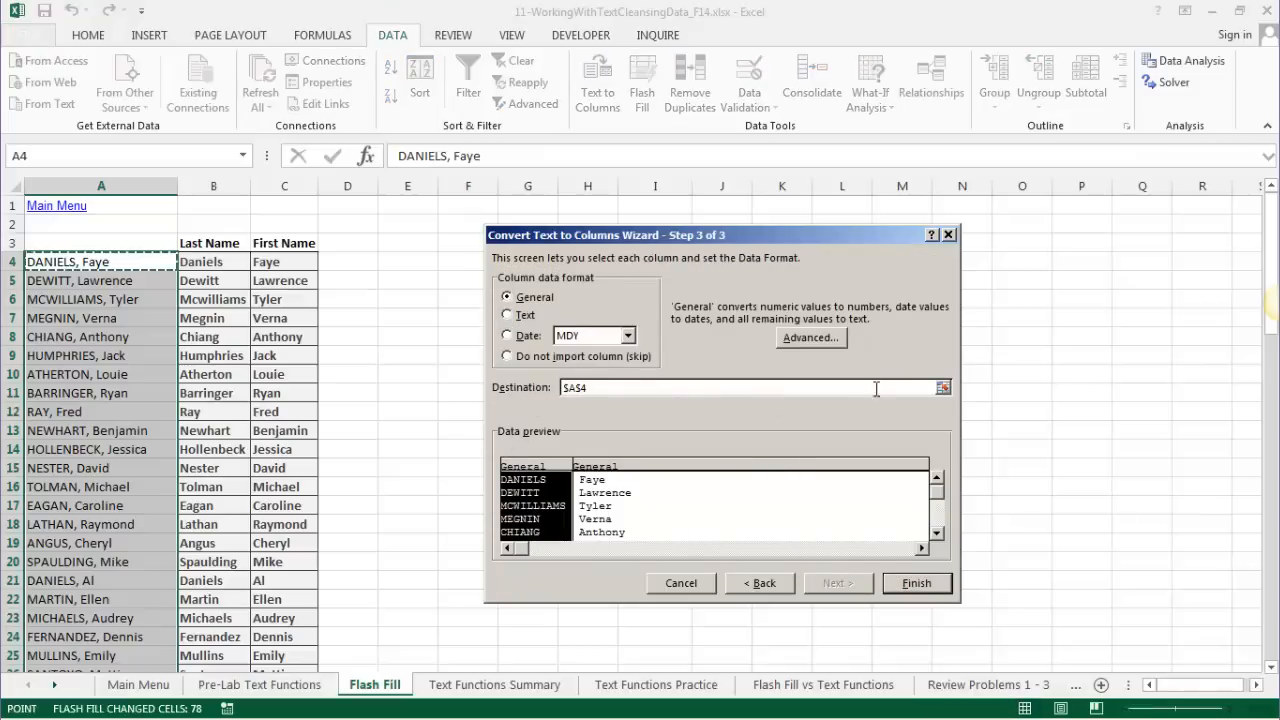
{"action": "left_click", "coordinate": [943, 387]}
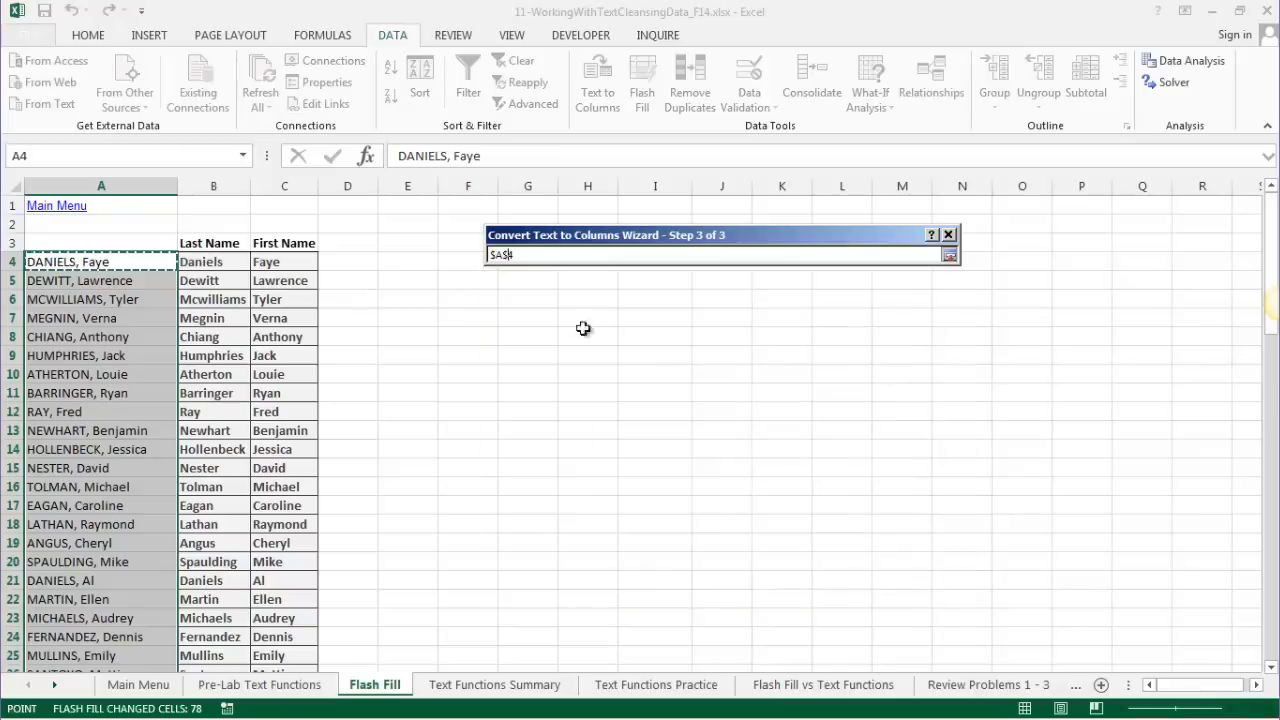
{"action": "left_click", "coordinate": [358, 260]}
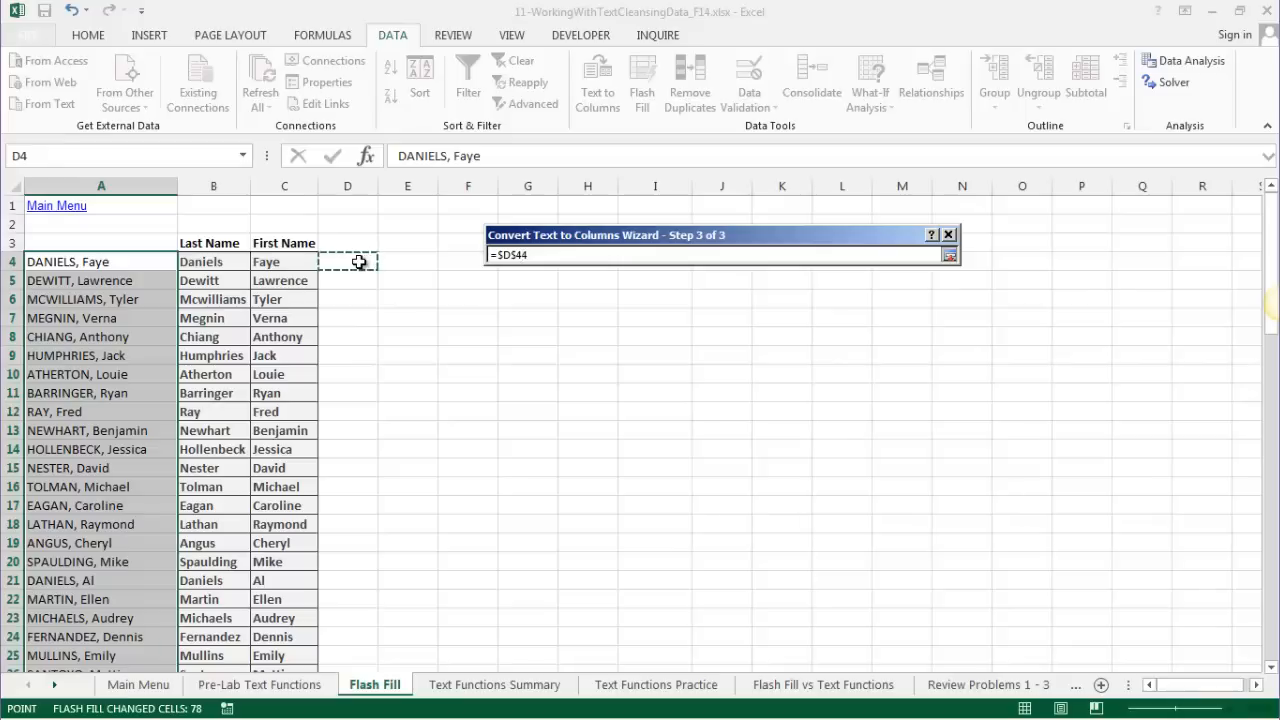
{"action": "key", "text": "Delete"}
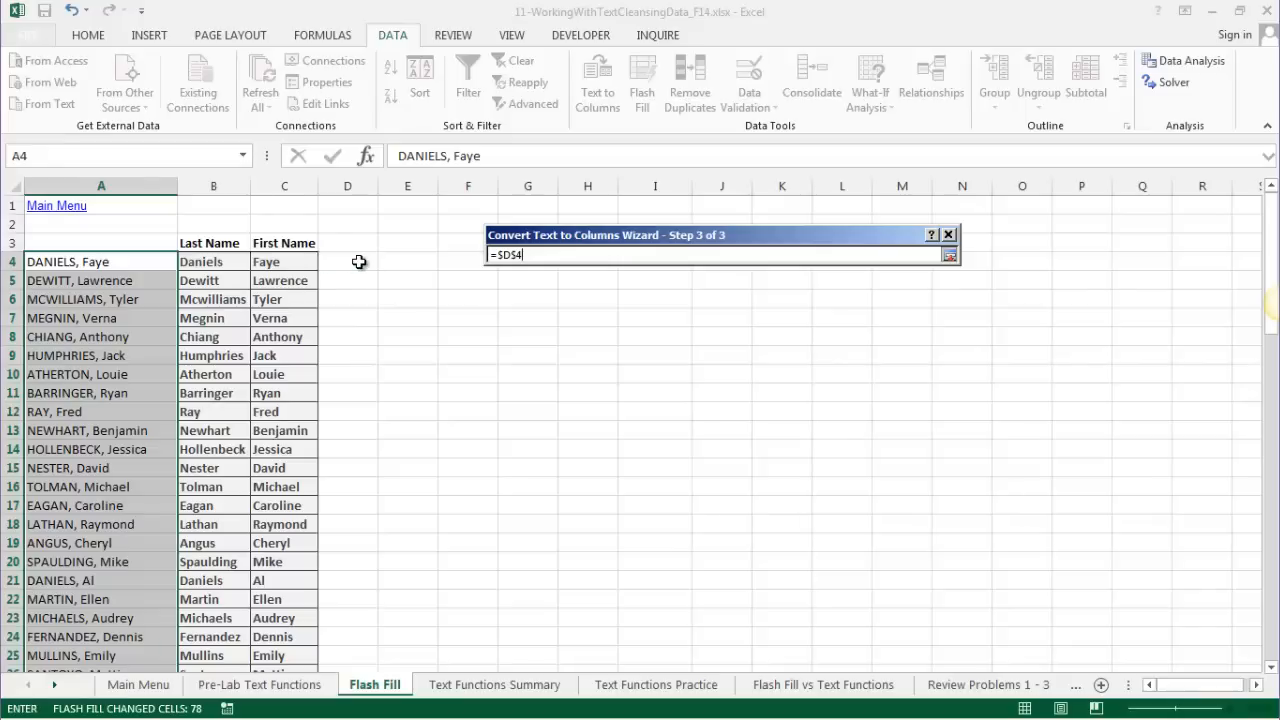
{"action": "left_click", "coordinate": [950, 256]}
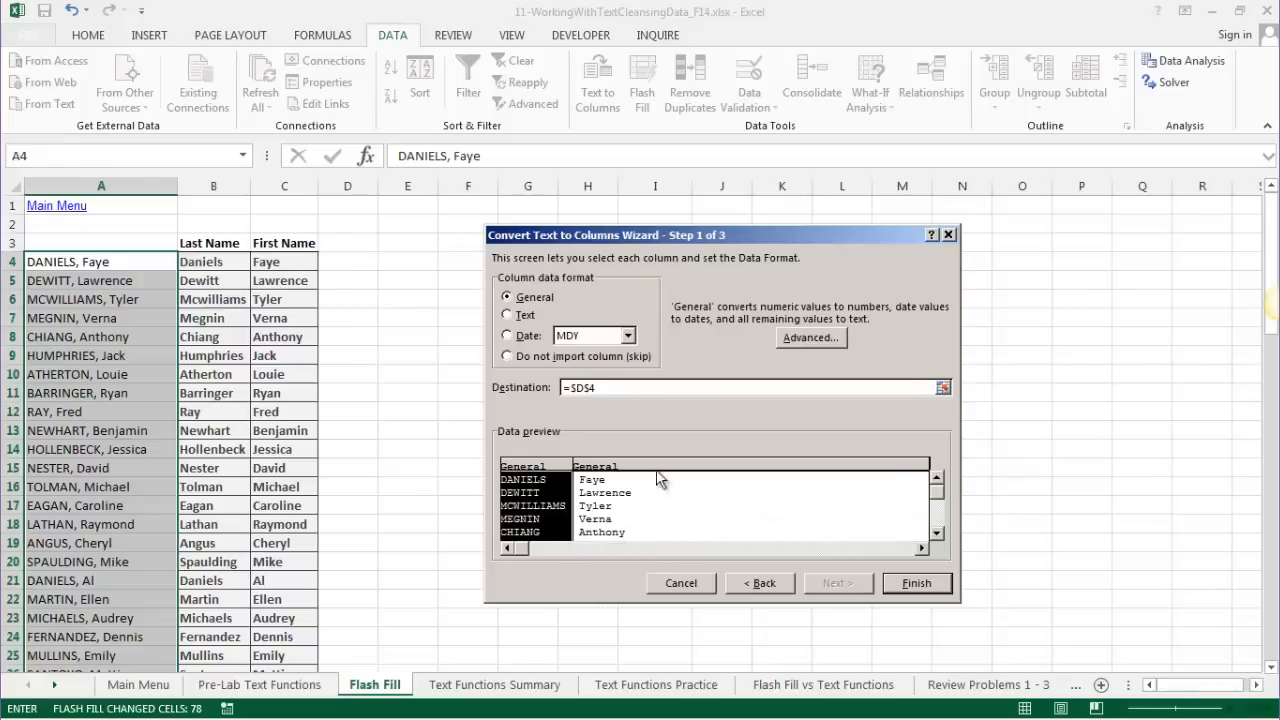
- Finish the split and autofit column D to the full surnames
{"action": "left_click", "coordinate": [918, 587]}
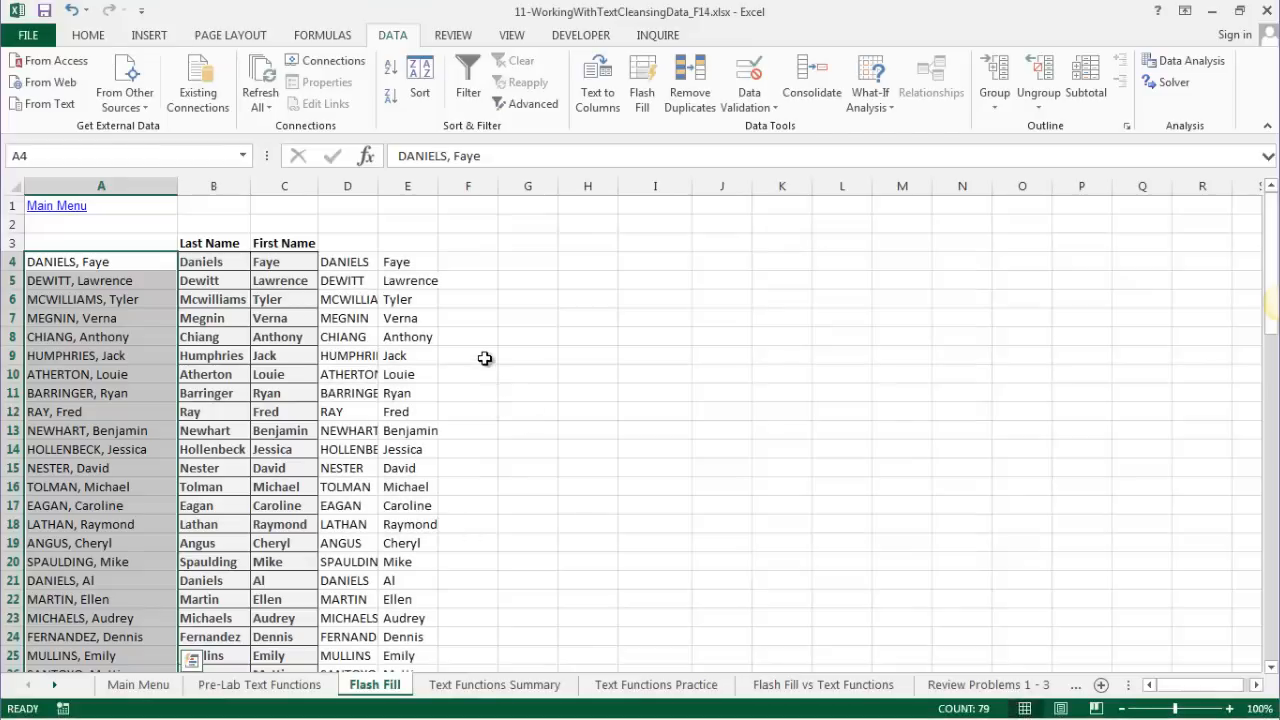
{"action": "double_click", "coordinate": [379, 185]}
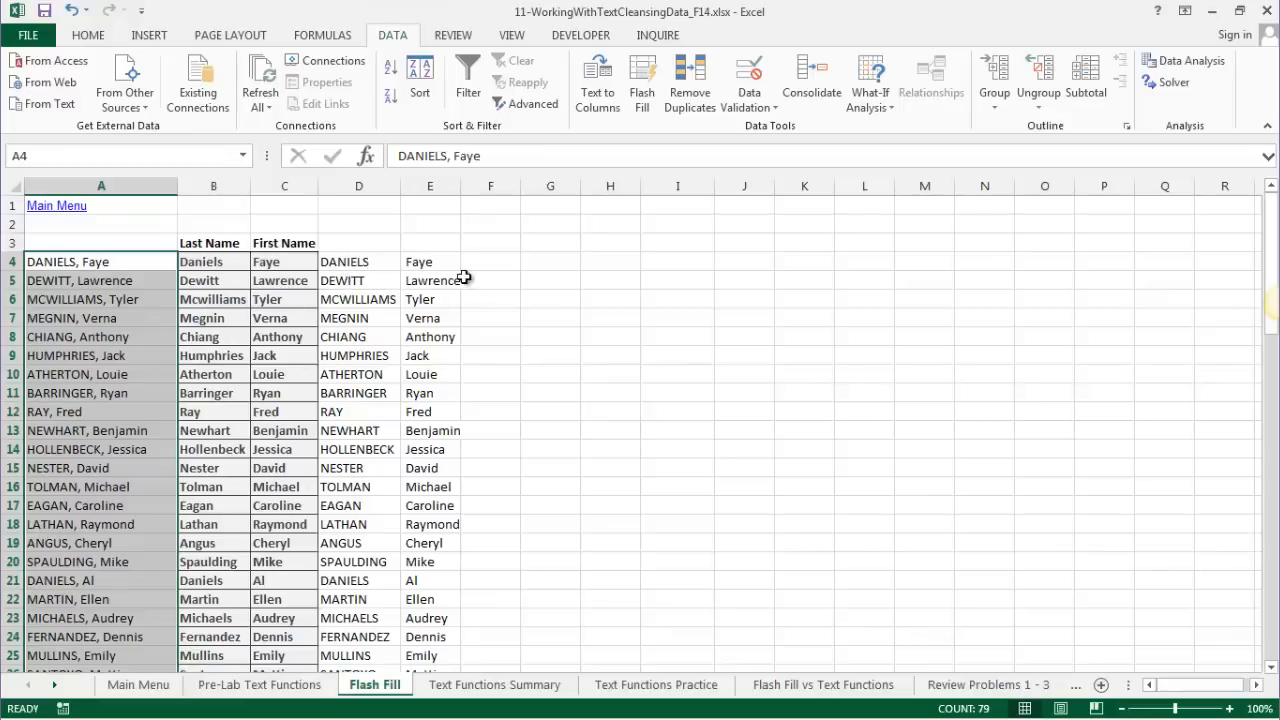
{"action": "left_click", "coordinate": [484, 220]}
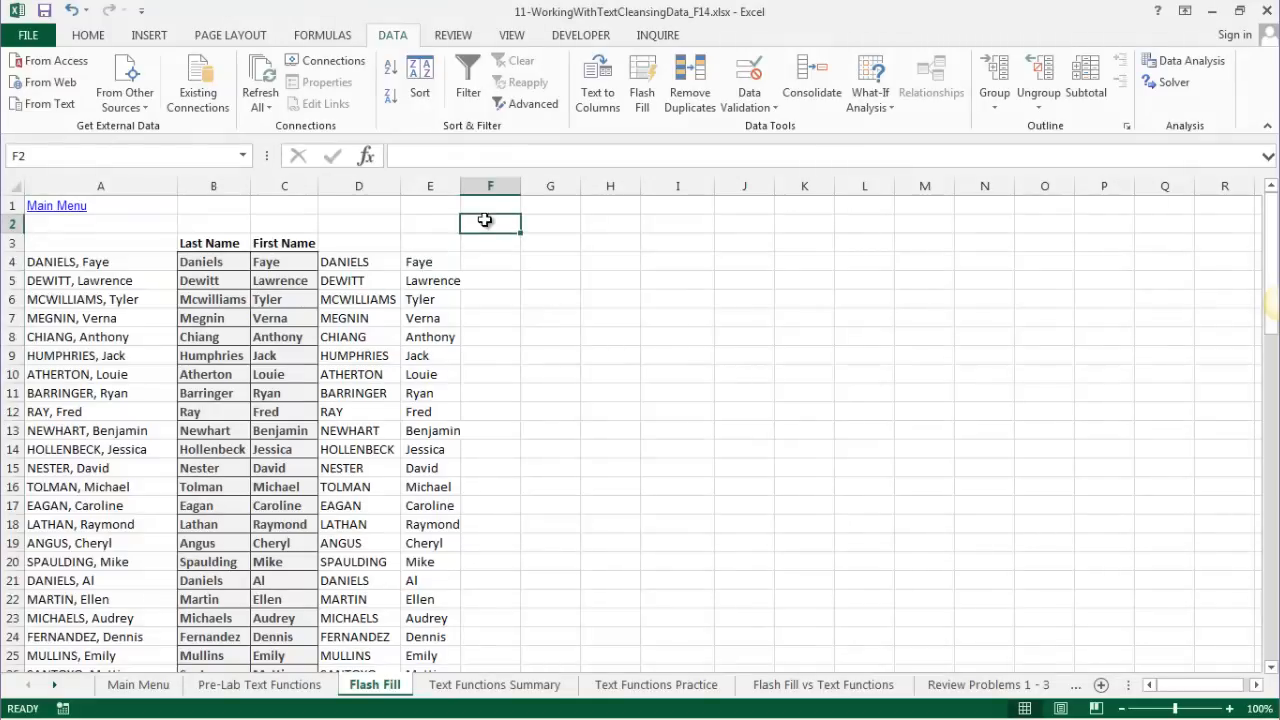
- Label F2 TRIM, with G2 noting 'Take out spaces that are extra... and it leave one space between words'
{"action": "type", "text": "TRIM"}
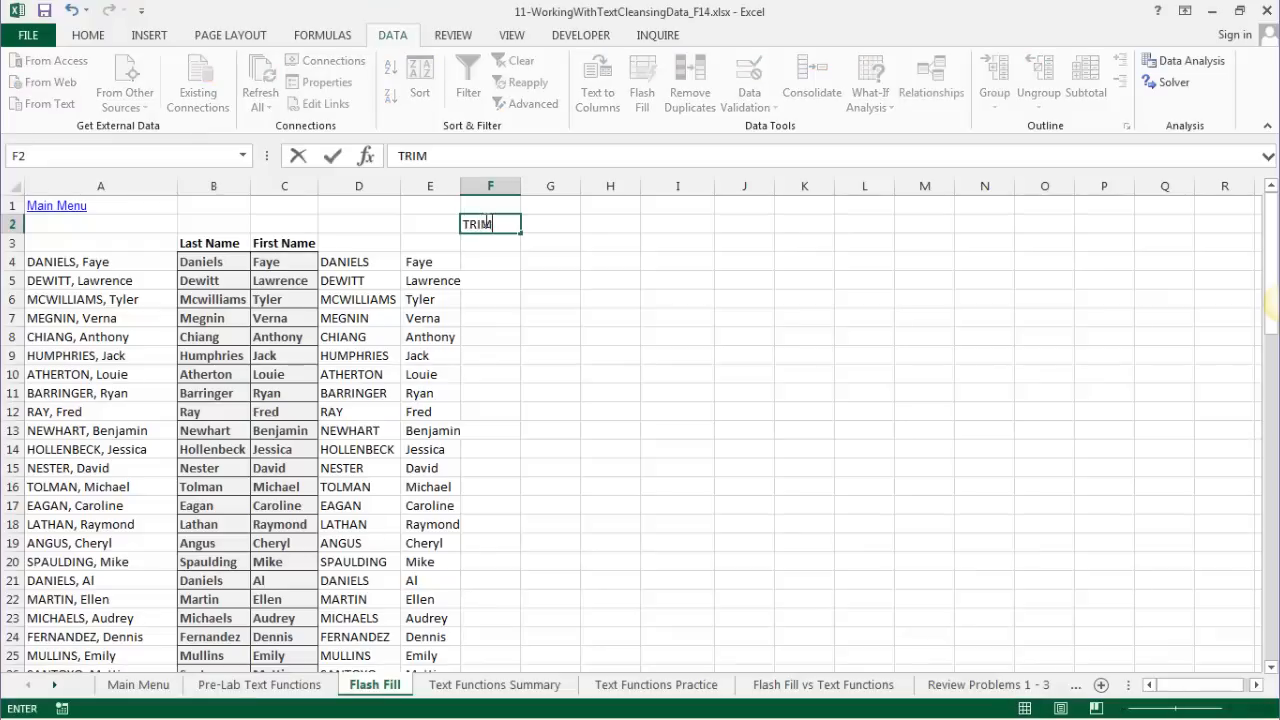
{"action": "key", "text": "Tab"}
{"action": "type", "text": "T"}
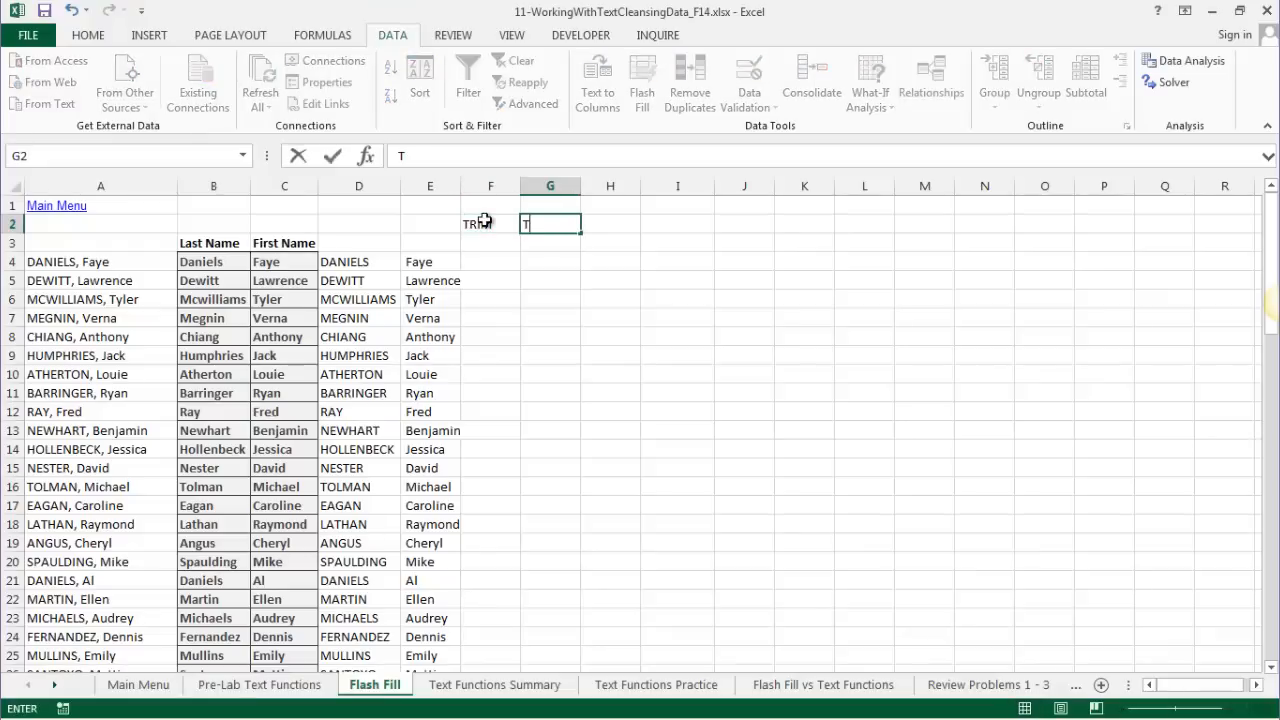
{"action": "type", "text": "ake out sp"}
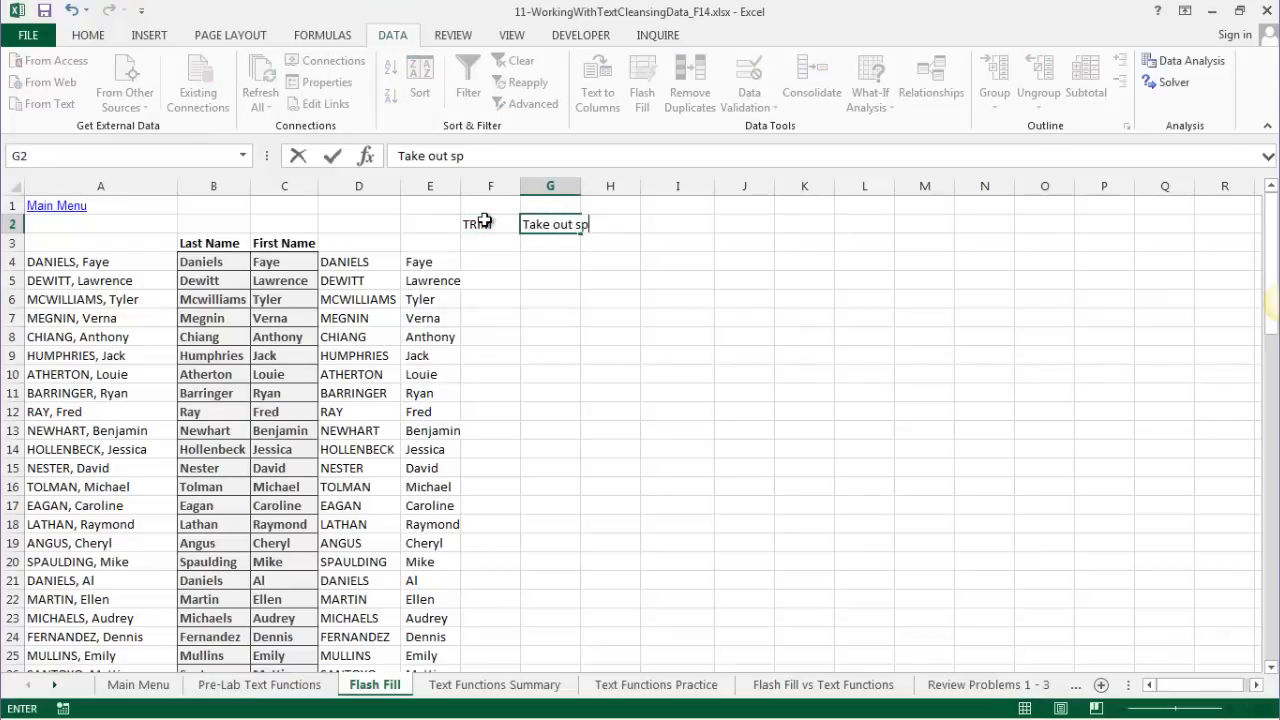
{"action": "type", "text": "aces that are"}
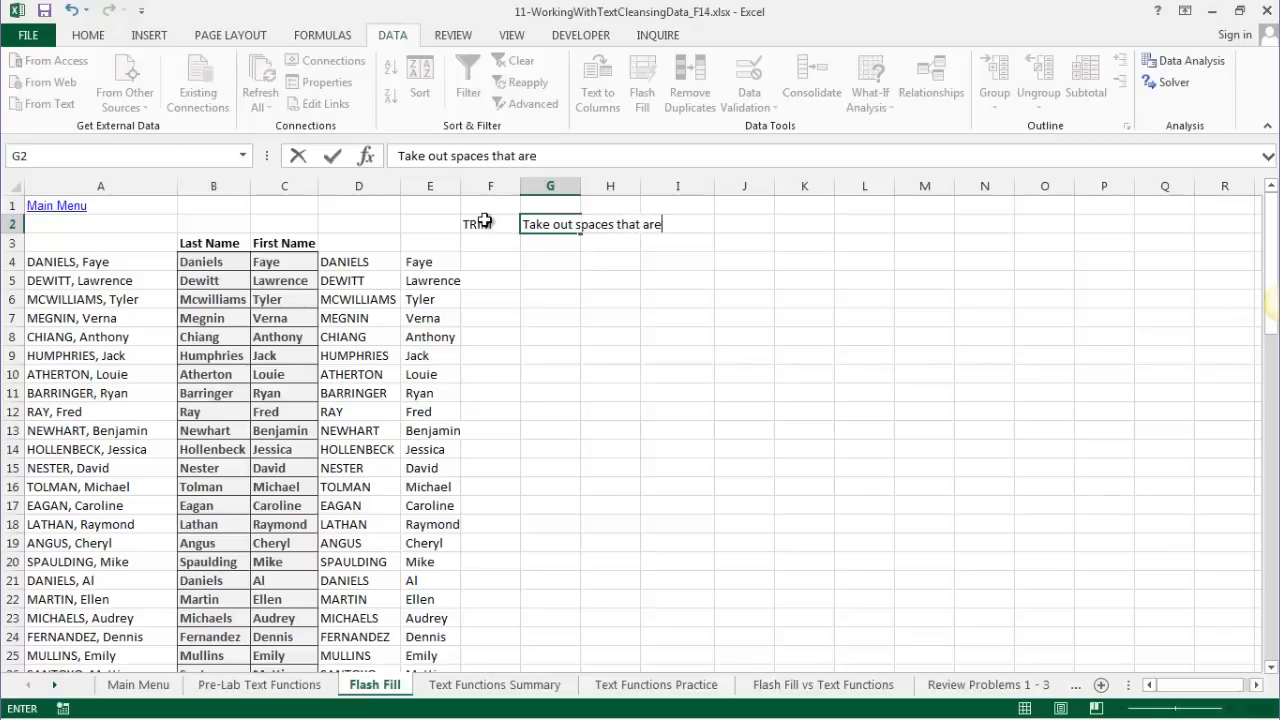
{"action": "type", "text": " extra... and it leave "}
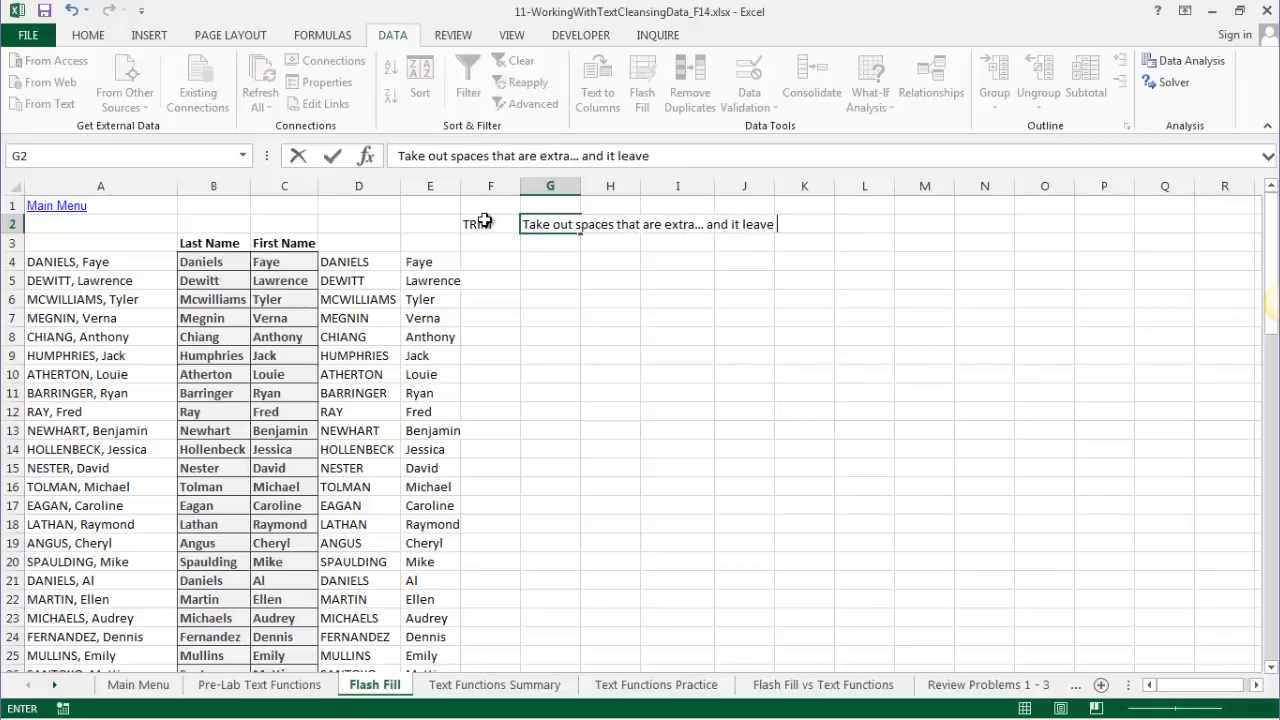
{"action": "type", "text": "one space be"}
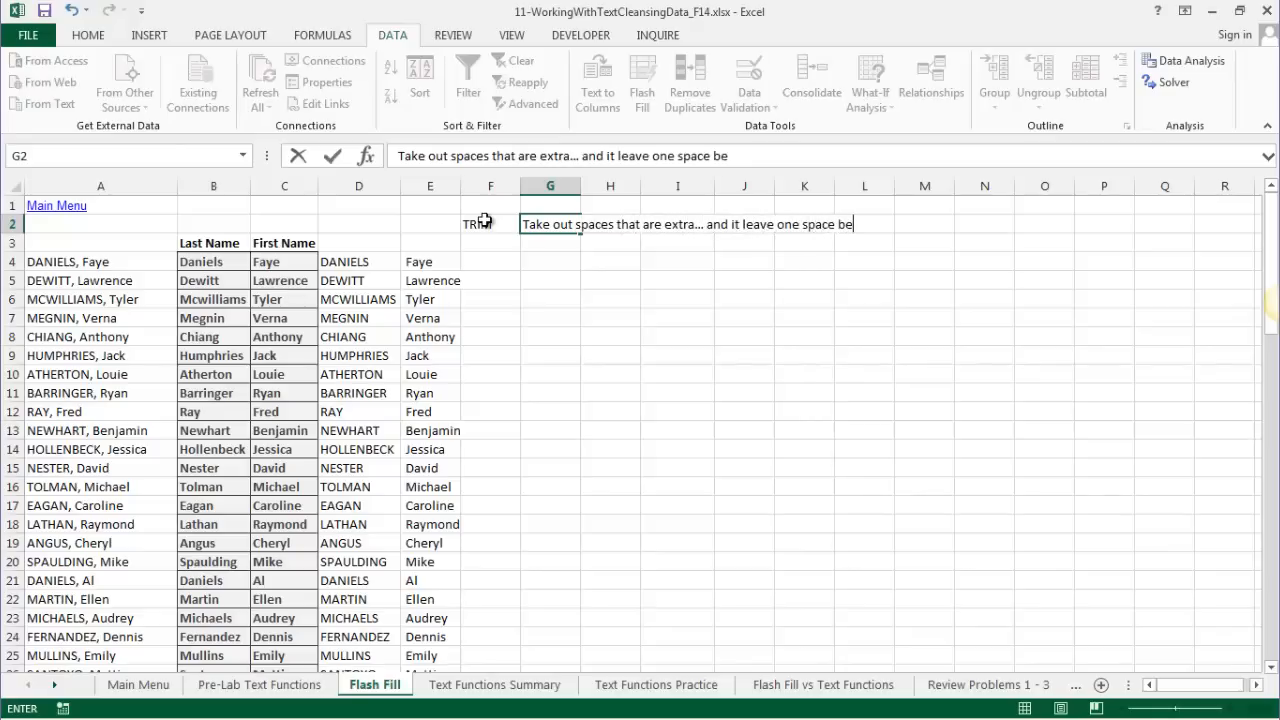
{"action": "type", "text": "tween words"}
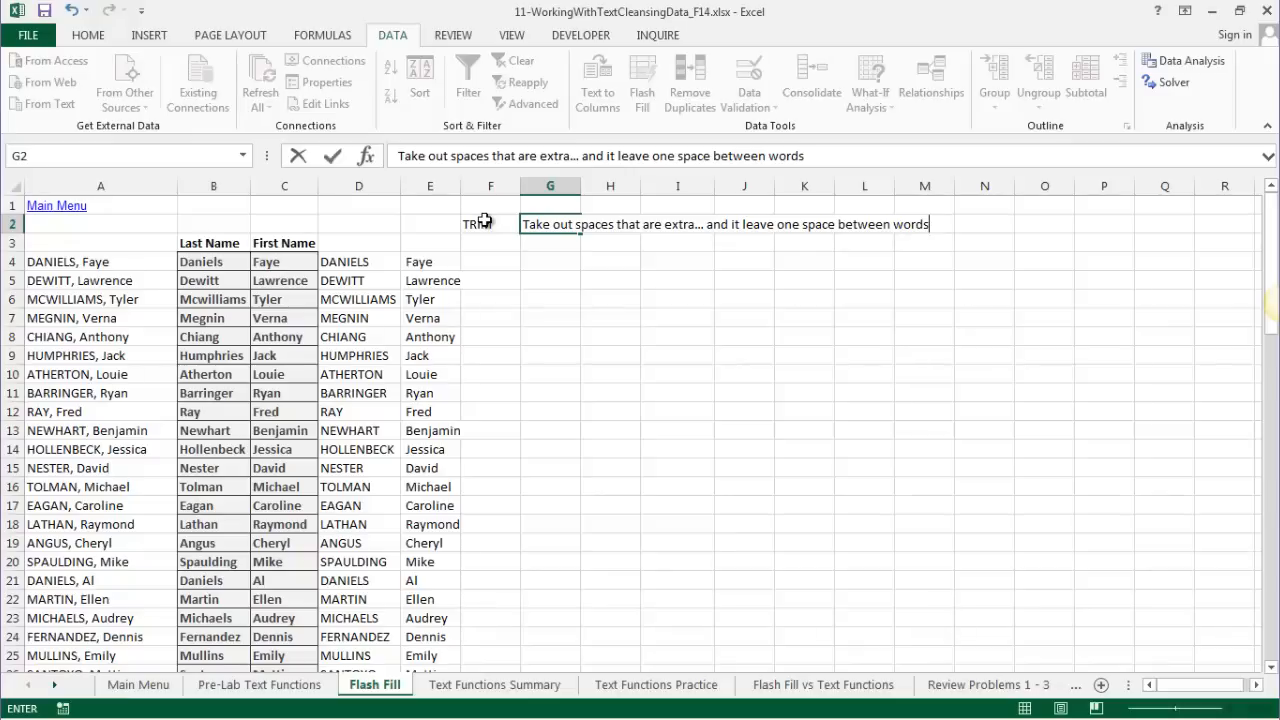
{"action": "key", "text": "Return"}
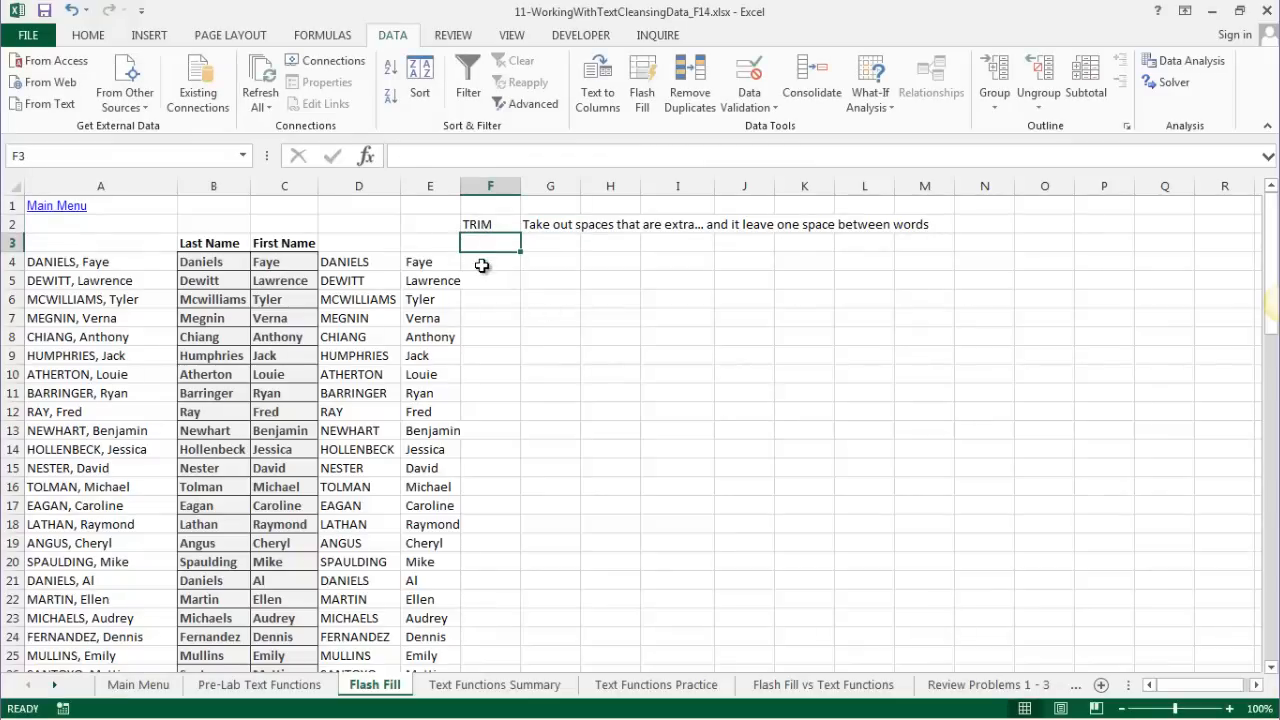
{"action": "left_click", "coordinate": [481, 265]}
{"action": "type", "text": "="}
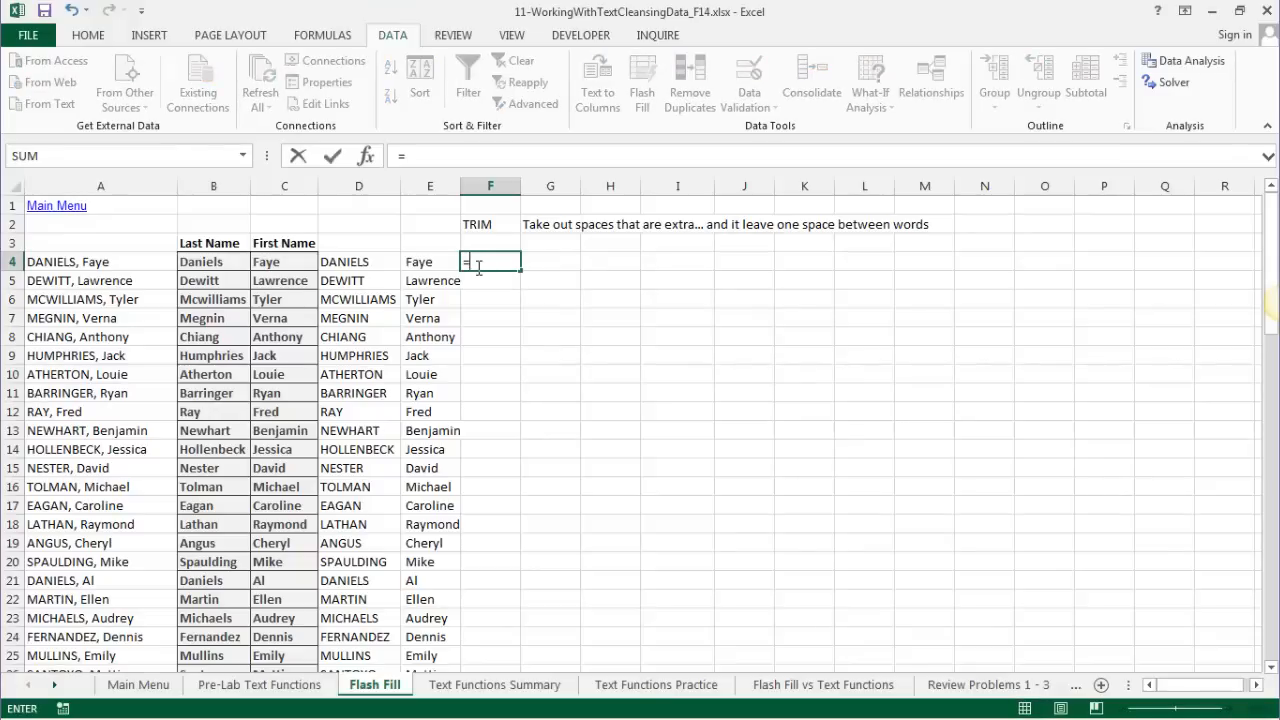
{"action": "type", "text": "TRIM("}
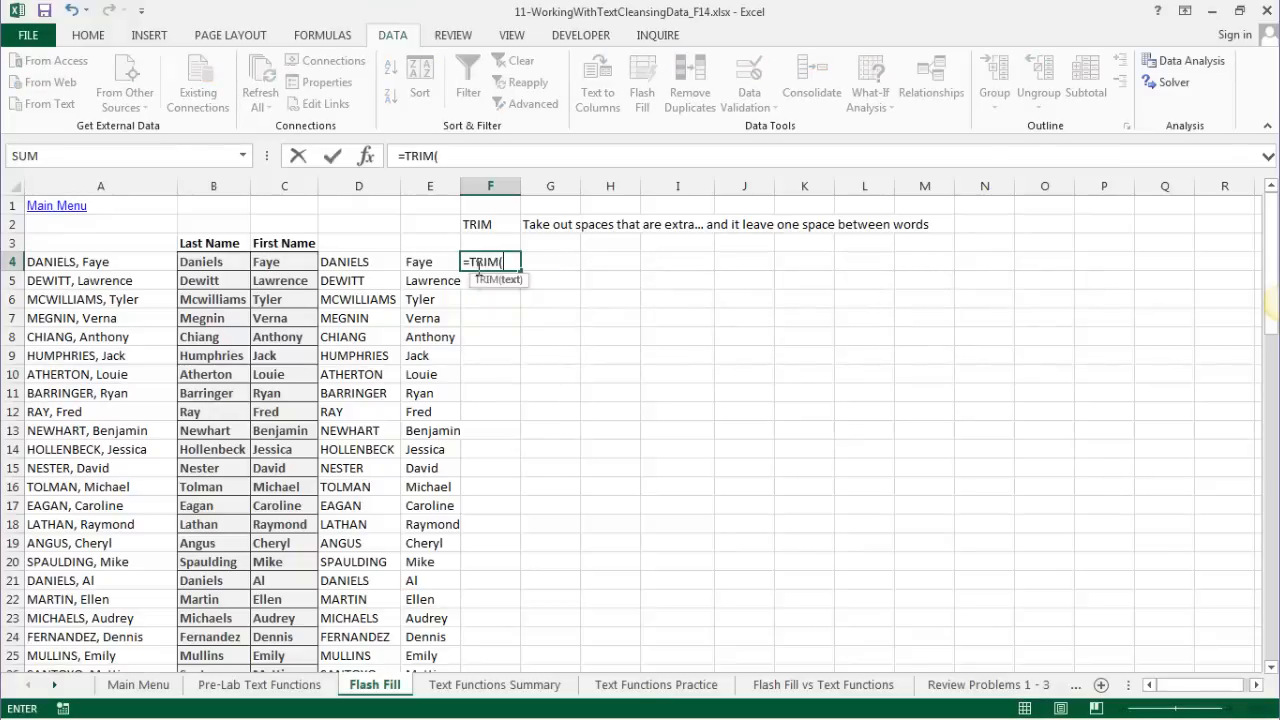
- Enter =TRIM(E4) in F4 and fill it down column F
{"action": "left_click", "coordinate": [419, 263]}
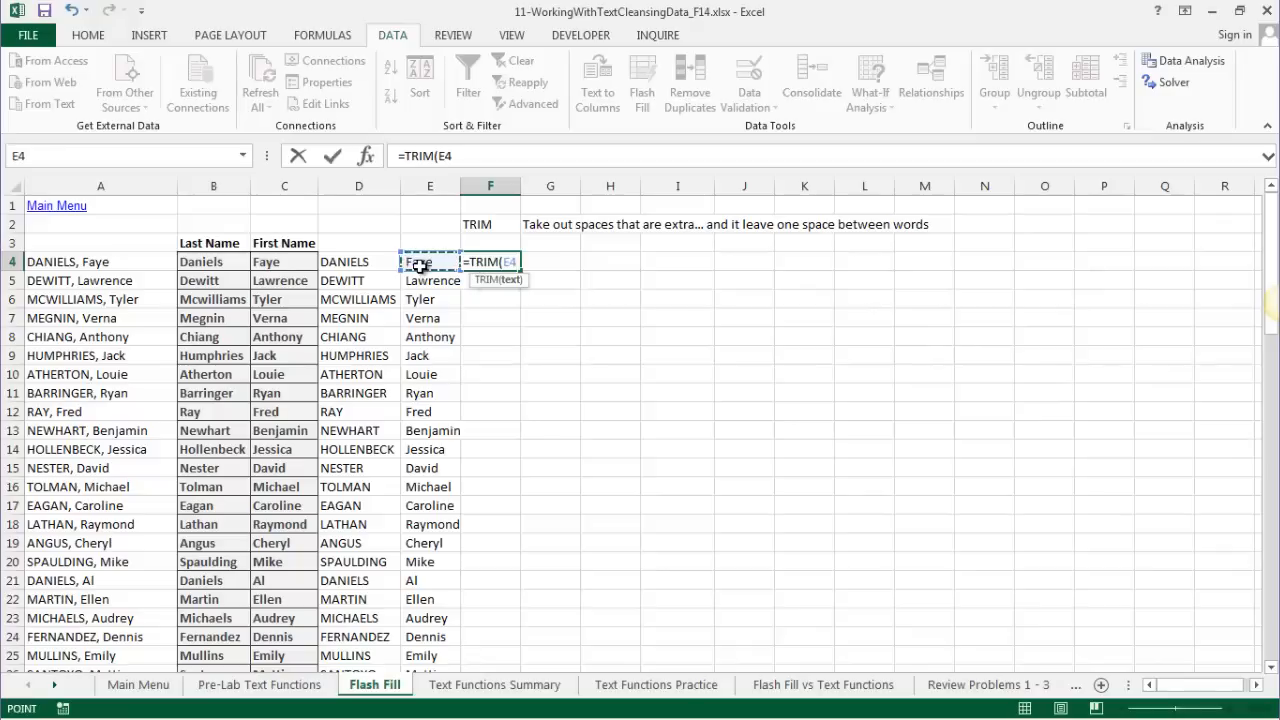
{"action": "type", "text": ")"}
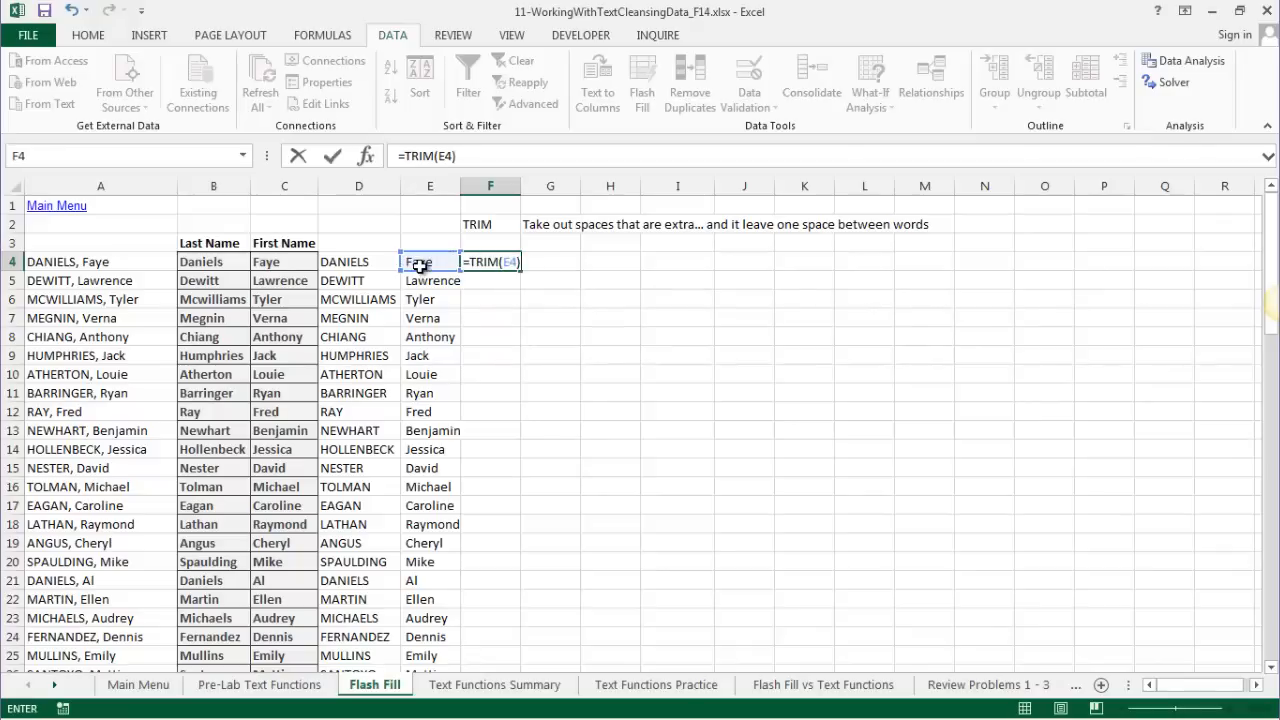
{"action": "key", "text": "Return"}
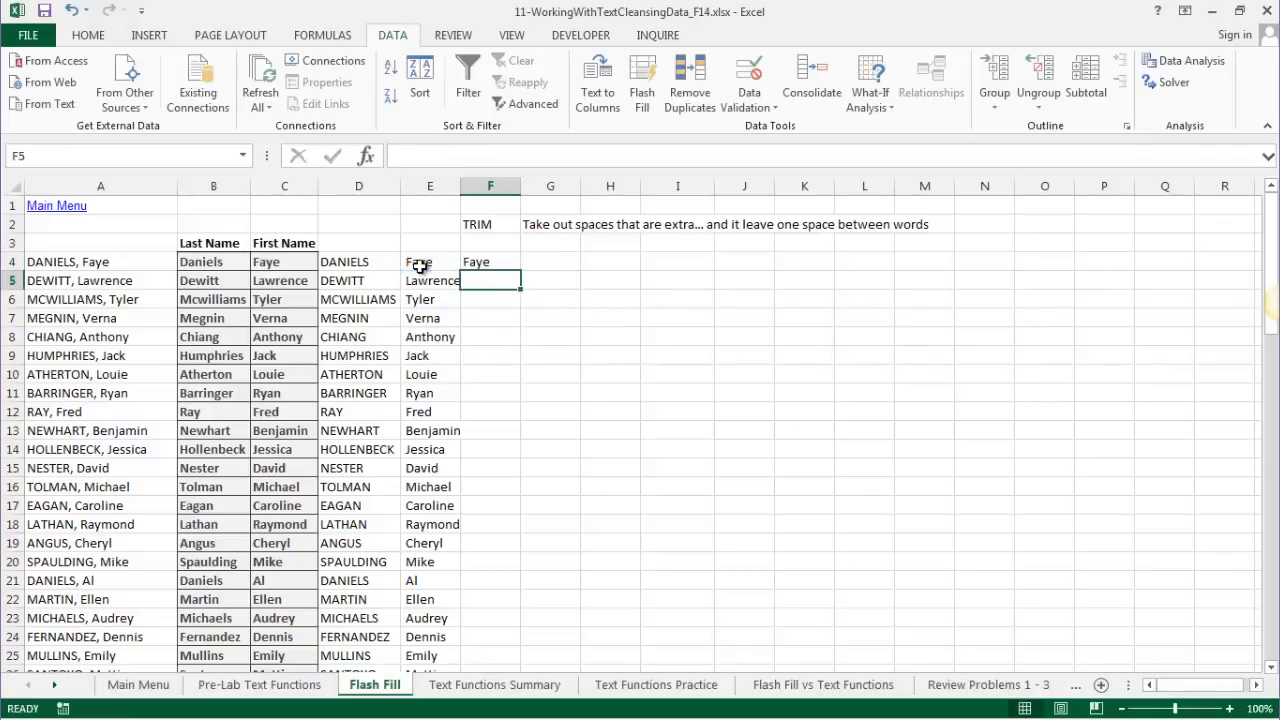
{"action": "left_click", "coordinate": [486, 261]}
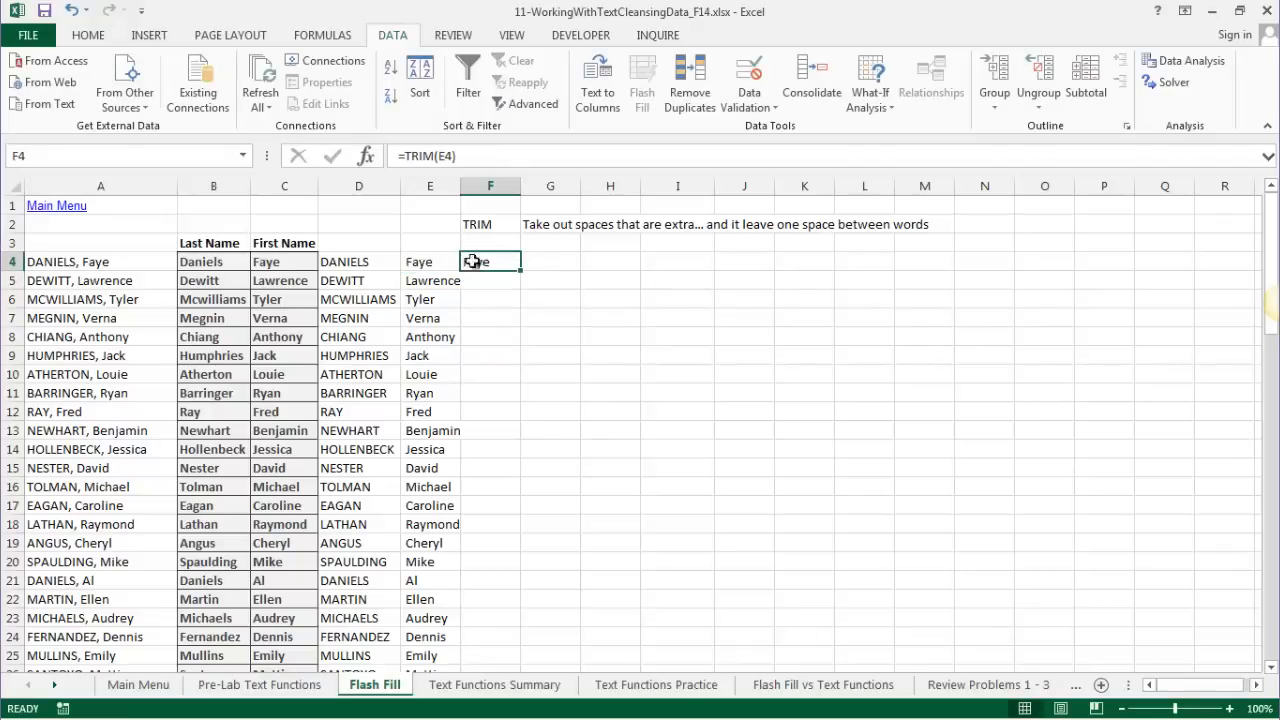
{"action": "double_click", "coordinate": [519, 270]}
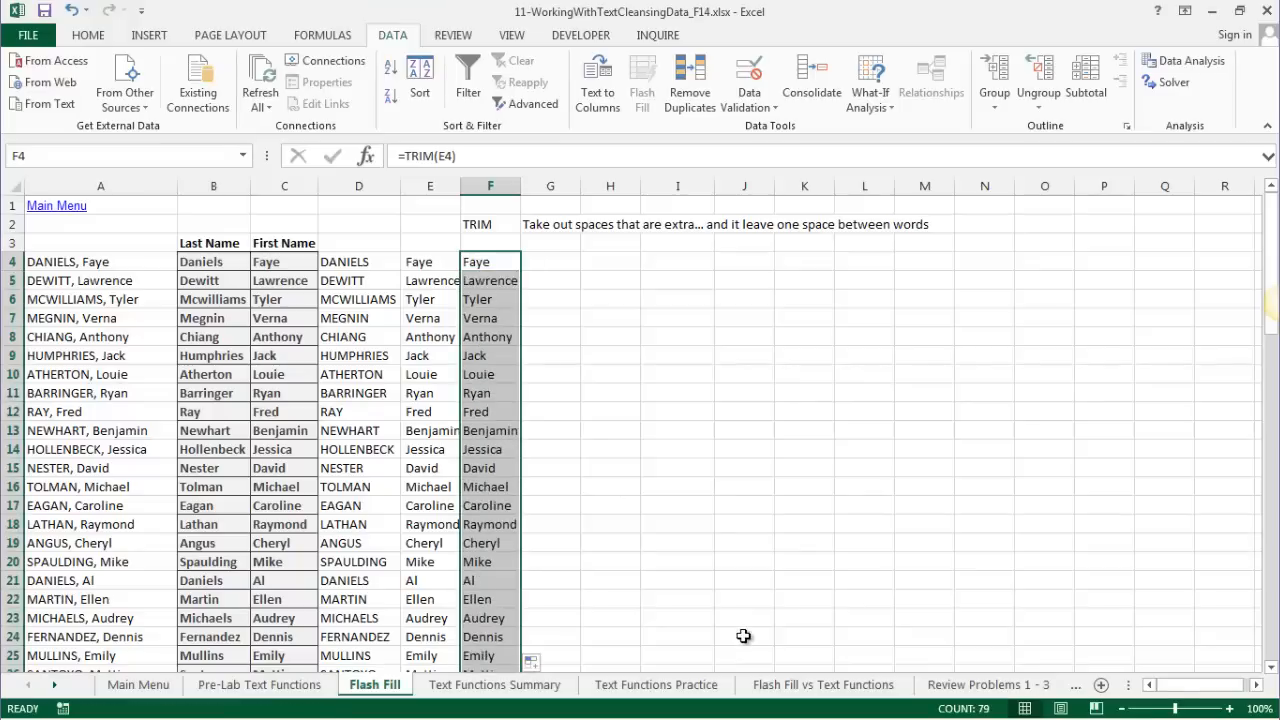
{"action": "left_click", "coordinate": [568, 257]}
{"action": "type", "text": "=LEN("}
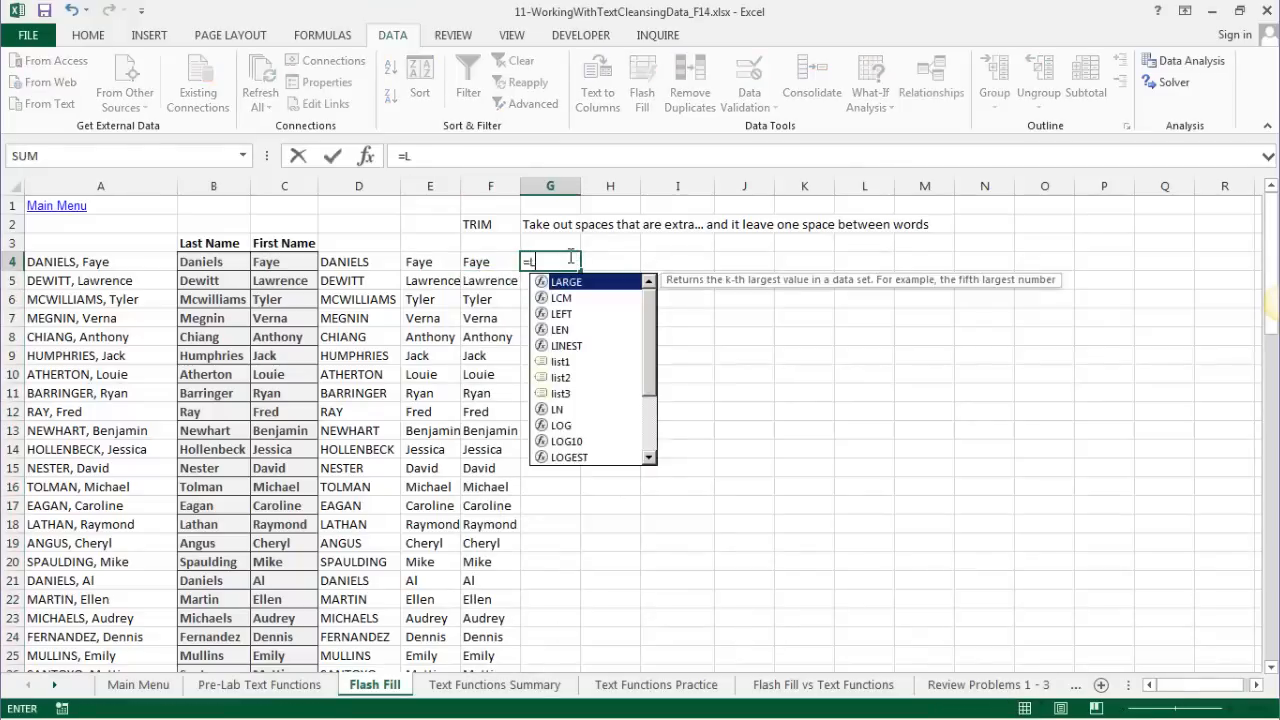
- Enter =LEN(E4) in G4 and copy it to H4, returning 5 and 4
{"action": "left_click", "coordinate": [415, 262]}
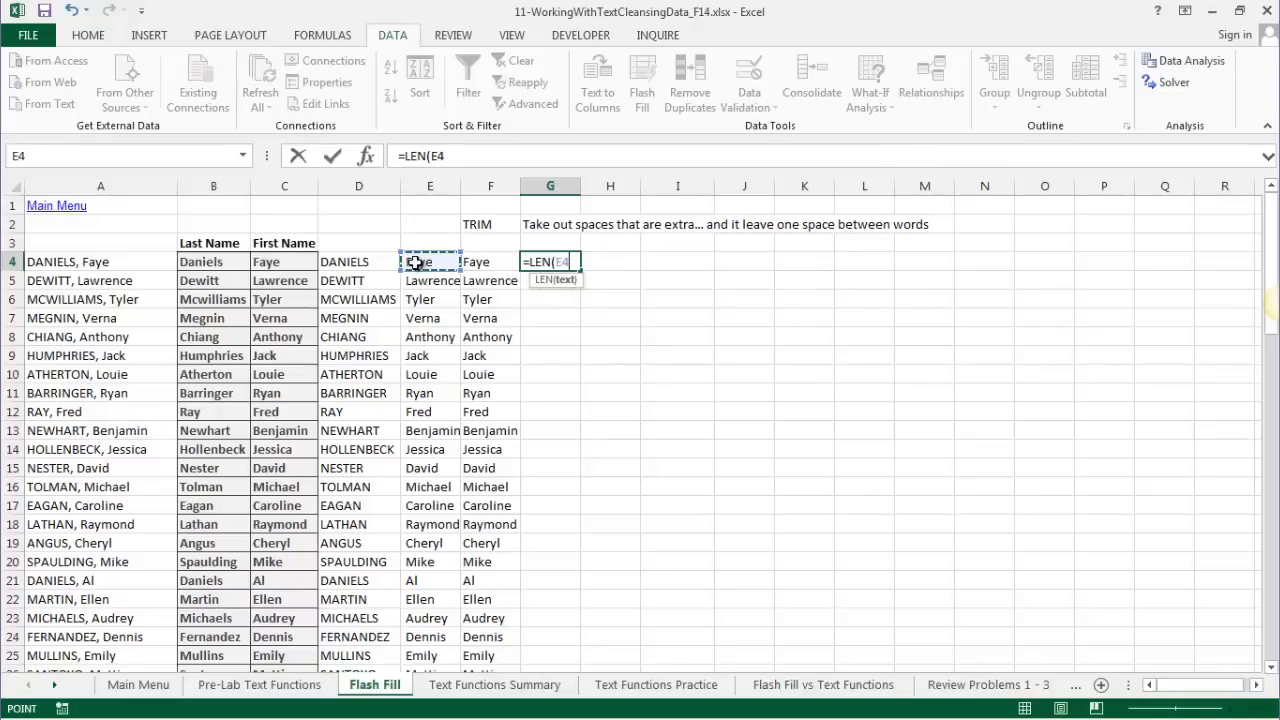
{"action": "key", "text": "Return"}
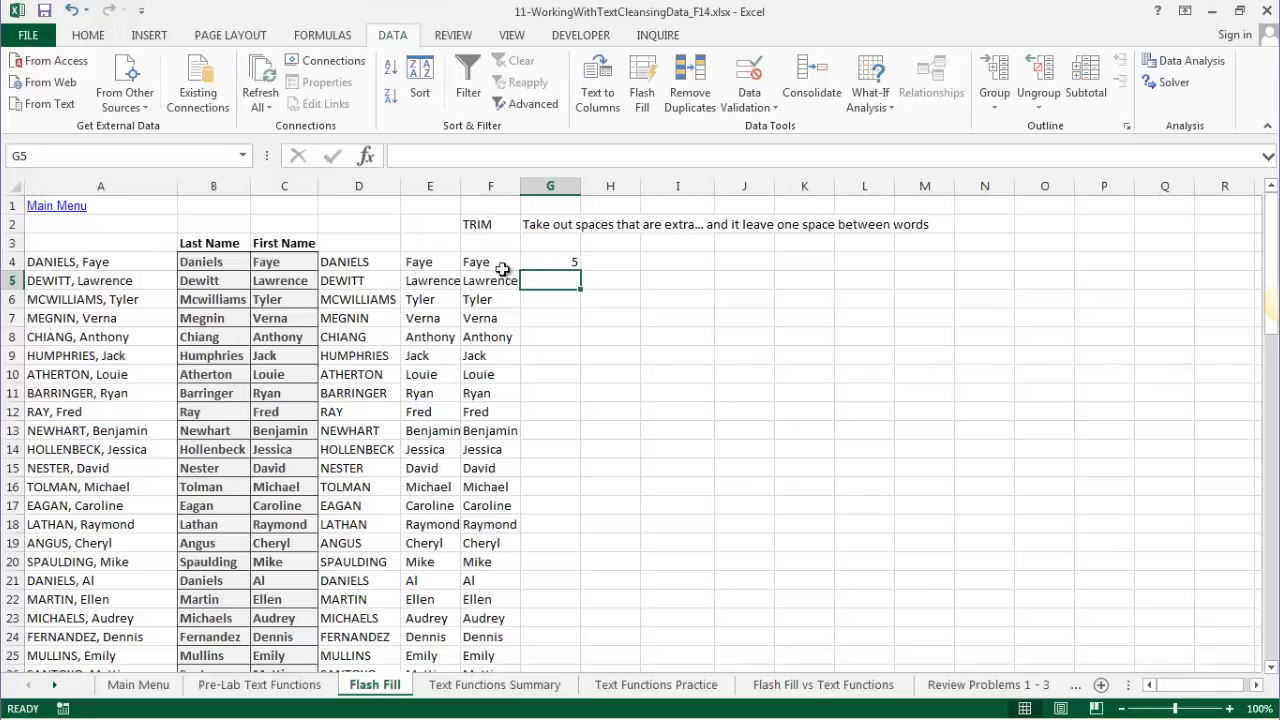
{"action": "left_click", "coordinate": [577, 262]}
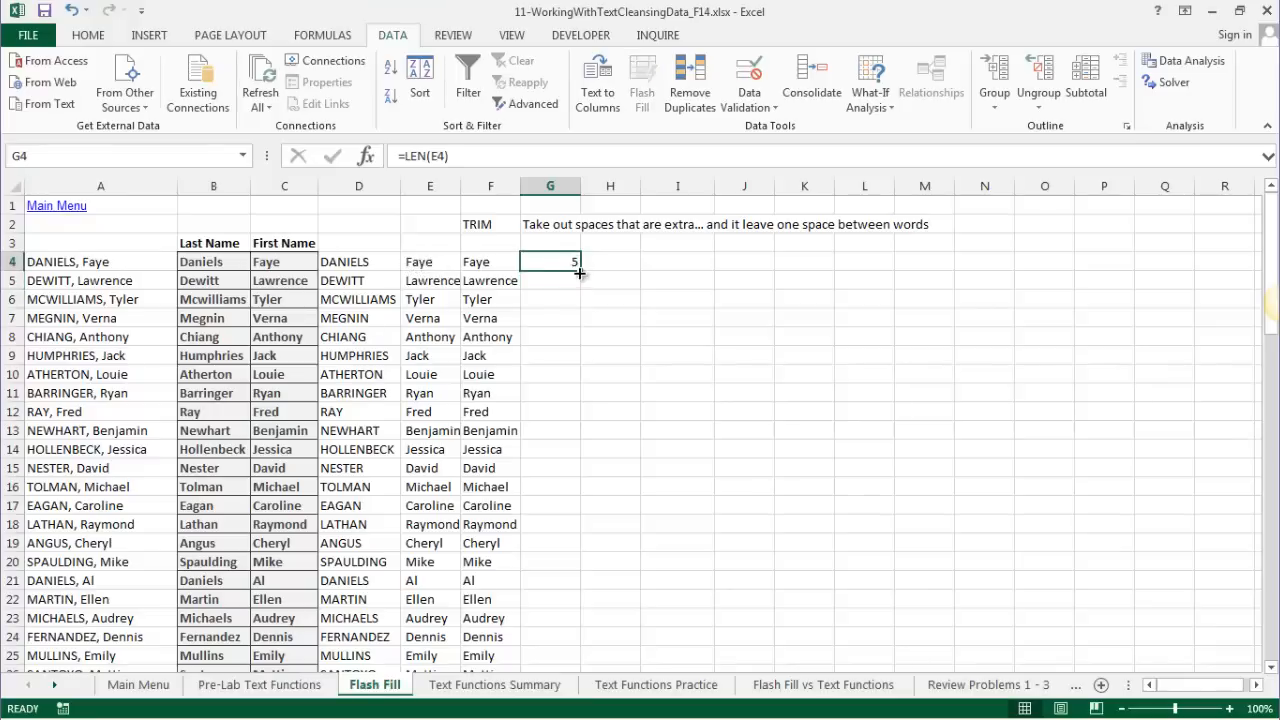
{"action": "left_click_drag", "start_coordinate": [580, 270], "coordinate": [626, 281]}
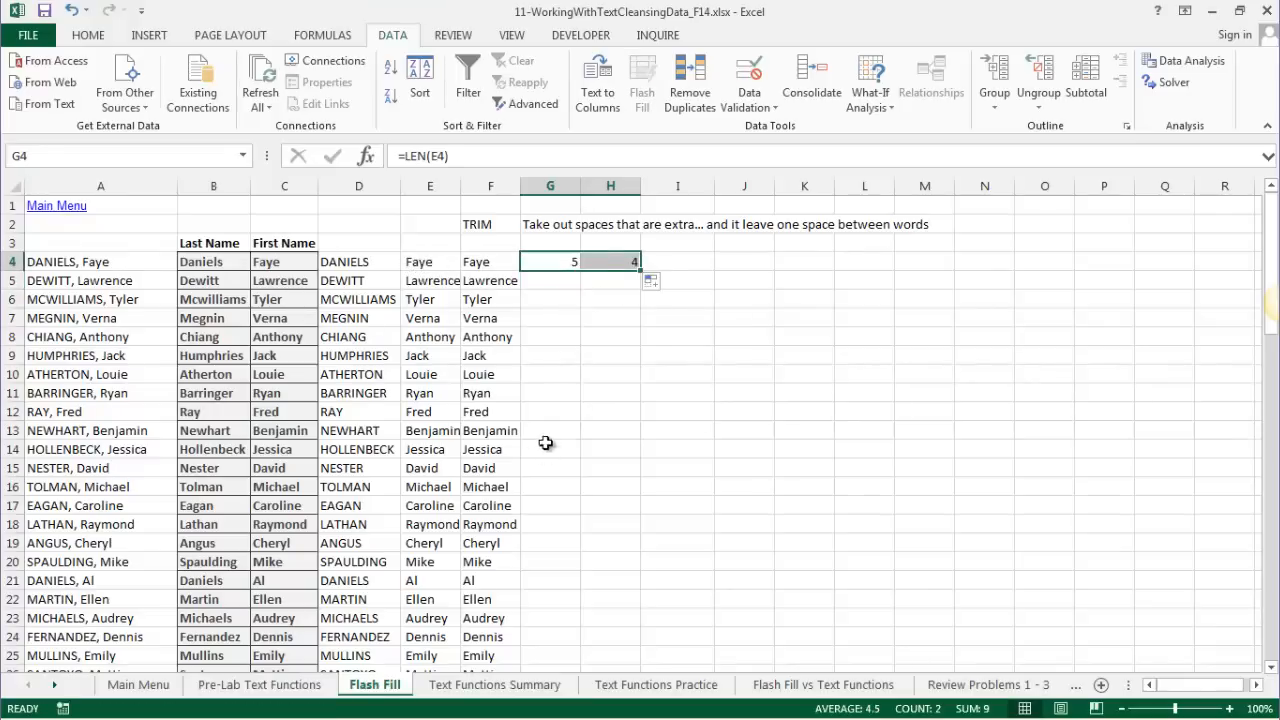
{"action": "left_click", "coordinate": [606, 261]}
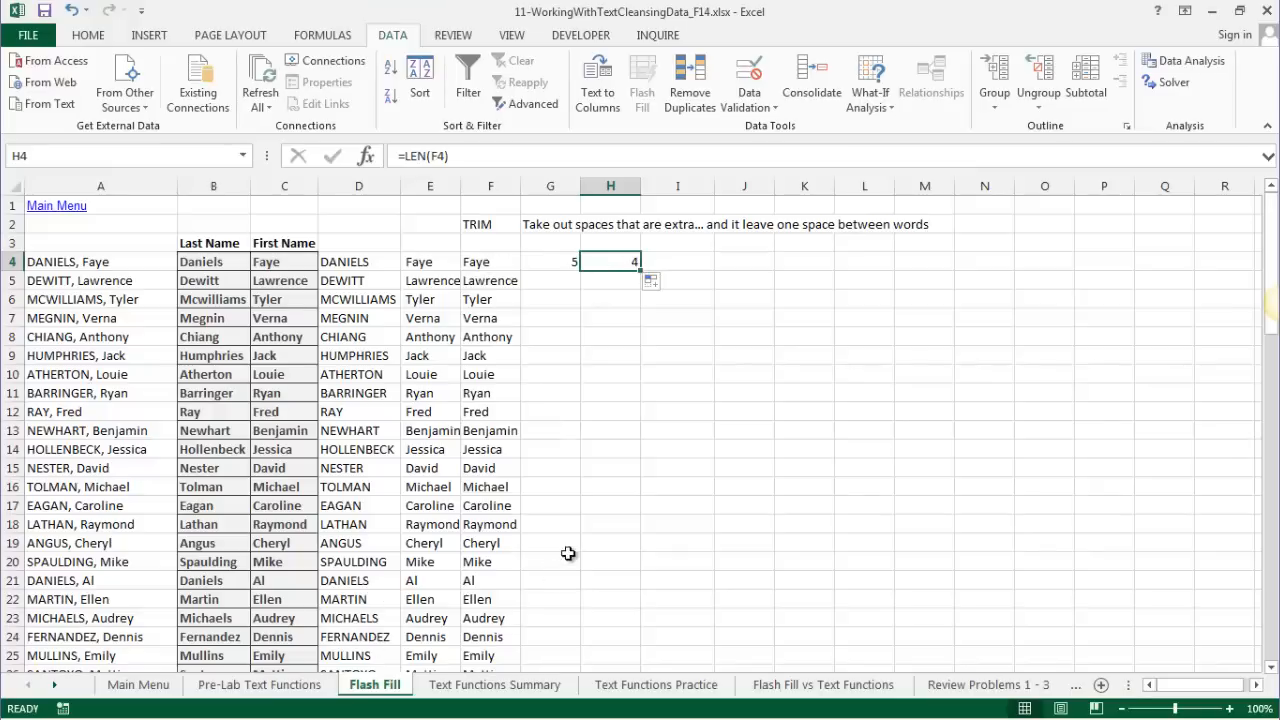
{"action": "left_click", "coordinate": [489, 262]}
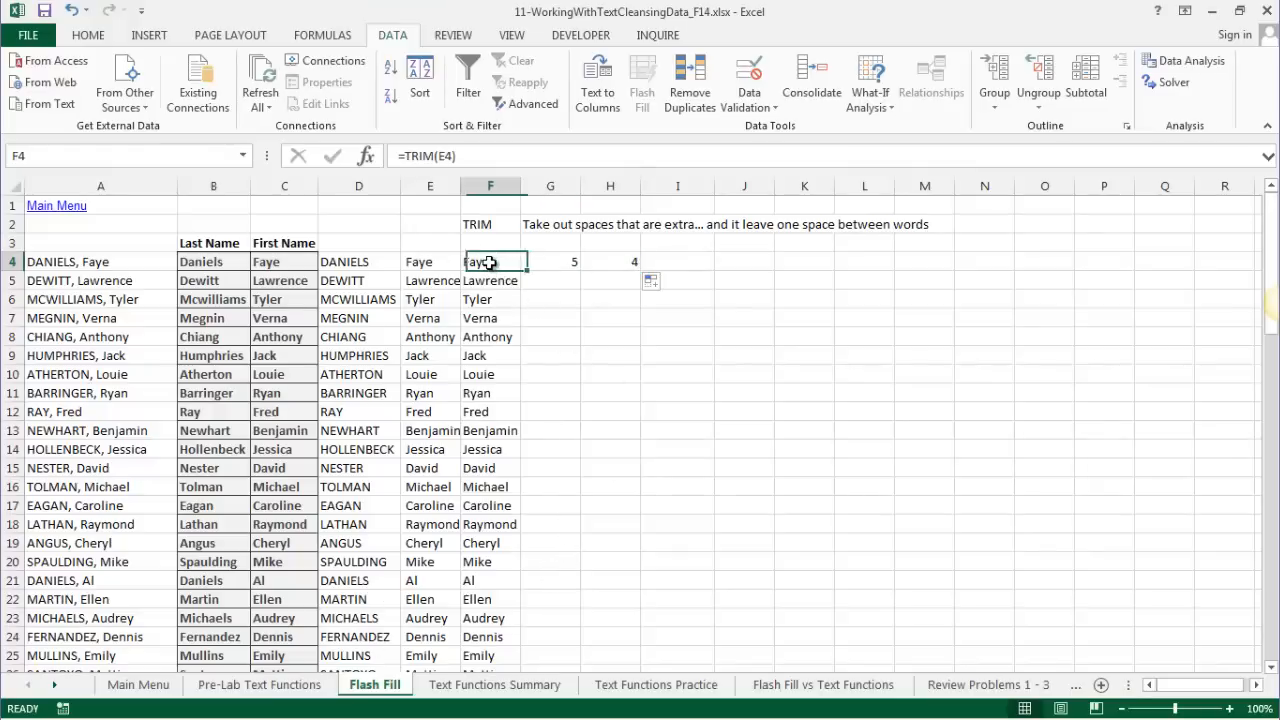
- Label F1 CLEAN with the G1 note 'Take unprintable characters'
{"action": "left_click", "coordinate": [482, 205]}
{"action": "type", "text": "CLean"}
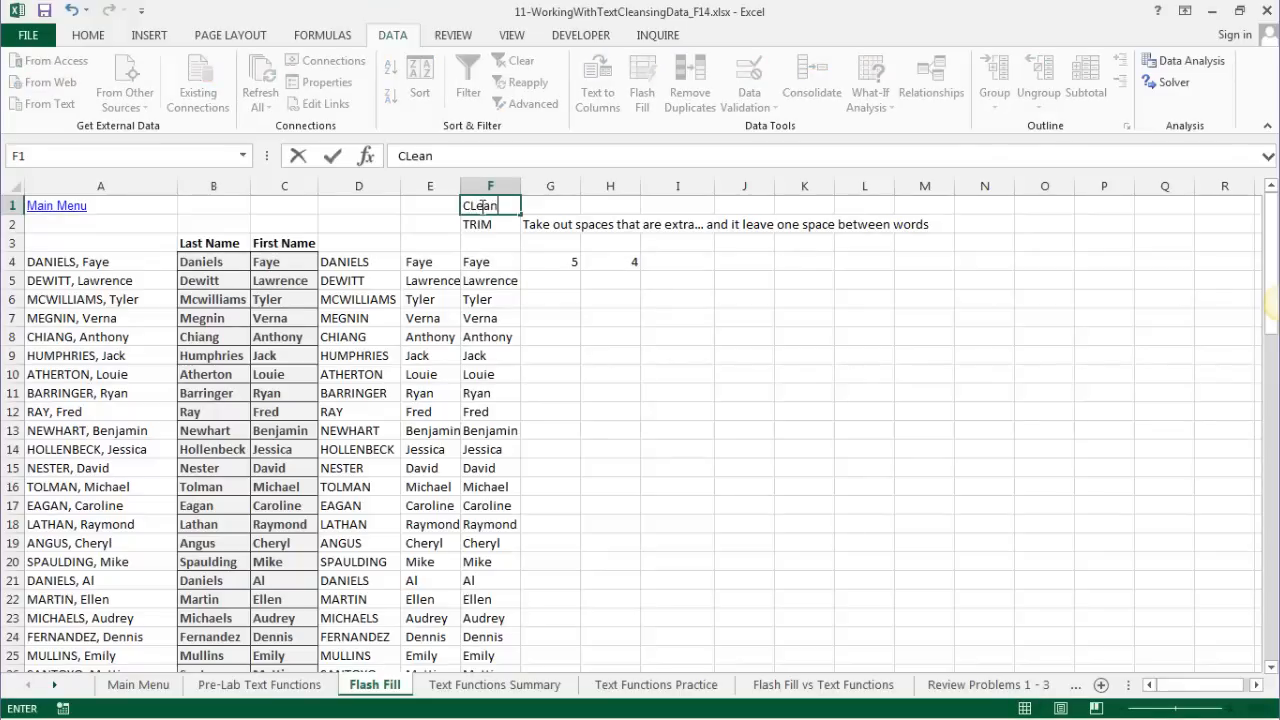
{"action": "key", "text": "BackSpace"}
{"action": "key", "text": "BackSpace"}
{"action": "key", "text": "BackSpace"}
{"action": "type", "text": "EAN"}
{"action": "key", "text": "Tab"}
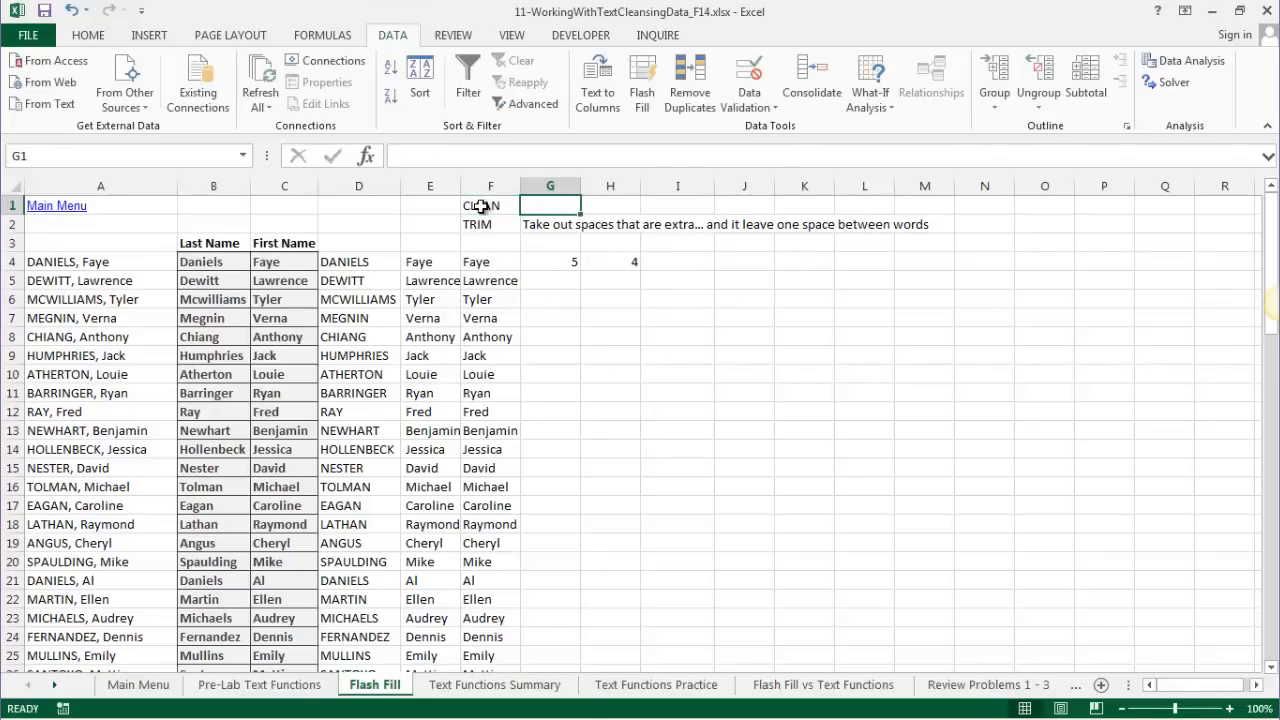
{"action": "type", "text": "Take unprinta"}
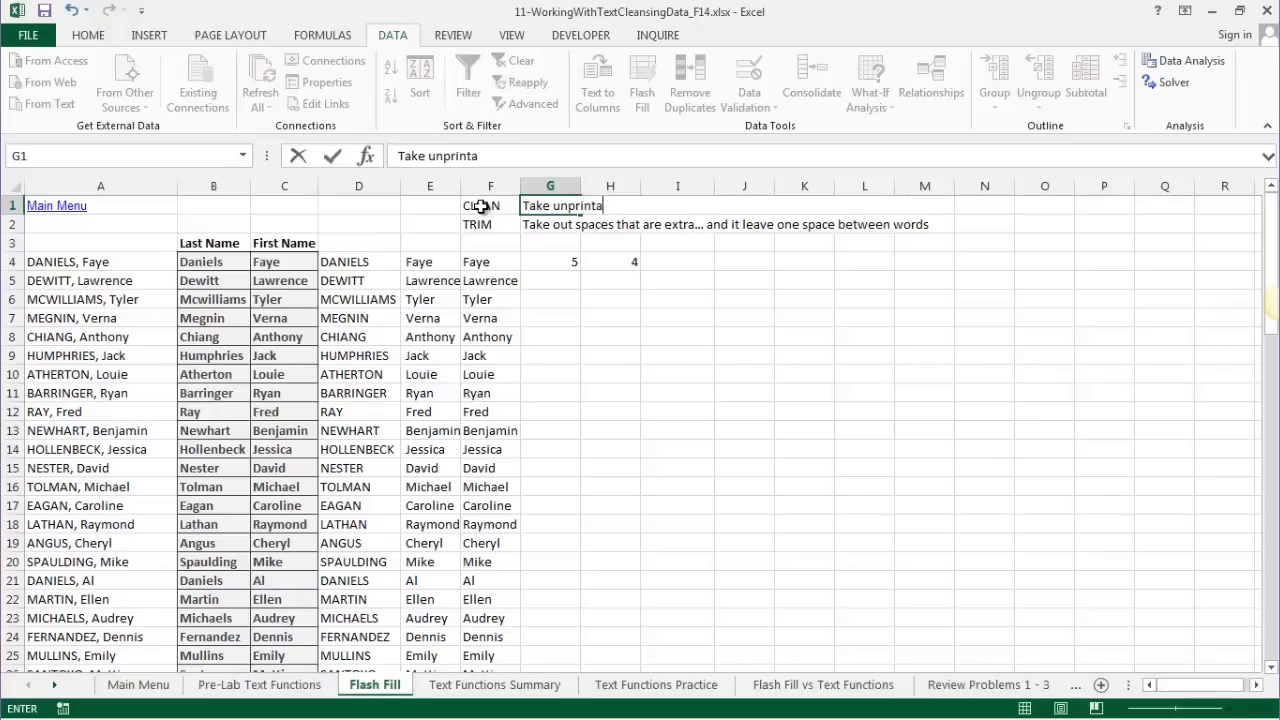
{"action": "type", "text": "ble characters"}
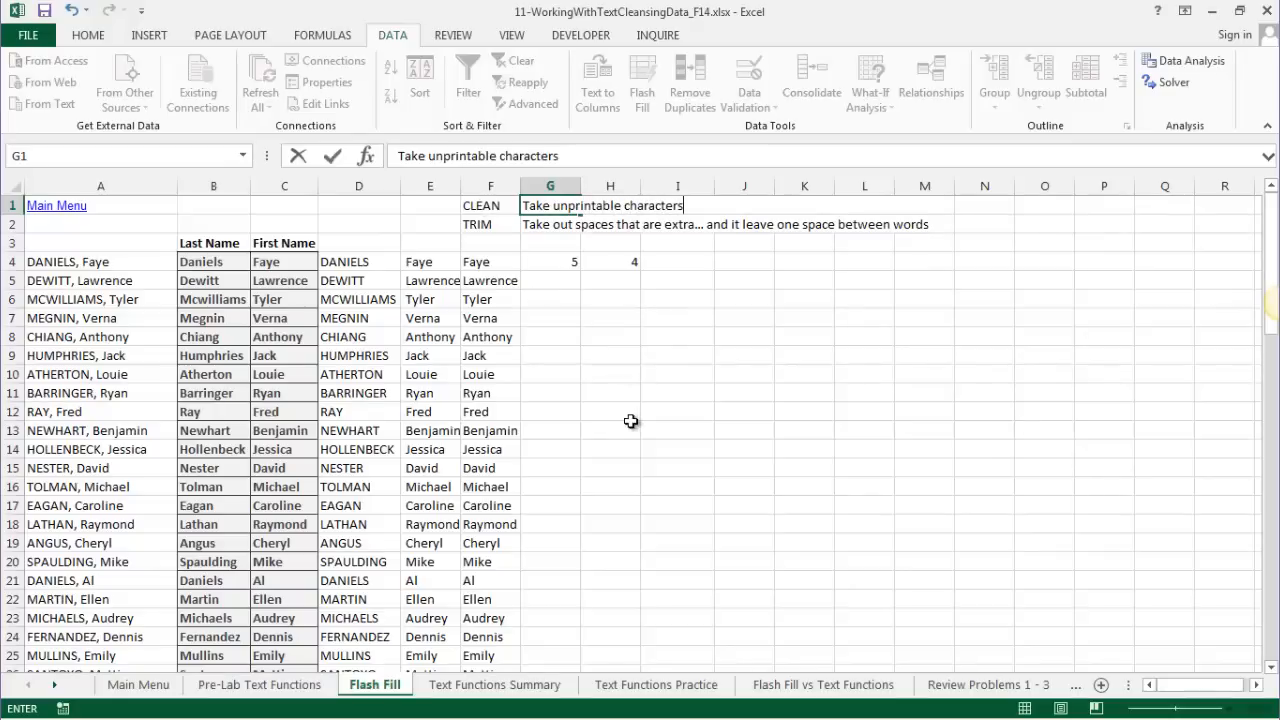
{"action": "key", "text": "Return"}
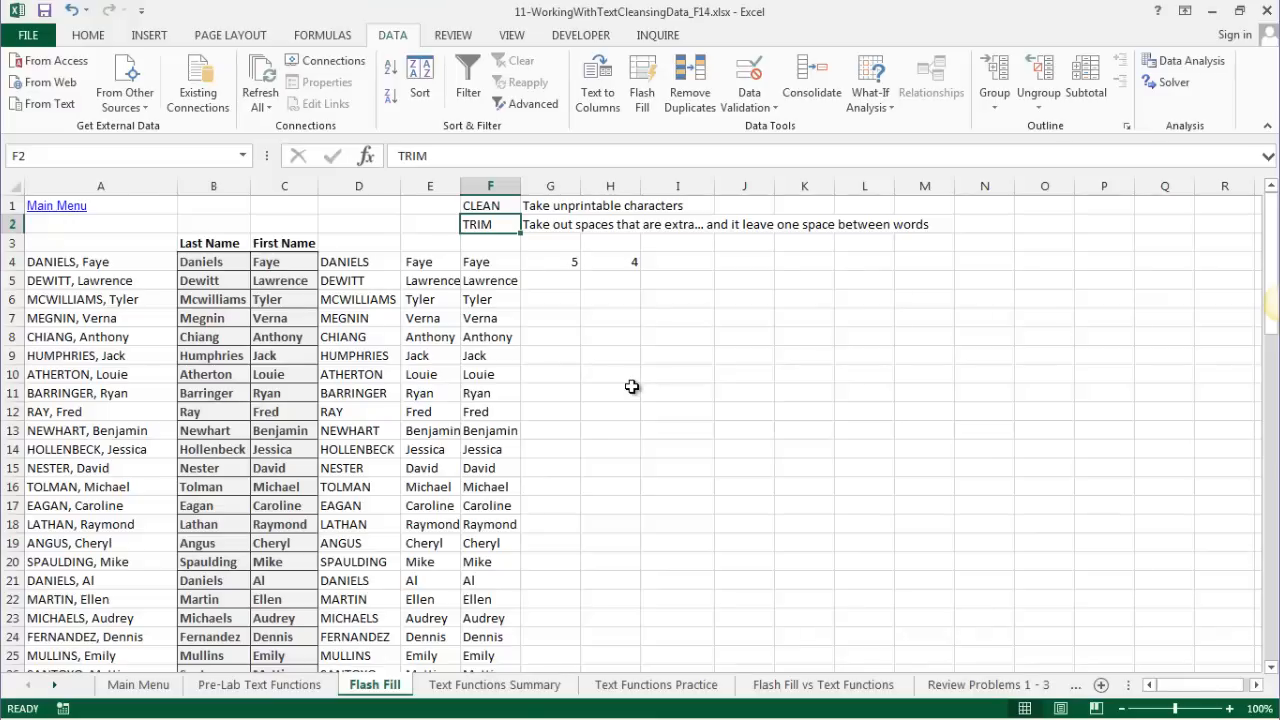
- Change F4 to =CLEAN(TRIM(E4)) and fill it down column F through row 82
{"action": "left_click", "coordinate": [478, 263]}
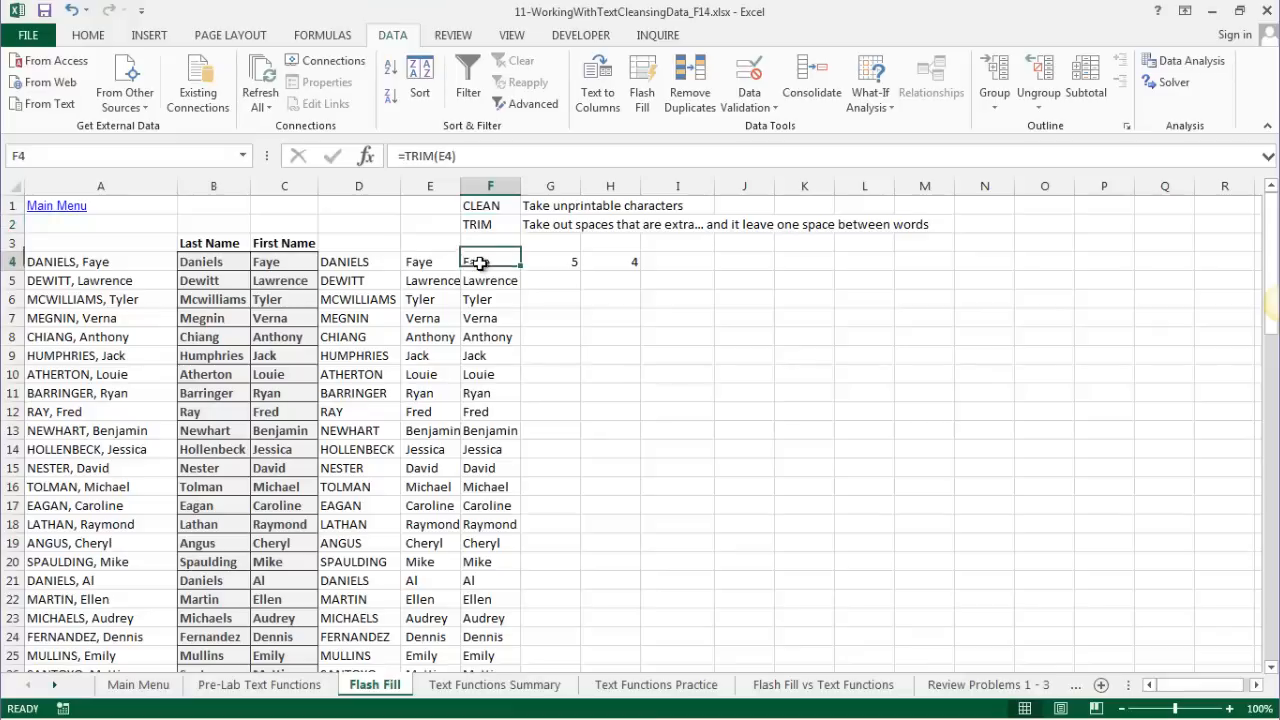
{"action": "left_click", "coordinate": [404, 155]}
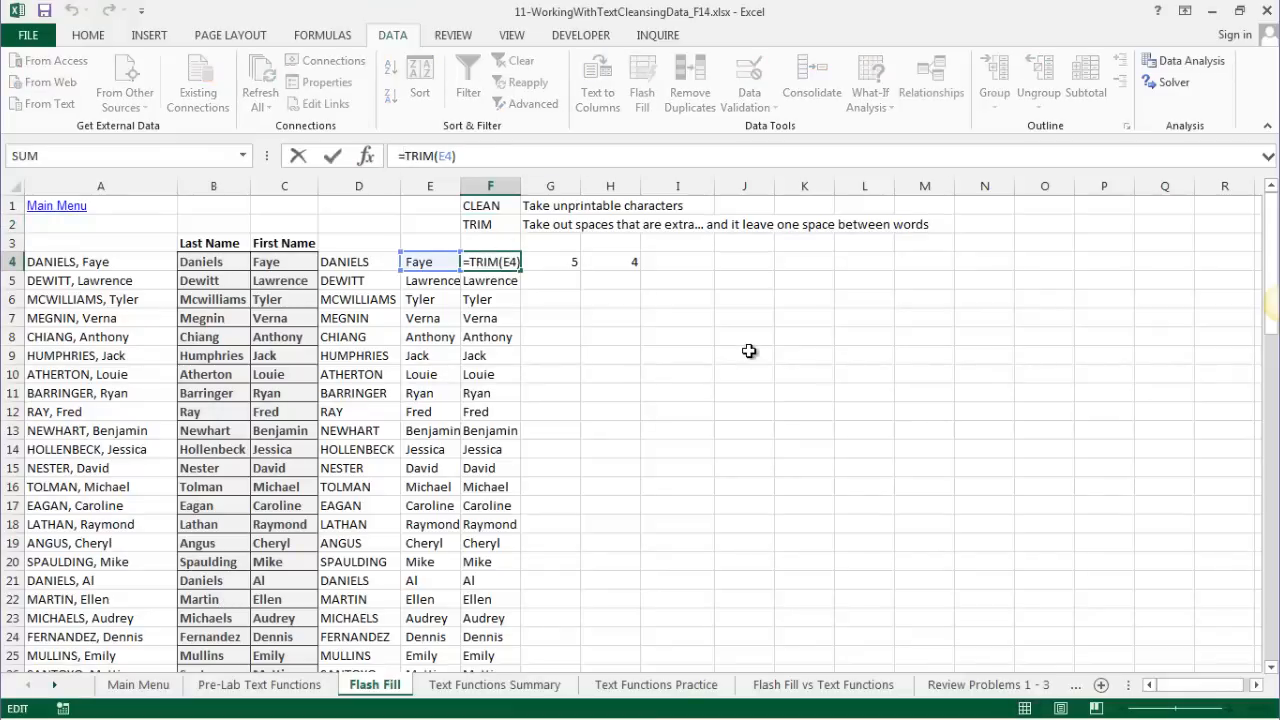
{"action": "type", "text": "CLEAN("}
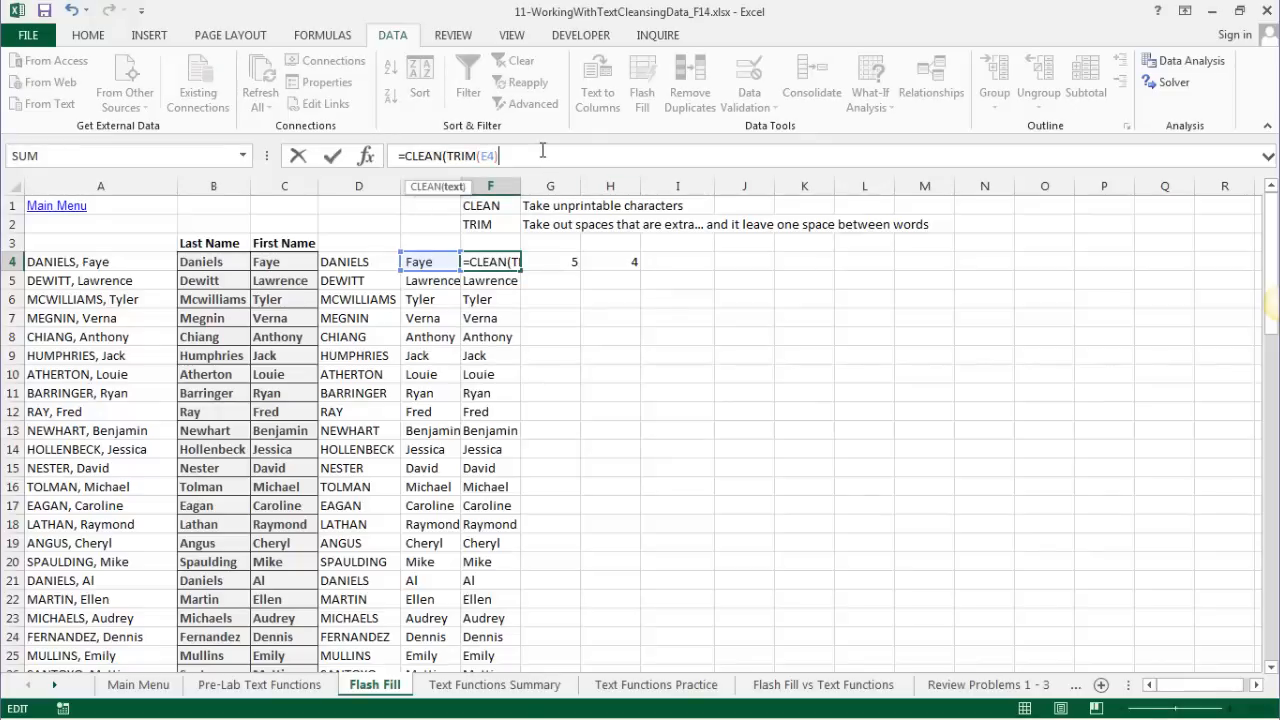
{"action": "key", "text": "Return"}
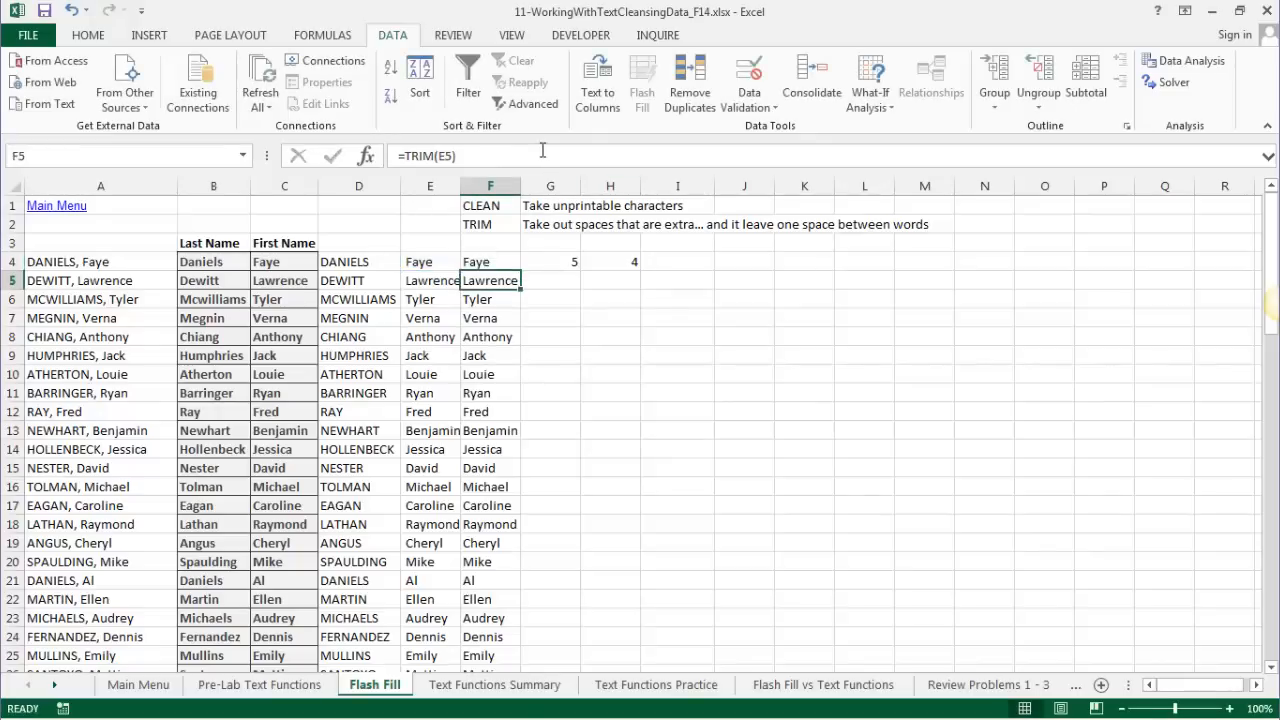
{"action": "left_click", "coordinate": [481, 262]}
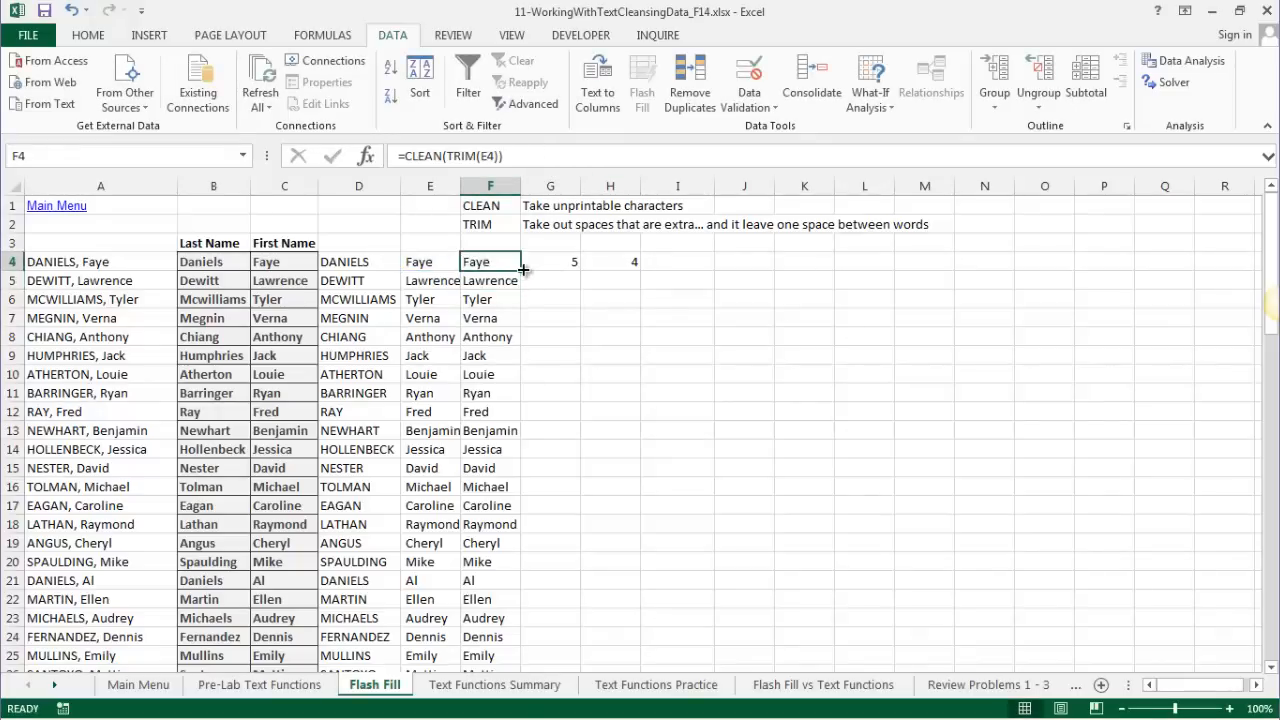
{"action": "double_click", "coordinate": [522, 268]}
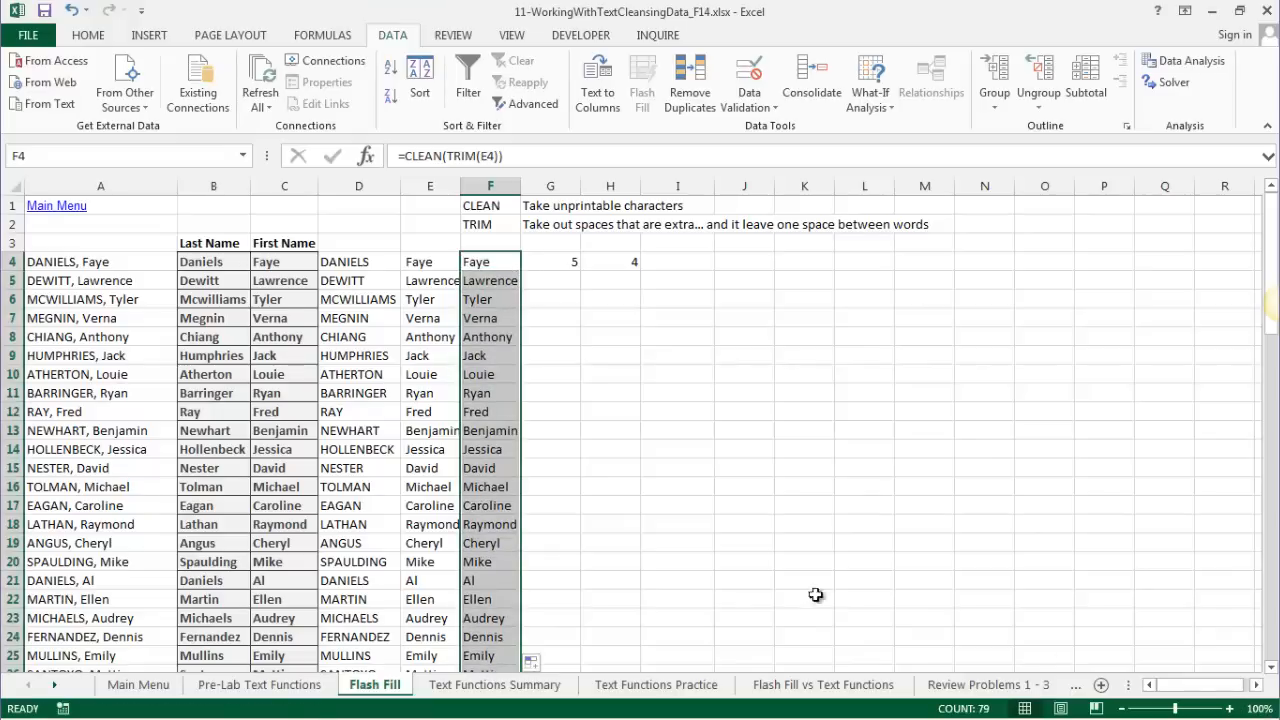
{"action": "left_click", "coordinate": [481, 357]}
{"action": "left_click", "coordinate": [480, 262]}
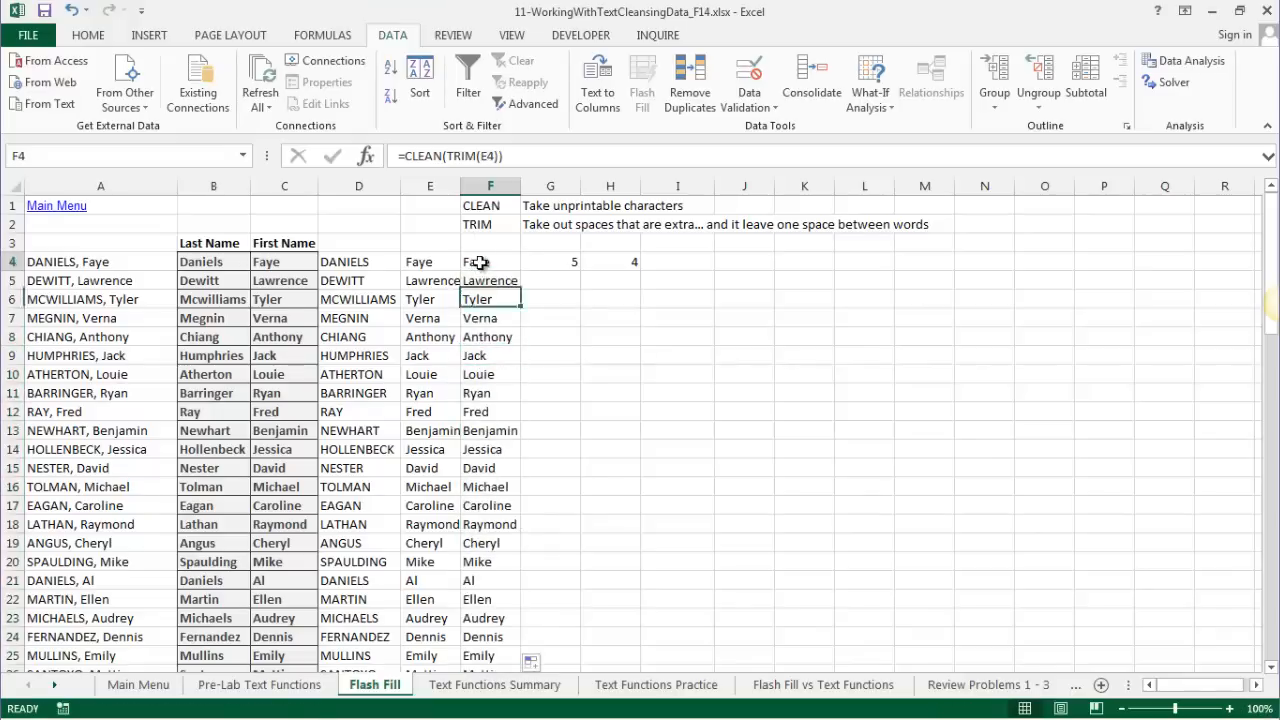
{"action": "left_click", "coordinate": [422, 262]}
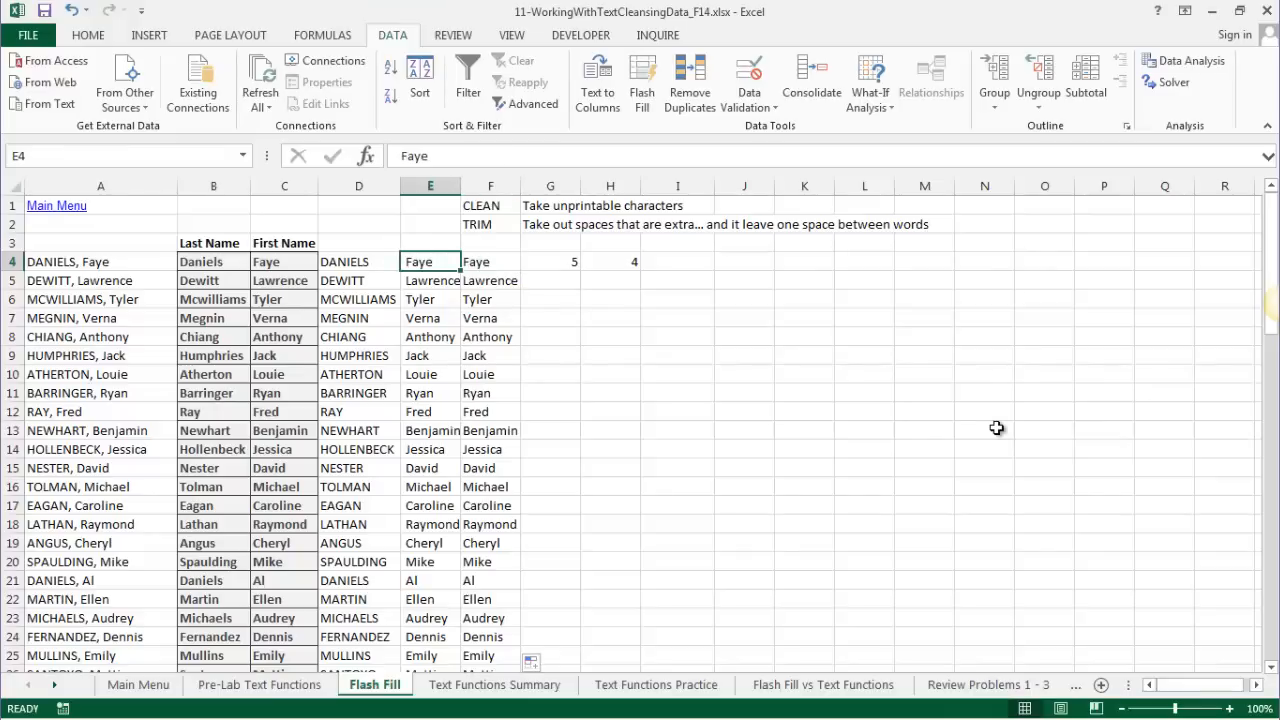
- Retype Faye in E4 without the extra space, then select the cleaned names F4:F82
{"action": "key", "text": "Delete"}
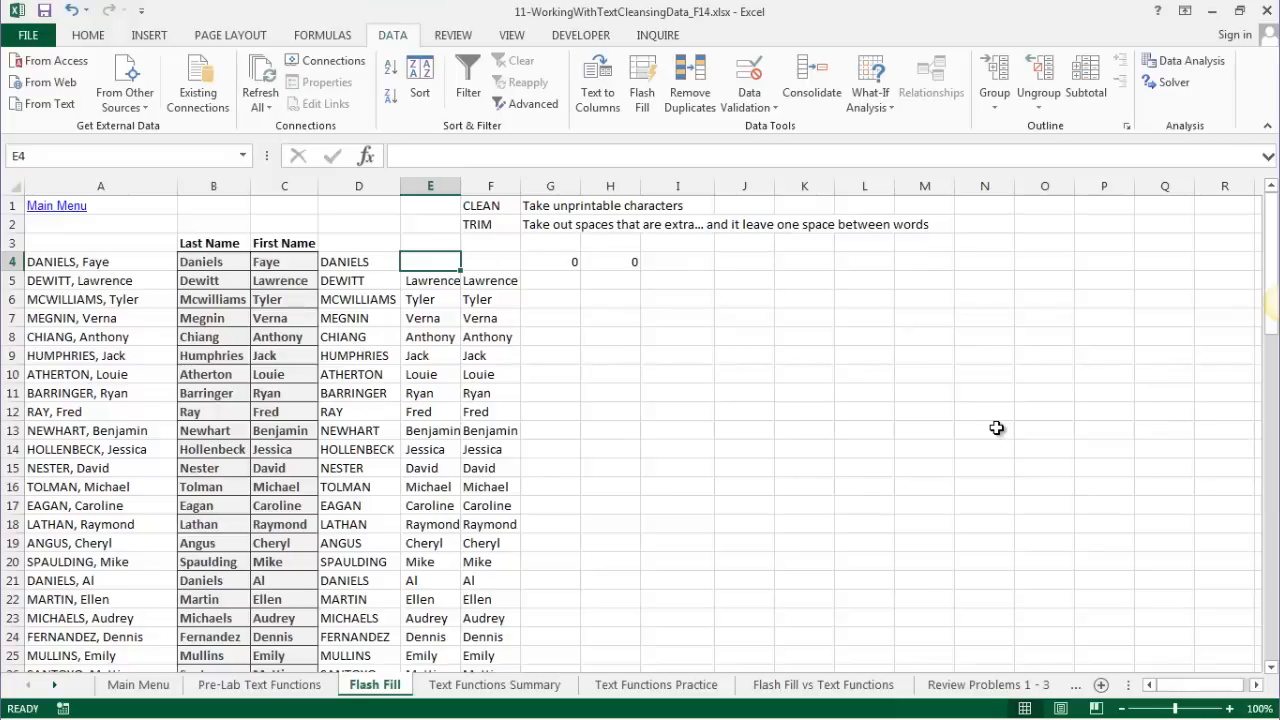
{"action": "type", "text": "Faye"}
{"action": "key", "text": "Return"}
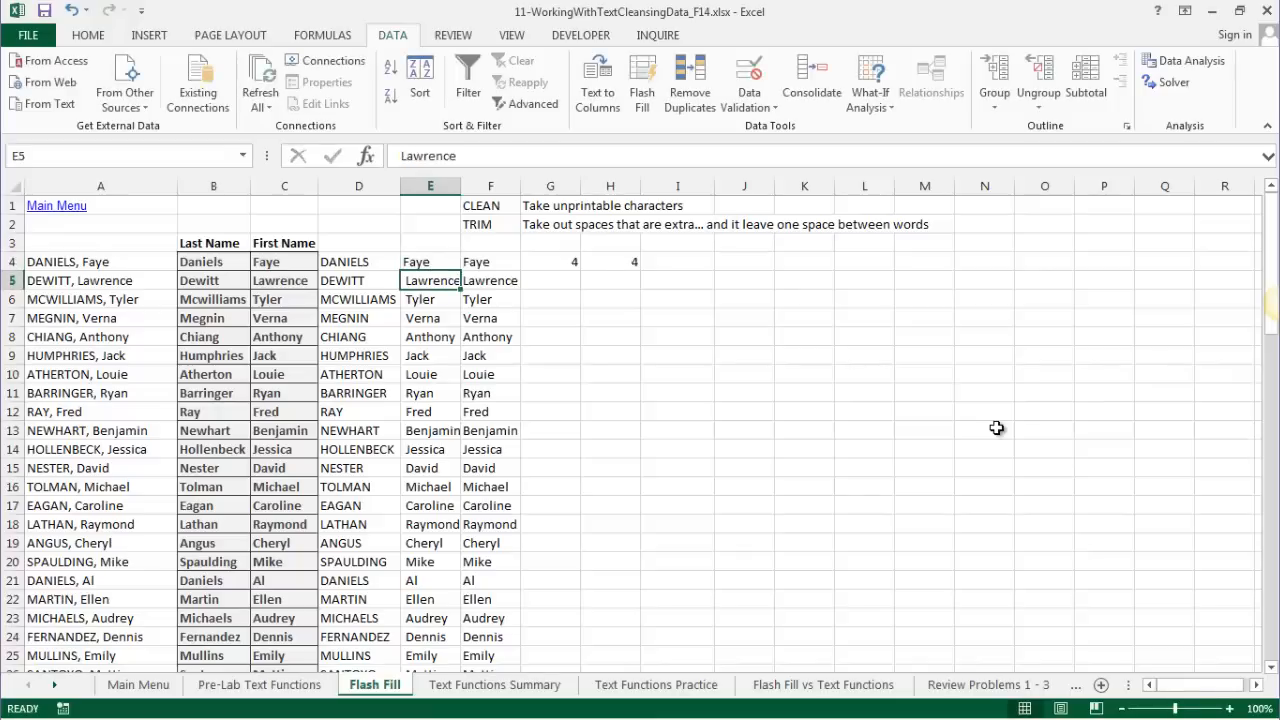
{"action": "left_click", "coordinate": [492, 260]}
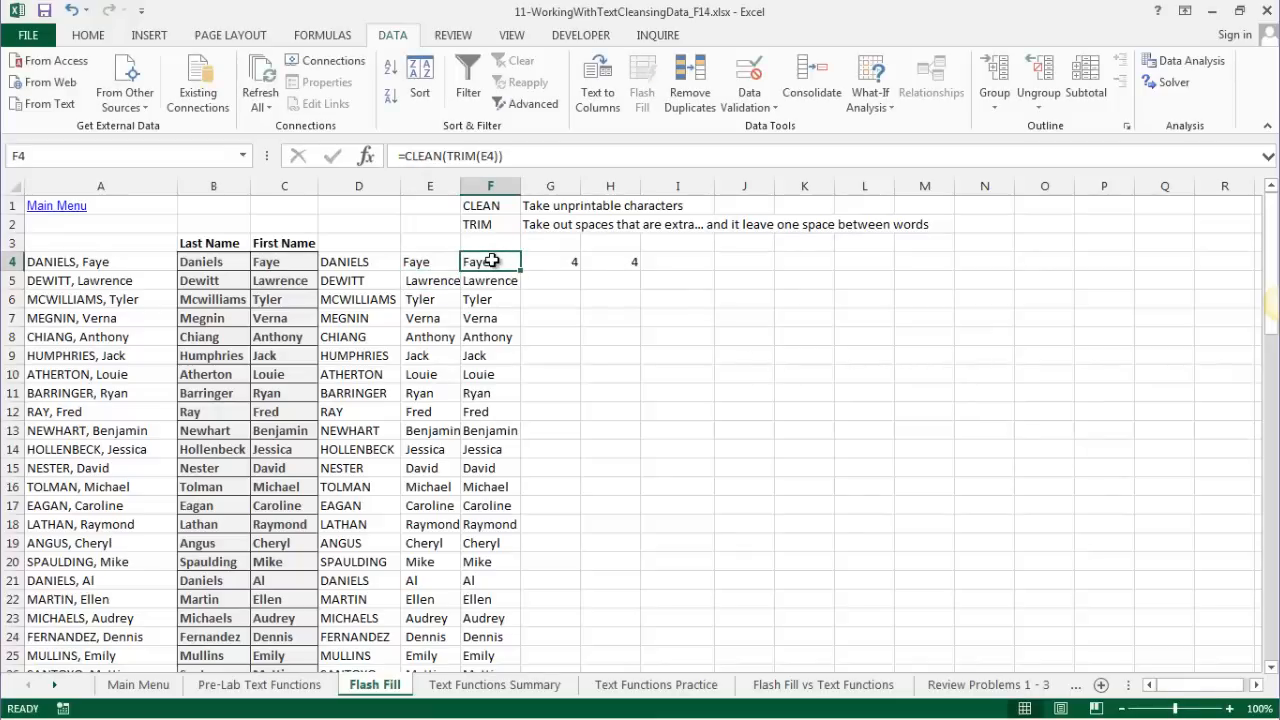
{"action": "key", "text": "ctrl+shift+Down"}
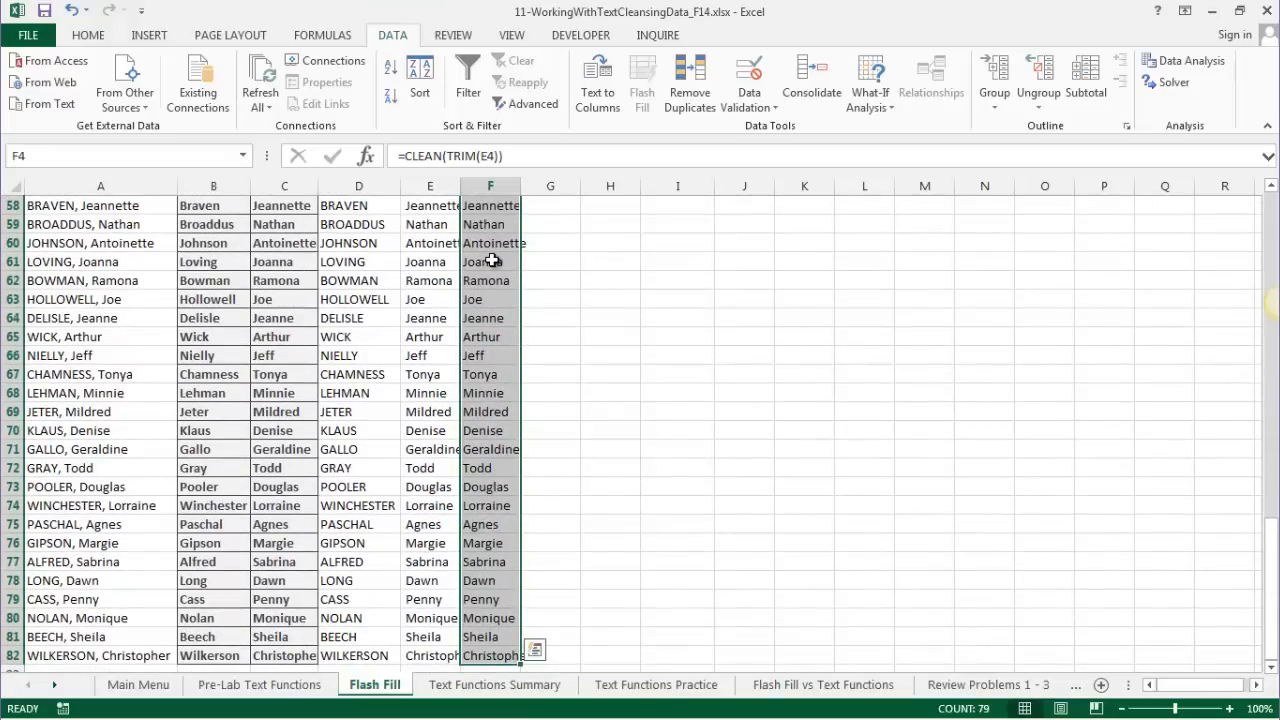
- Copy the cleaned first names and paste them into column E at E4 as values
{"action": "key", "text": "ctrl+c"}
{"action": "key", "text": "ctrl+c"}
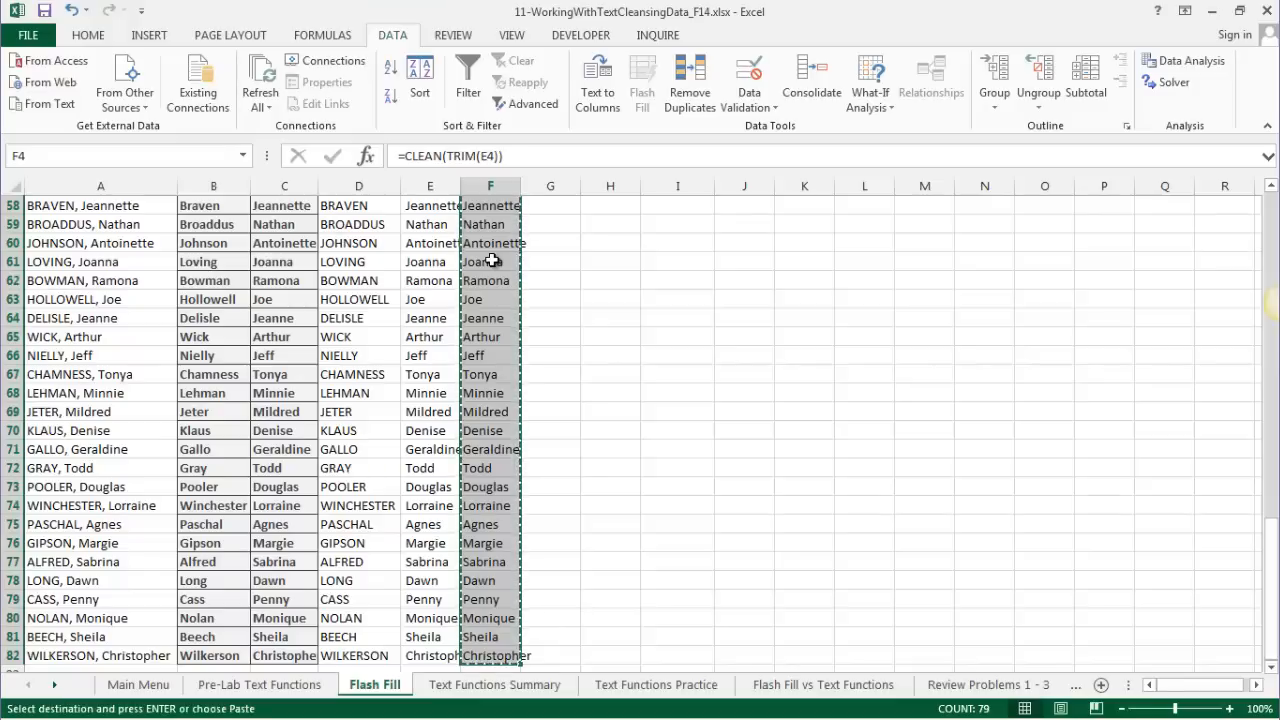
{"action": "scroll", "coordinate": [492, 261], "scroll_direction": "up", "scroll_amount": 15}
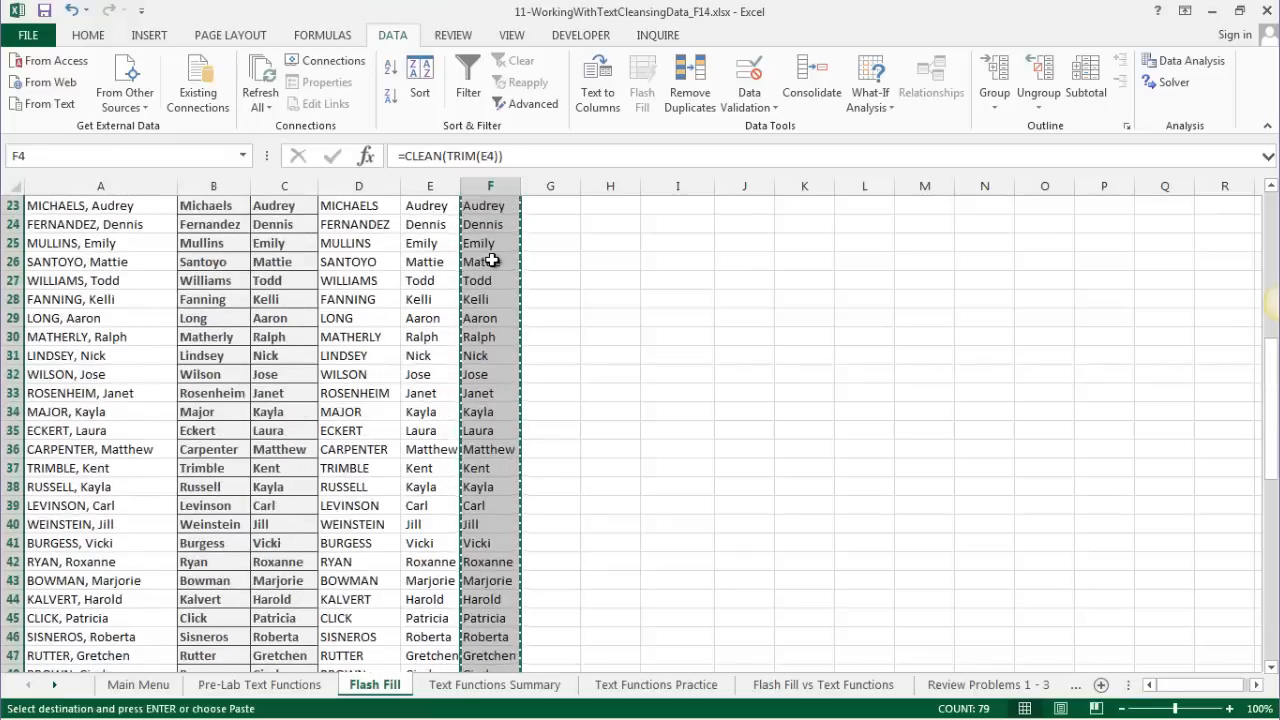
{"action": "scroll", "coordinate": [492, 261], "scroll_direction": "up", "scroll_amount": 4}
{"action": "left_click", "coordinate": [418, 261]}
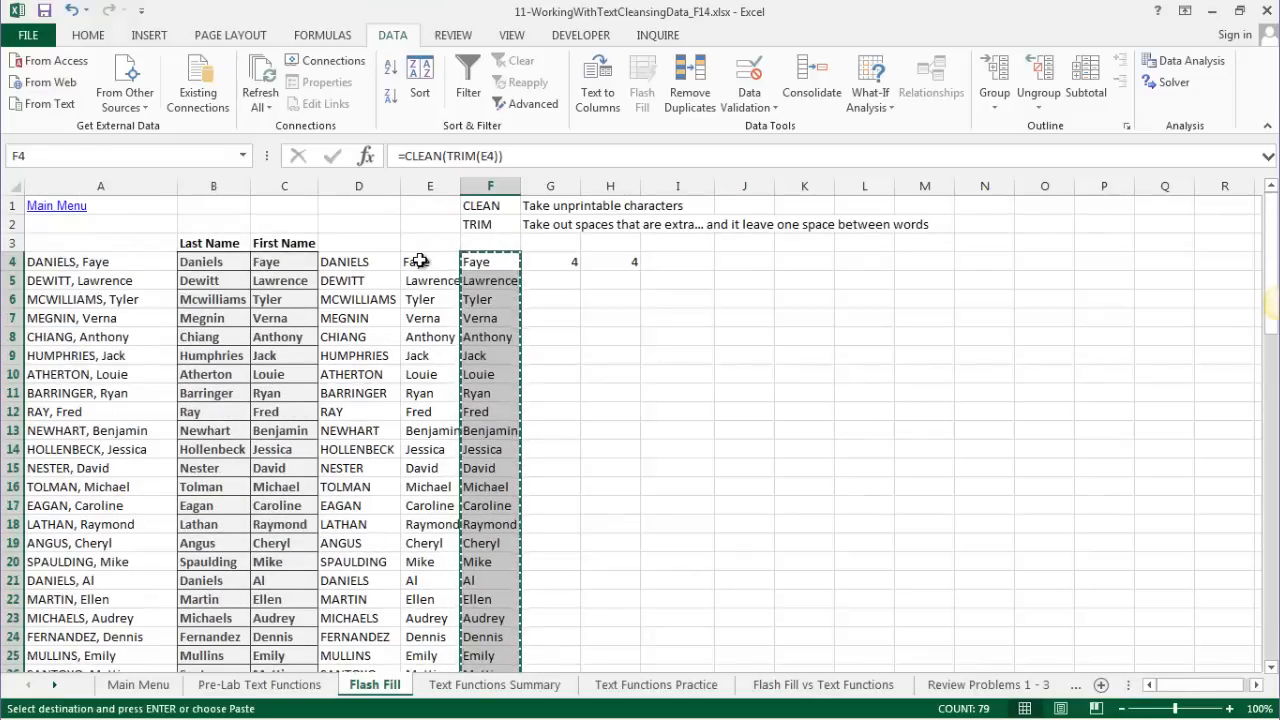
{"action": "right_click", "coordinate": [422, 265]}
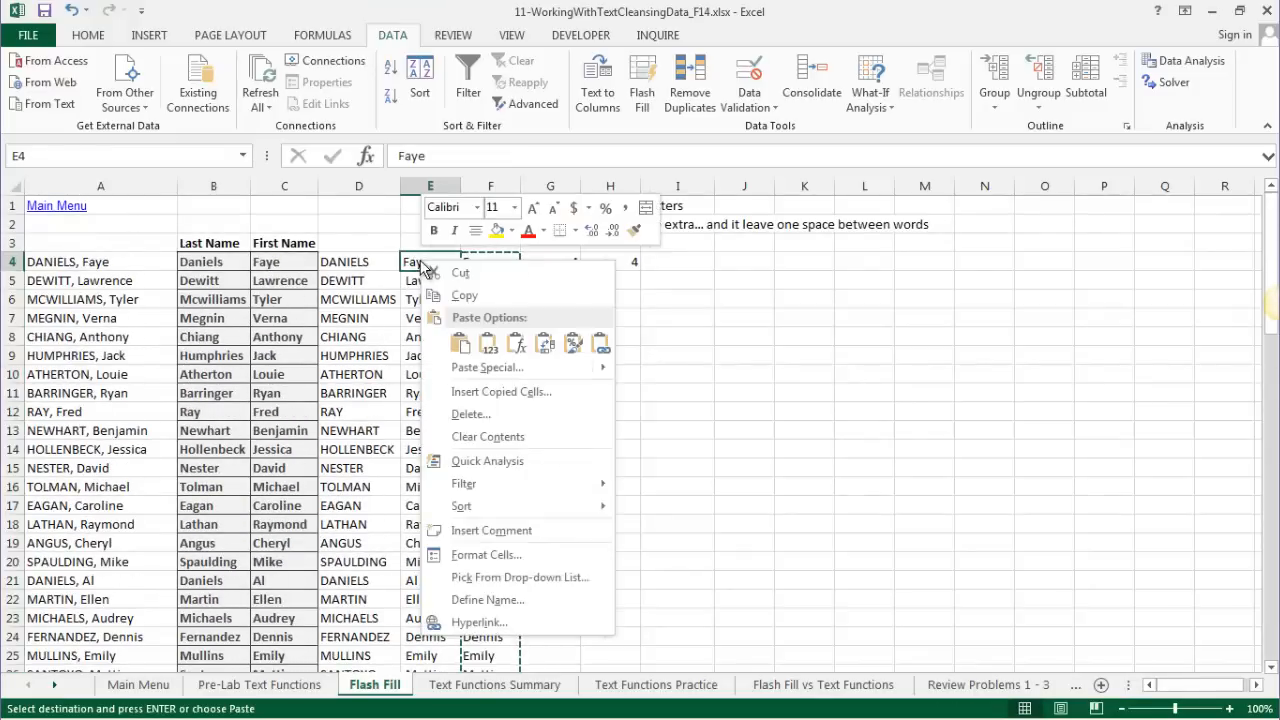
{"action": "left_click", "coordinate": [487, 345]}
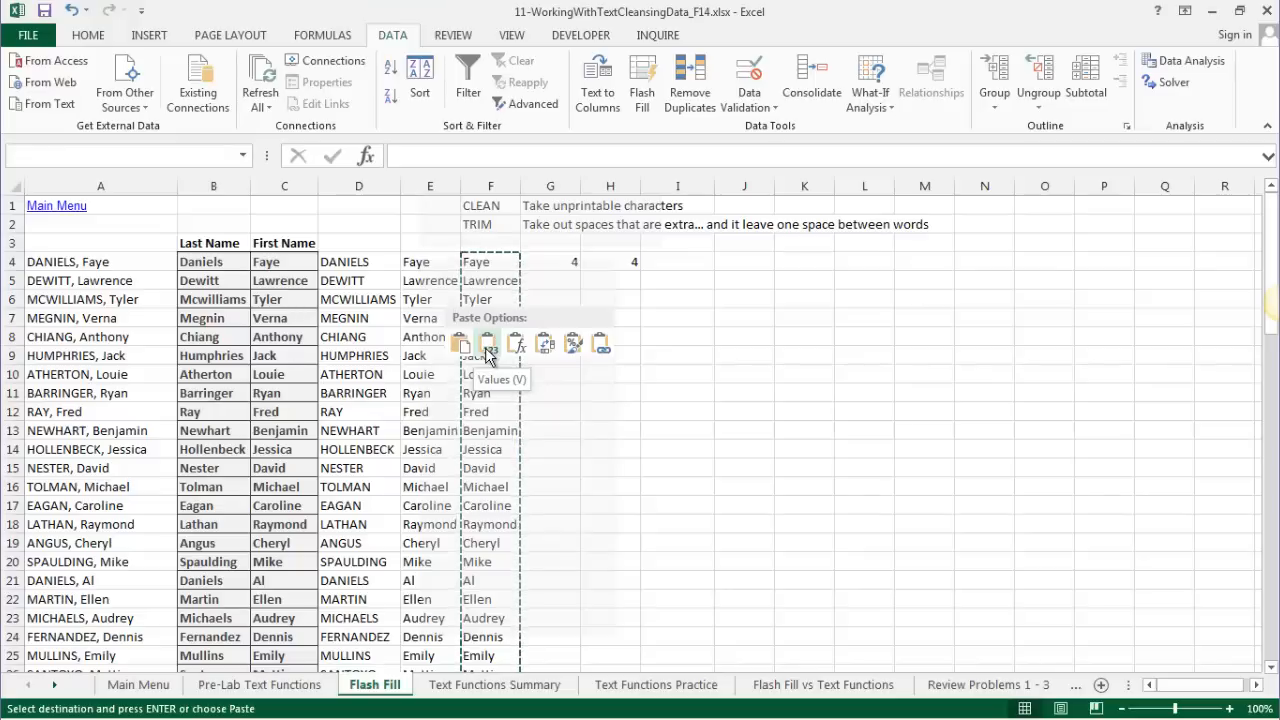
{"action": "left_click", "coordinate": [487, 346]}
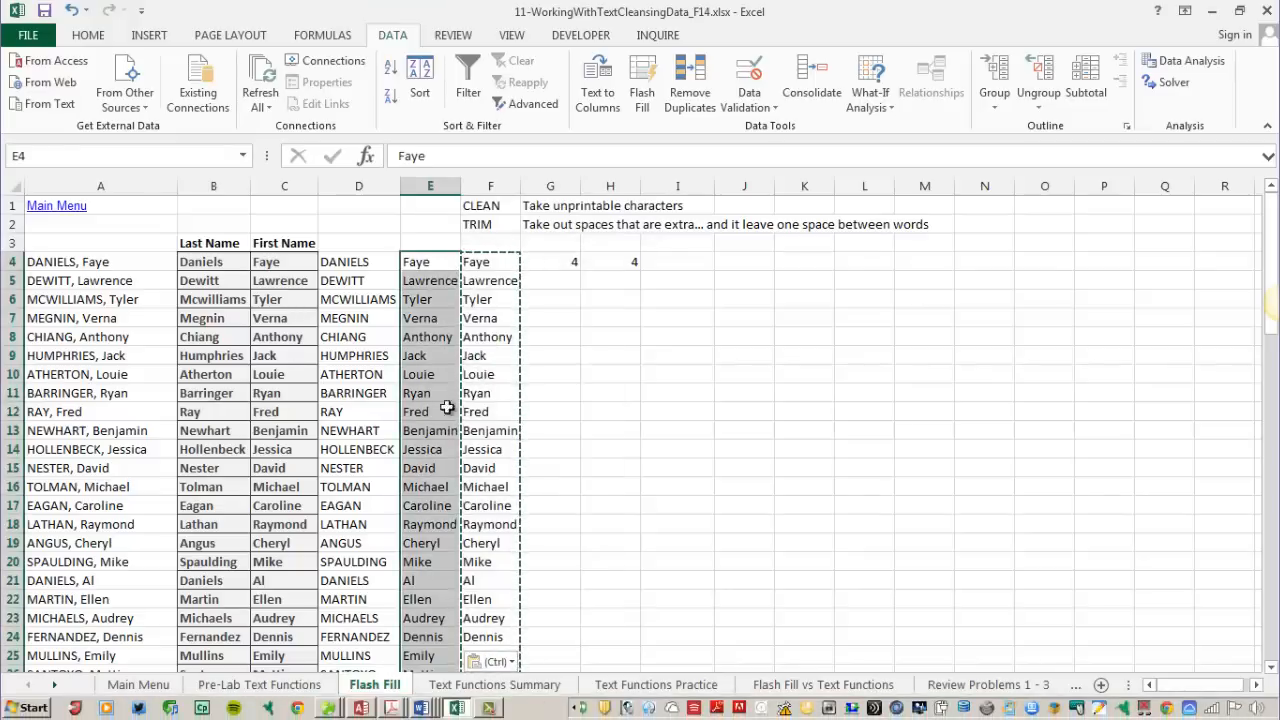
{"action": "left_click", "coordinate": [417, 261]}
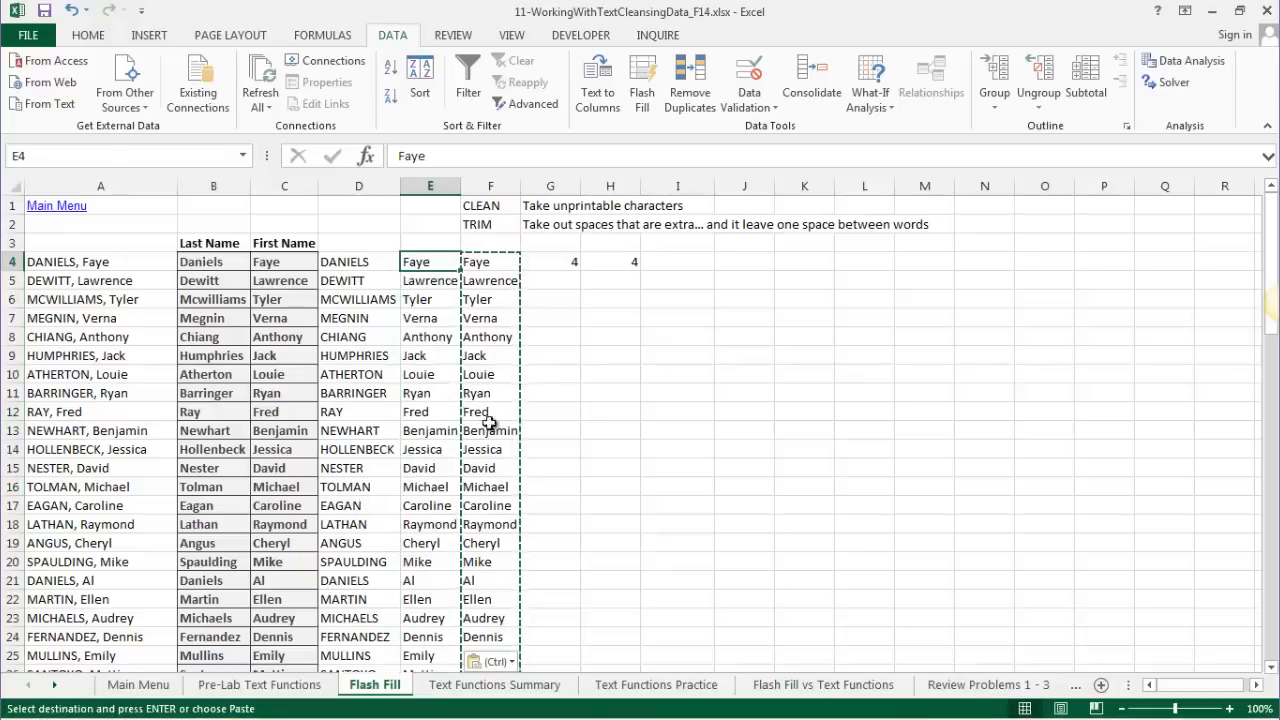
{"action": "left_click", "coordinate": [549, 268]}
{"action": "left_click", "coordinate": [626, 262]}
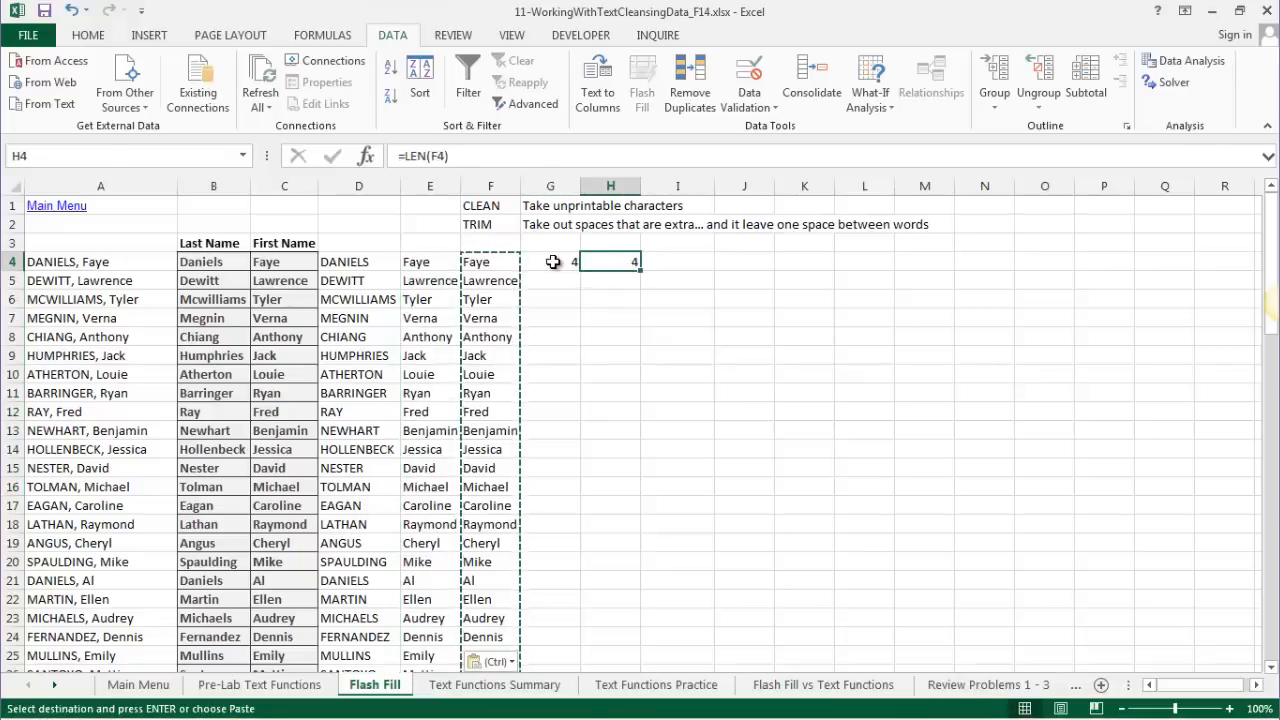
{"action": "left_click", "coordinate": [554, 262]}
{"action": "left_click", "coordinate": [415, 264]}
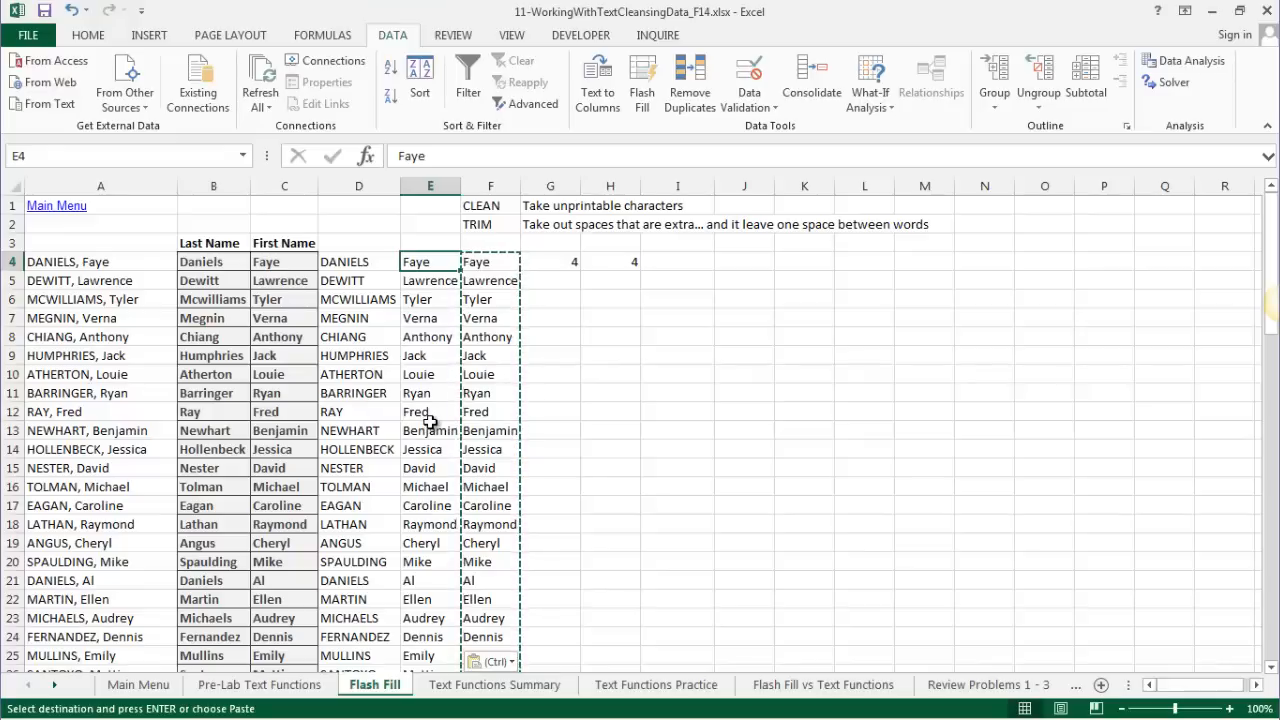
- Delete the CLEAN/TRIM formulas from F4 to the end of column F
{"action": "left_click", "coordinate": [477, 262]}
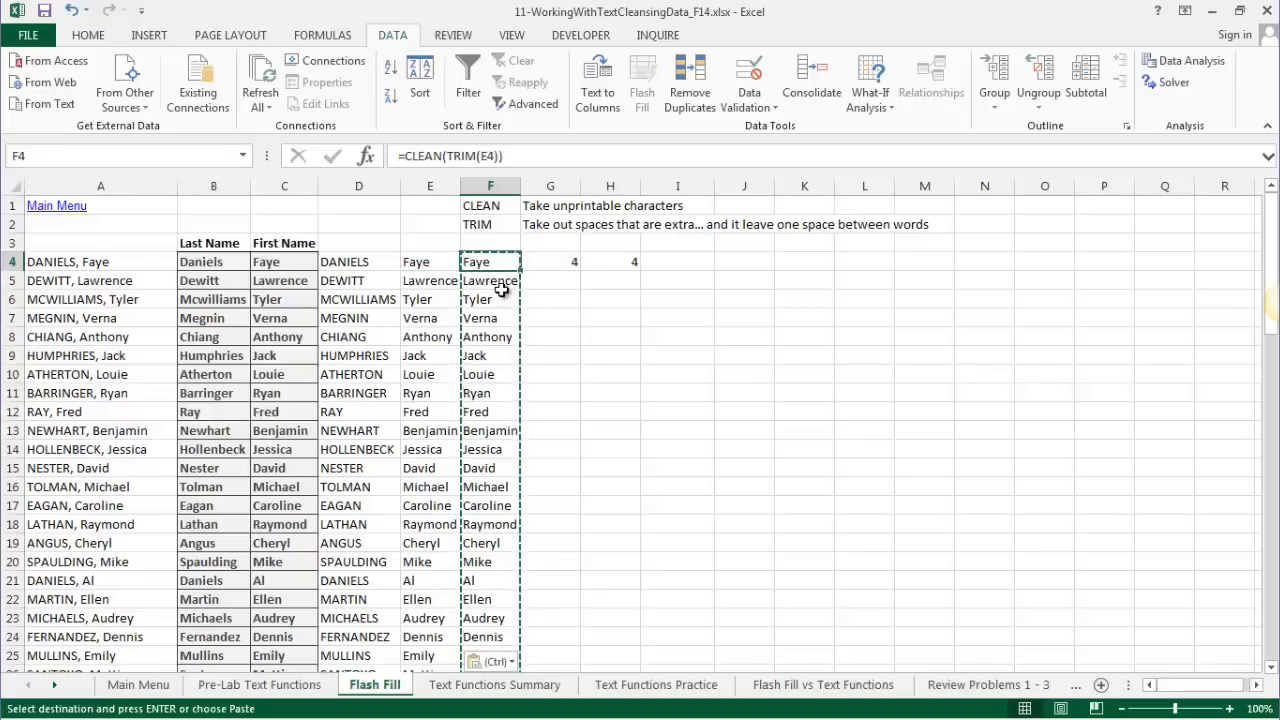
{"action": "key", "text": "ctrl+shift+Down"}
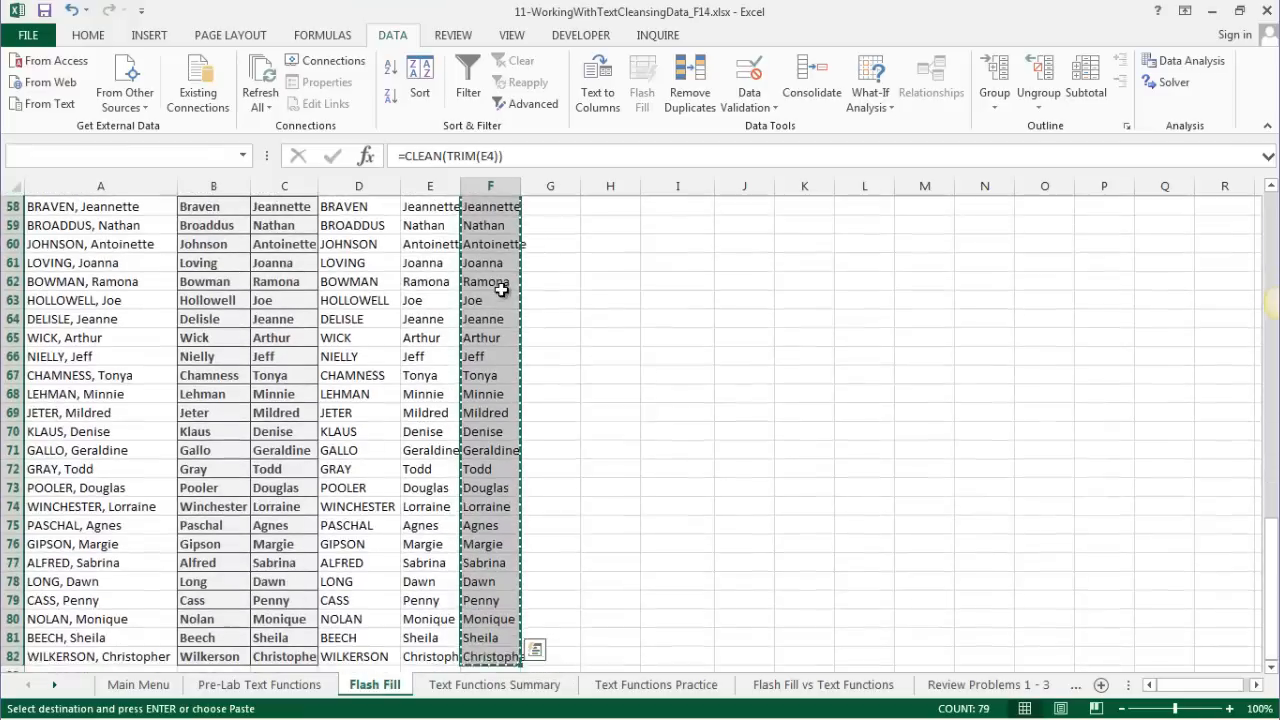
{"action": "key", "text": "Delete"}
{"action": "scroll", "coordinate": [501, 289], "scroll_direction": "up", "scroll_amount": 15}
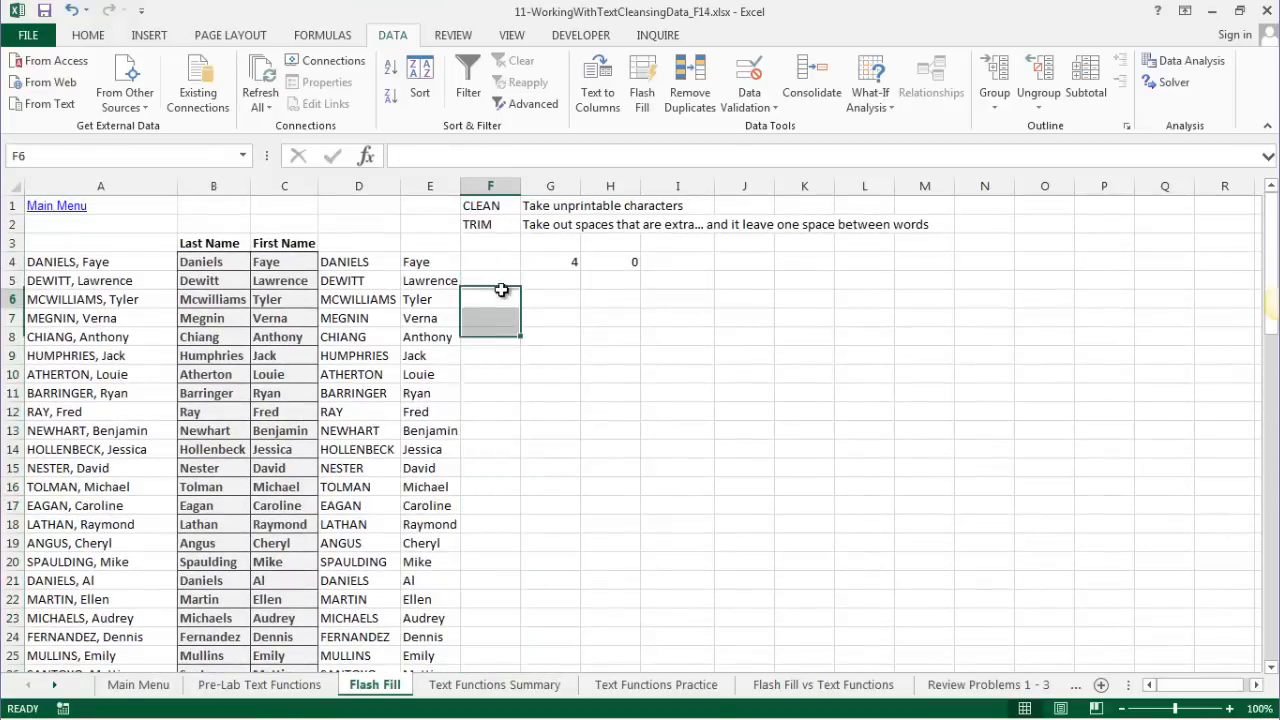
{"action": "left_click_drag", "start_coordinate": [362, 265], "coordinate": [422, 366]}
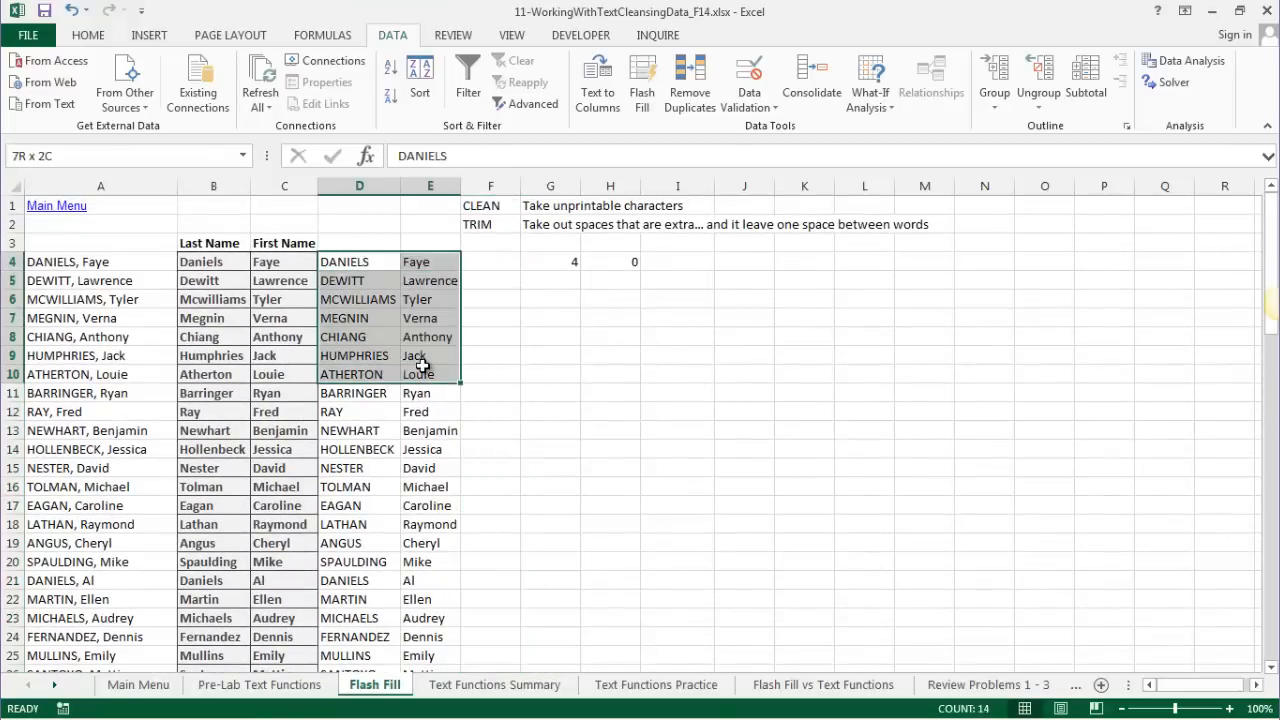
- Enter =PROPER(D4) in F4 and fill it down, giving Daniels, Dewitt, Mcwilliams
{"action": "left_click", "coordinate": [434, 263]}
{"action": "left_click", "coordinate": [503, 258]}
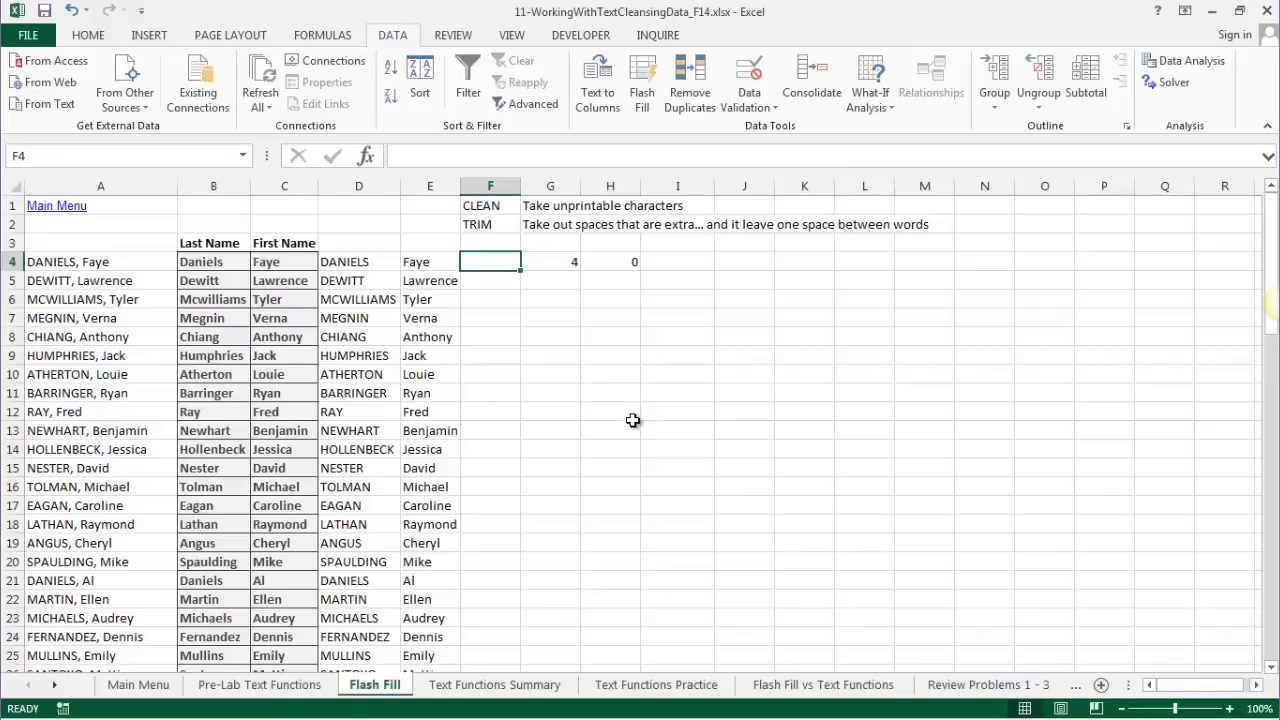
{"action": "type", "text": "="}
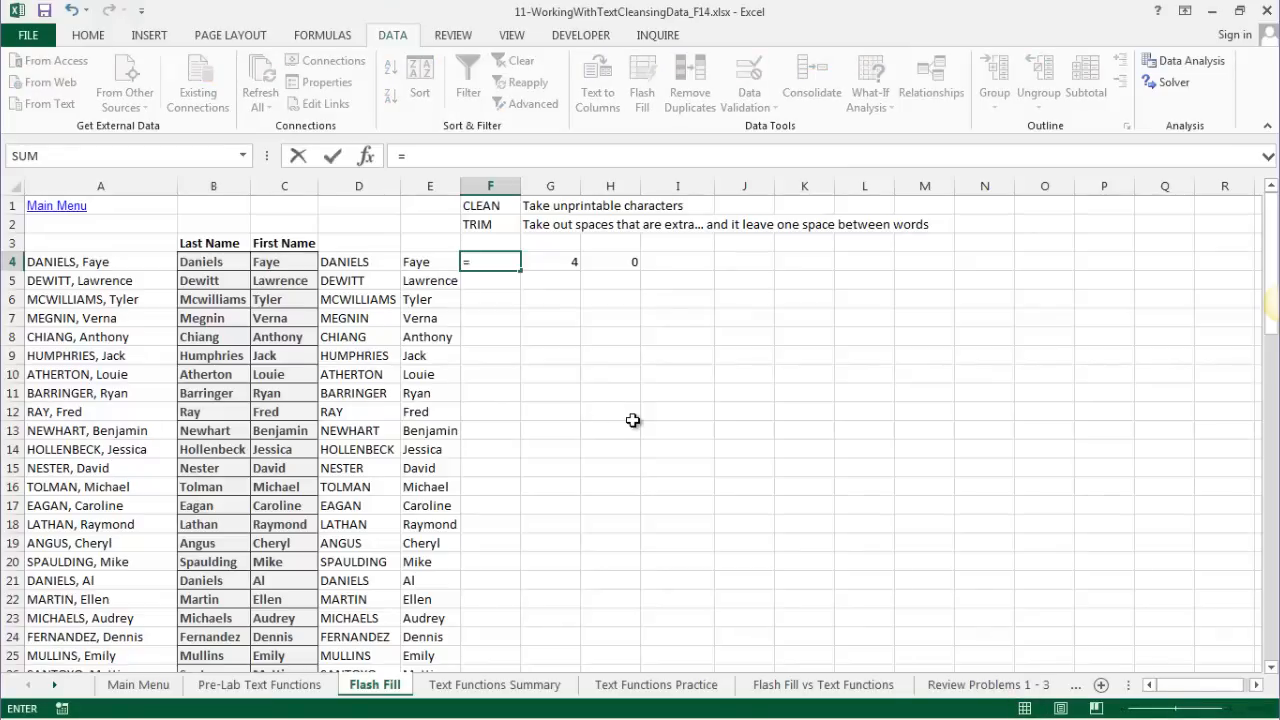
{"action": "type", "text": "Proper"}
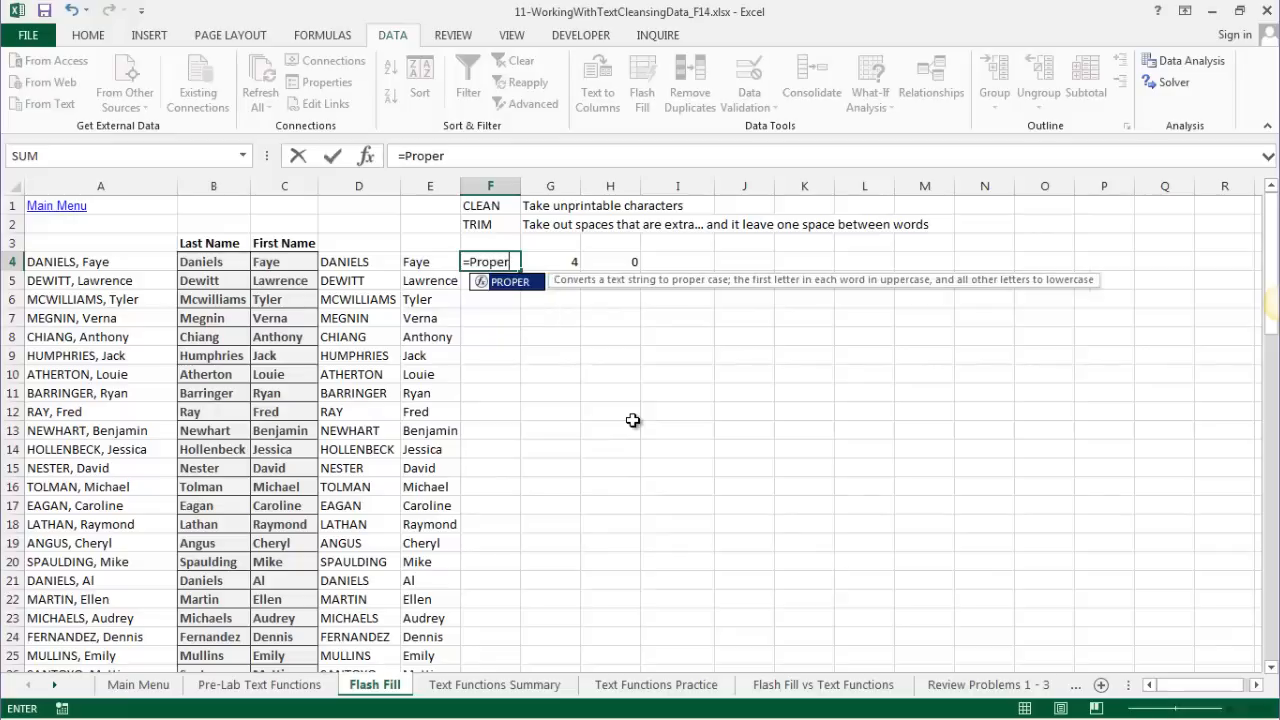
{"action": "type", "text": "("}
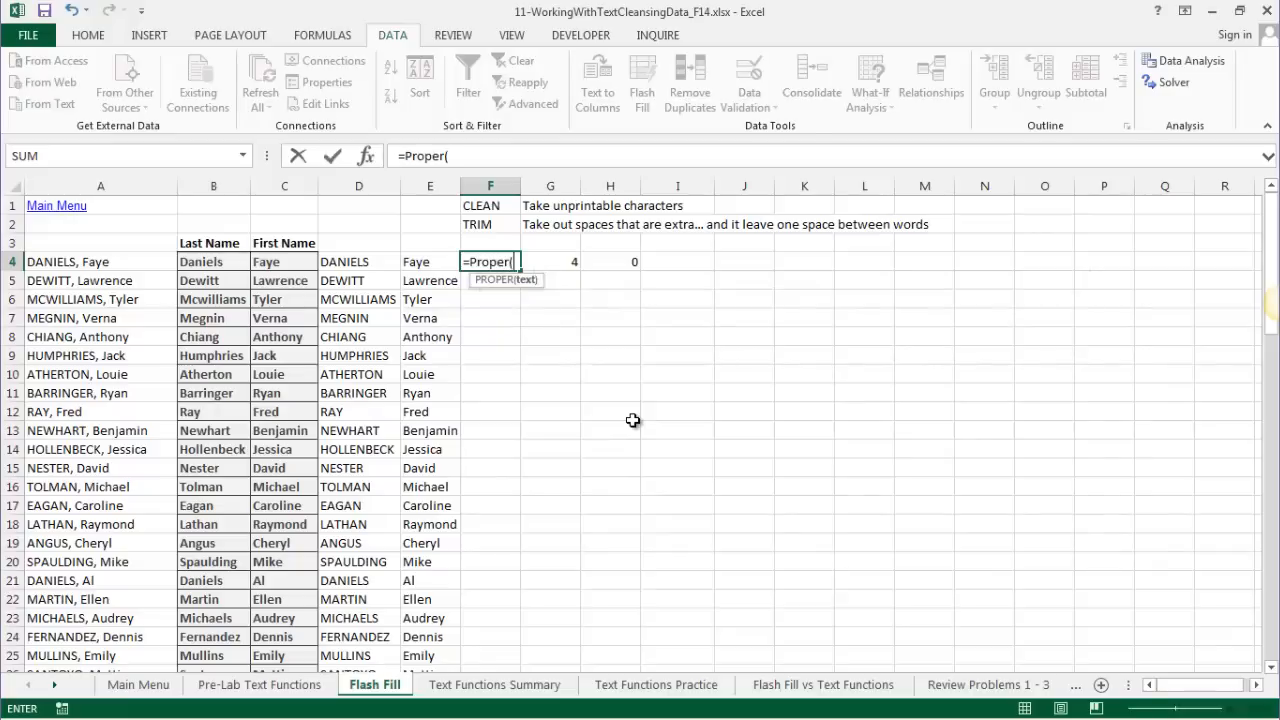
{"action": "left_click", "coordinate": [336, 264]}
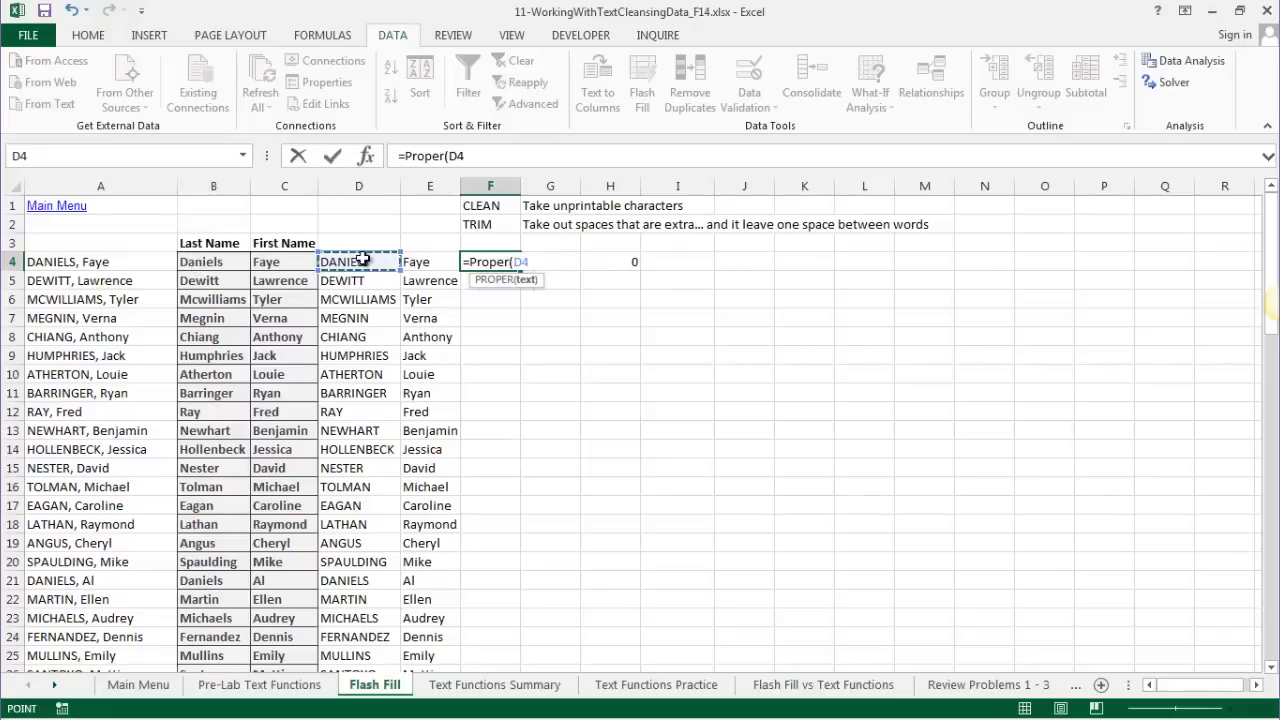
{"action": "key", "text": "Return"}
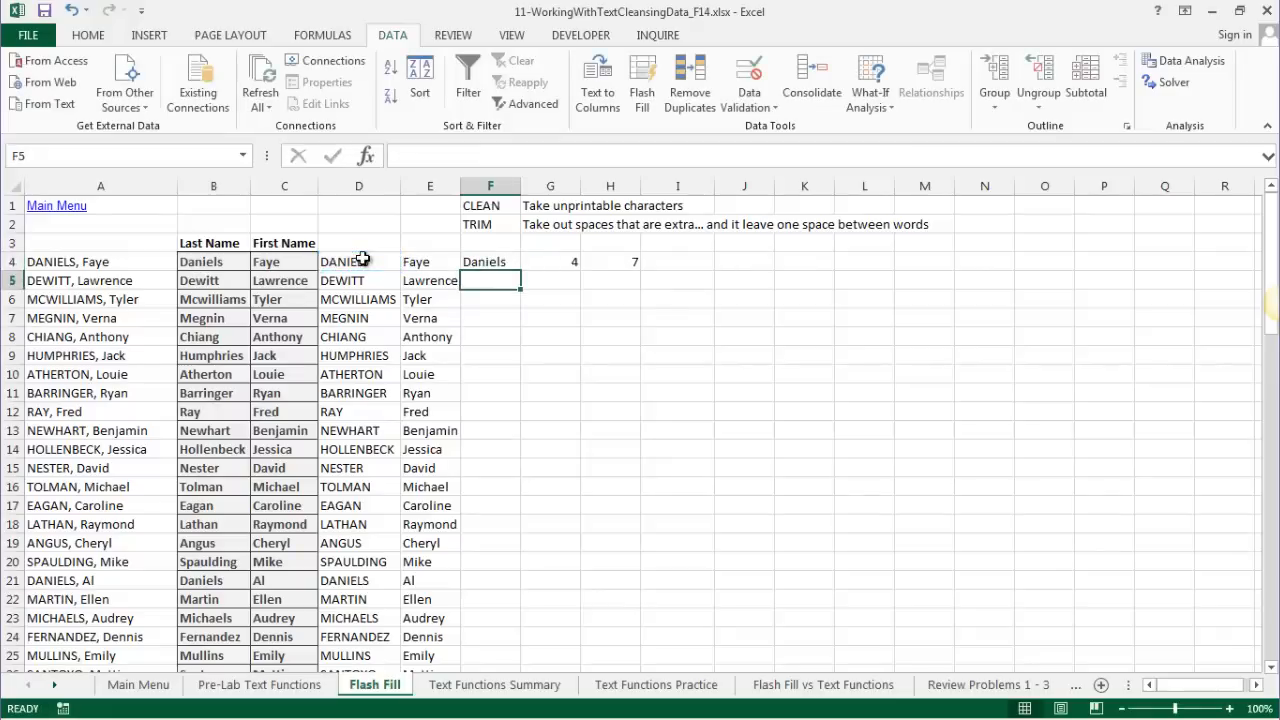
{"action": "left_click", "coordinate": [489, 265]}
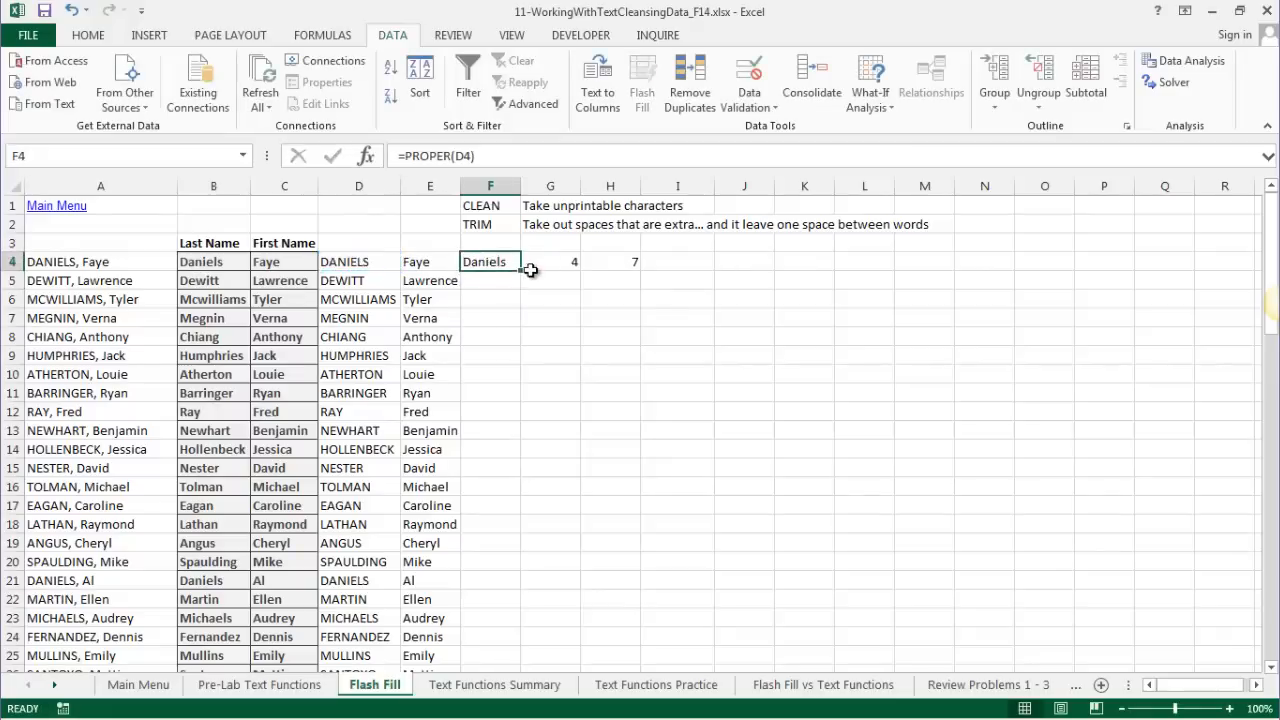
{"action": "double_click", "coordinate": [530, 270]}
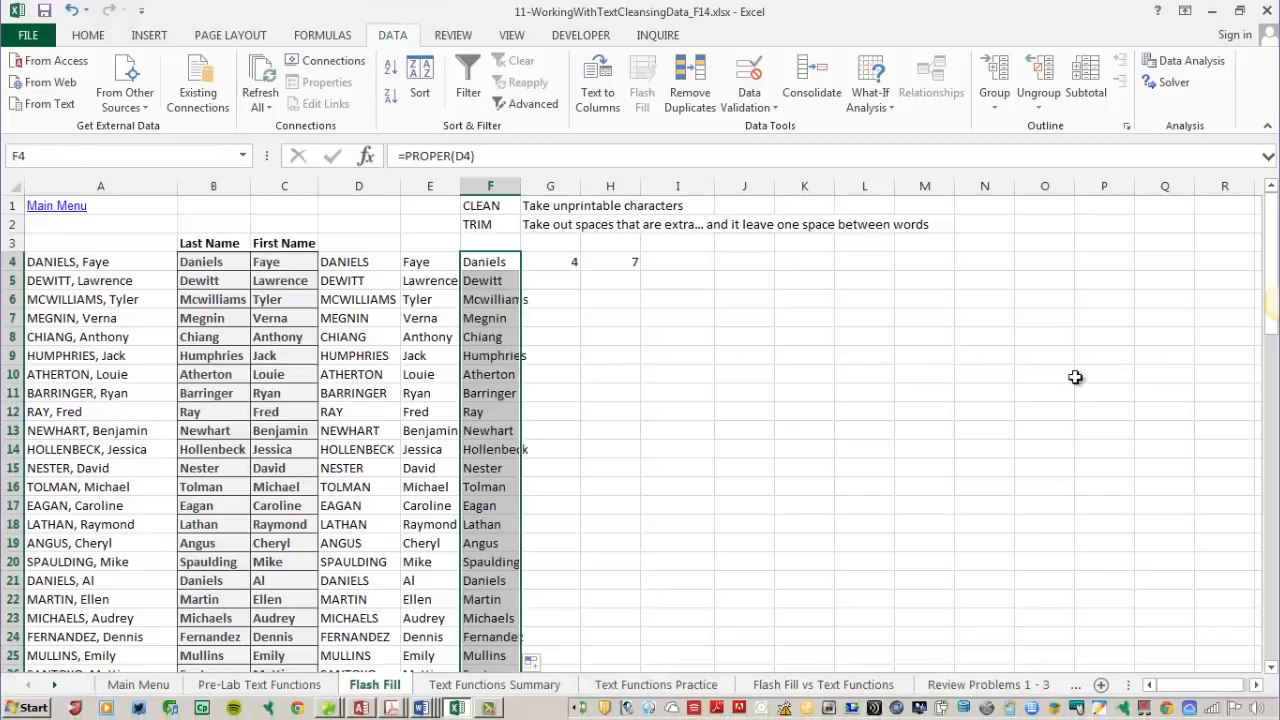
{"action": "left_click", "coordinate": [483, 240]}
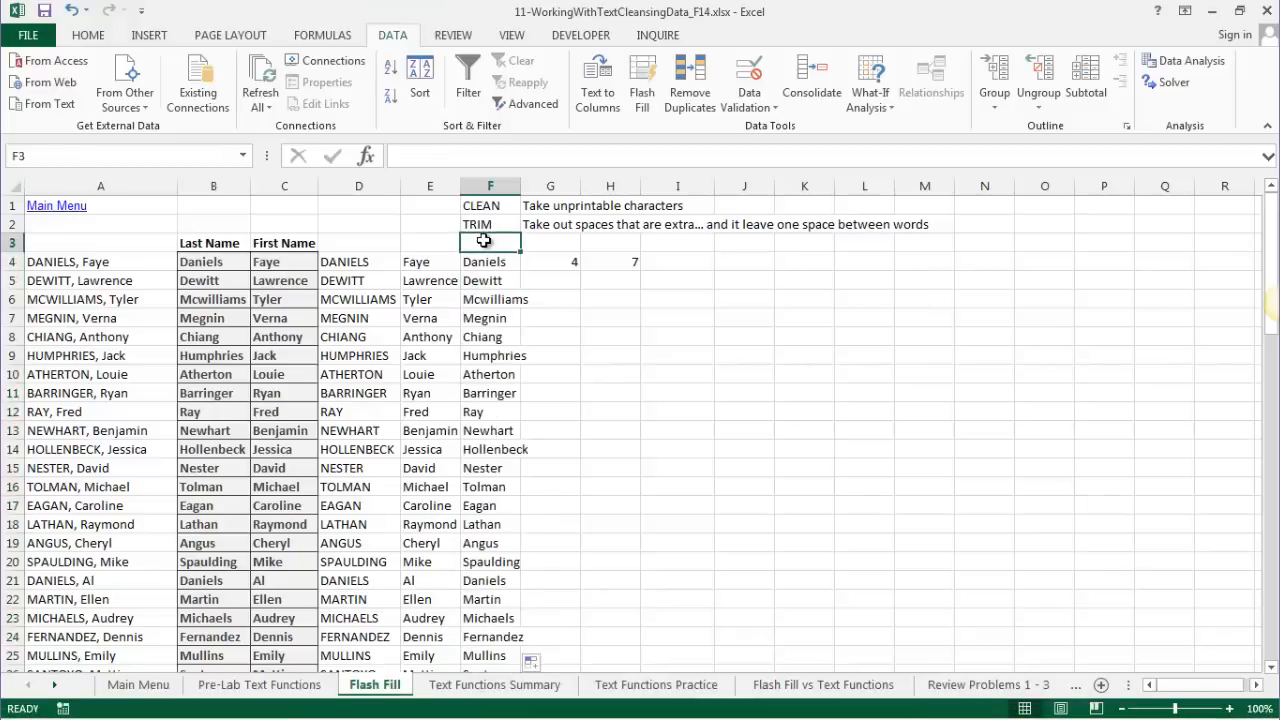
- Label cell F3 'PROPER, UPPER, LOWER'
{"action": "type", "text": "Proper"}
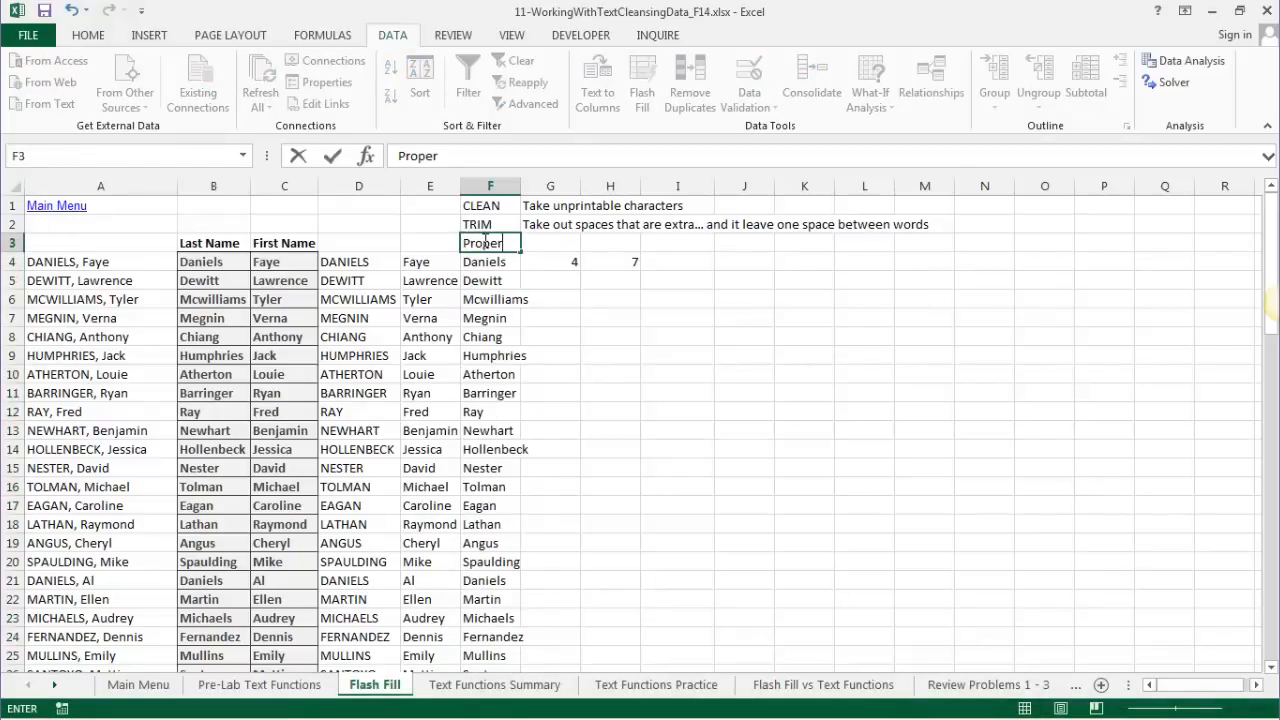
{"action": "key", "text": "BackSpace"}
{"action": "key", "text": "BackSpace"}
{"action": "key", "text": "BackSpace"}
{"action": "key", "text": "BackSpace"}
{"action": "key", "text": "BackSpace"}
{"action": "type", "text": "ROPER, UPPER"}
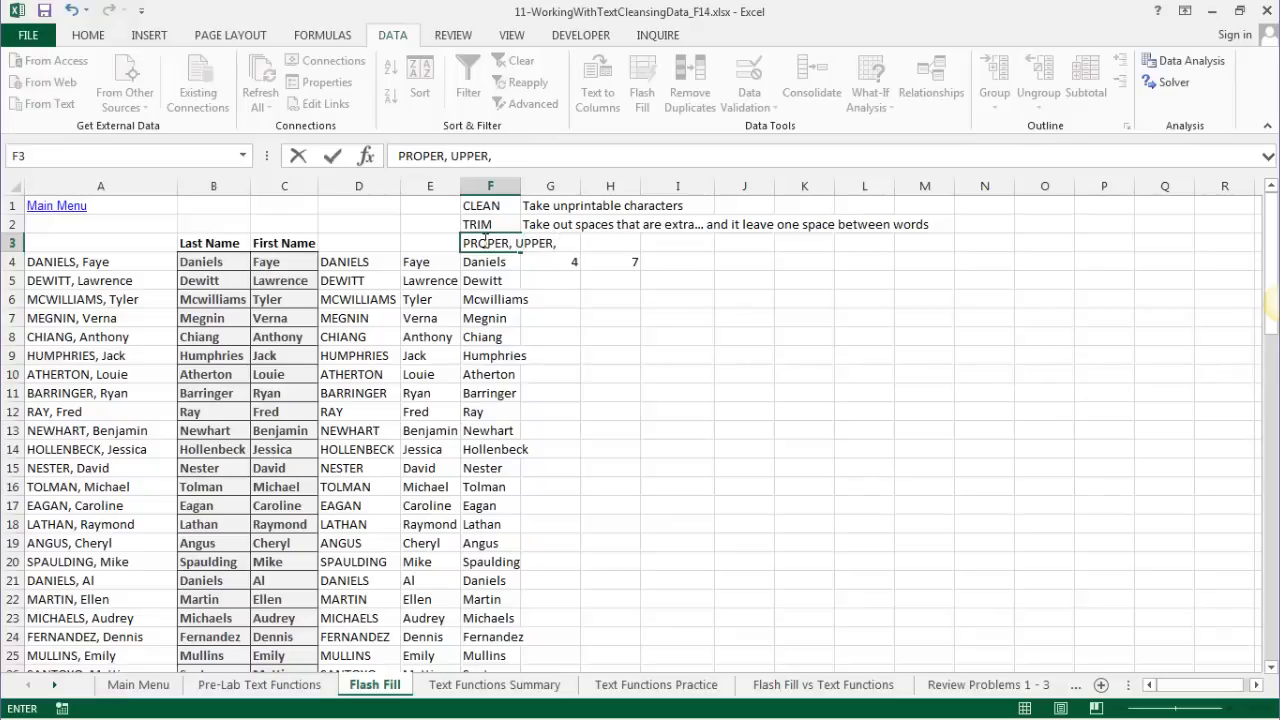
{"action": "type", "text": ", LOWER"}
{"action": "key", "text": "Return"}
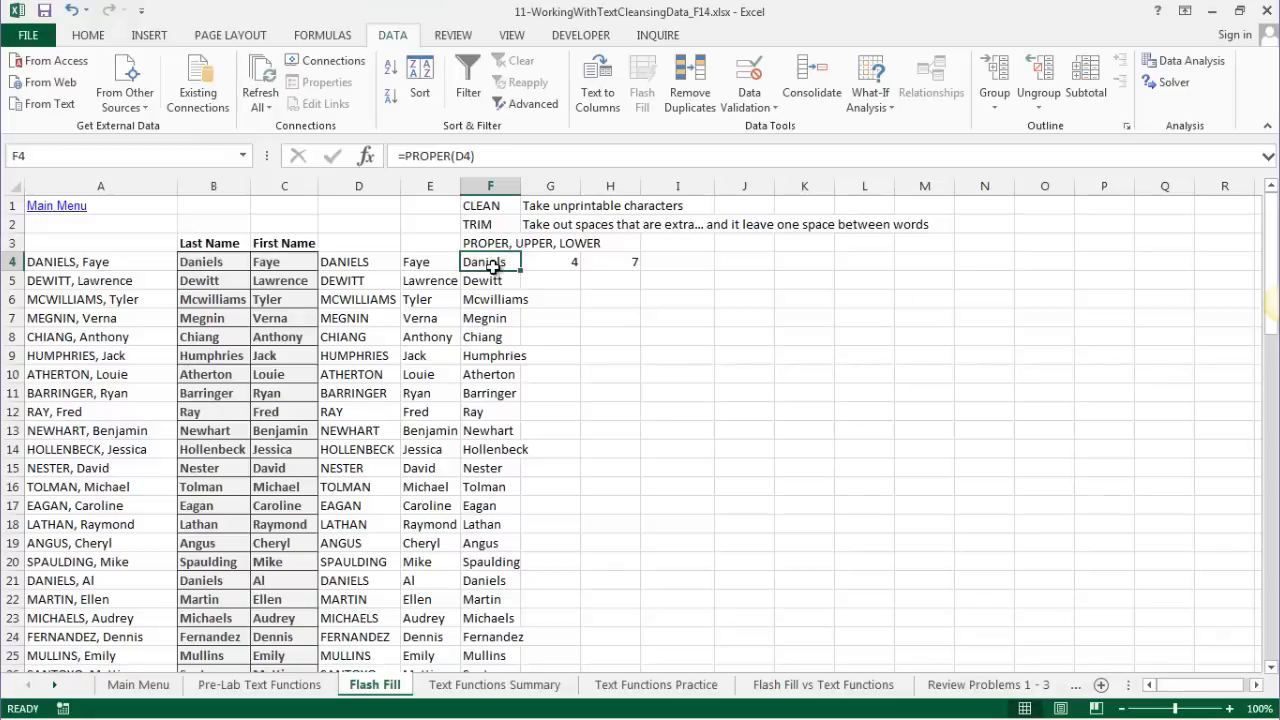
- Copy the proper-case names from column F and paste them into D4 as values
{"action": "key", "text": "ctrl+shift+Down"}
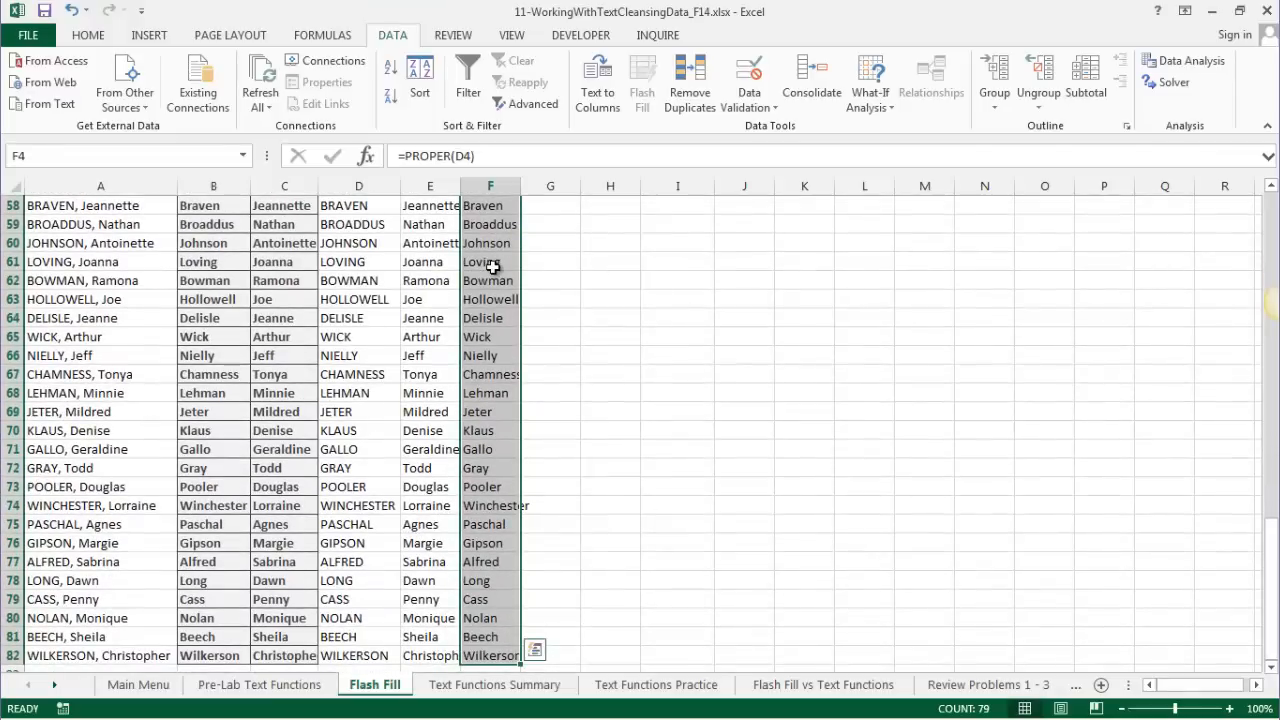
{"action": "key", "text": "ctrl+c"}
{"action": "scroll", "coordinate": [491, 264], "scroll_direction": "up", "scroll_amount": 19}
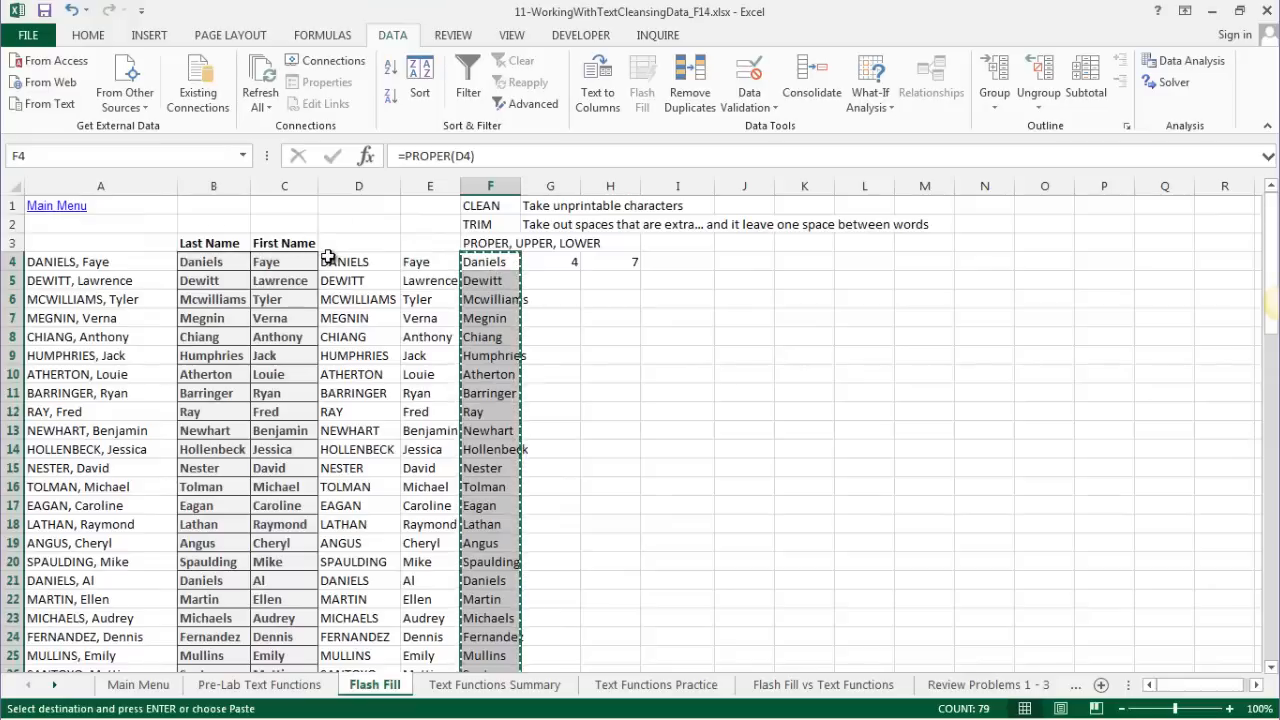
{"action": "left_click", "coordinate": [345, 262]}
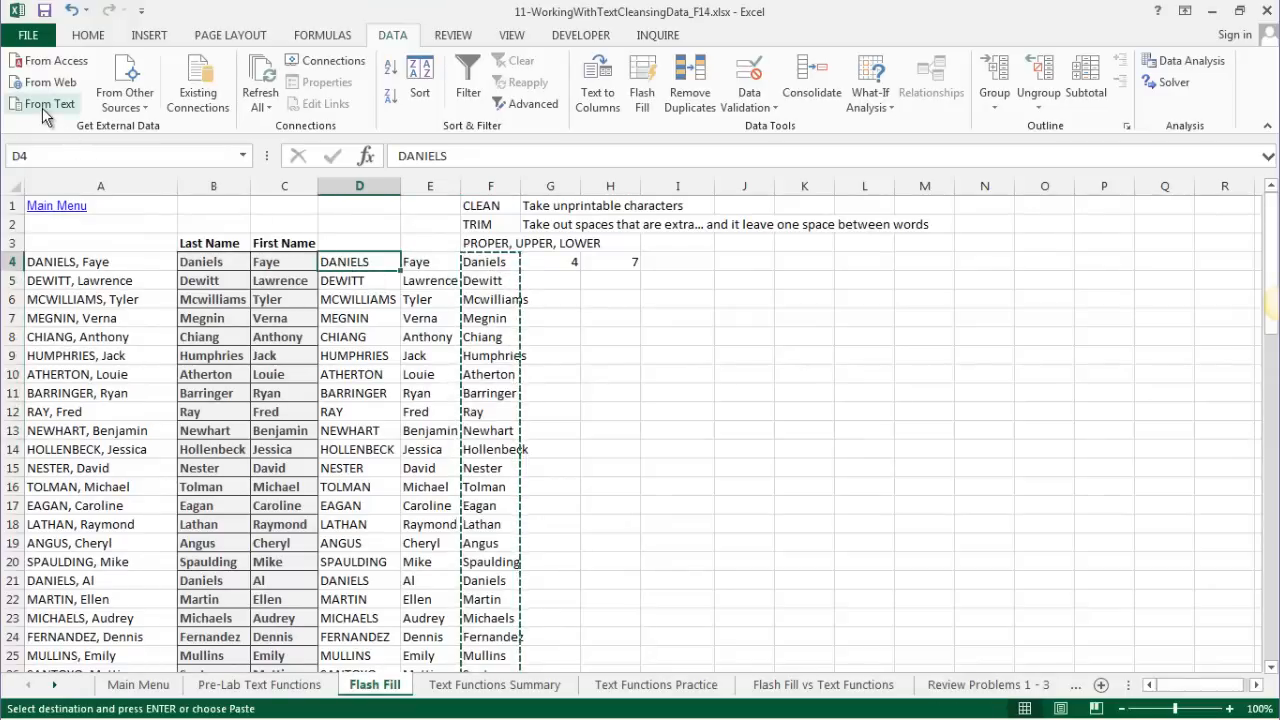
{"action": "left_click", "coordinate": [100, 36]}
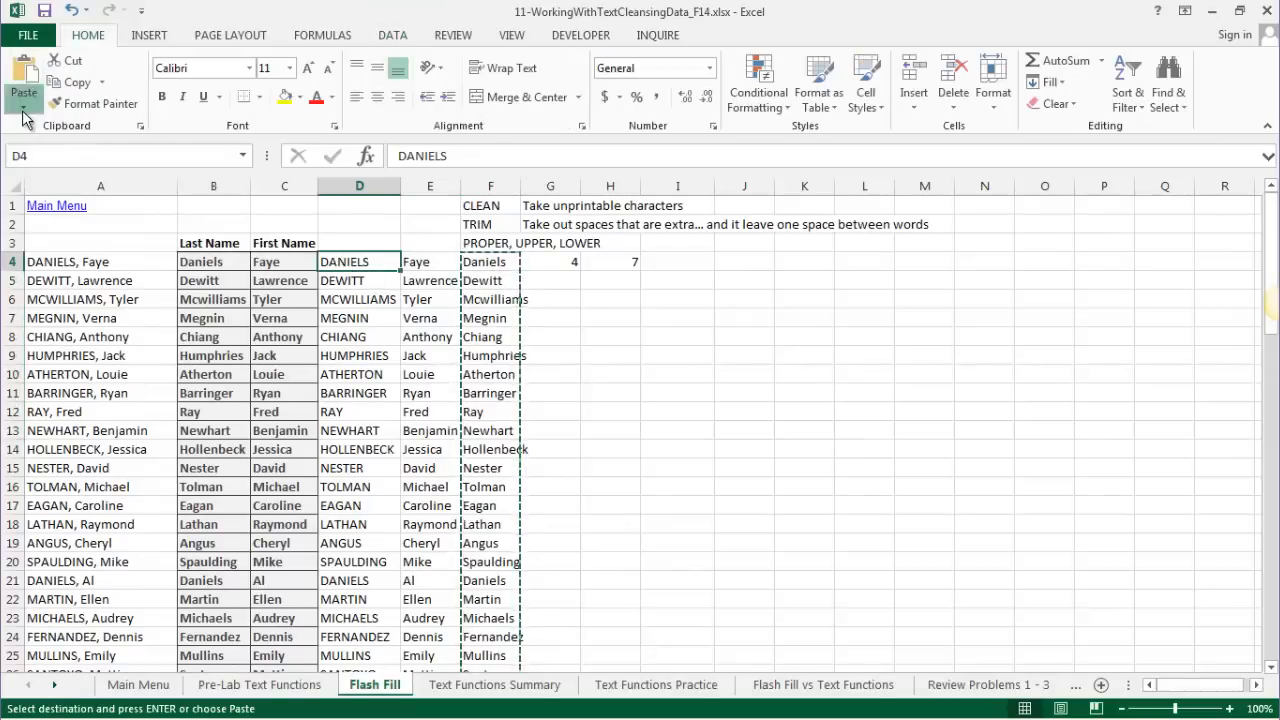
{"action": "left_click", "coordinate": [24, 106]}
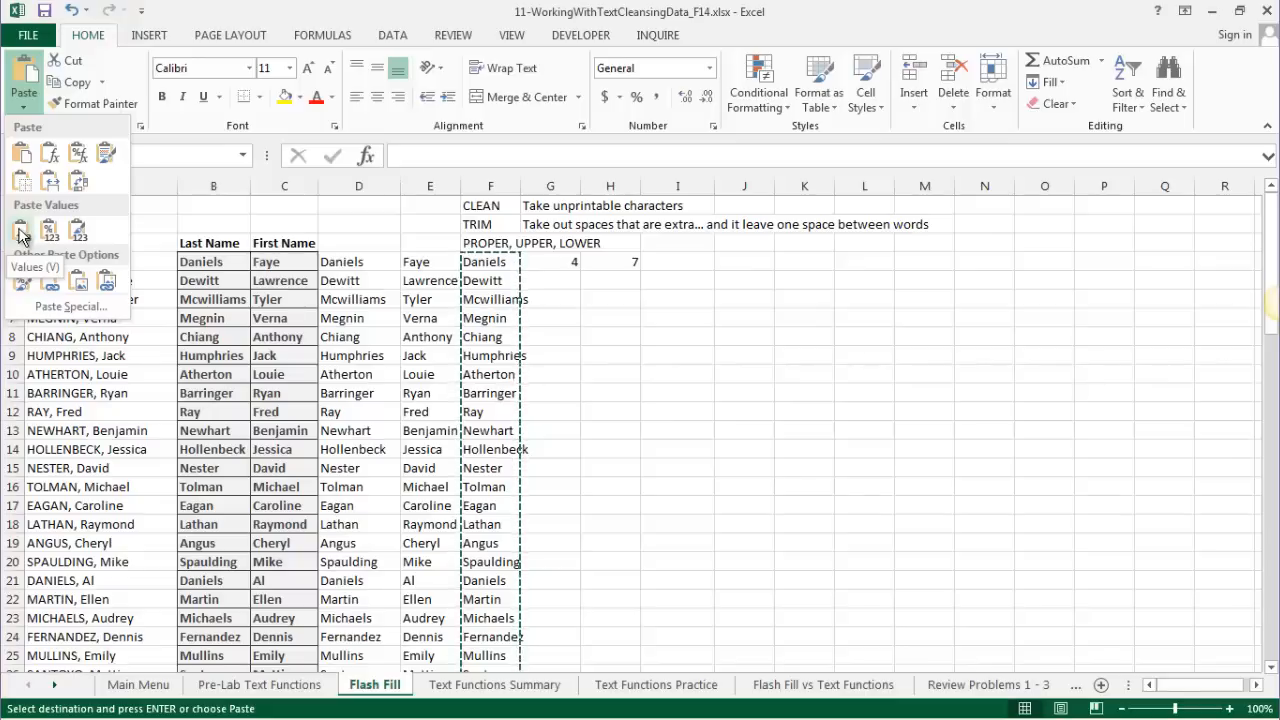
{"action": "left_click", "coordinate": [20, 234]}
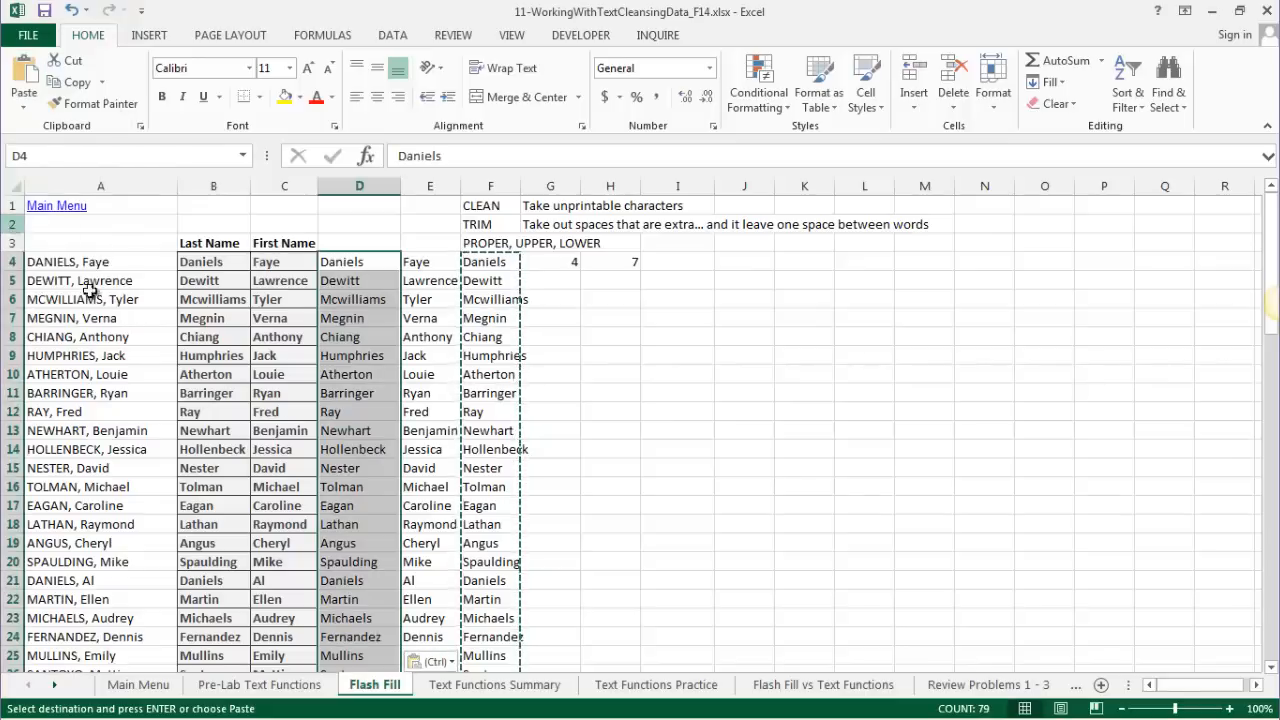
{"action": "left_click", "coordinate": [360, 415]}
{"action": "left_click", "coordinate": [353, 262]}
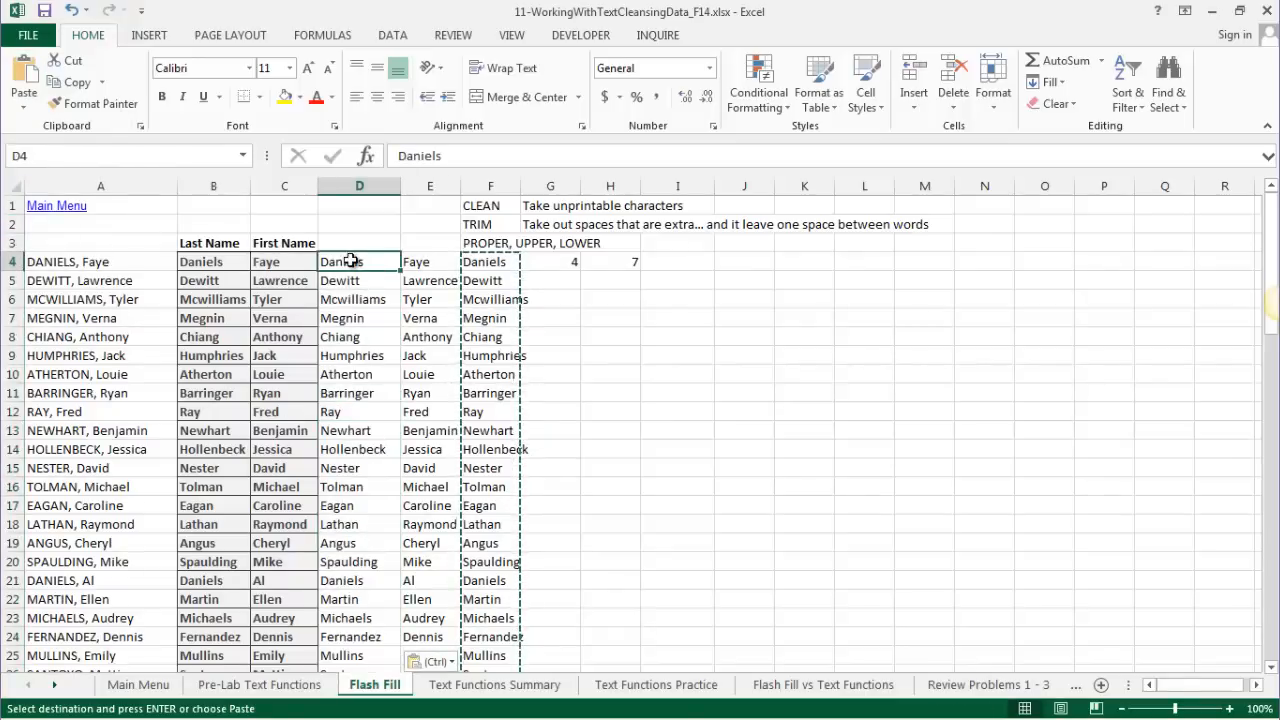
{"action": "left_click", "coordinate": [412, 263]}
{"action": "left_click", "coordinate": [418, 393]}
{"action": "left_click", "coordinate": [487, 263]}
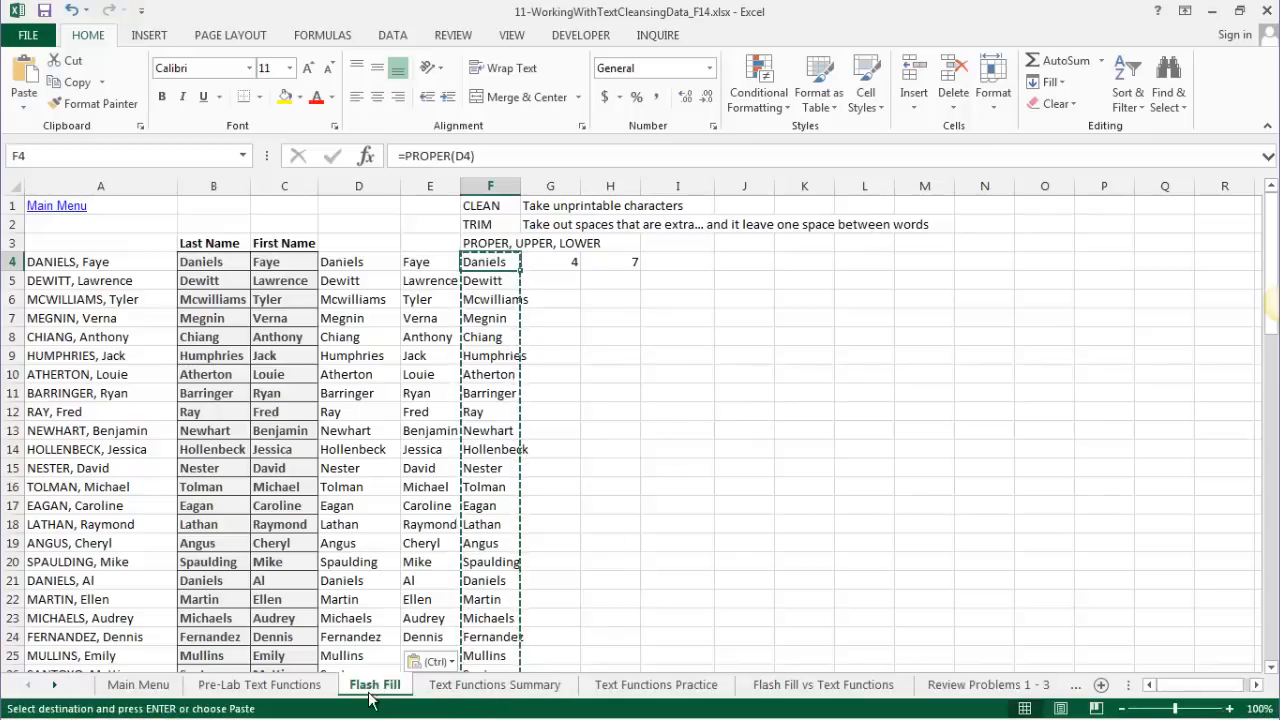
- Enter the label 'Text To Columns' in cell C1
{"action": "left_click", "coordinate": [743, 338]}
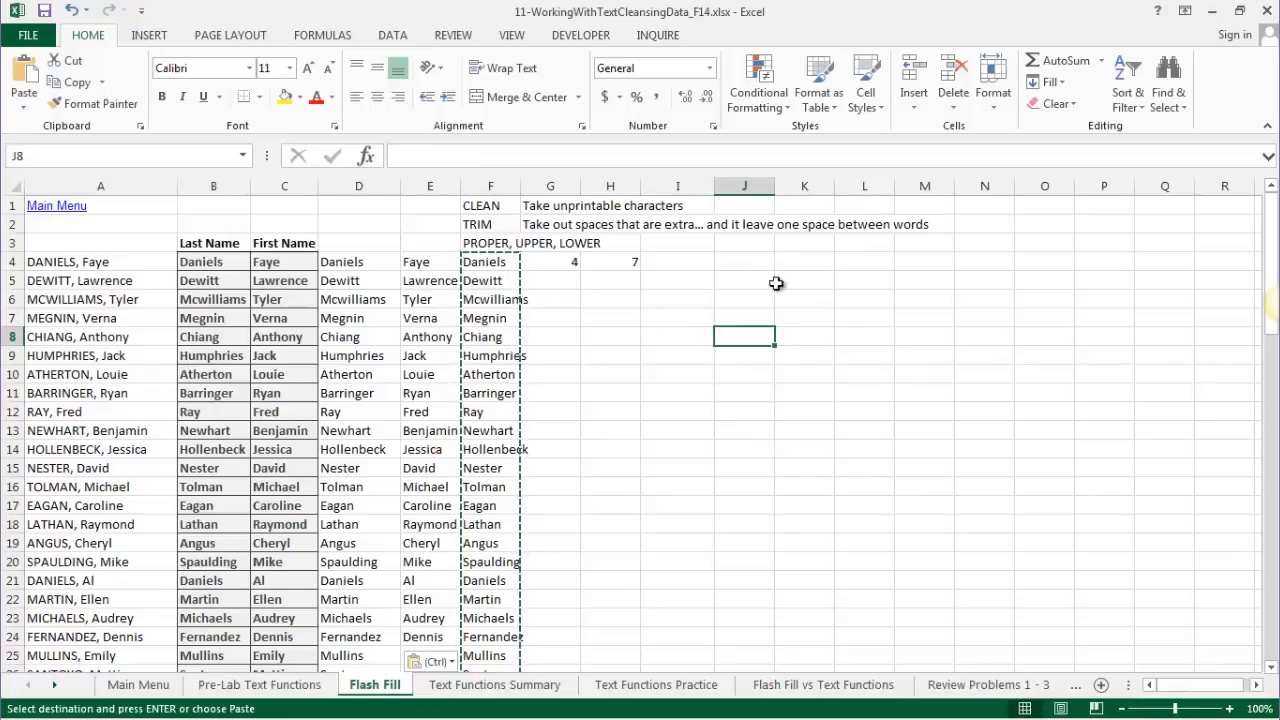
{"action": "left_click", "coordinate": [258, 204]}
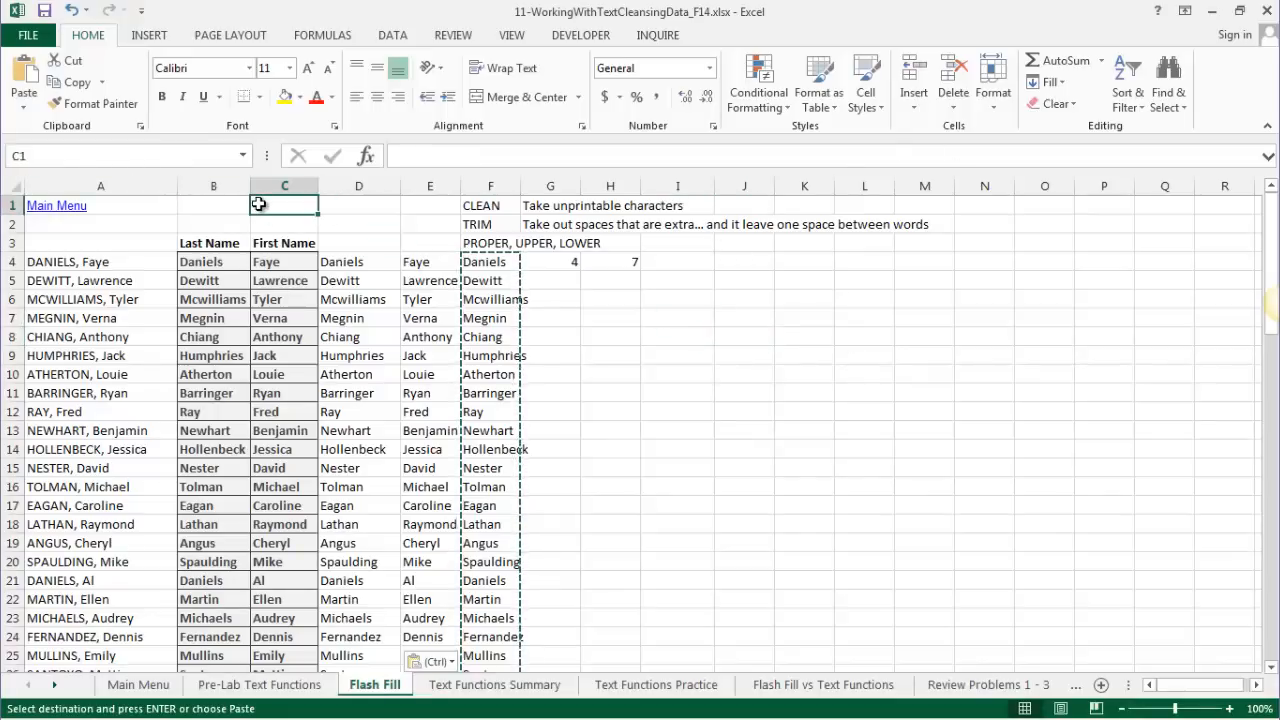
{"action": "type", "text": "Text T"}
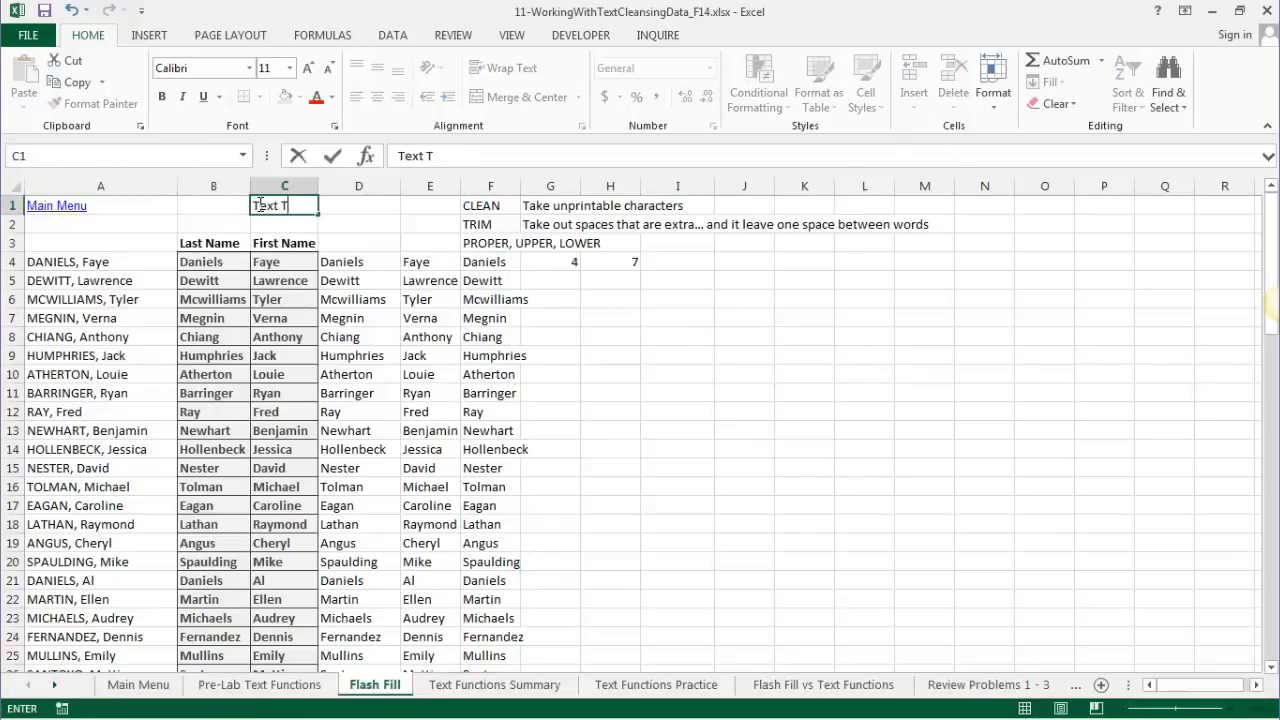
{"action": "type", "text": "o Columns"}
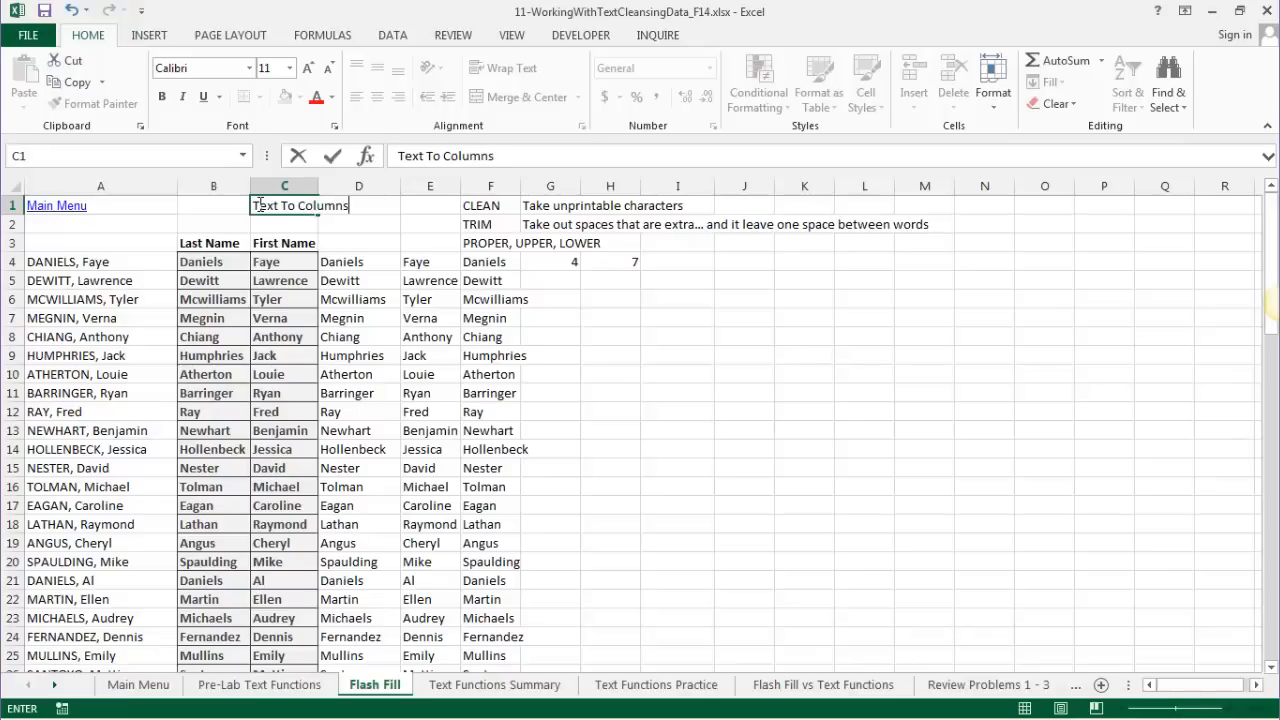
{"action": "left_click", "coordinate": [786, 484]}
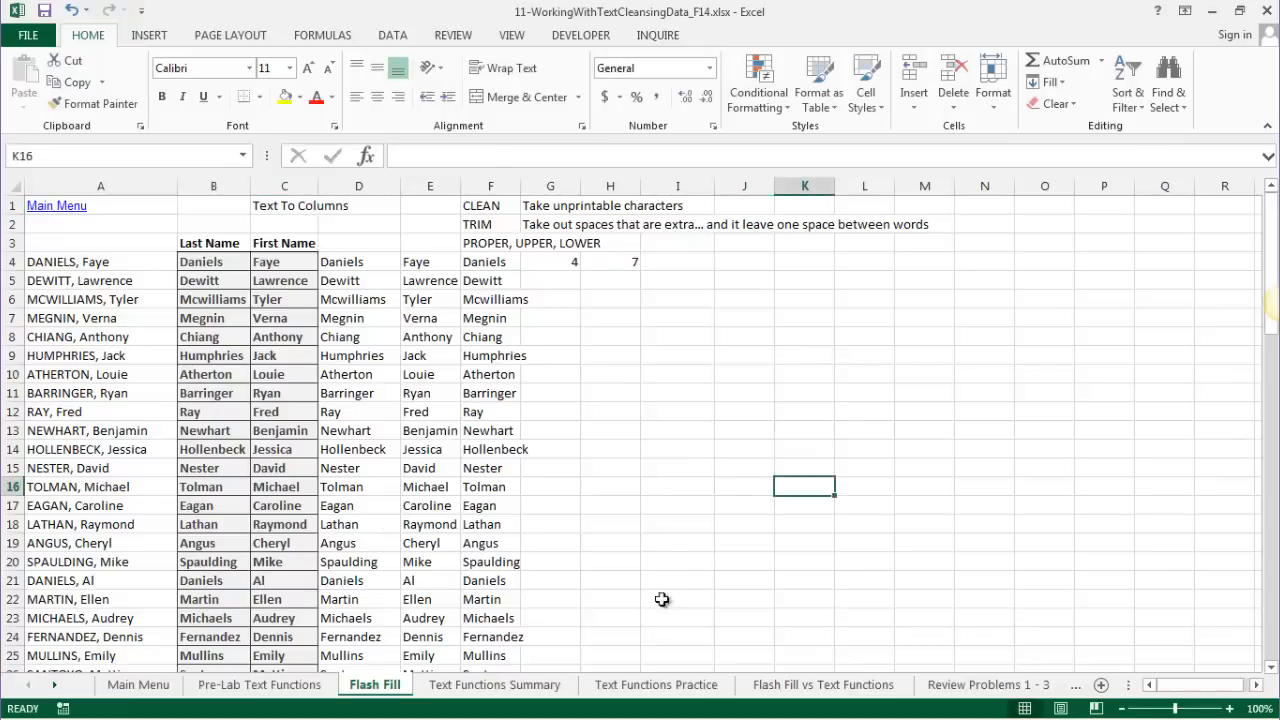
- Switch to the Text Functions Summary sheet and review the soliloquy text and LEN example
{"action": "left_click", "coordinate": [493, 685]}
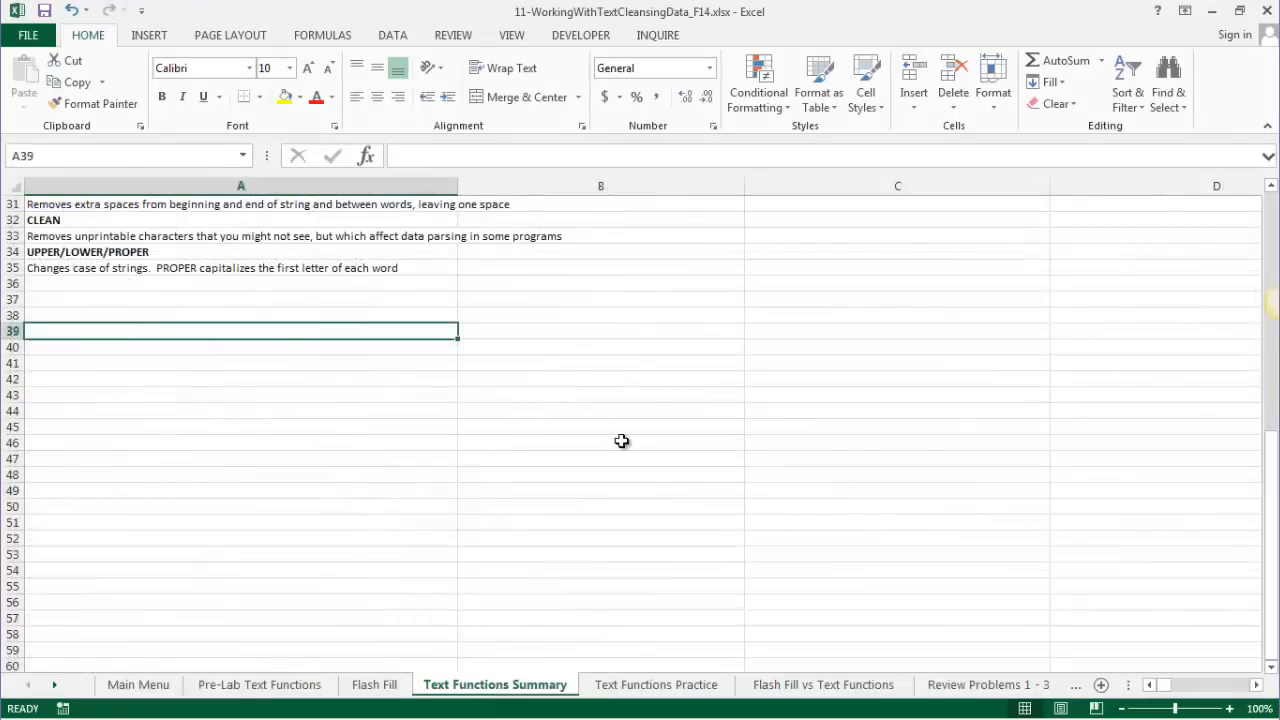
{"action": "scroll", "coordinate": [205, 585], "scroll_direction": "up", "scroll_amount": 8}
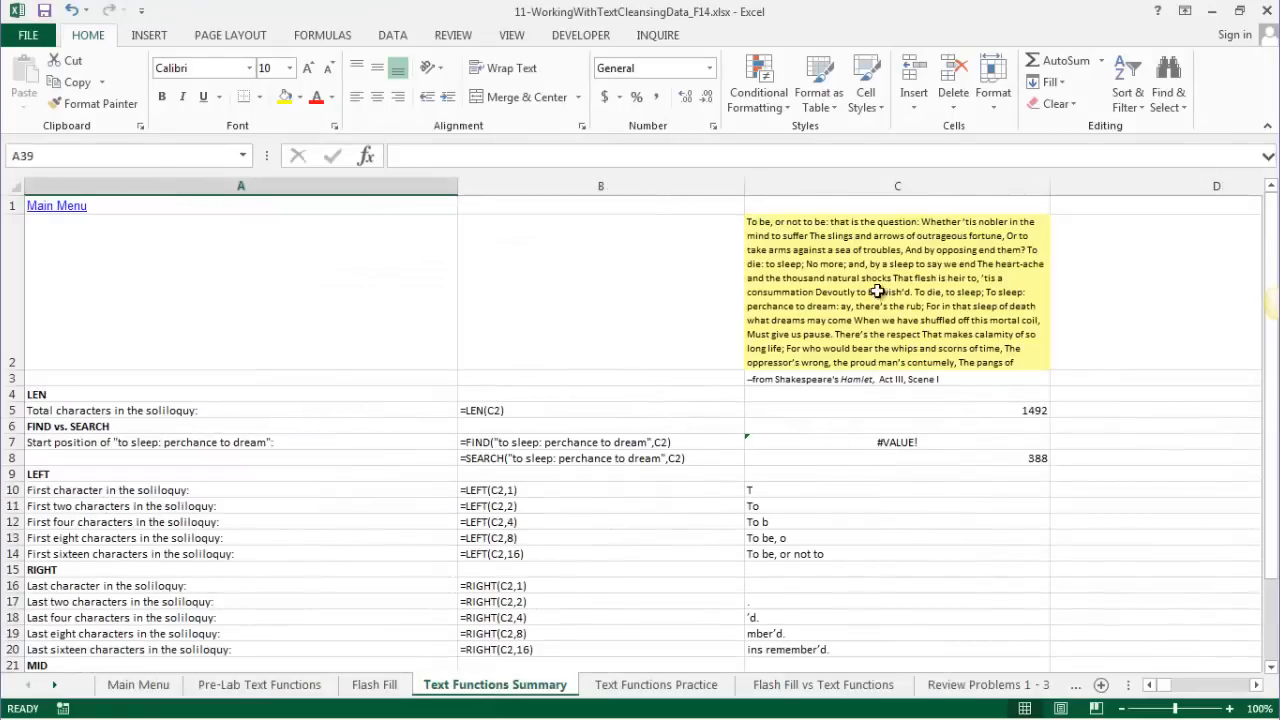
{"action": "left_click", "coordinate": [829, 237]}
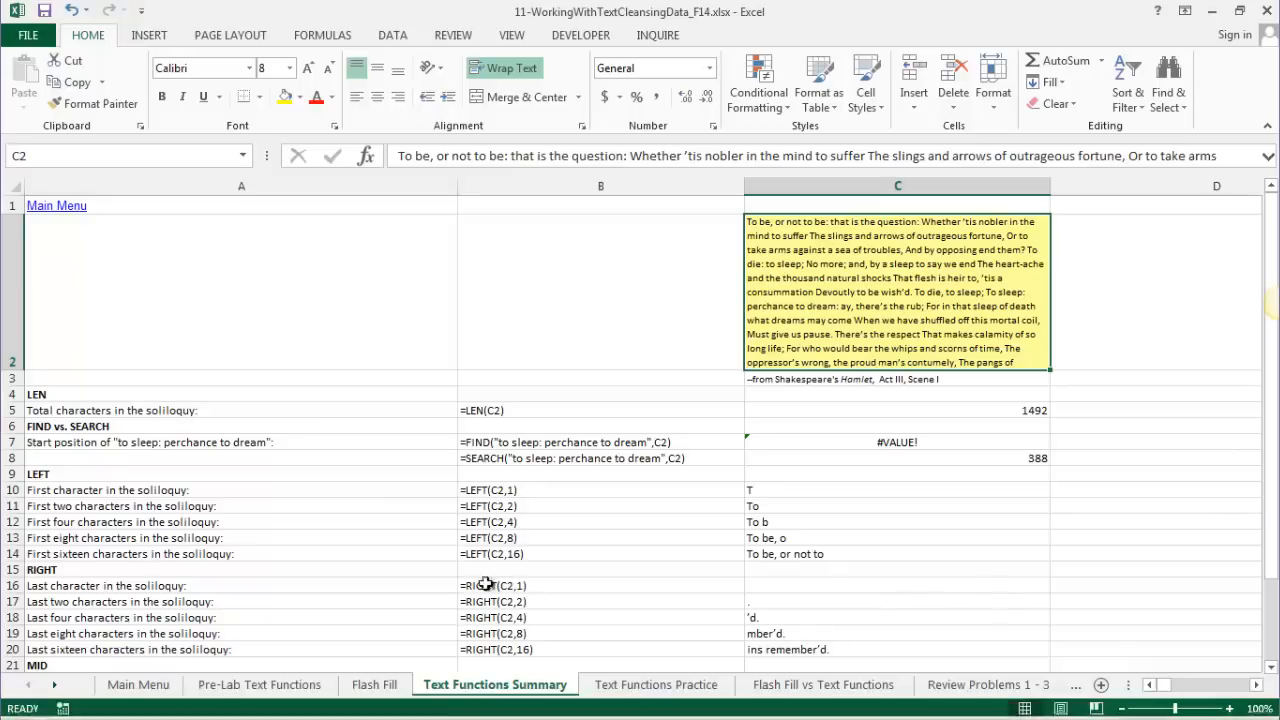
{"action": "left_click", "coordinate": [42, 394]}
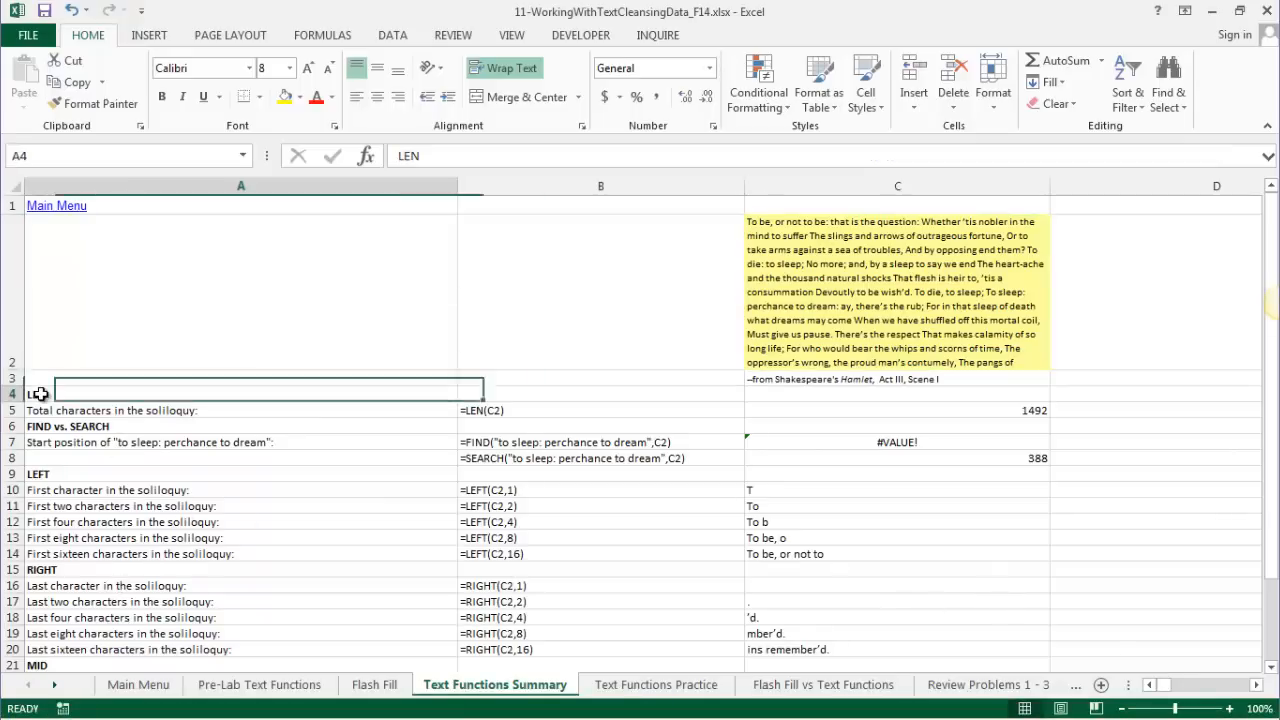
{"action": "scroll", "coordinate": [80, 550], "scroll_direction": "down", "scroll_amount": 2}
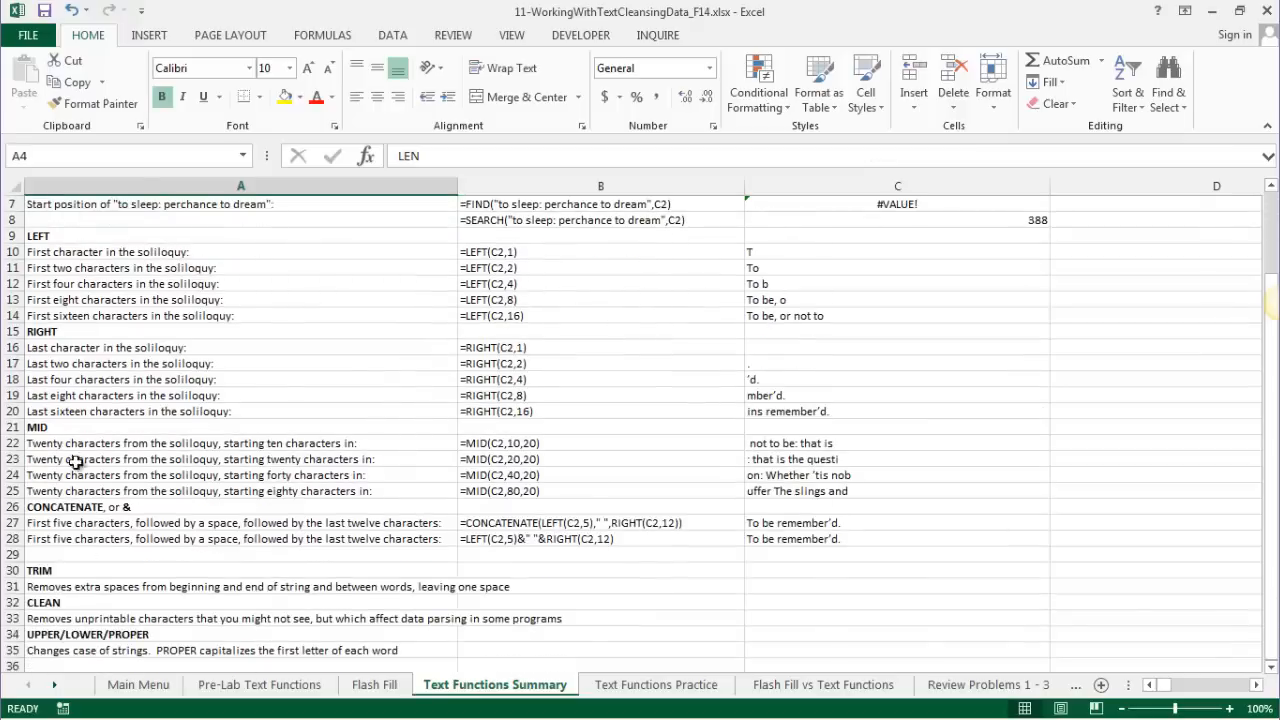
{"action": "scroll", "coordinate": [80, 605], "scroll_direction": "down", "scroll_amount": 3}
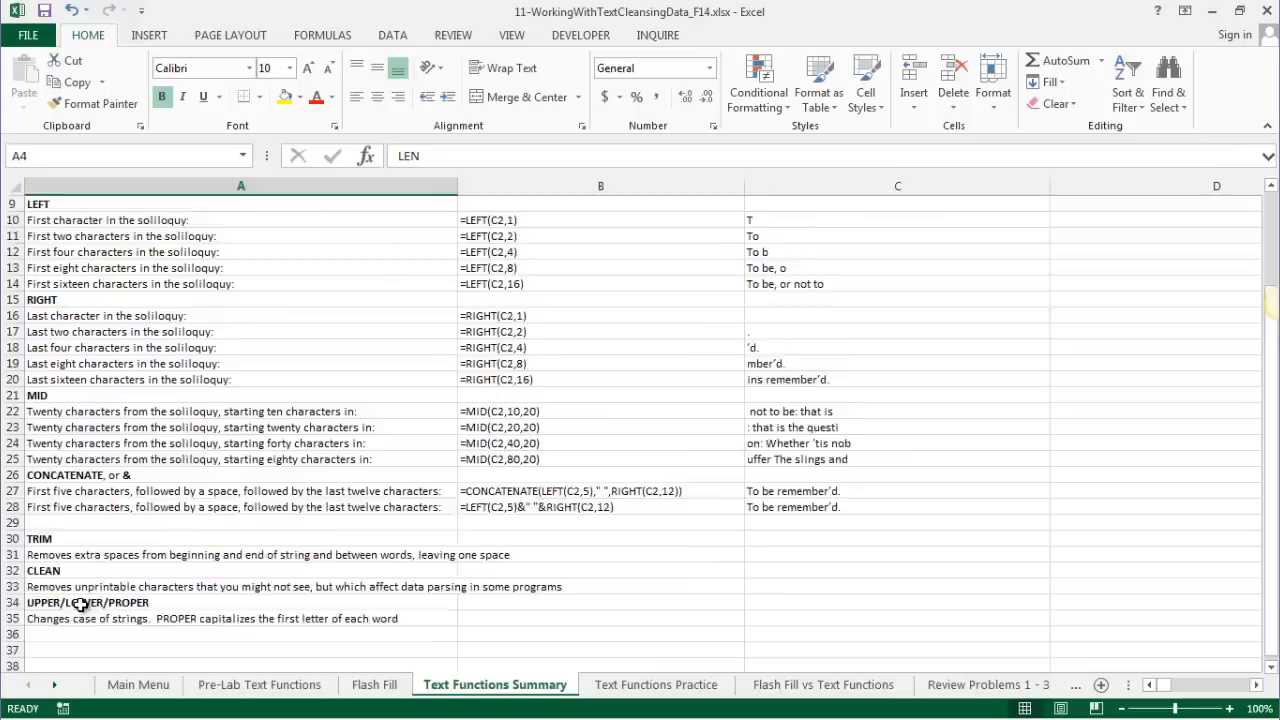
{"action": "scroll", "coordinate": [80, 605], "scroll_direction": "up", "scroll_amount": 5}
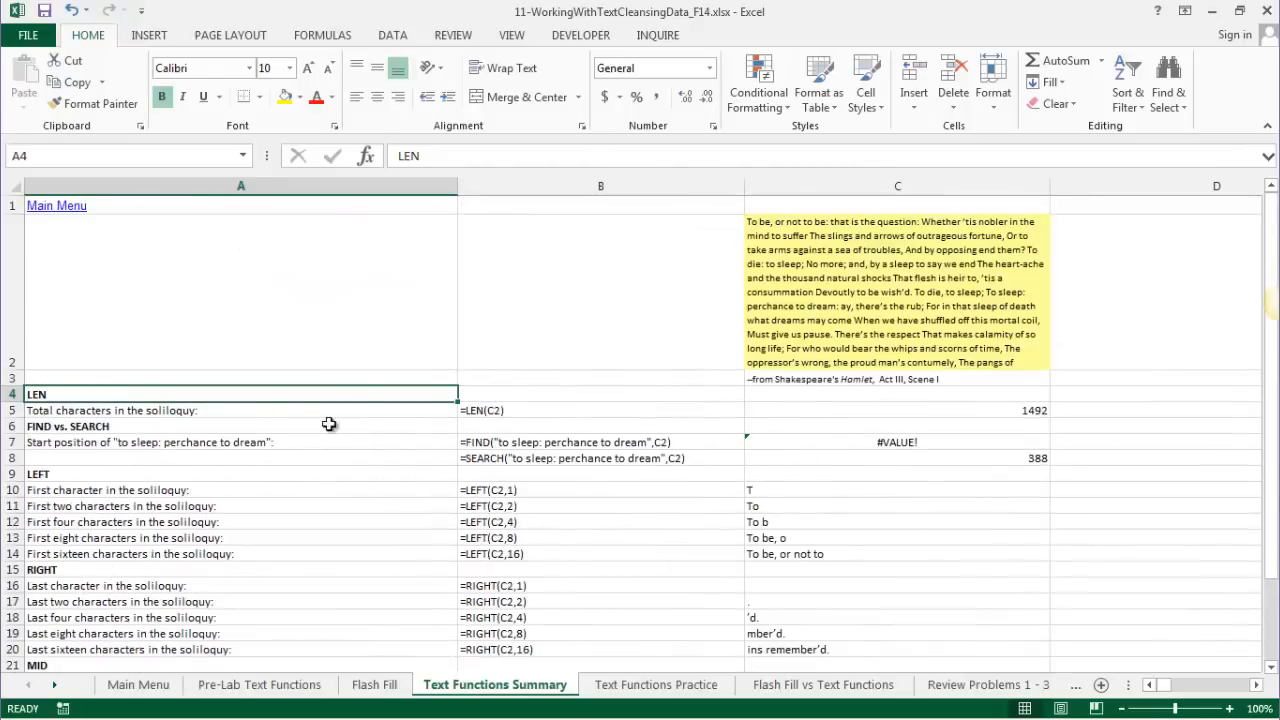
{"action": "left_click", "coordinate": [490, 413]}
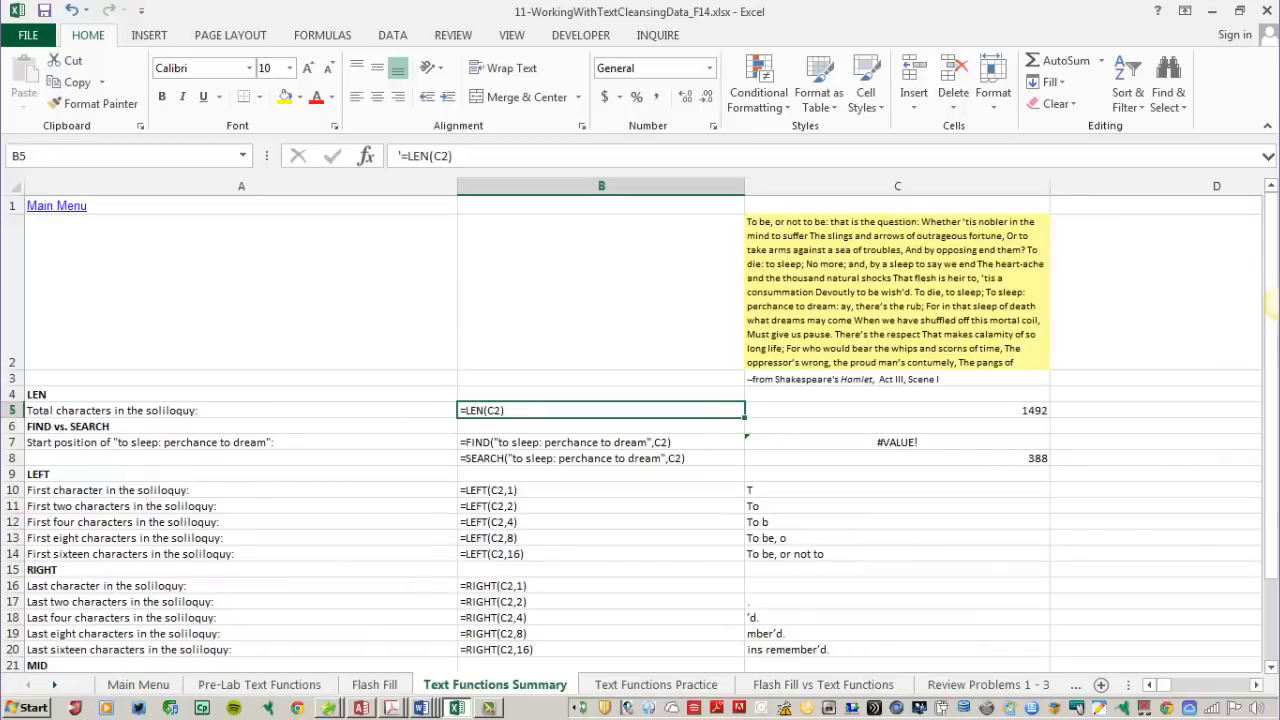
- Browse the FIND vs. SEARCH, LEFT and RIGHT examples further down the sheet
{"action": "left_click", "coordinate": [40, 428]}
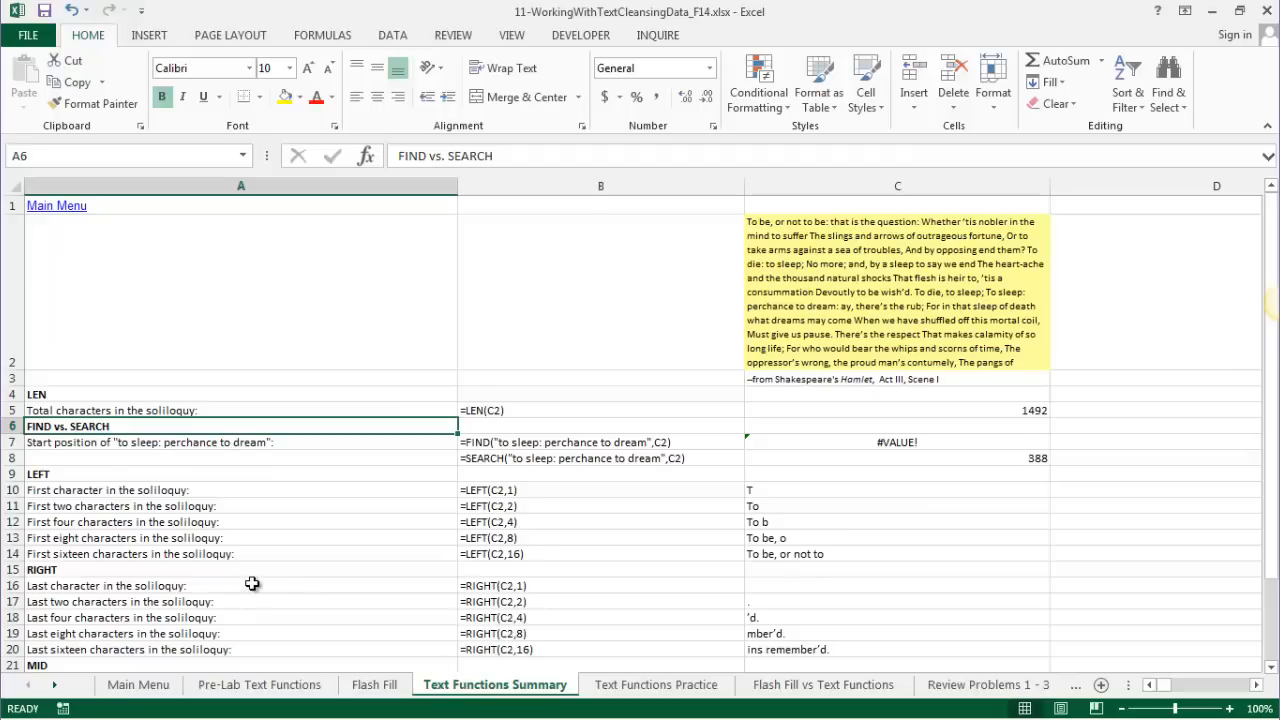
{"action": "scroll", "coordinate": [252, 586], "scroll_direction": "down", "scroll_amount": 2}
{"action": "left_click", "coordinate": [65, 268]}
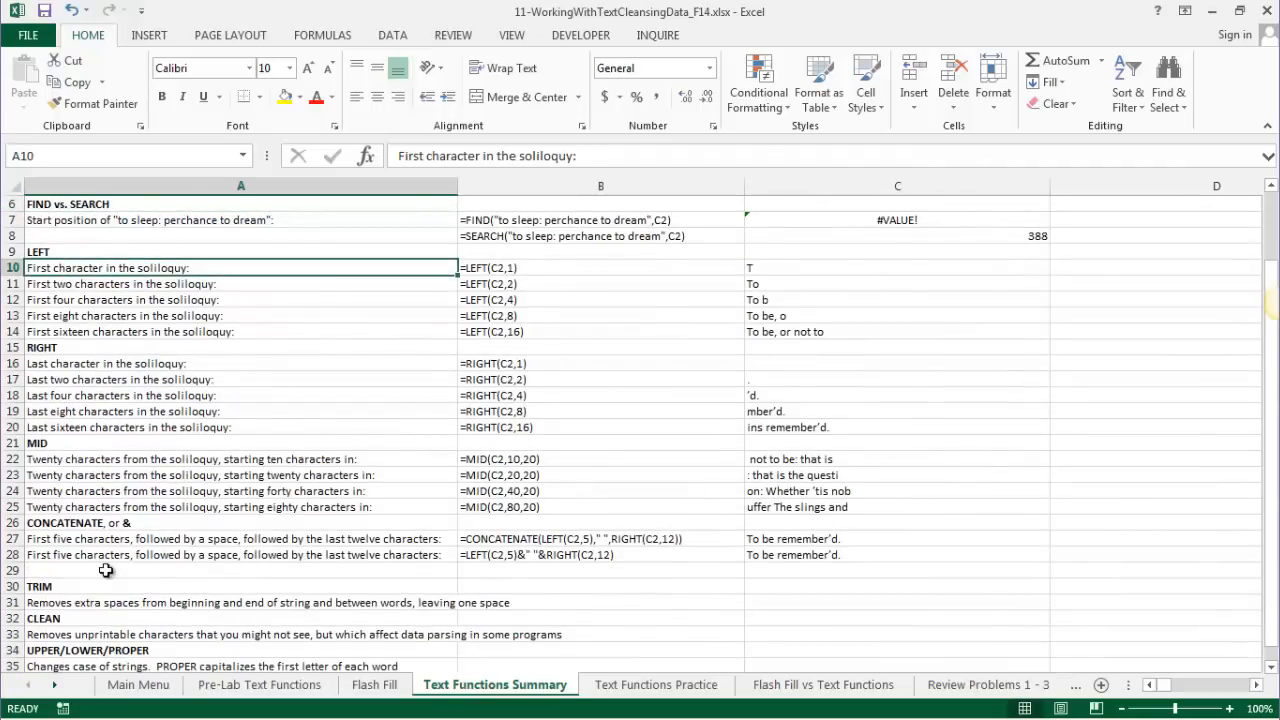
{"action": "left_click", "coordinate": [95, 364]}
{"action": "scroll", "coordinate": [174, 538], "scroll_direction": "down", "scroll_amount": 1}
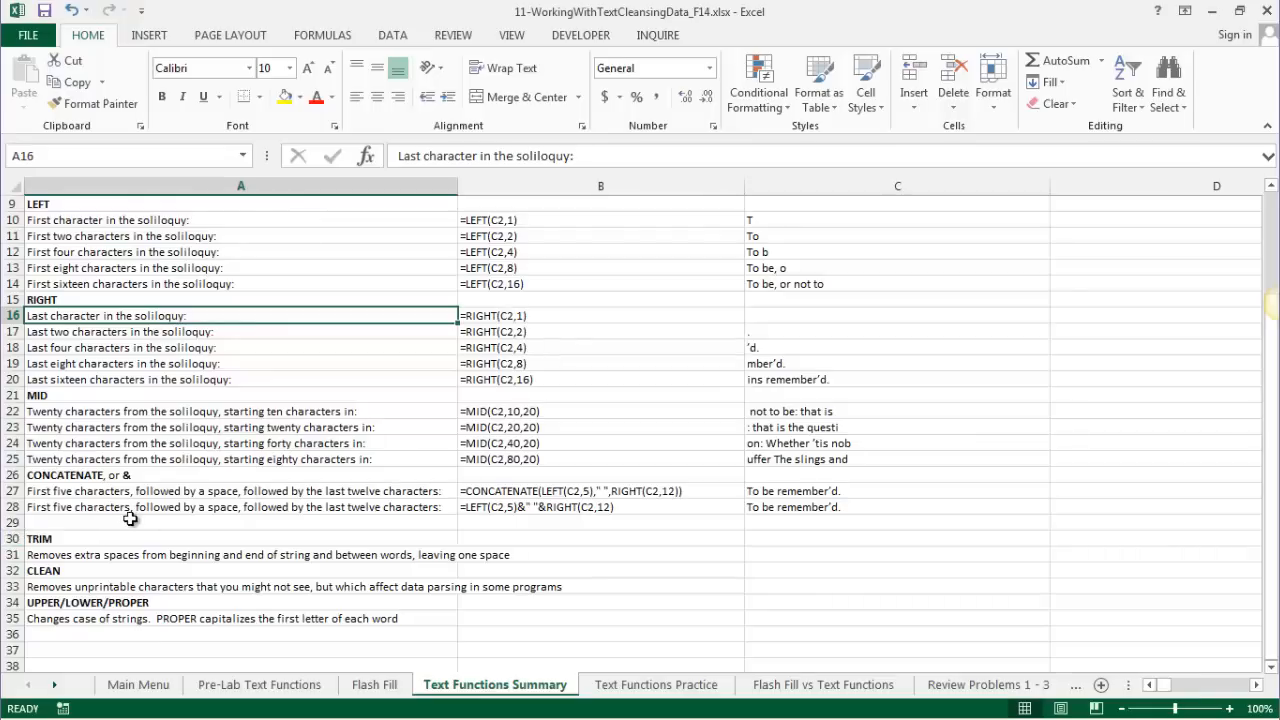
{"action": "scroll", "coordinate": [130, 518], "scroll_direction": "down", "scroll_amount": 2}
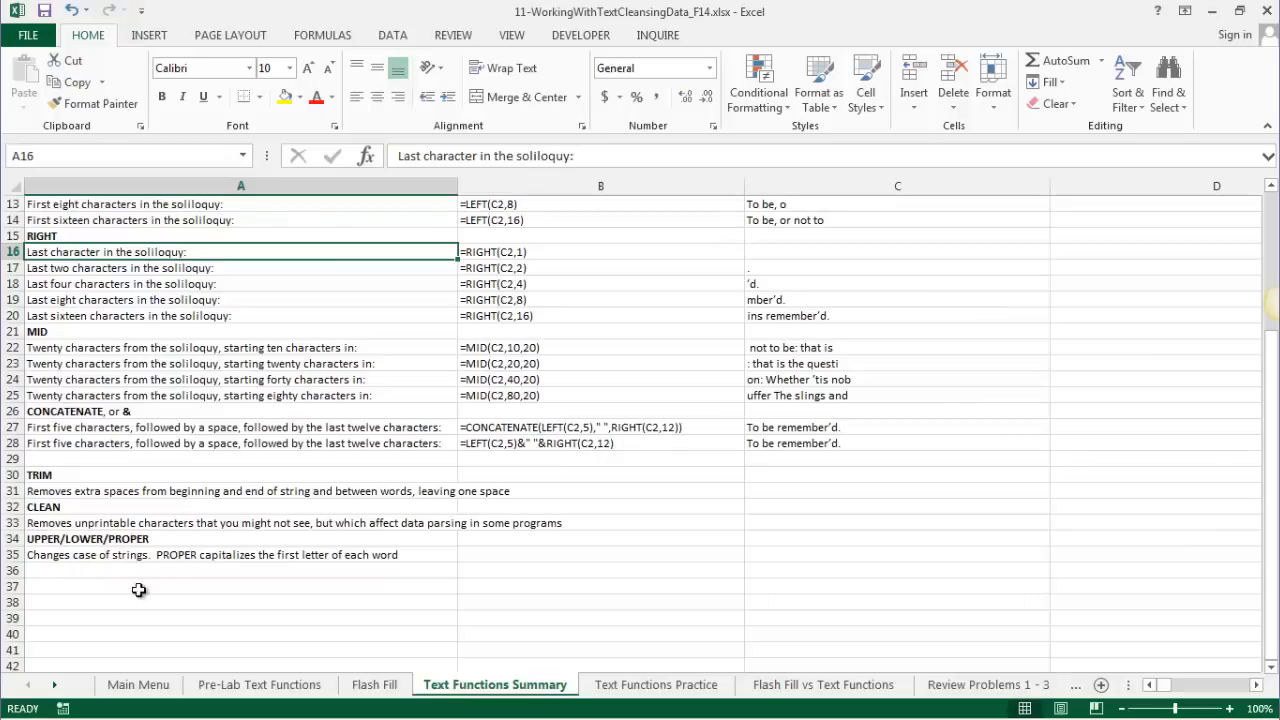
- On the Text Functions Practice sheet, put a new full name in A2 and begin =LEFT( in C6
{"action": "left_click", "coordinate": [657, 688]}
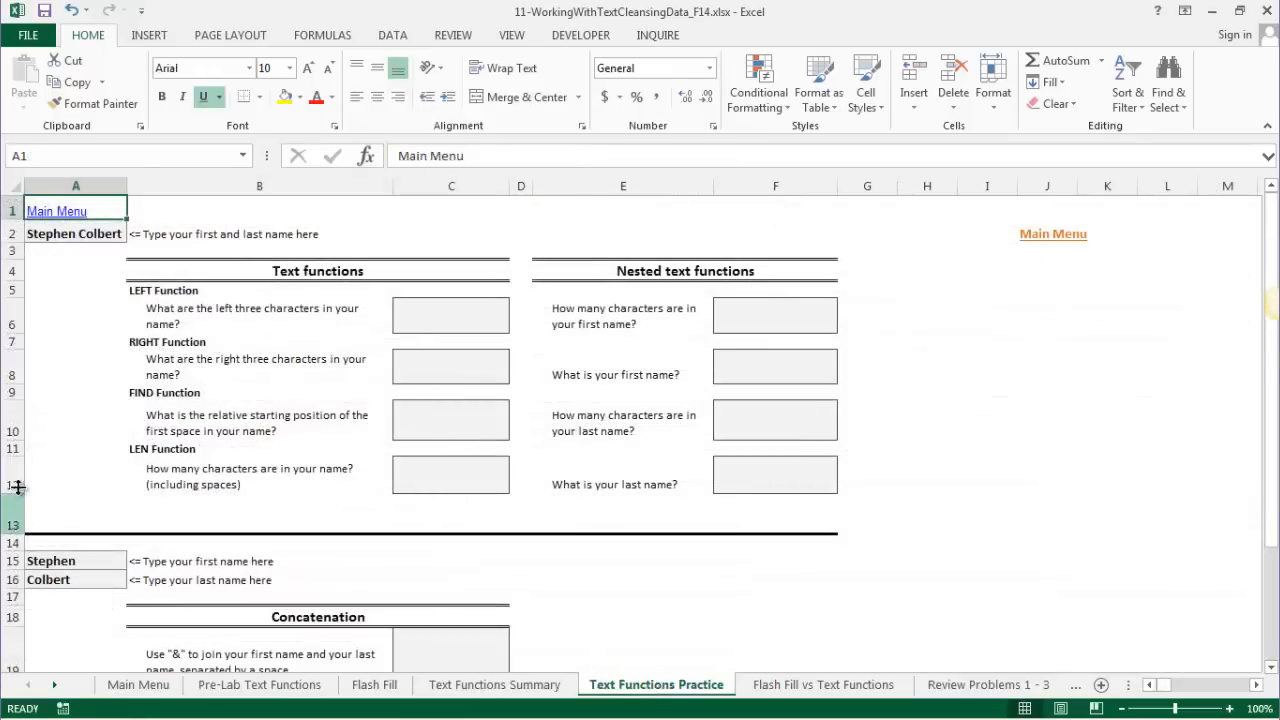
{"action": "left_click", "coordinate": [48, 234]}
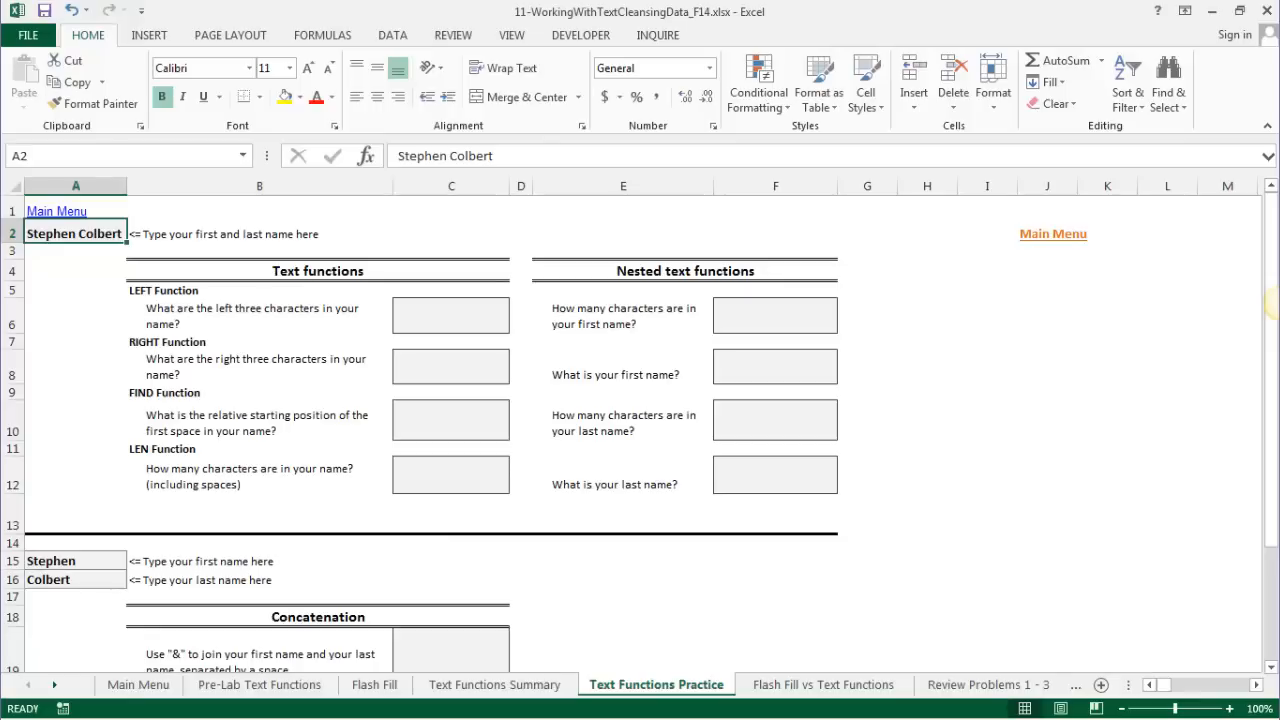
{"action": "type", "text": "Tom Petty"}
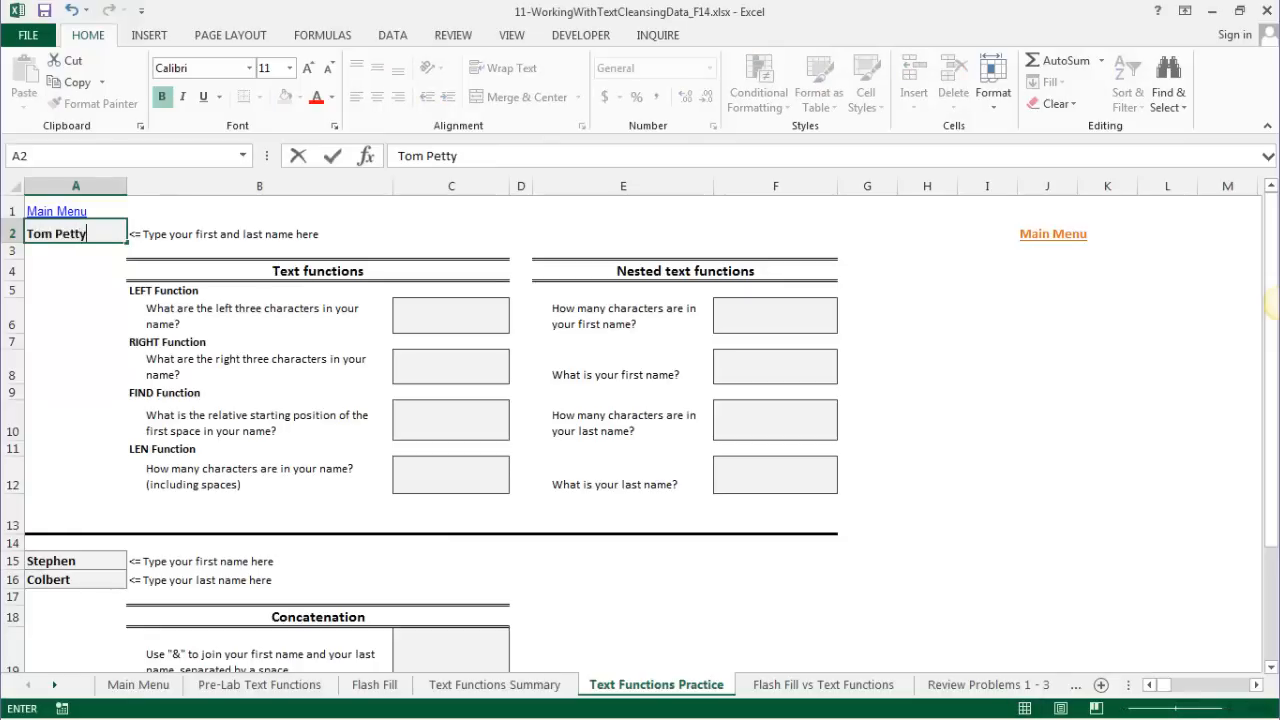
{"action": "key", "text": "Return"}
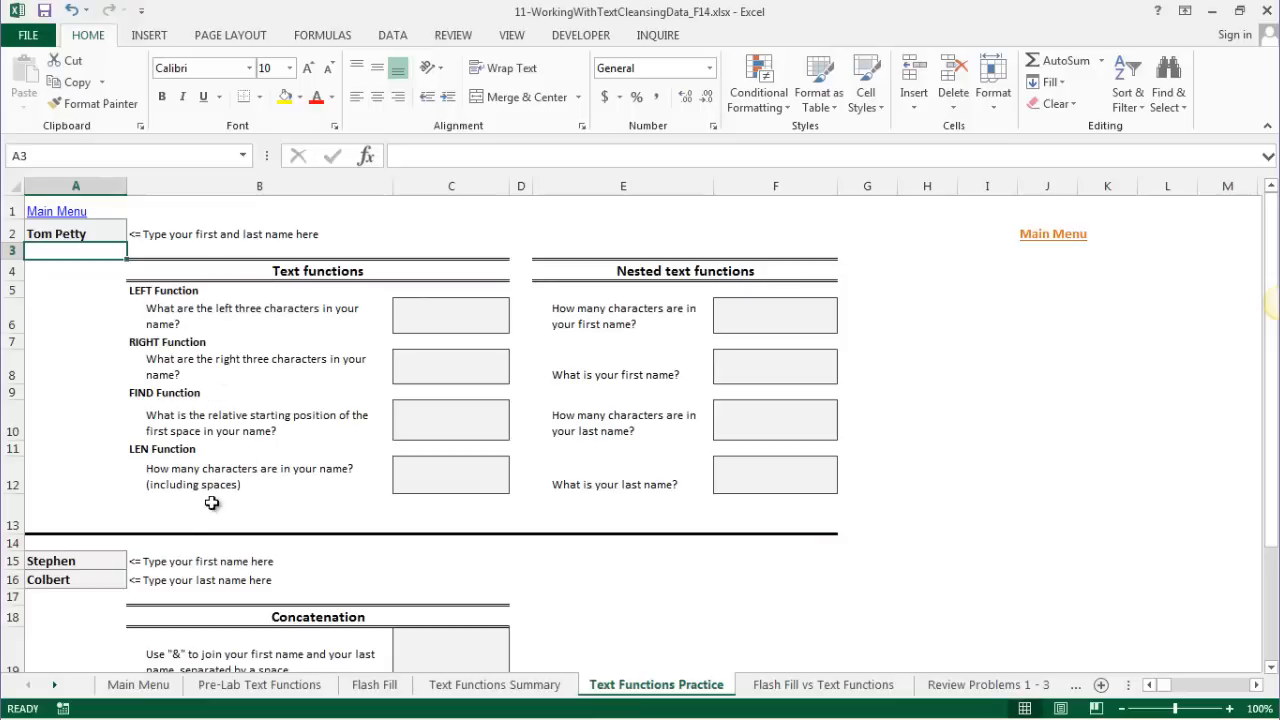
{"action": "left_click", "coordinate": [443, 318]}
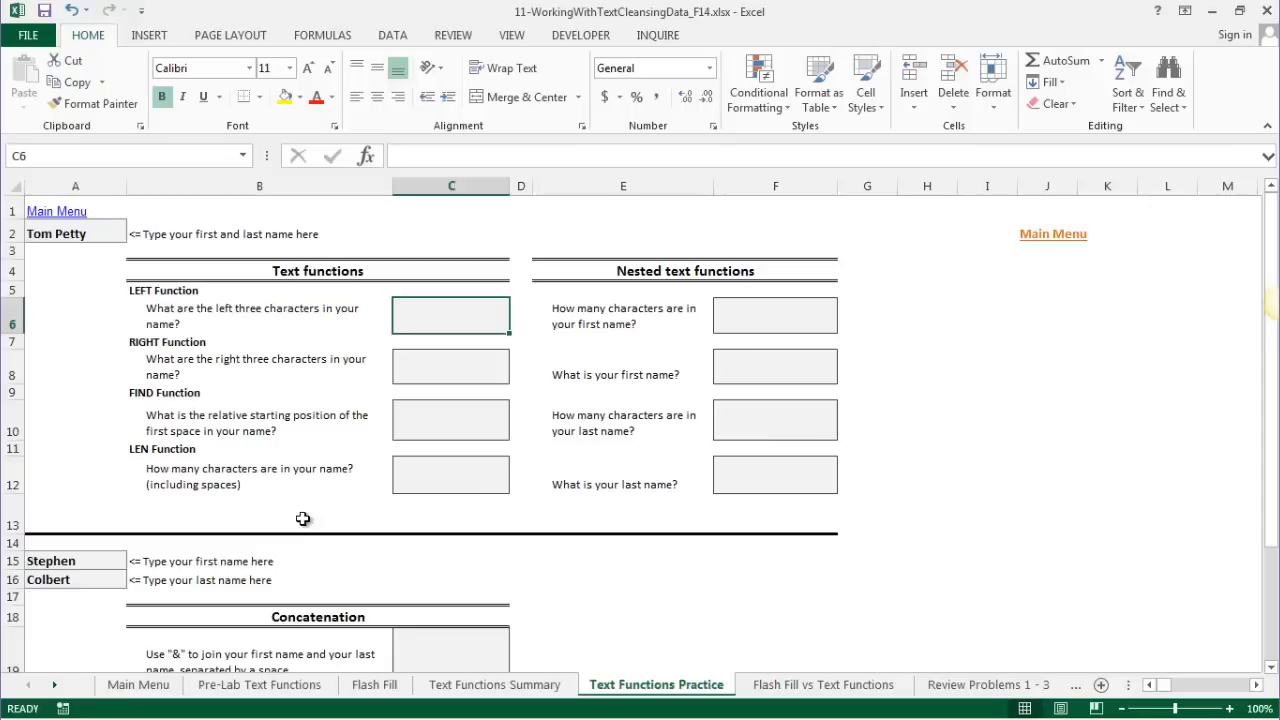
{"action": "type", "text": "=L"}
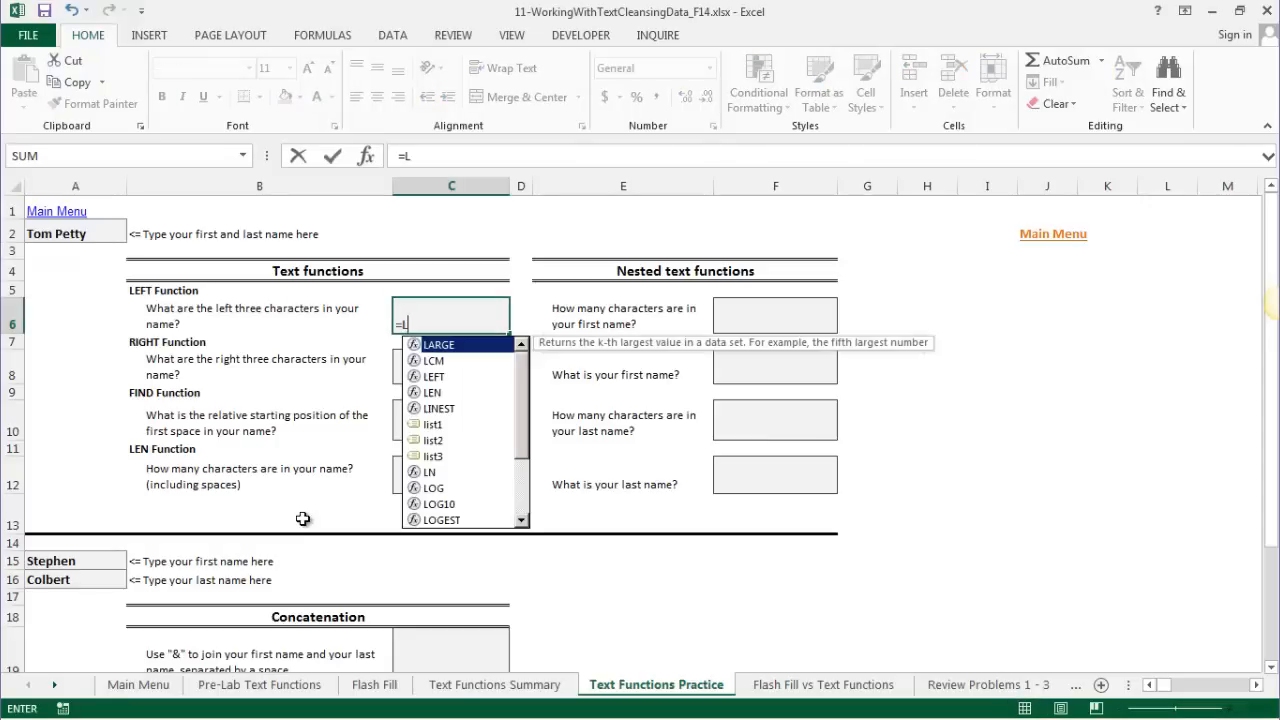
{"action": "type", "text": "EFT("}
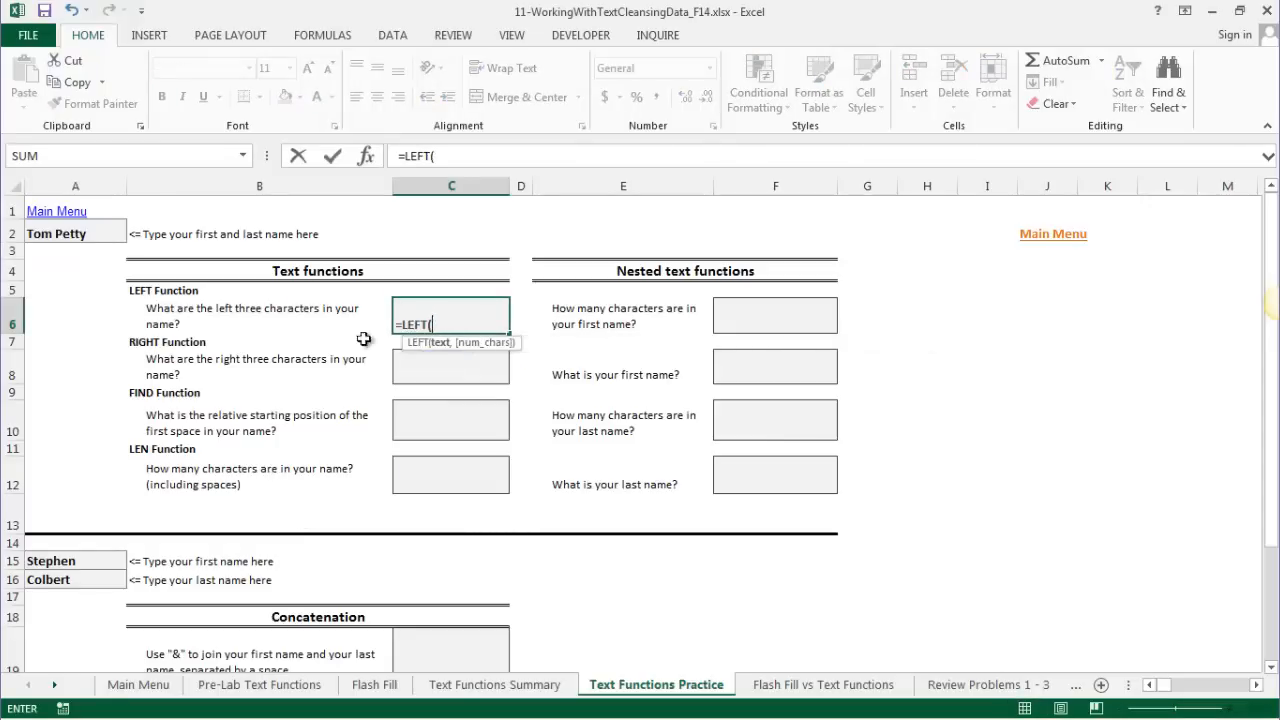
- Complete C6 as =LEFT(A2,3) to return the name's first three letters
{"action": "left_click", "coordinate": [60, 234]}
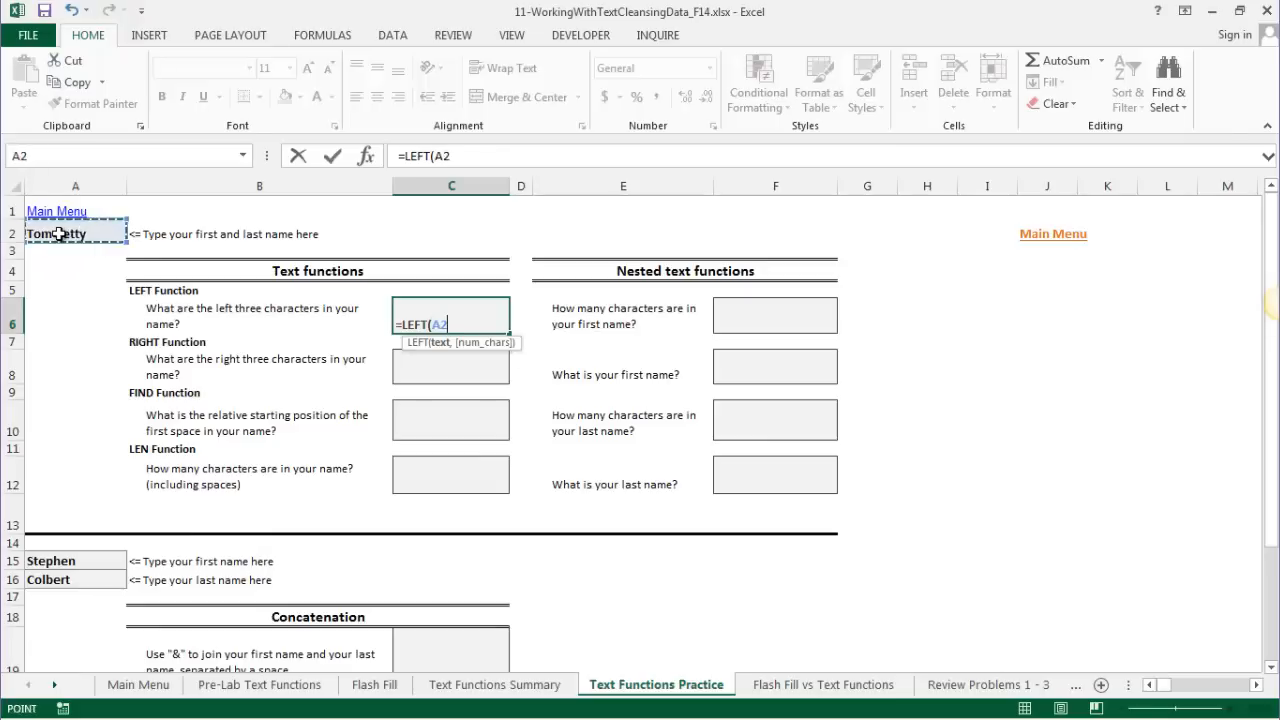
{"action": "type", "text": ","}
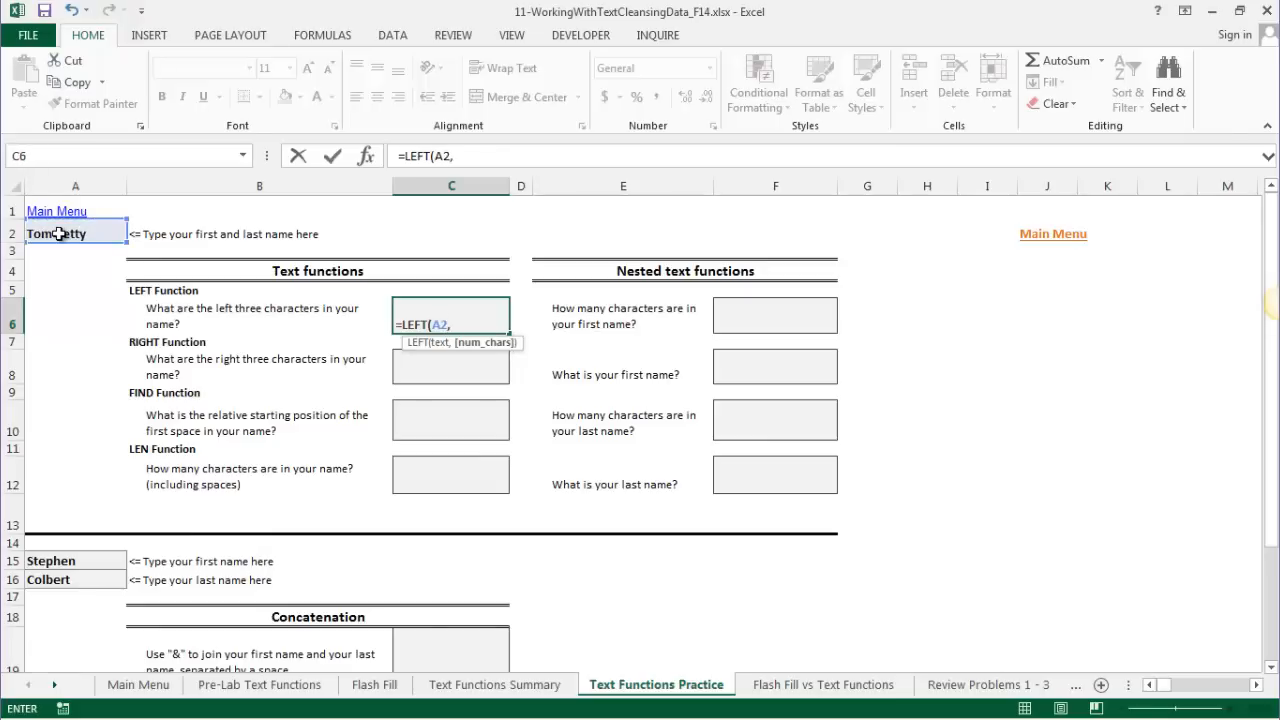
{"action": "type", "text": "3)"}
{"action": "key", "text": "Return"}
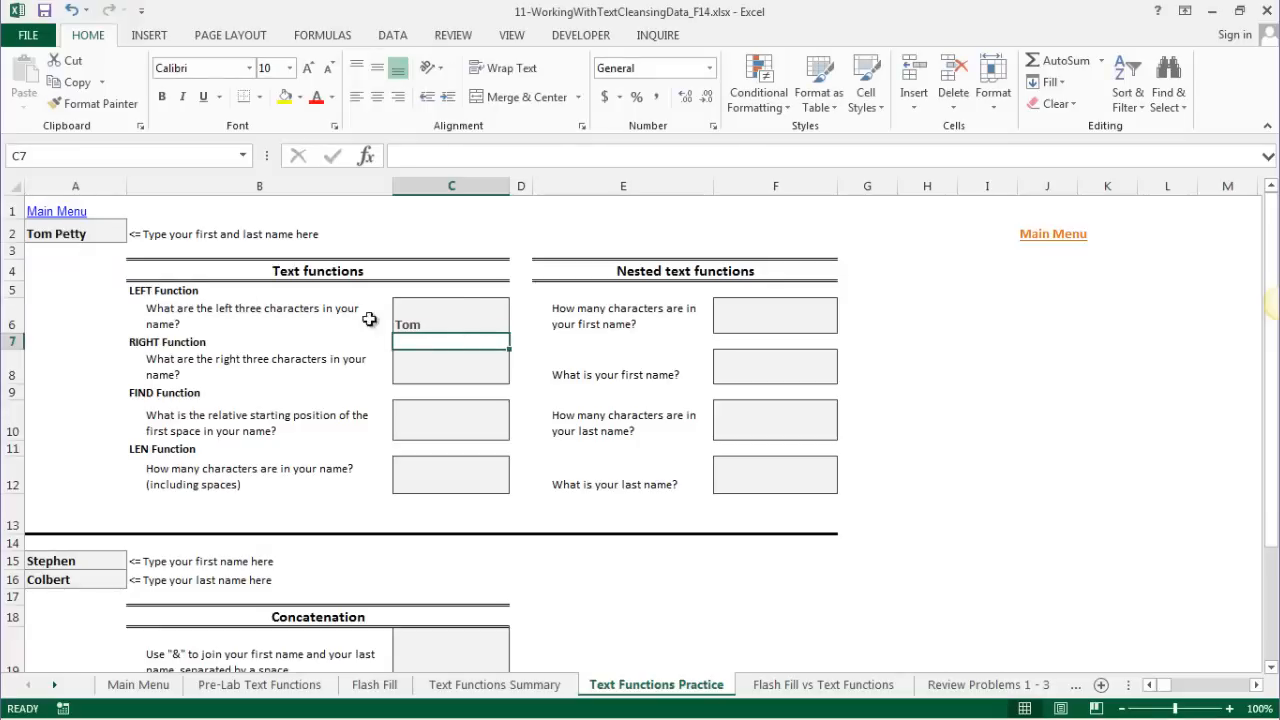
{"action": "left_click", "coordinate": [441, 306]}
{"action": "left_click", "coordinate": [75, 235]}
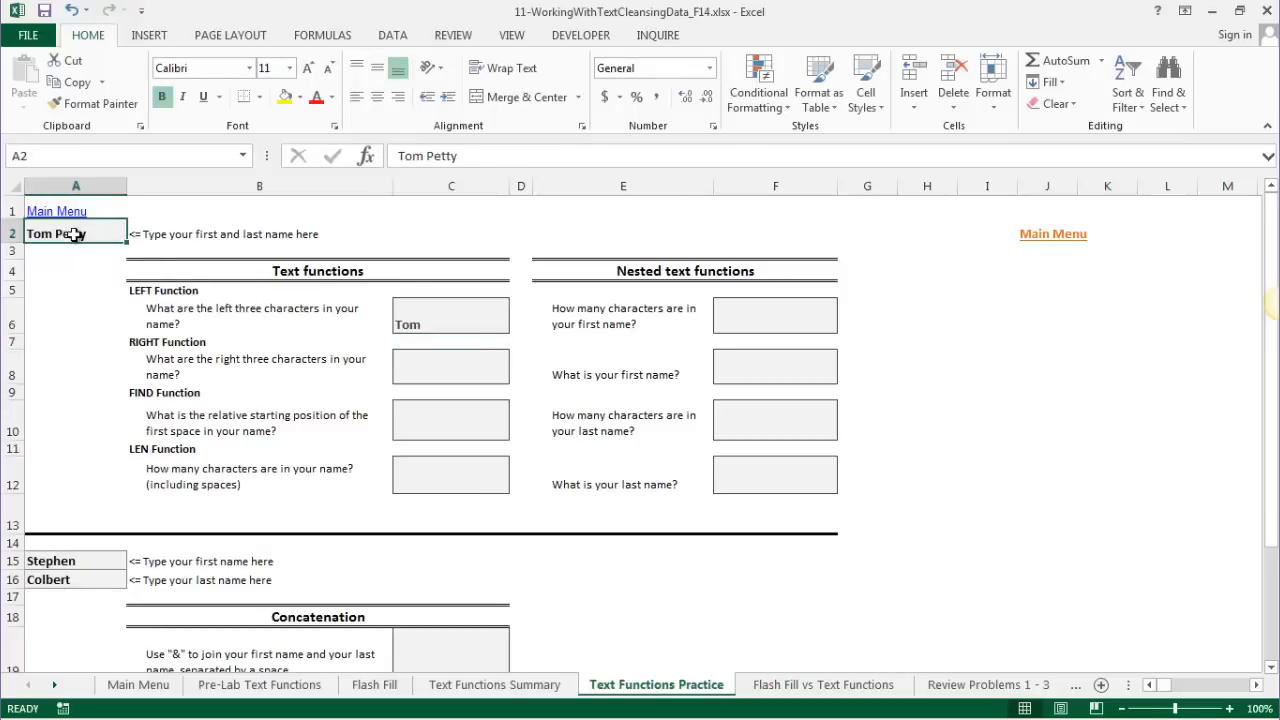
{"action": "type", "text": "Joe "}
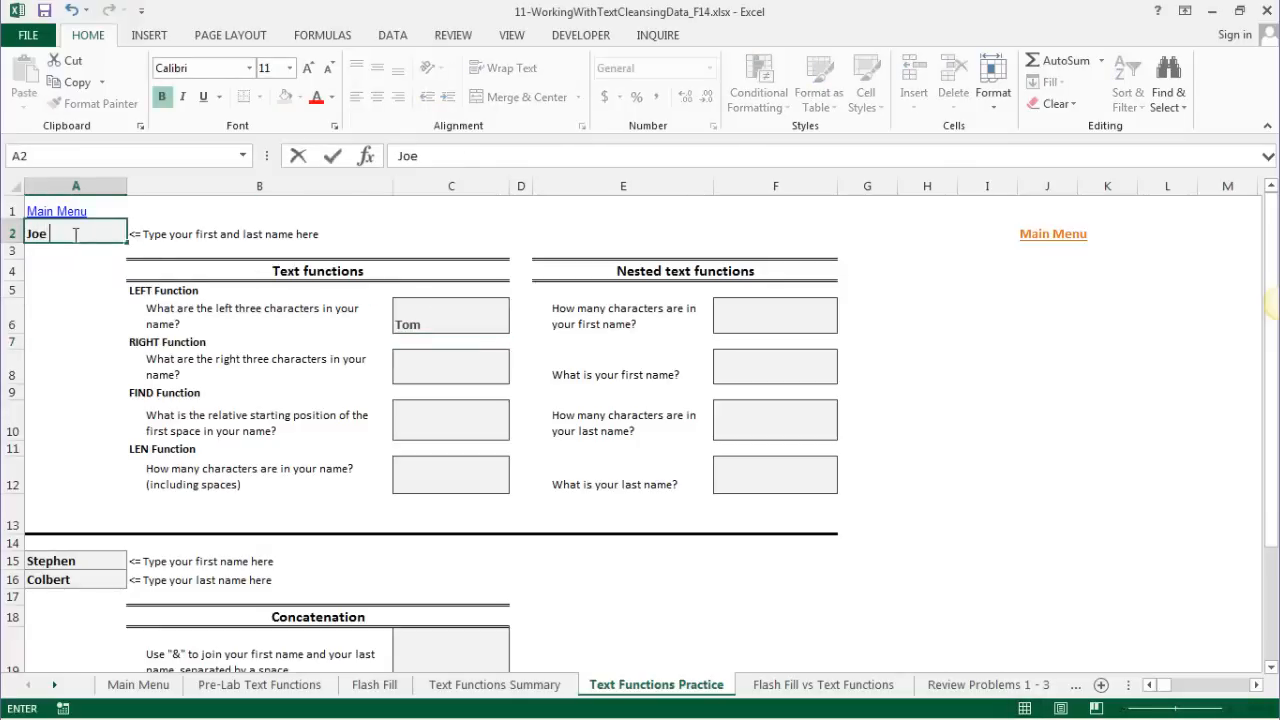
{"action": "type", "text": "Bonamassa"}
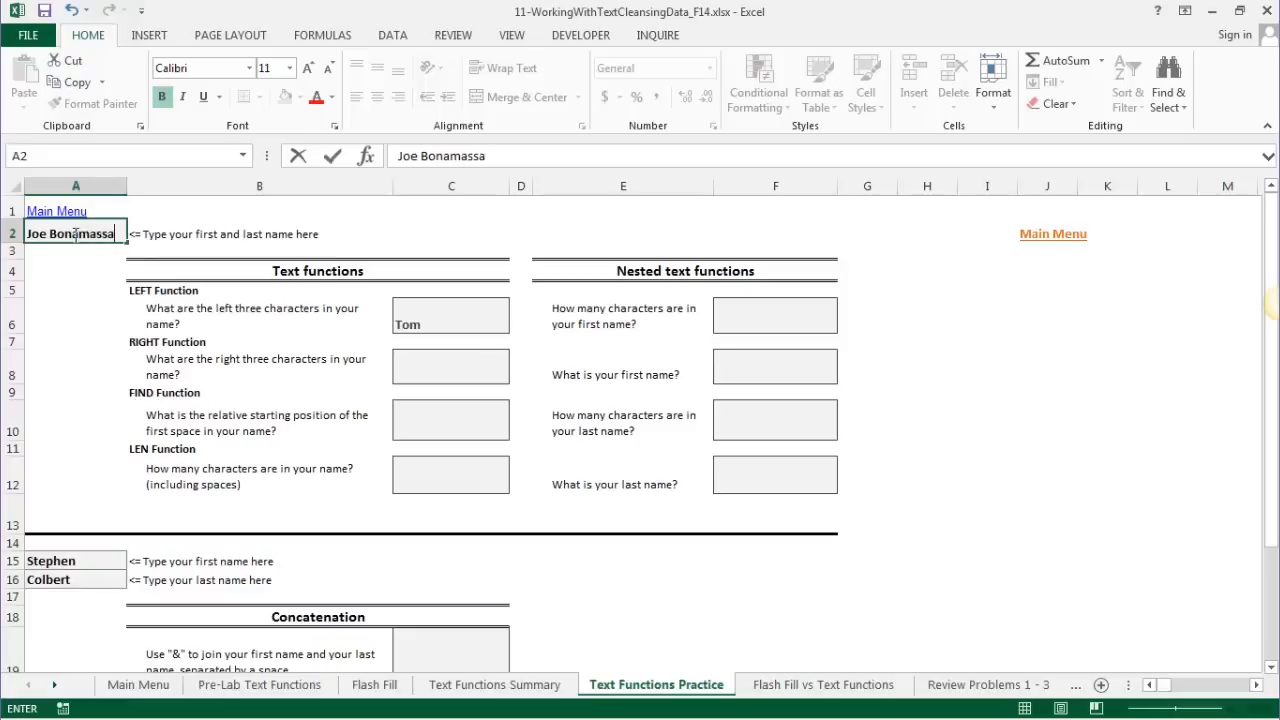
{"action": "key", "text": "Return"}
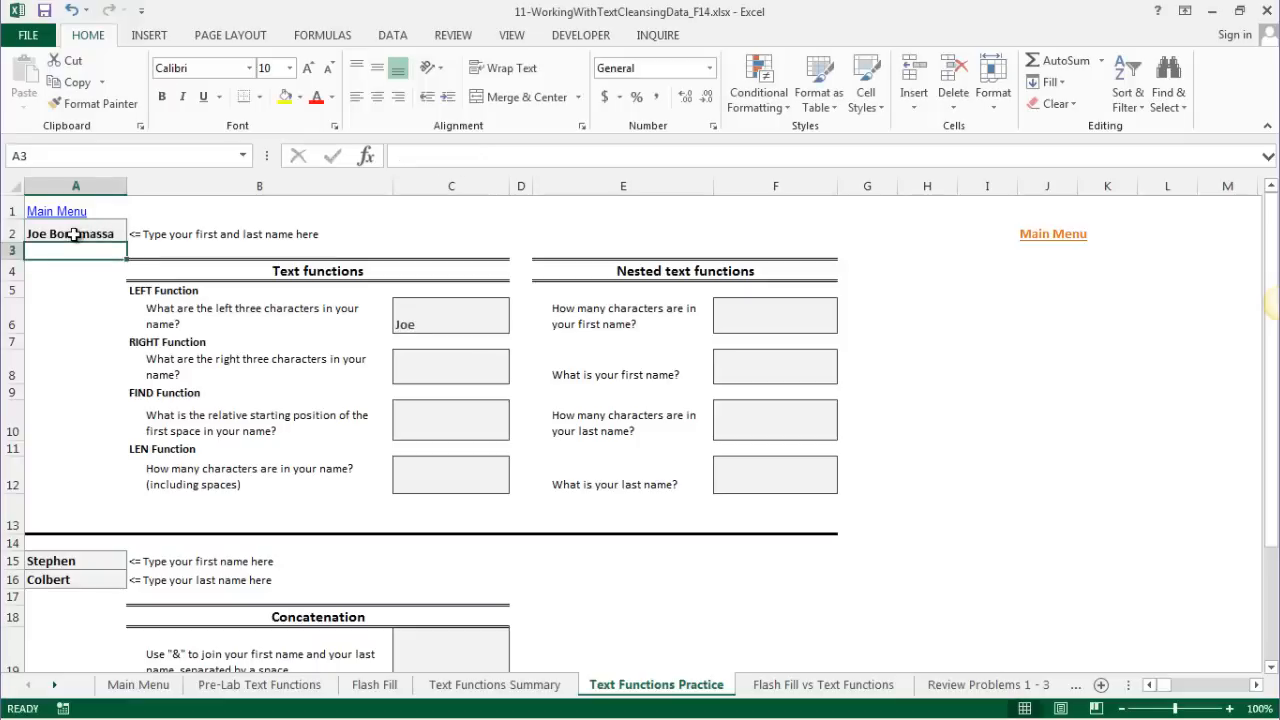
{"action": "left_click", "coordinate": [75, 235]}
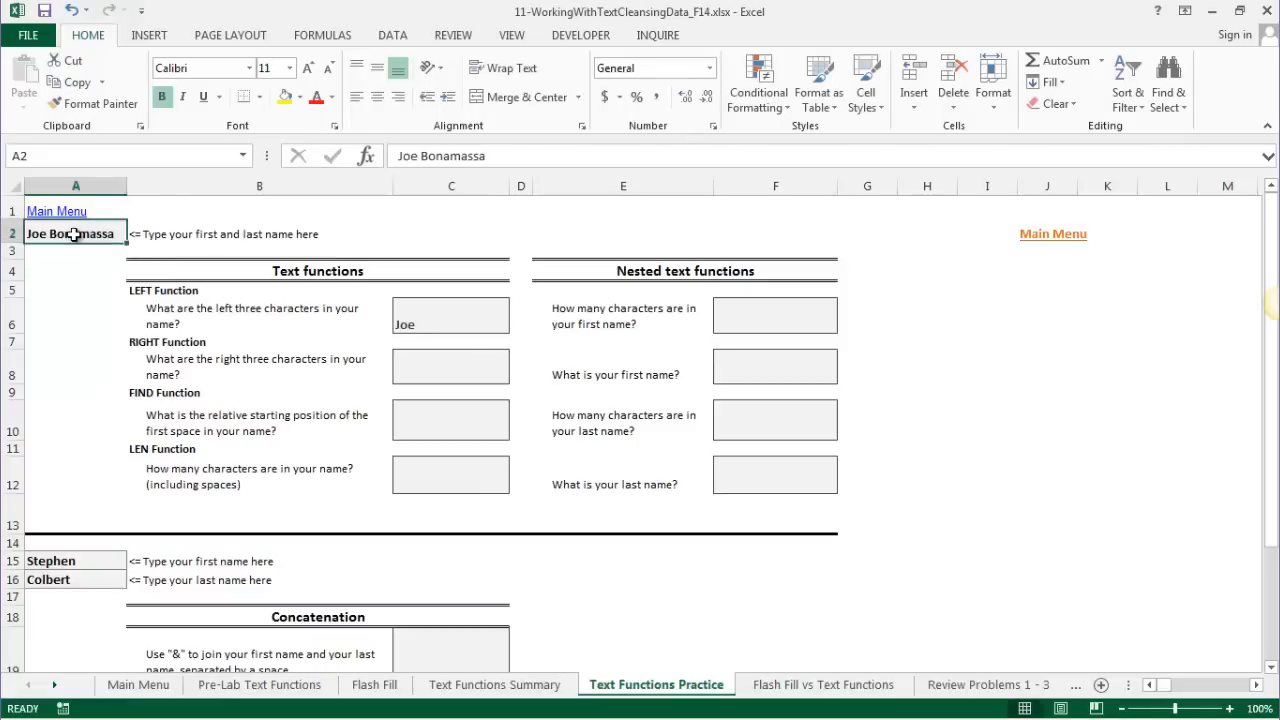
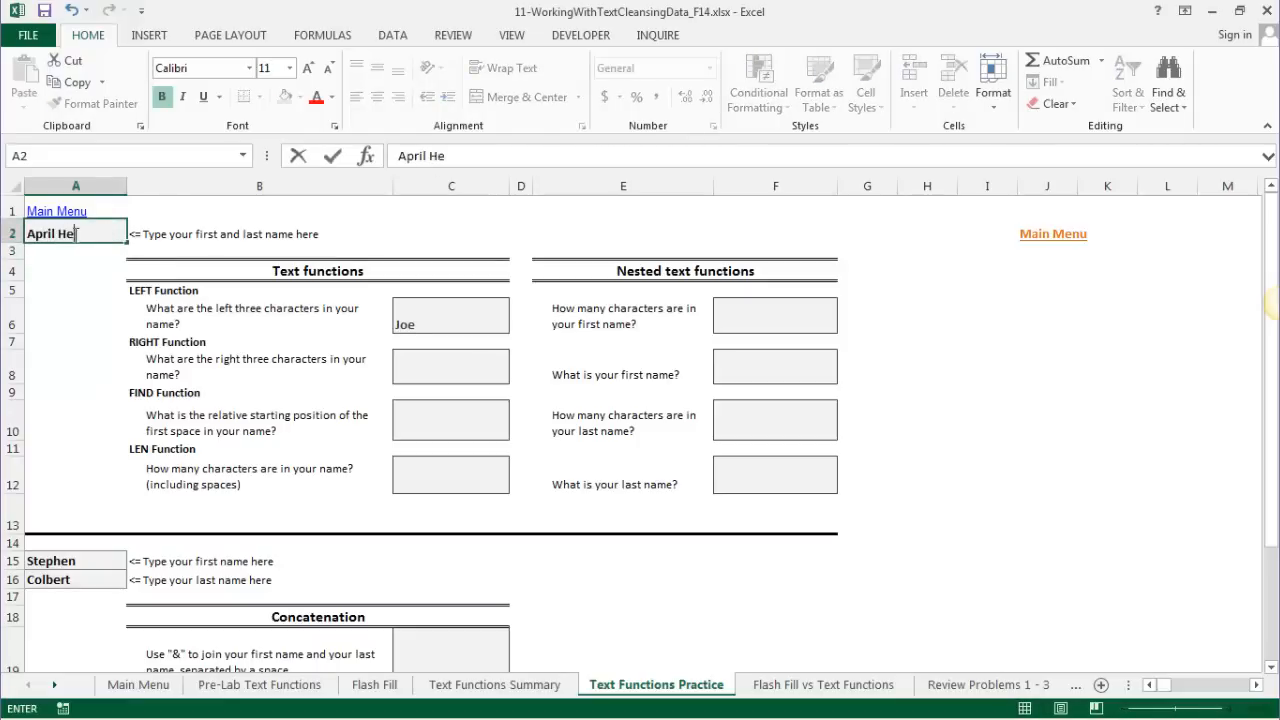
{"action": "key", "text": "Return"}
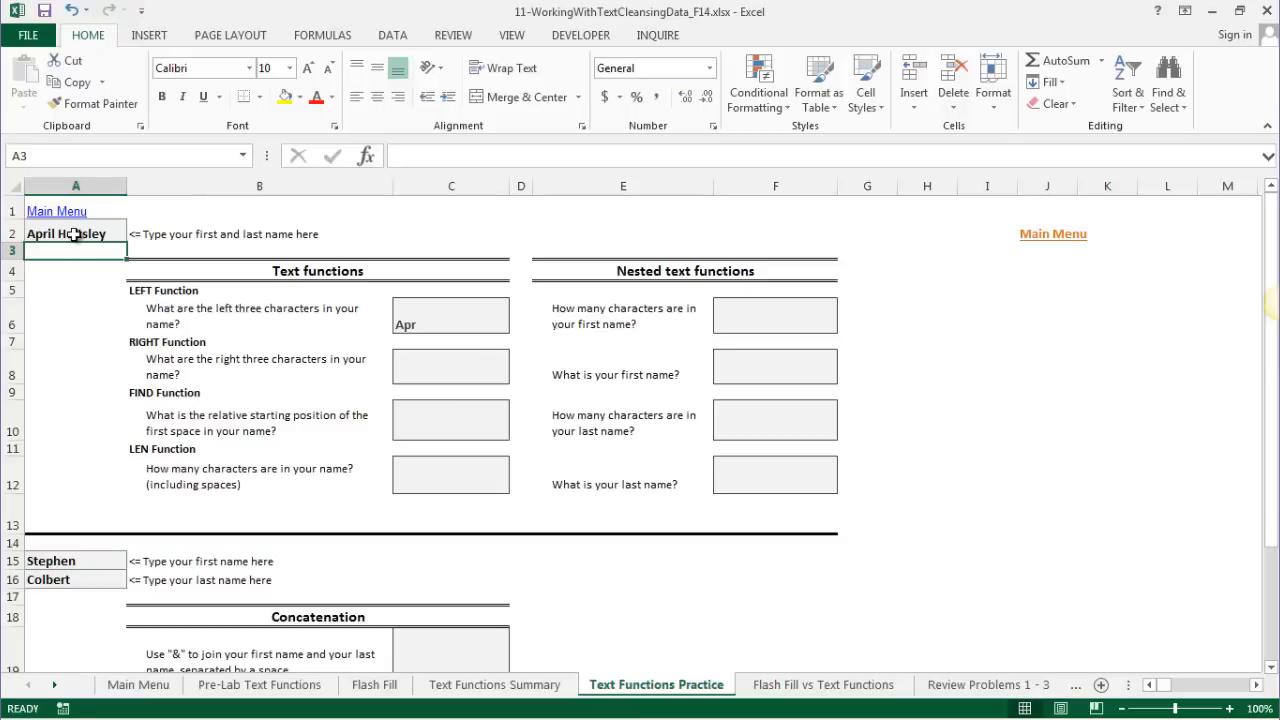
{"action": "left_click", "coordinate": [74, 234]}
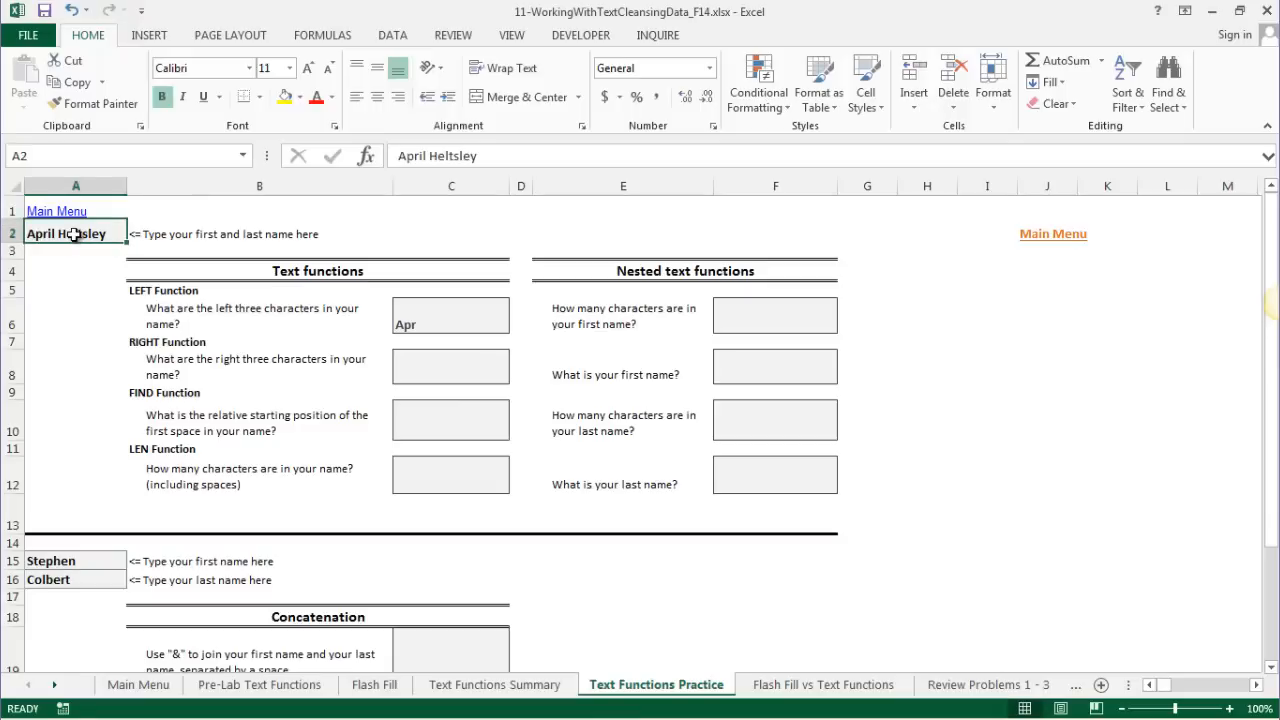
{"action": "type", "text": "Tom"}
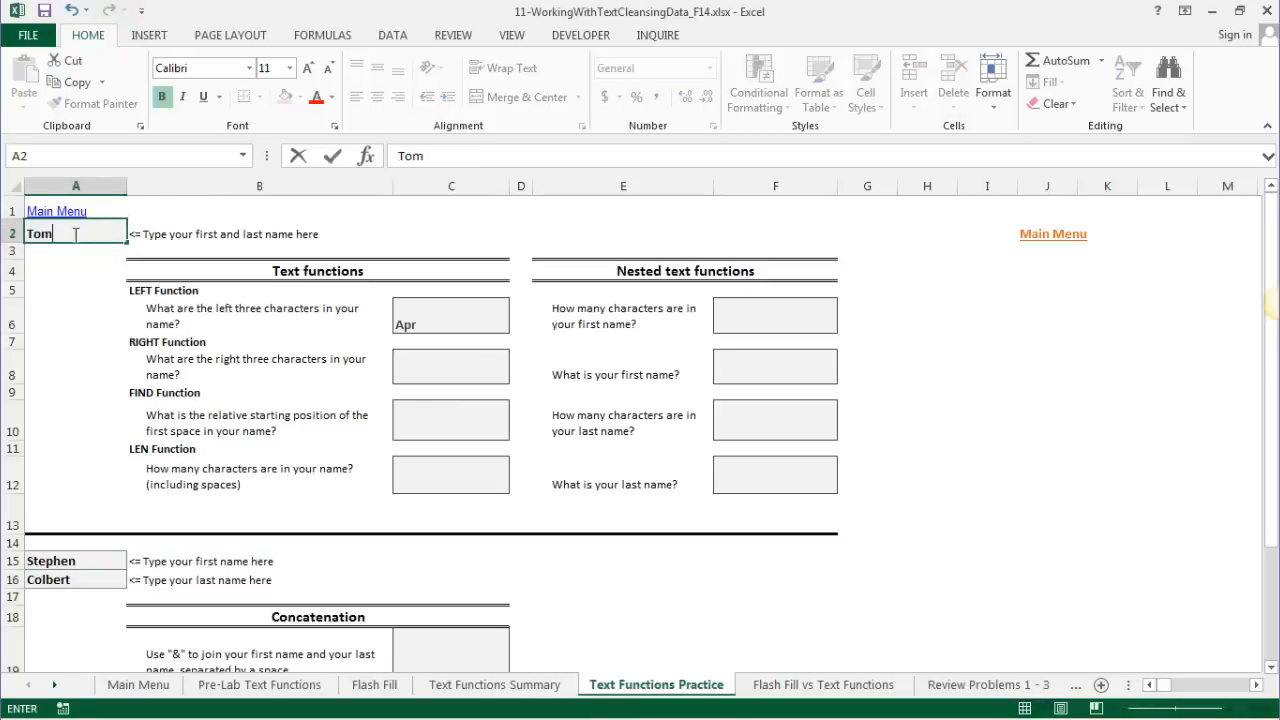
{"action": "type", "text": " Petty"}
{"action": "key", "text": "Return"}
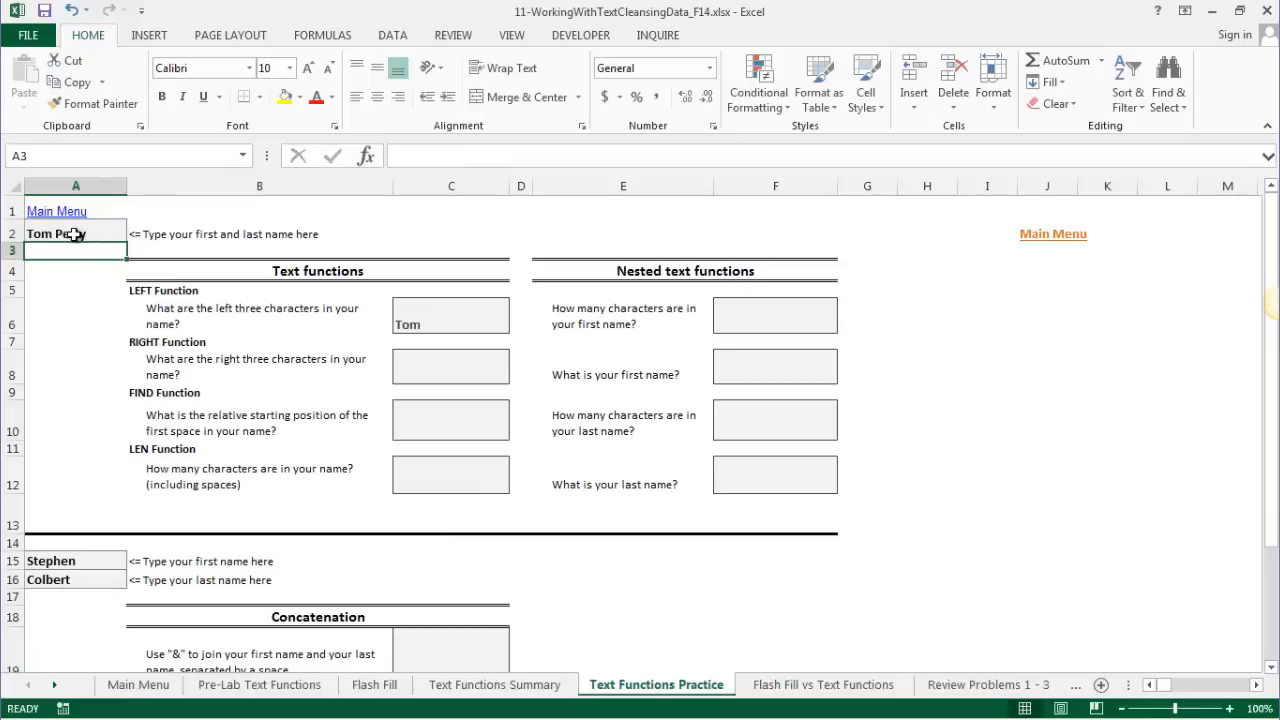
{"action": "left_click", "coordinate": [453, 366]}
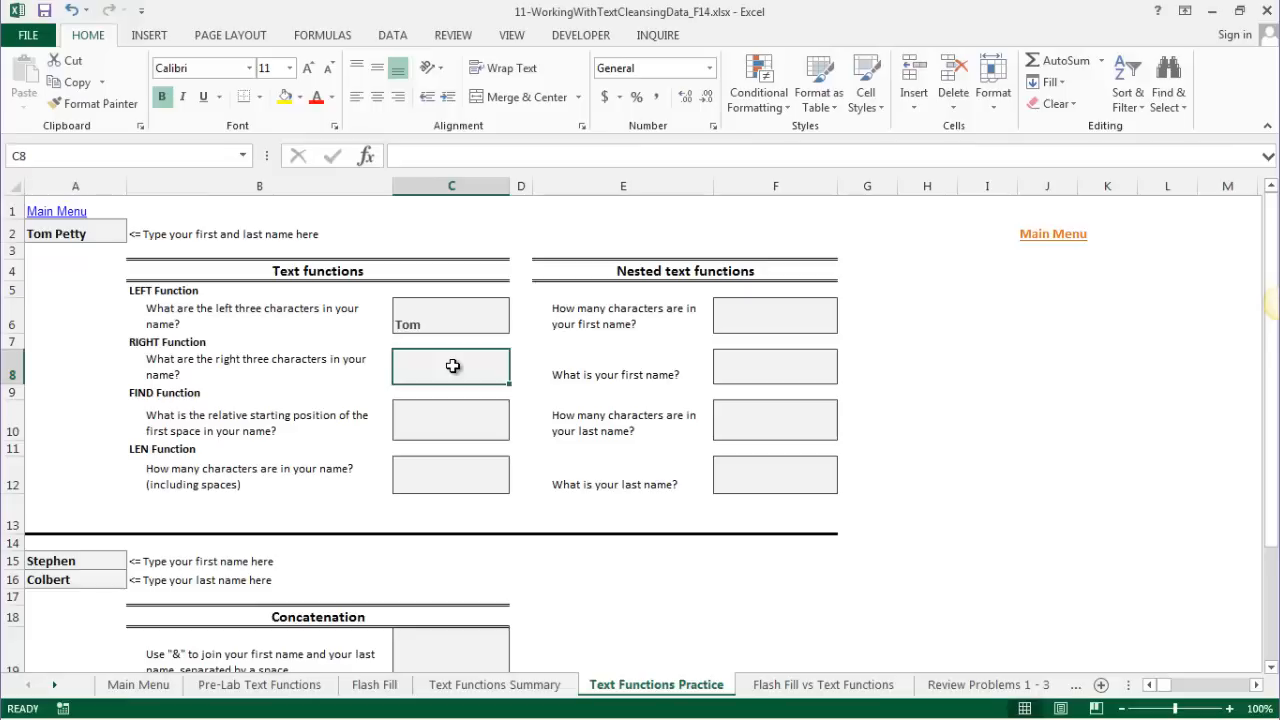
- Enter =RIGHT(A2,3) in C8 to return the last three letters, tty
{"action": "type", "text": "="}
{"action": "key", "text": "BackSpace"}
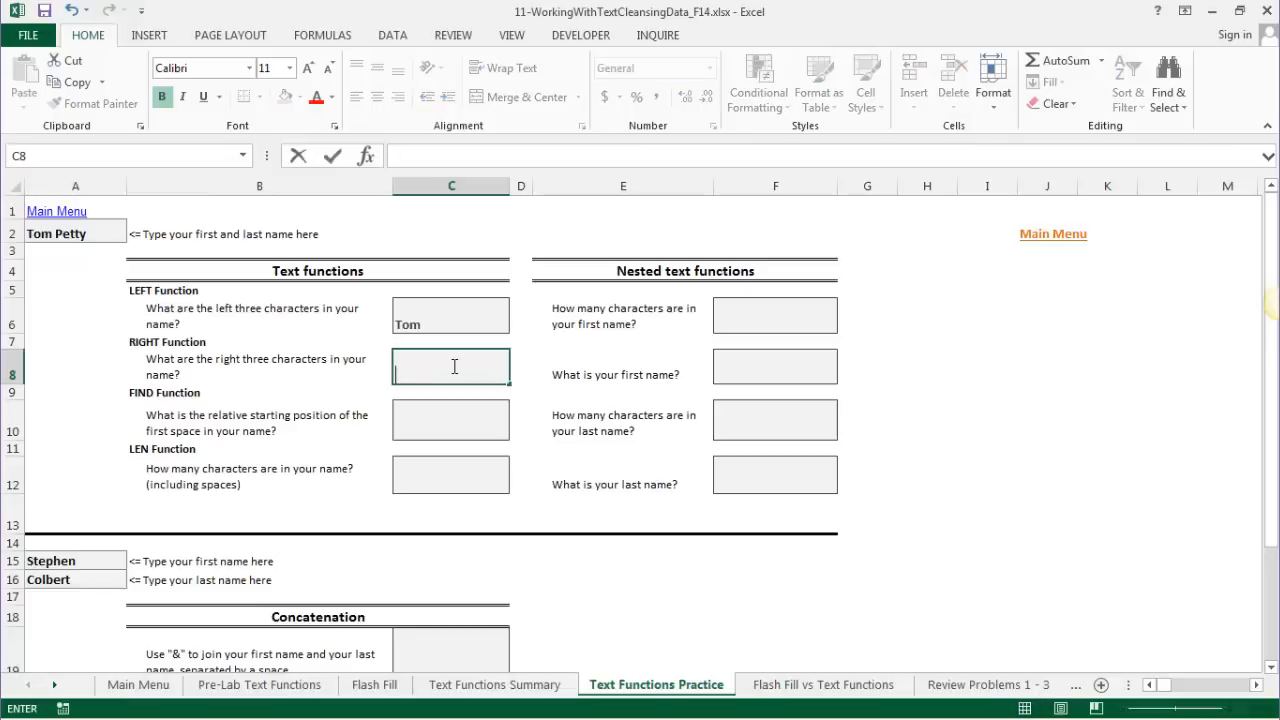
{"action": "type", "text": "=RIGHT("}
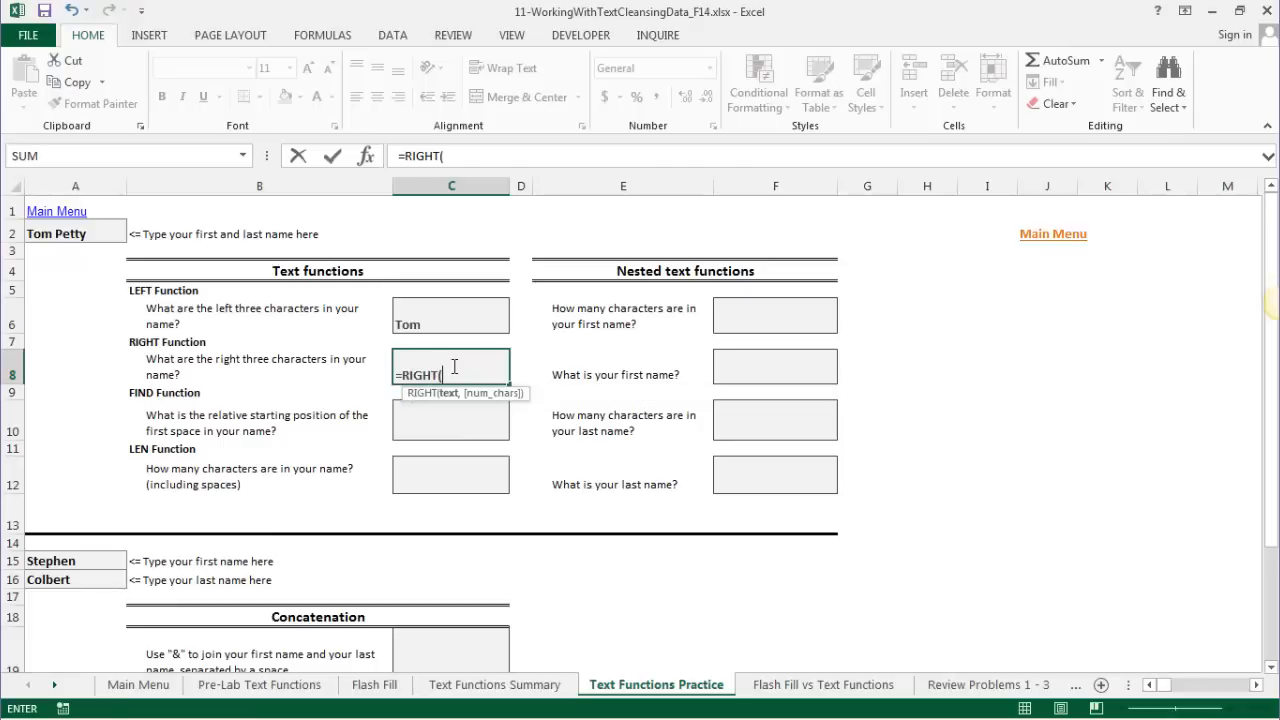
{"action": "left_click", "coordinate": [46, 231]}
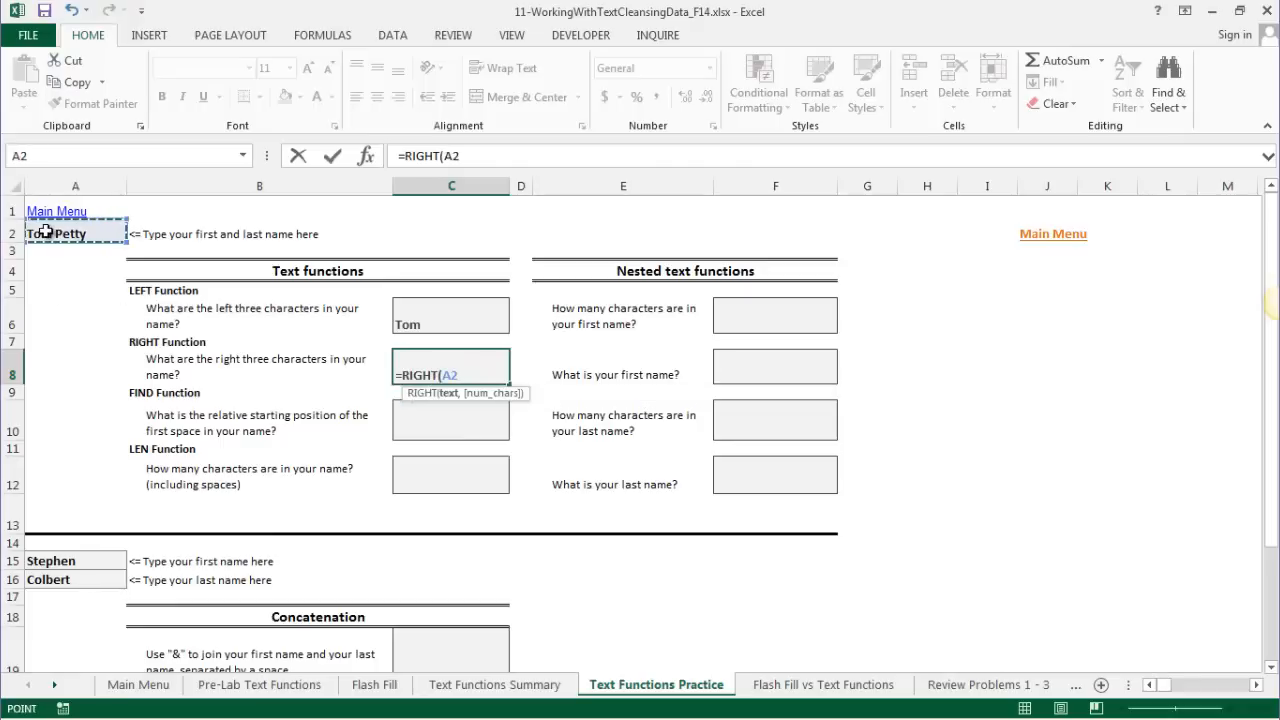
{"action": "type", "text": ","}
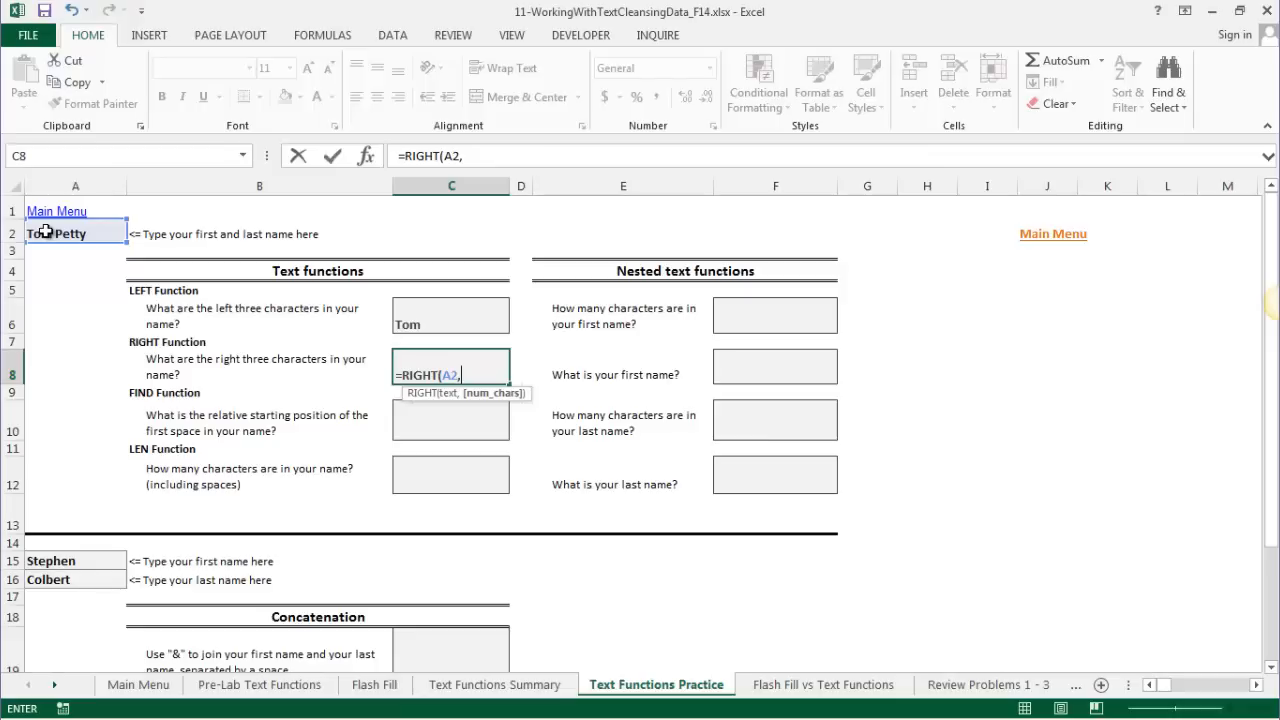
{"action": "type", "text": "3)"}
{"action": "key", "text": "Return"}
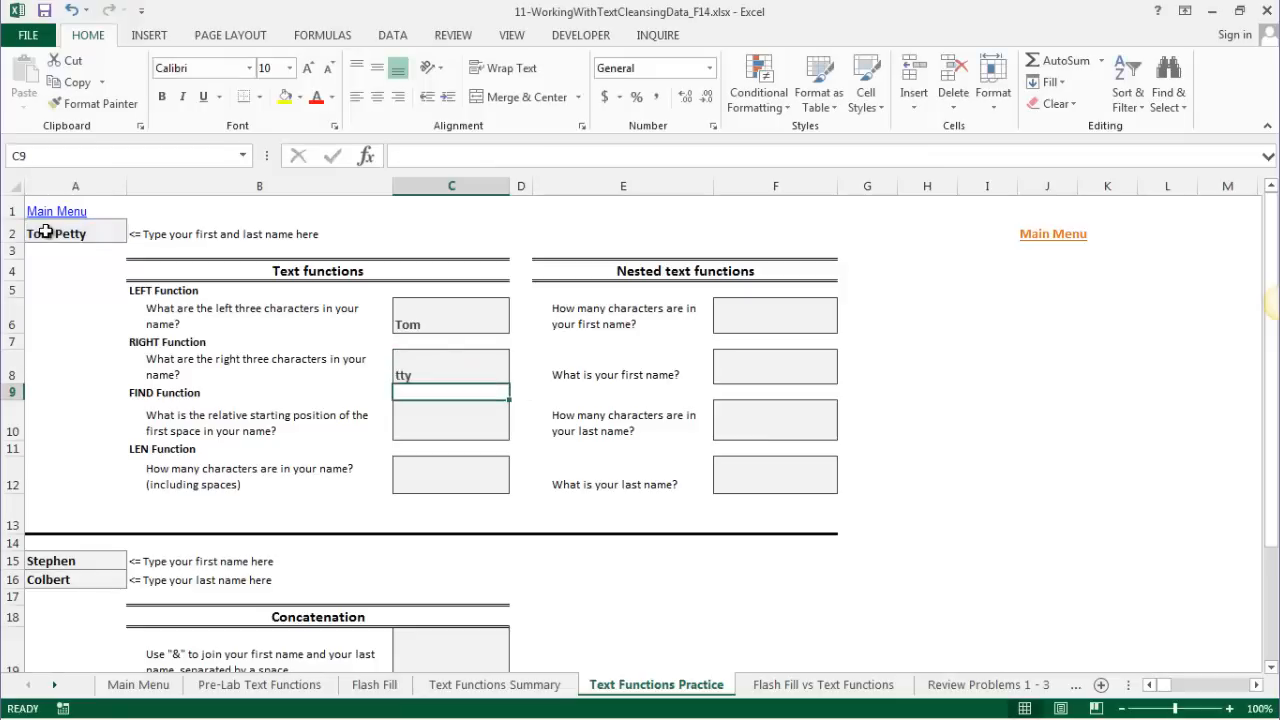
{"action": "key", "text": "Down"}
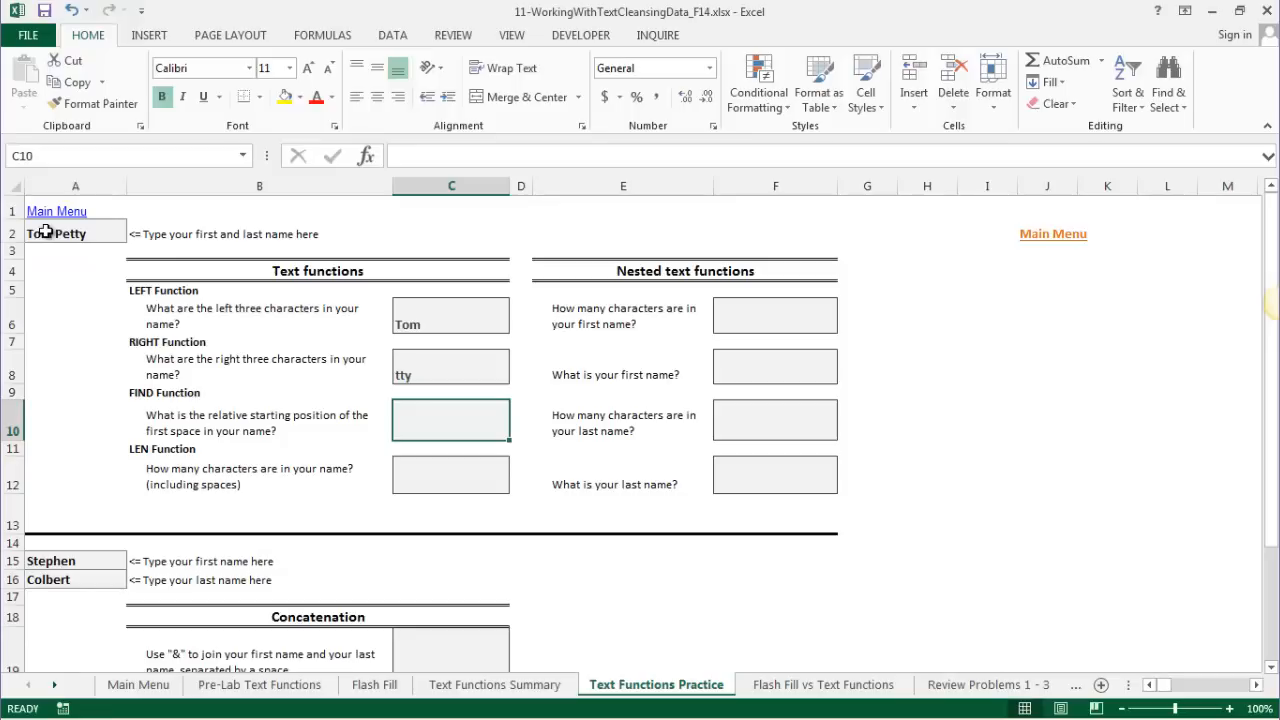
- Enter =FIND("y",A2) in C10, returning 9 for Tom Petty
{"action": "type", "text": "=FIND"}
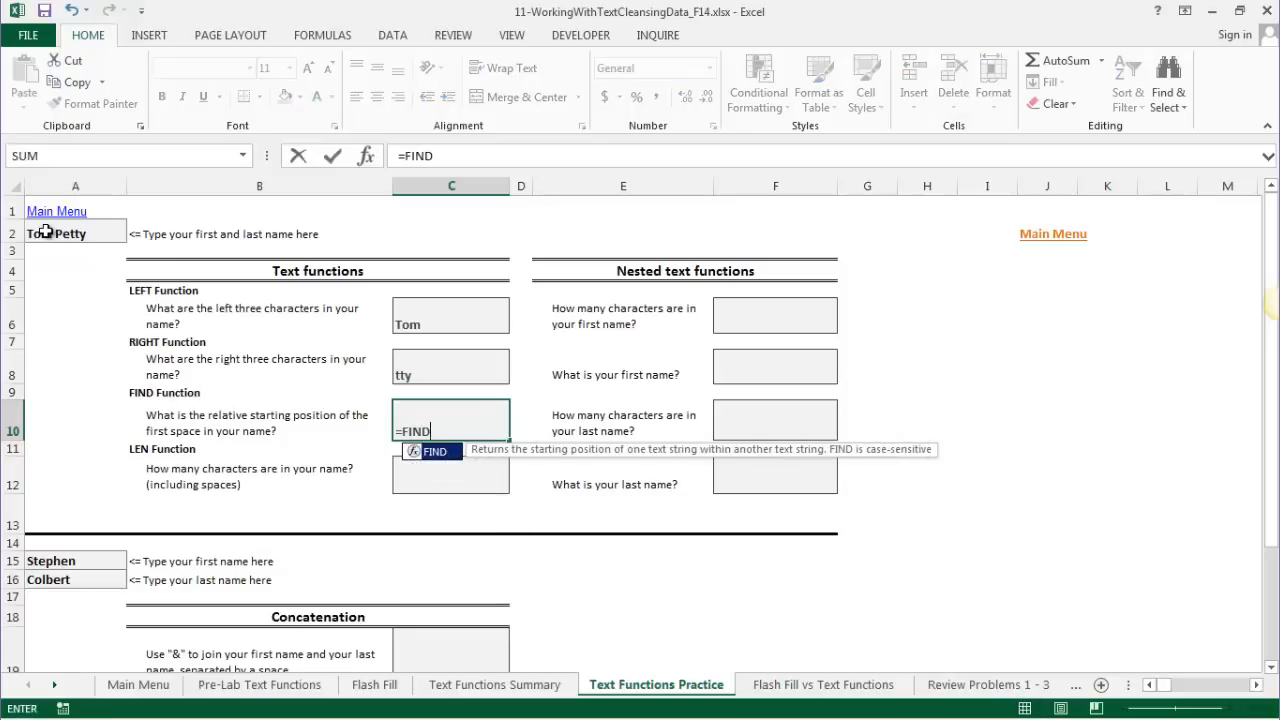
{"action": "type", "text": "(\""}
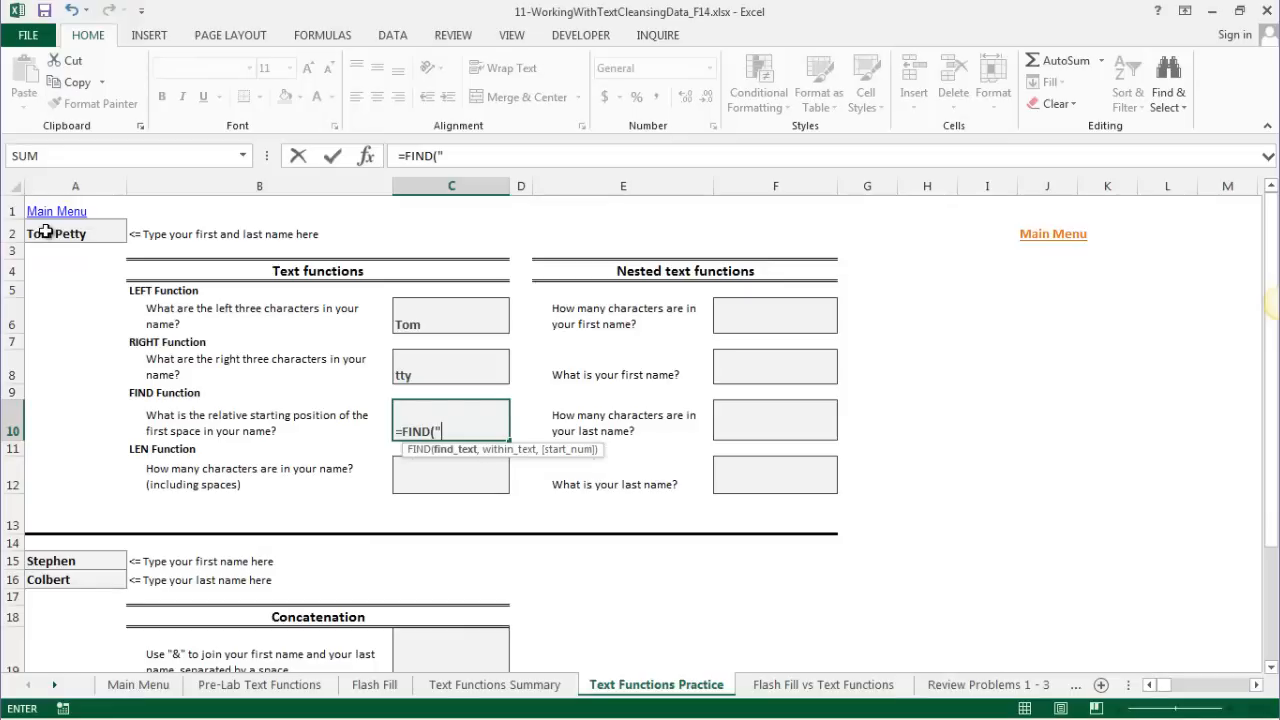
{"action": "type", "text": "y\",A2"}
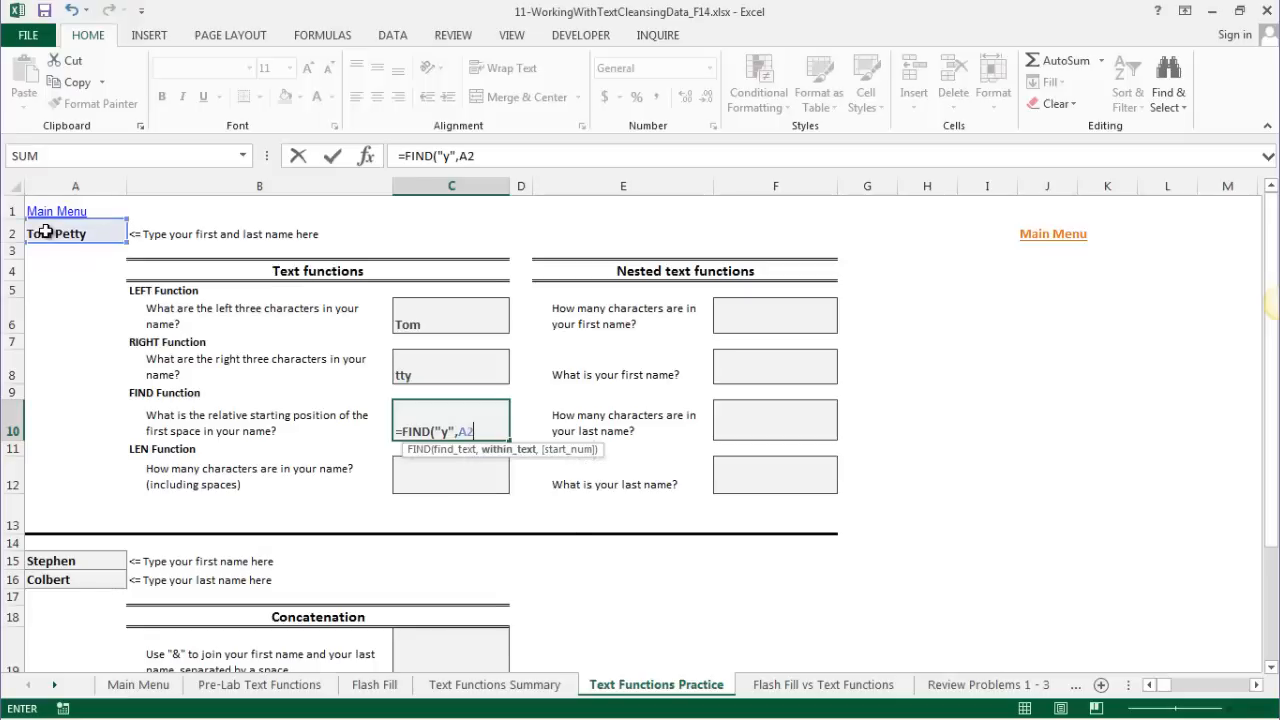
{"action": "type", "text": ")"}
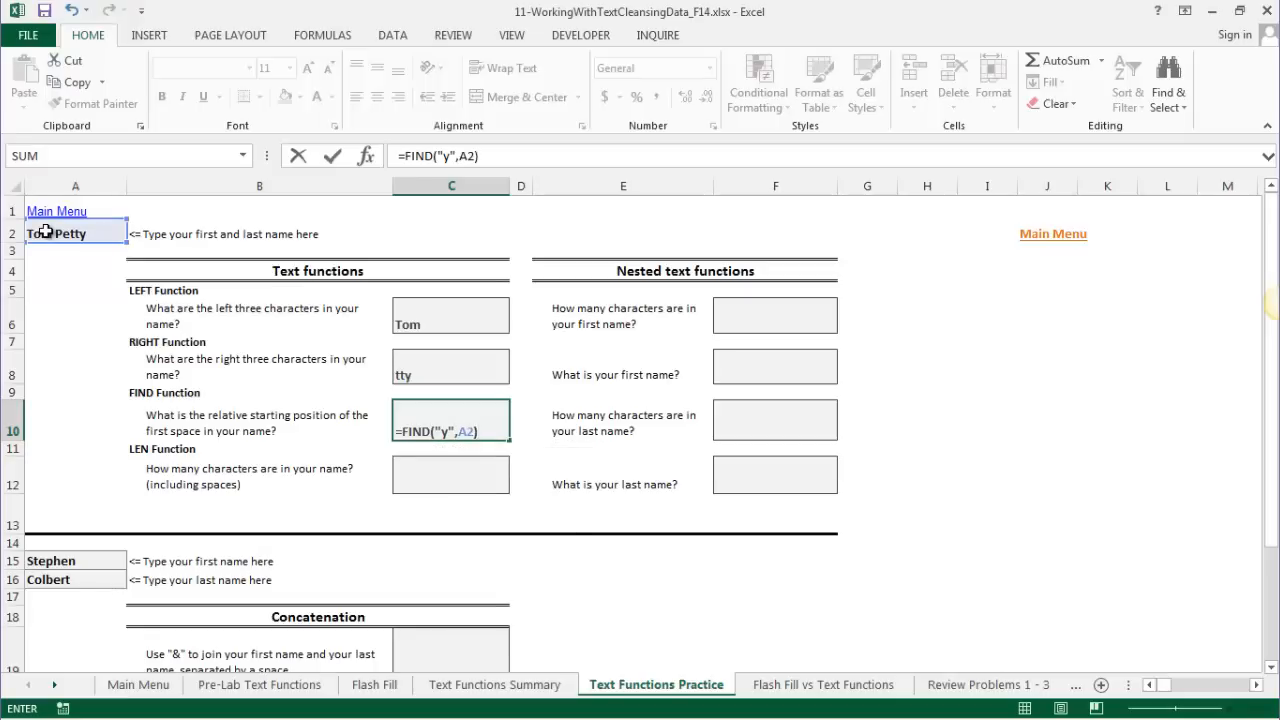
{"action": "key", "text": "Return"}
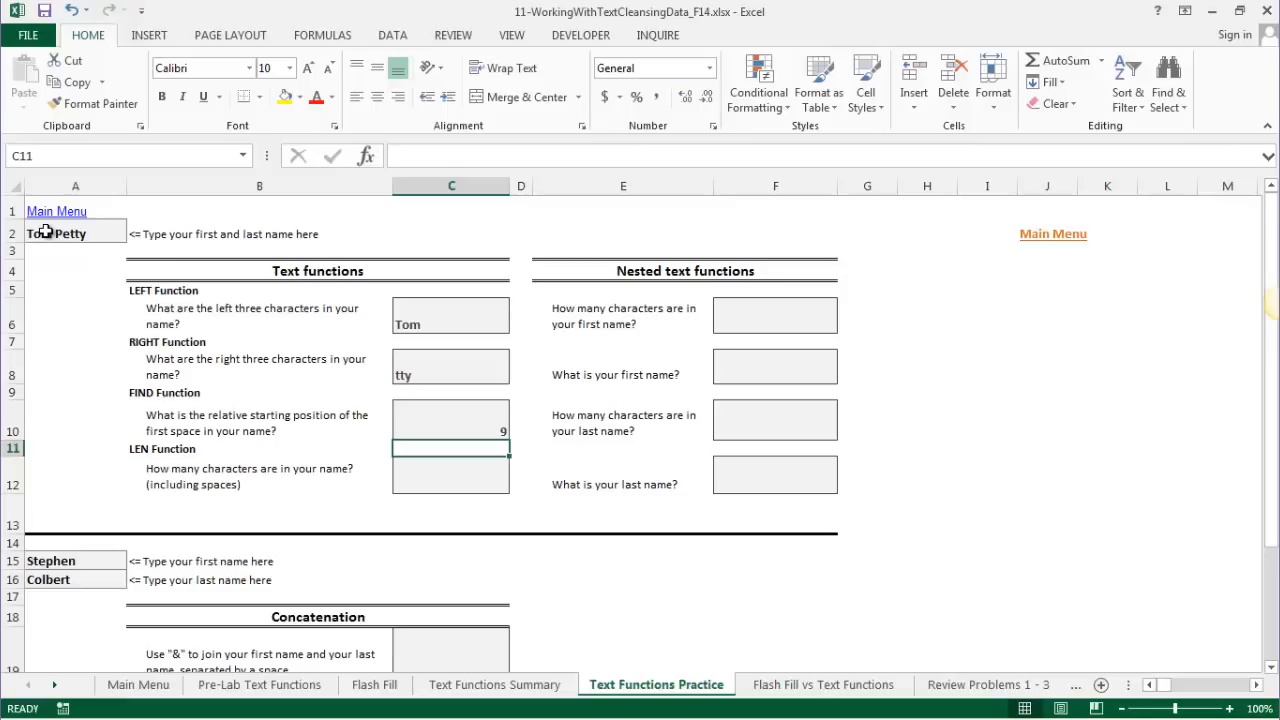
{"action": "key", "text": "Up"}
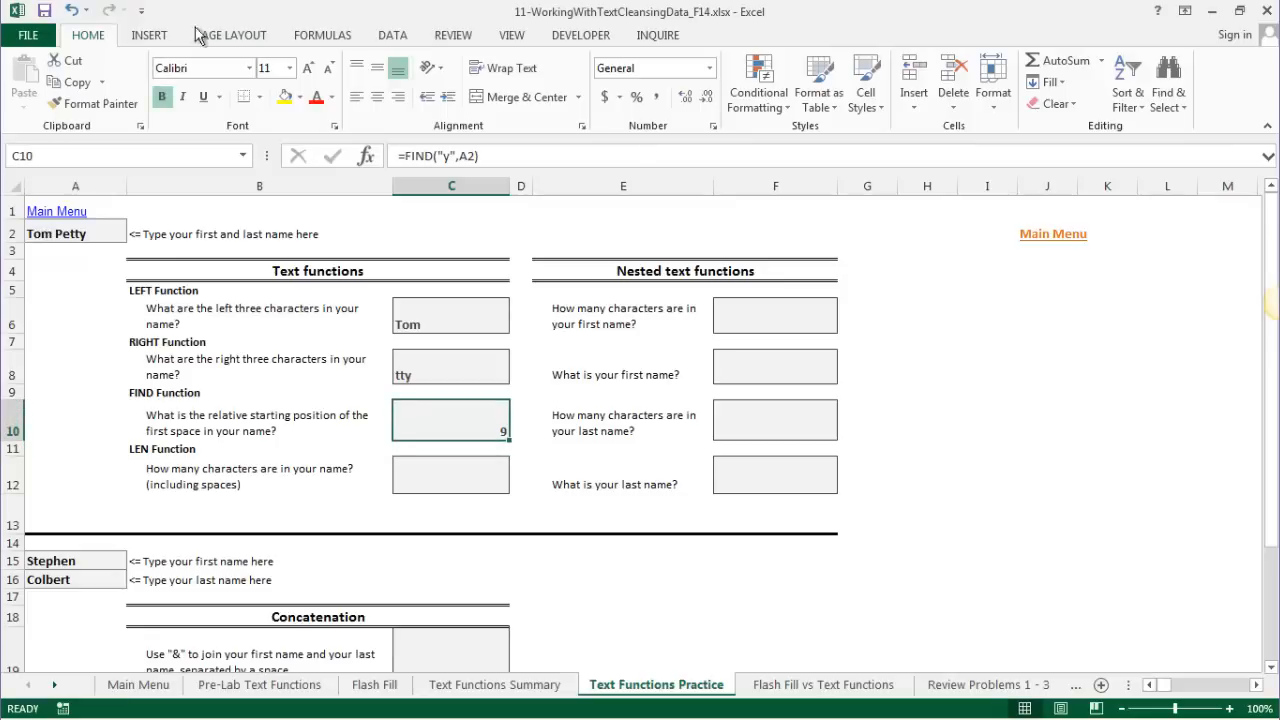
- Change C10's formula to =FIND(" ",A2) so it returns 4
{"action": "left_click", "coordinate": [451, 155]}
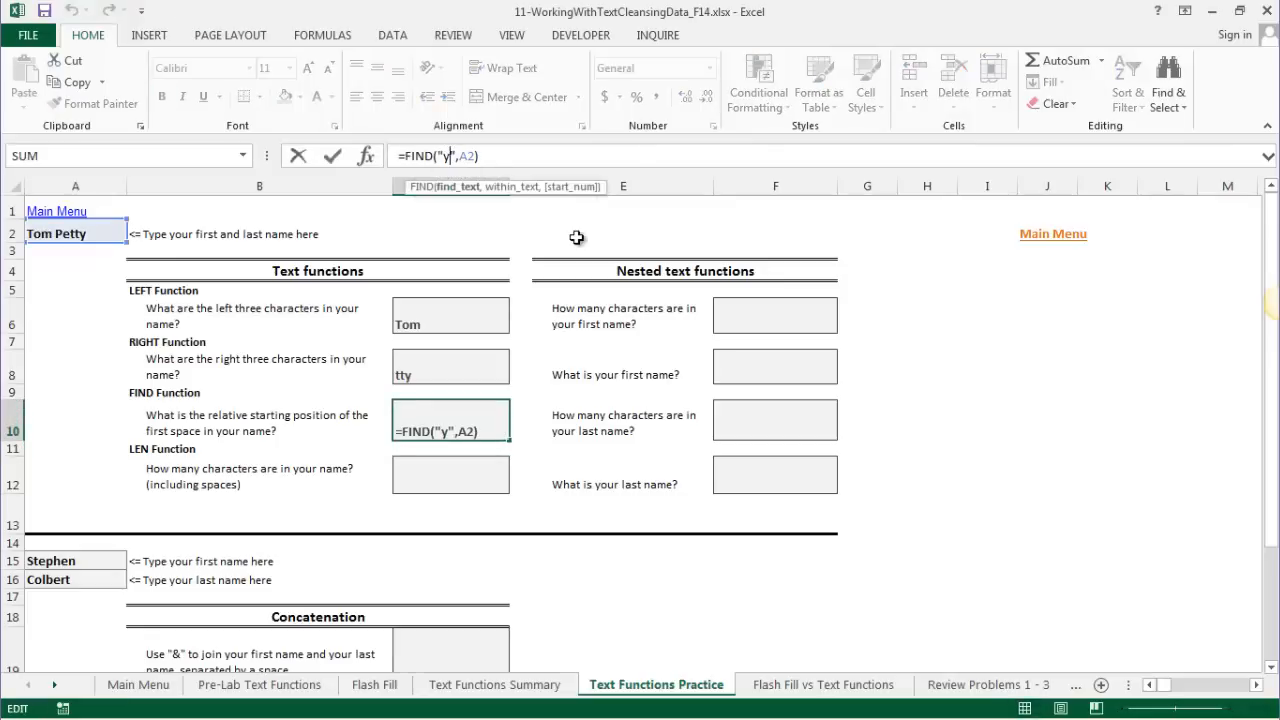
{"action": "key", "text": "BackSpace"}
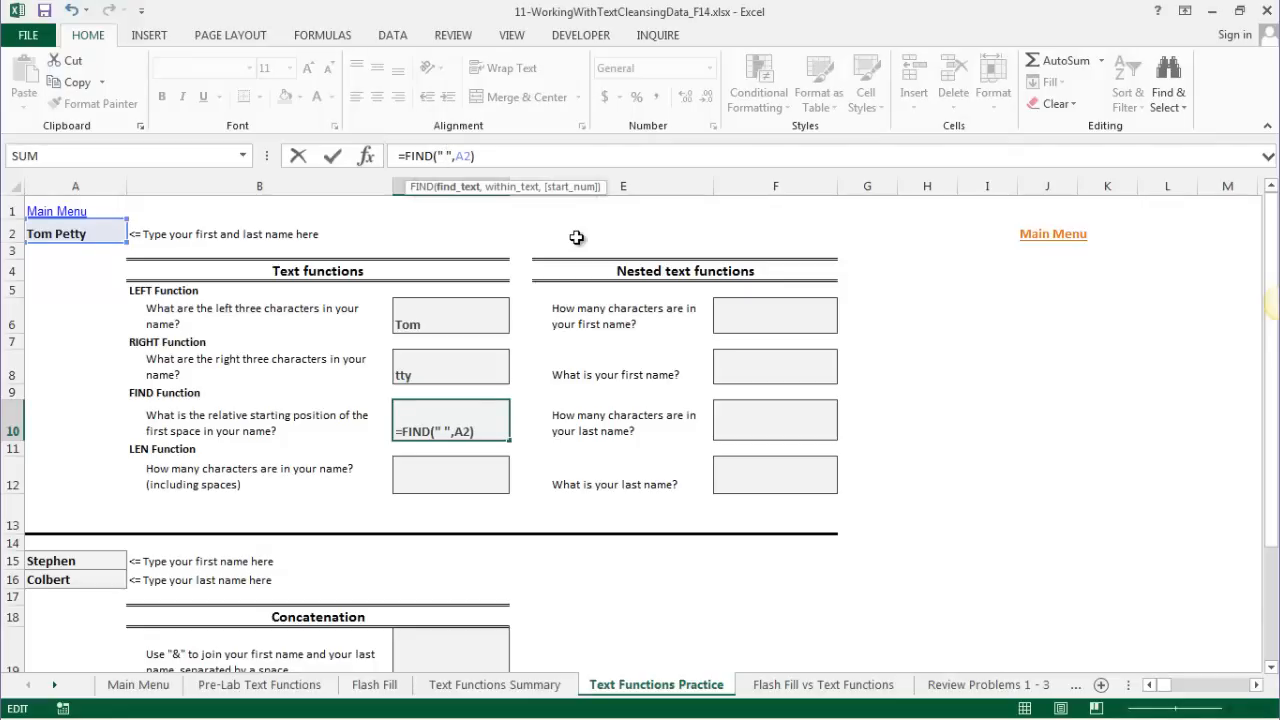
{"action": "key", "text": "Return"}
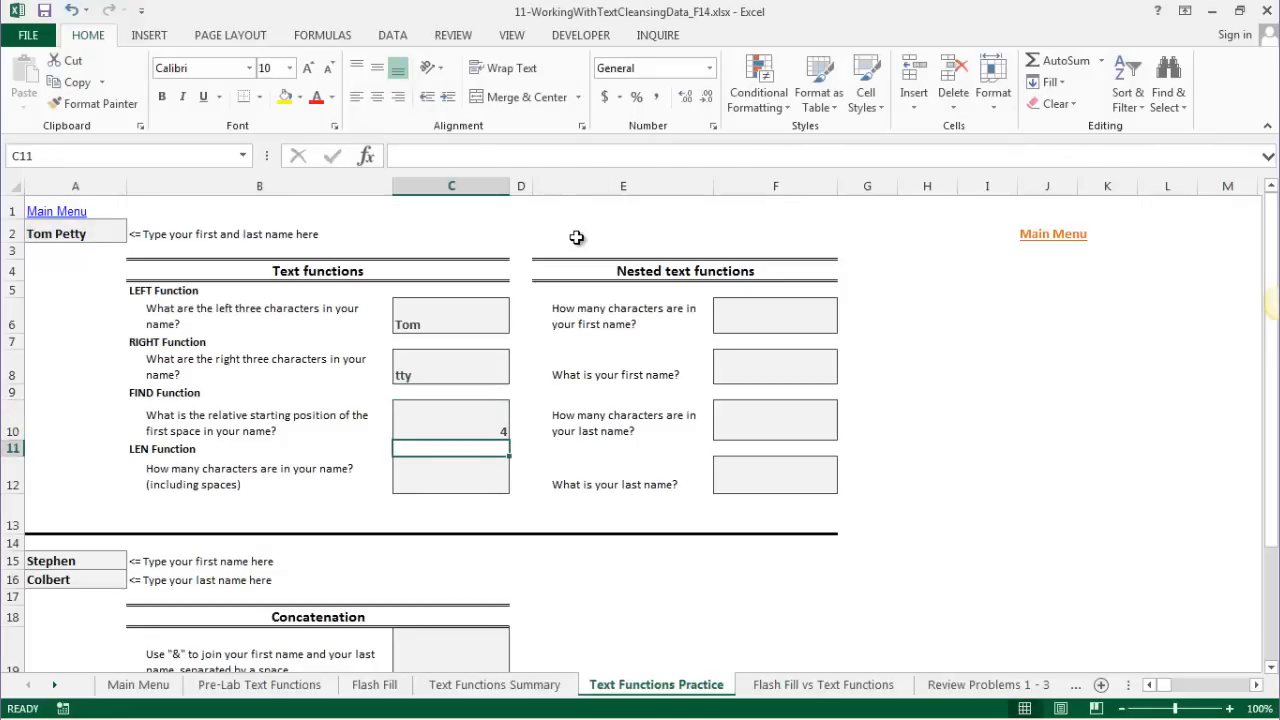
{"action": "left_click", "coordinate": [450, 414]}
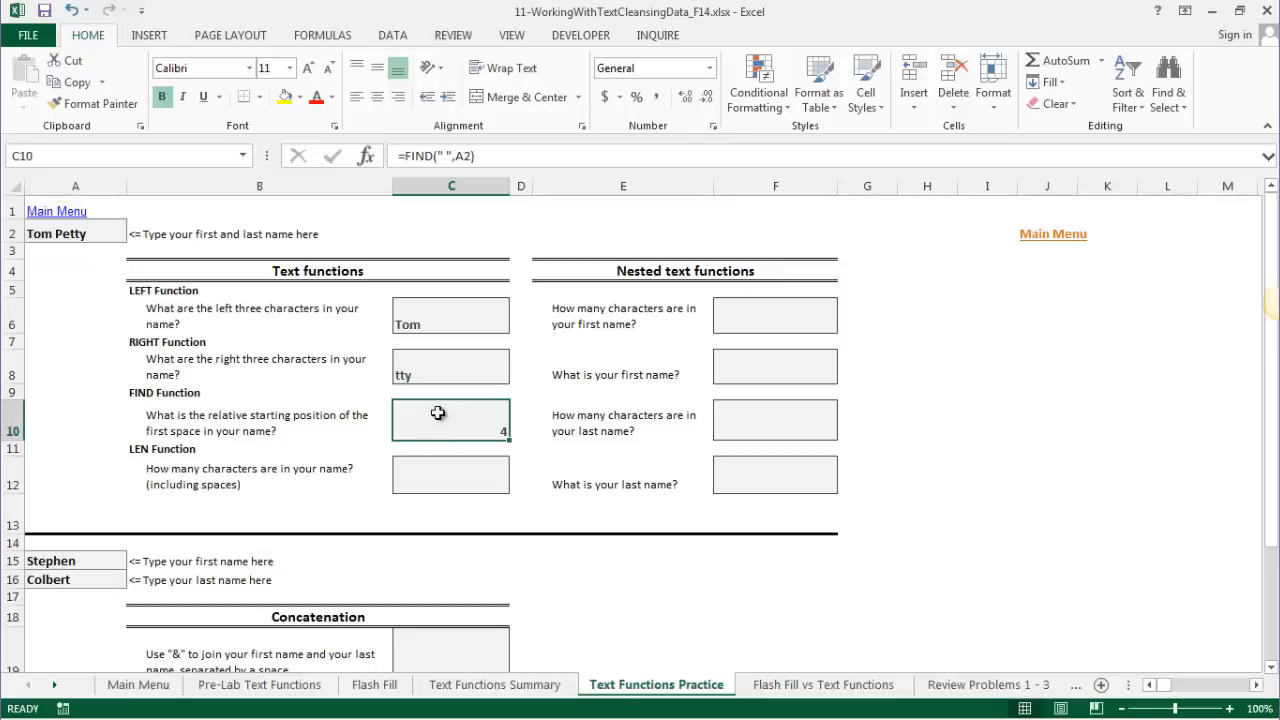
- Enter =LEN(A2) in C12 to count the 9 characters of the name
{"action": "left_click", "coordinate": [459, 475]}
{"action": "type", "text": "=LEN"}
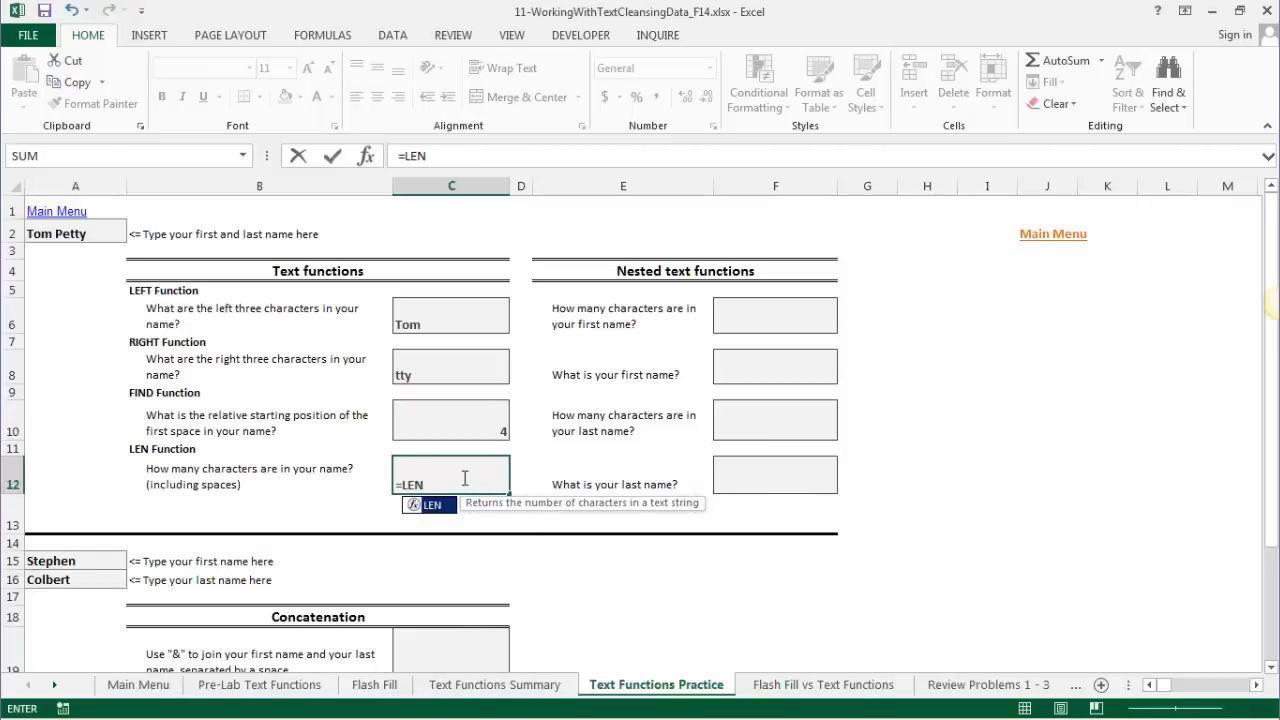
{"action": "type", "text": "("}
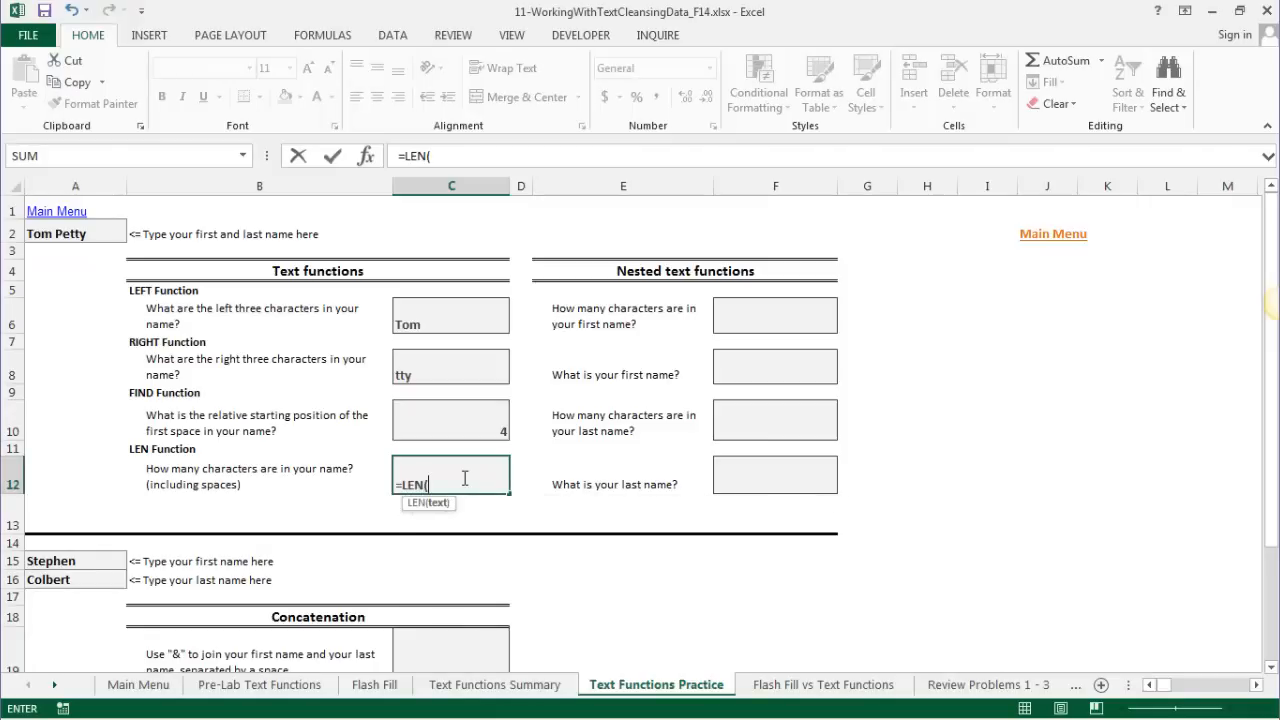
{"action": "left_click", "coordinate": [55, 234]}
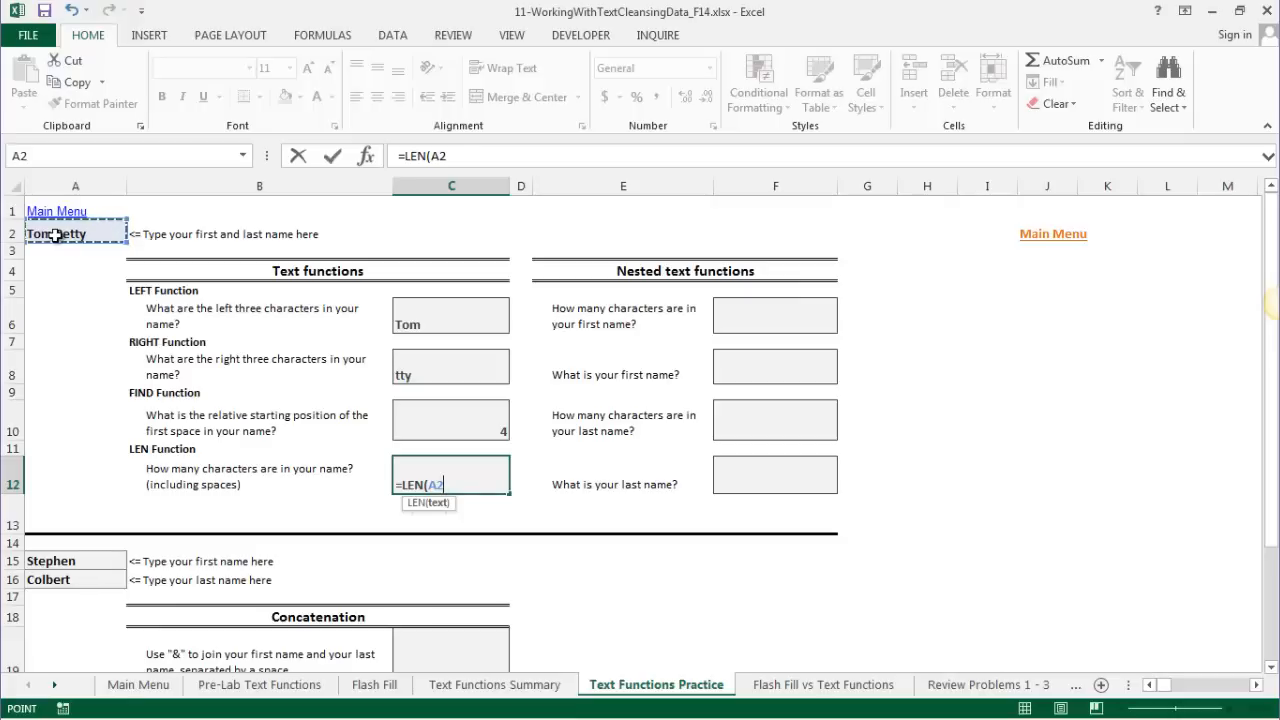
{"action": "type", "text": ")"}
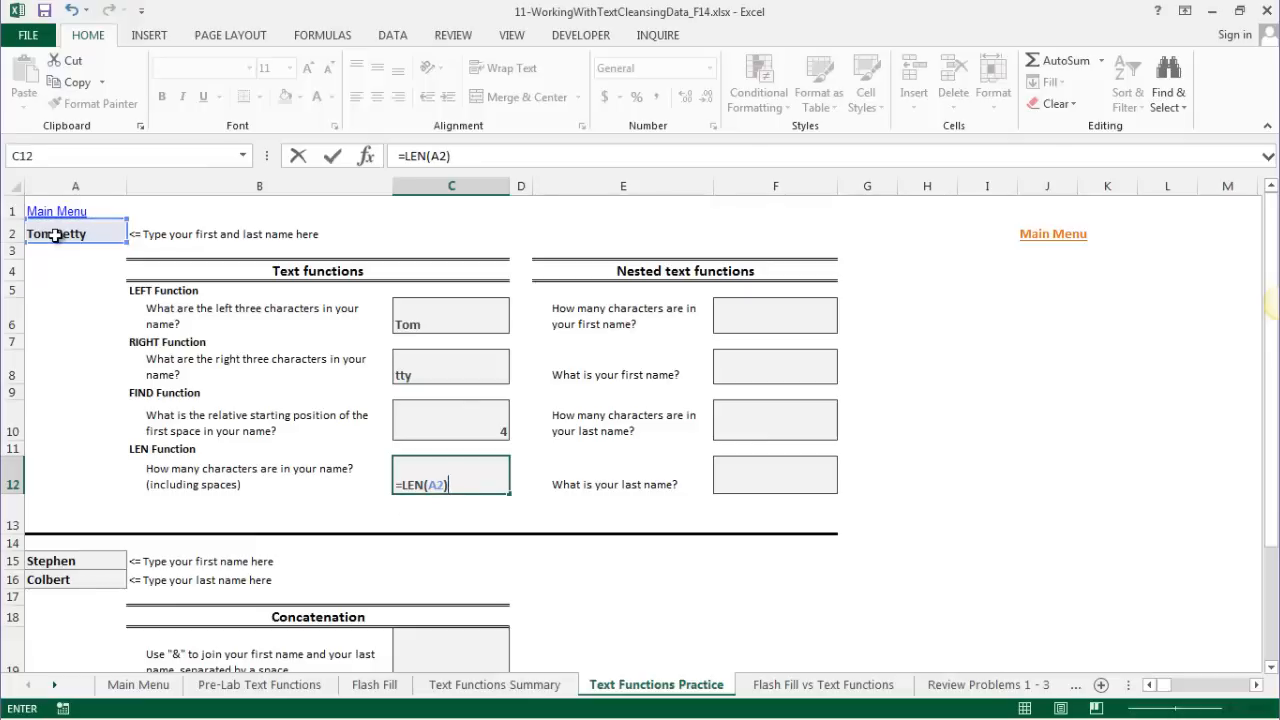
{"action": "key", "text": "Return"}
{"action": "left_click", "coordinate": [55, 234]}
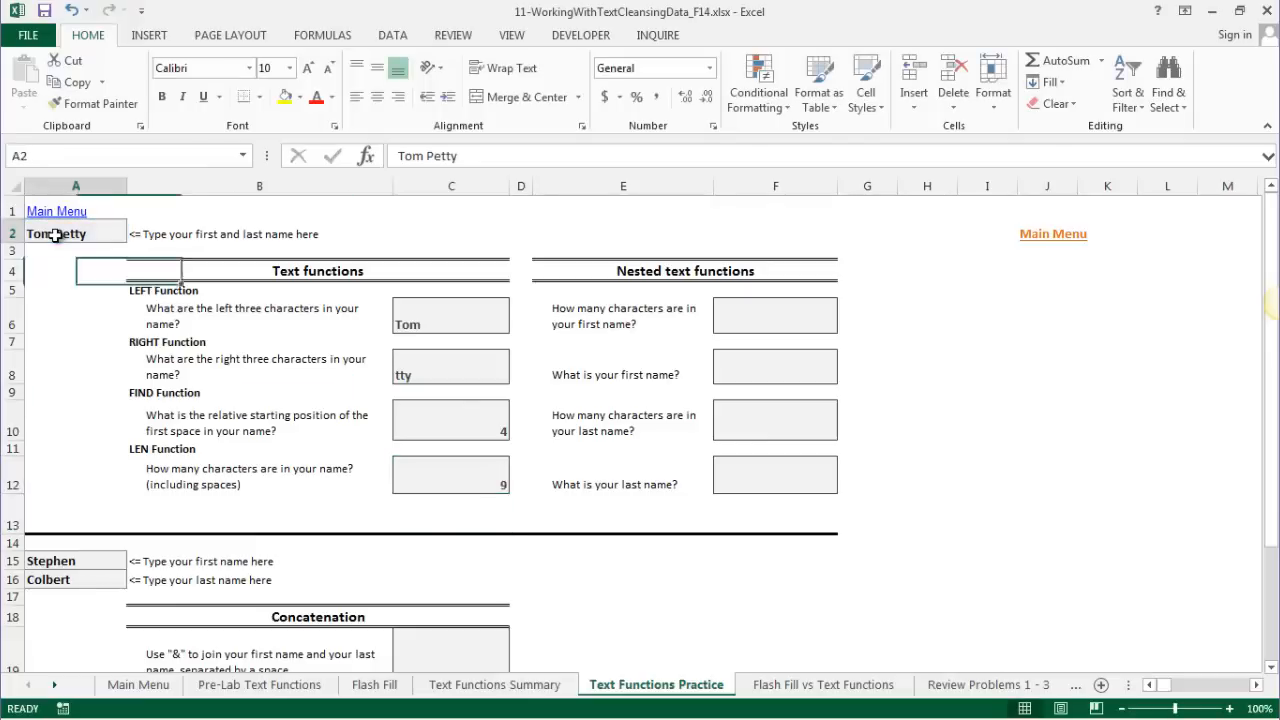
{"action": "left_click", "coordinate": [466, 155]}
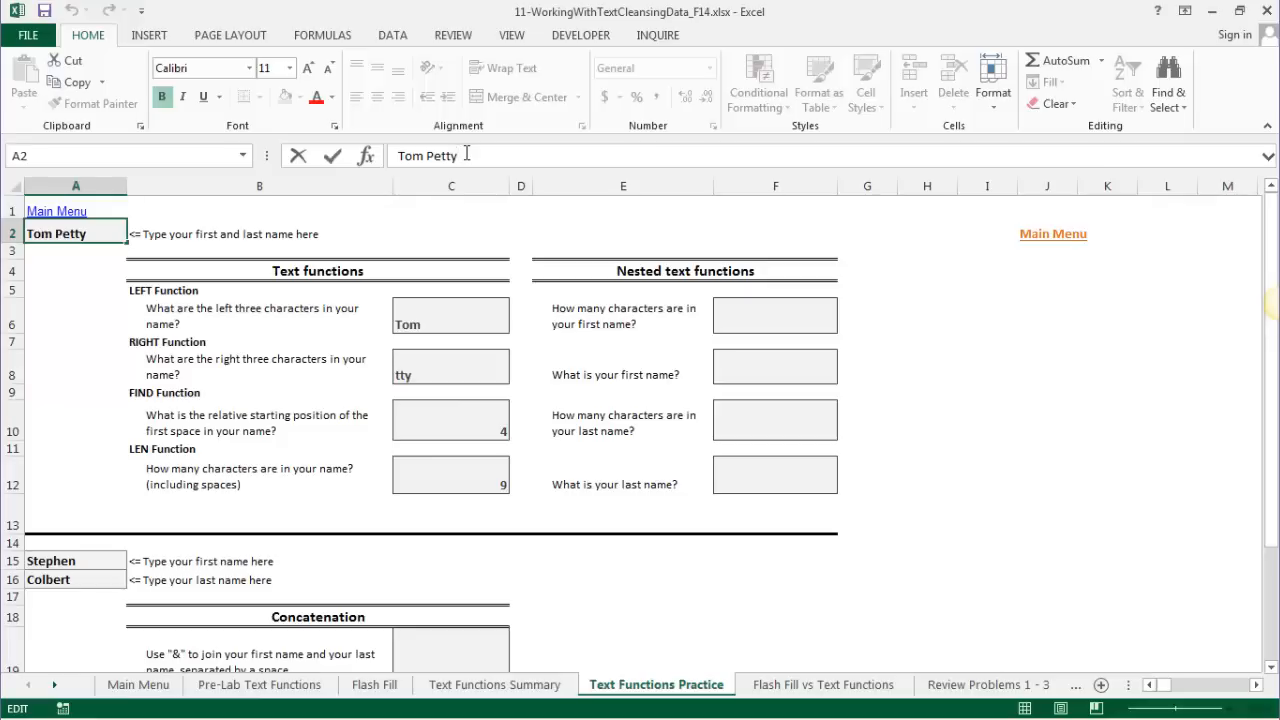
{"action": "key", "text": "Return"}
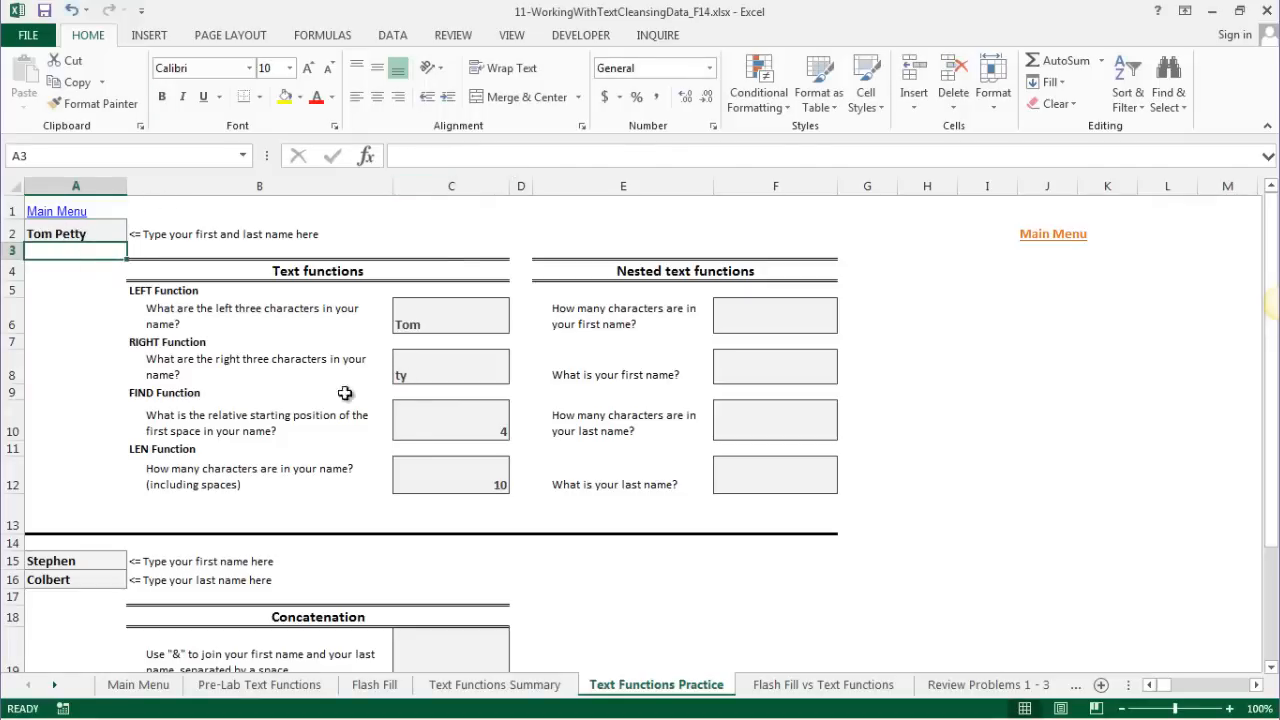
{"action": "left_click", "coordinate": [458, 474]}
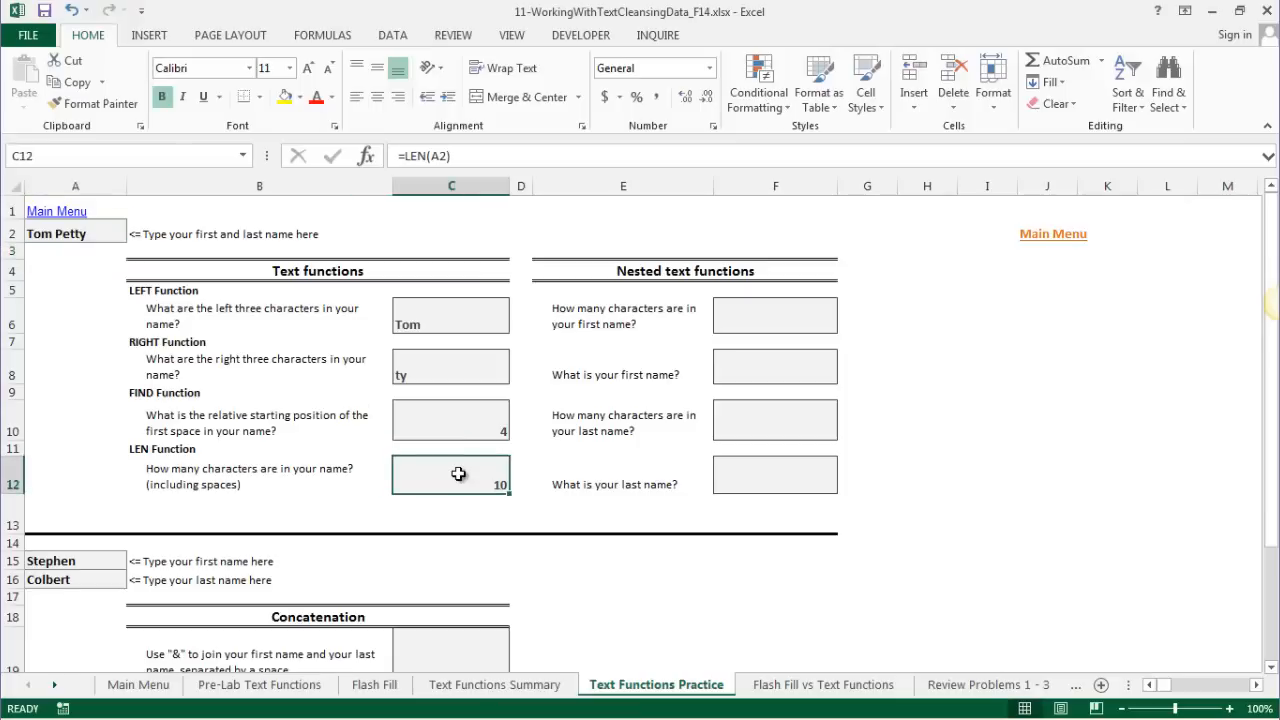
{"action": "left_click", "coordinate": [105, 230]}
{"action": "left_click", "coordinate": [504, 157]}
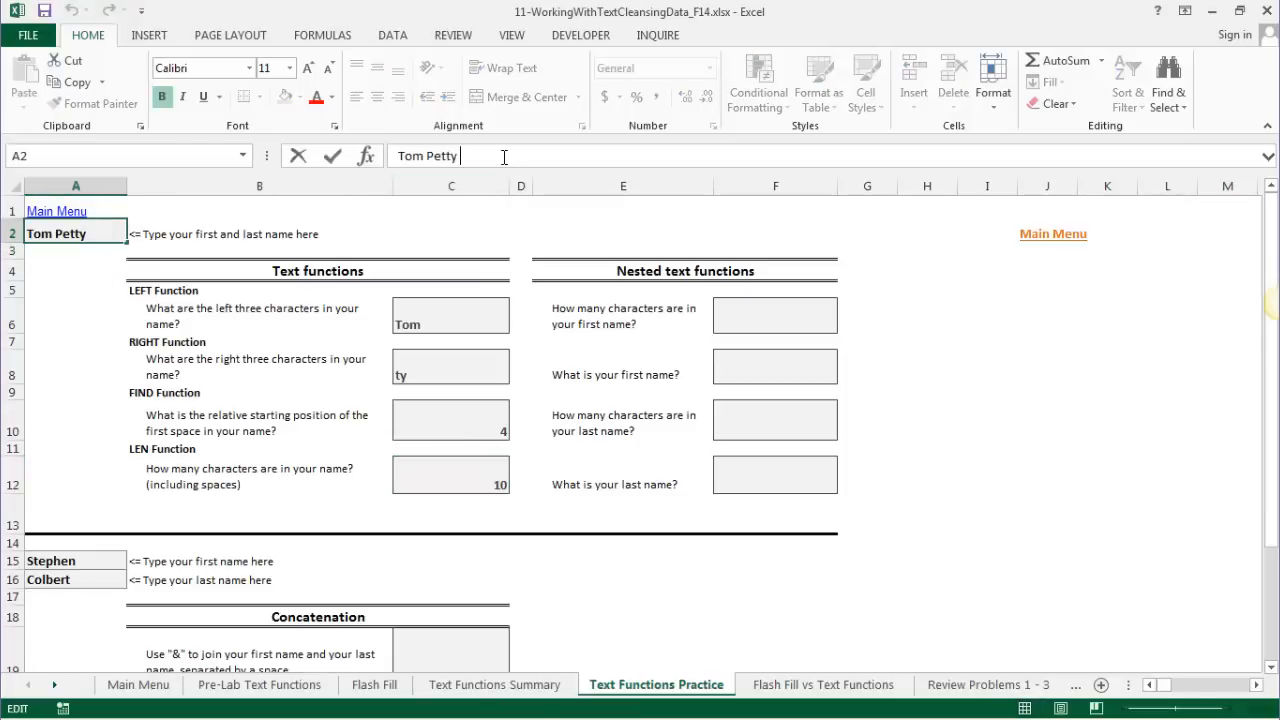
{"action": "key", "text": "BackSpace"}
{"action": "key", "text": "Return"}
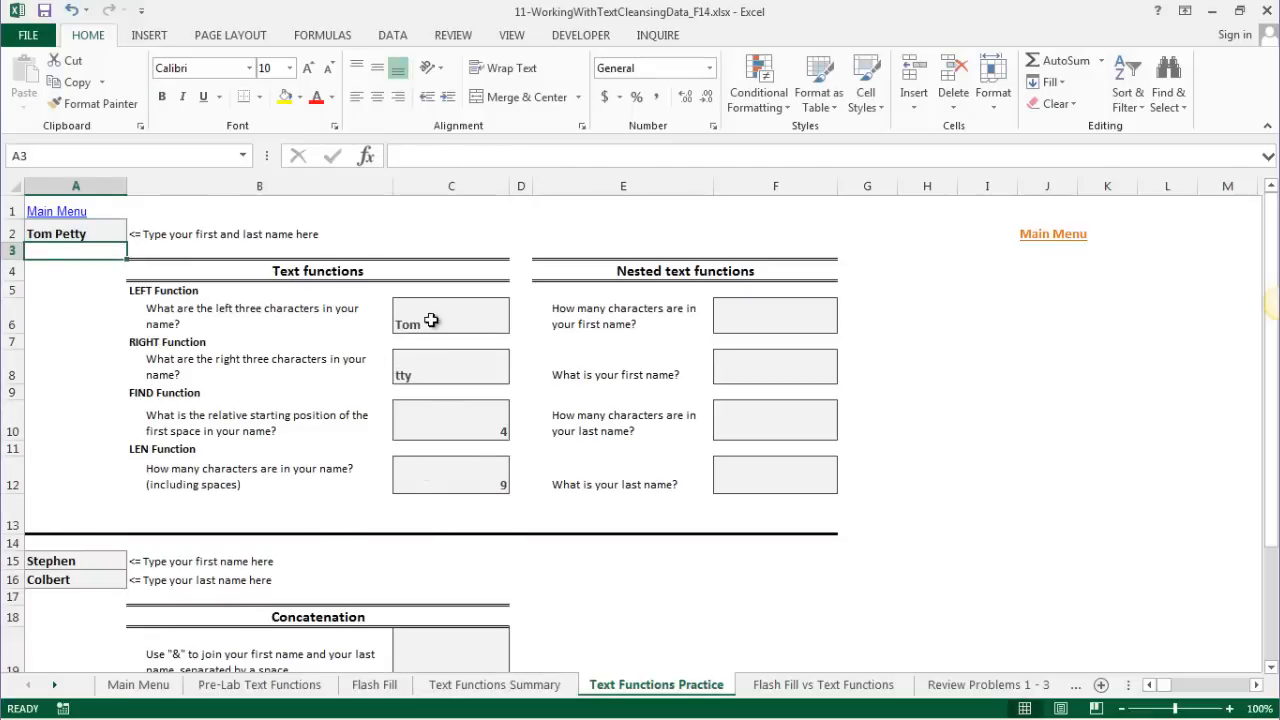
{"action": "scroll", "coordinate": [434, 434], "scroll_direction": "down", "scroll_amount": 3}
{"action": "scroll", "coordinate": [764, 500], "scroll_direction": "up", "scroll_amount": 3}
- Enter =FIND(" ",A2) in F6, correcting the reference from A1 to A2
{"action": "left_click", "coordinate": [760, 324]}
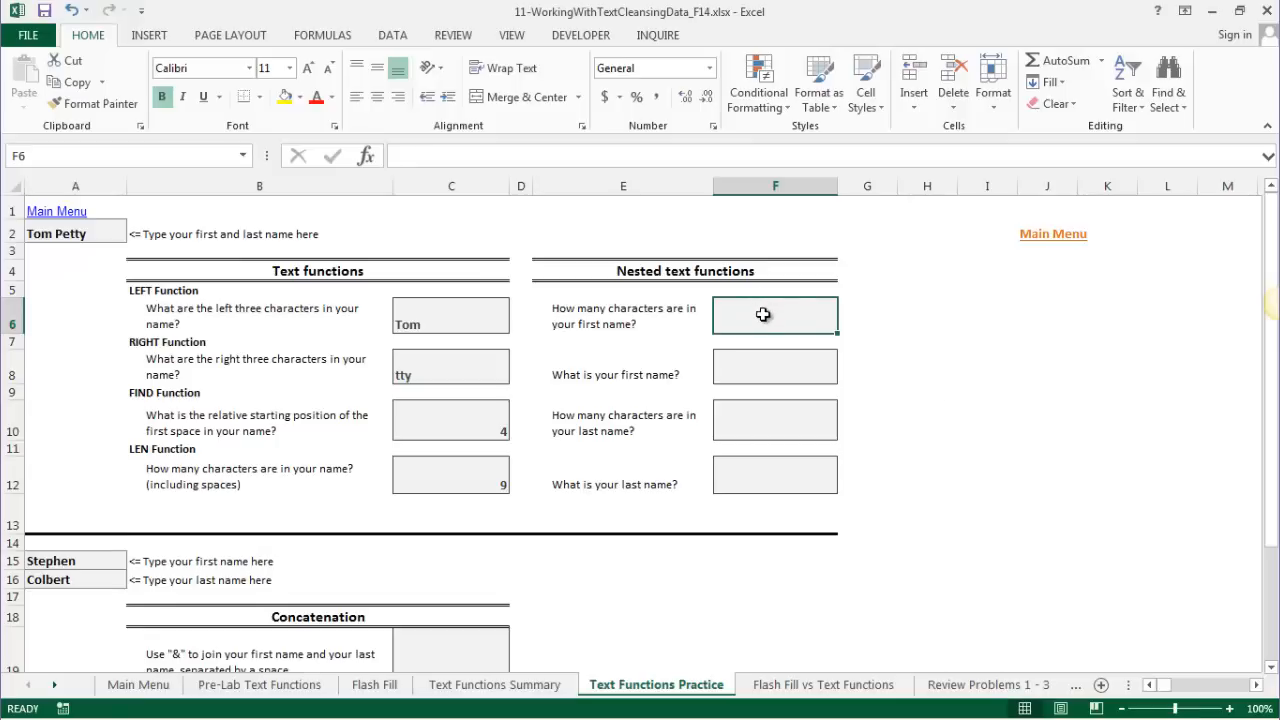
{"action": "type", "text": "=FI"}
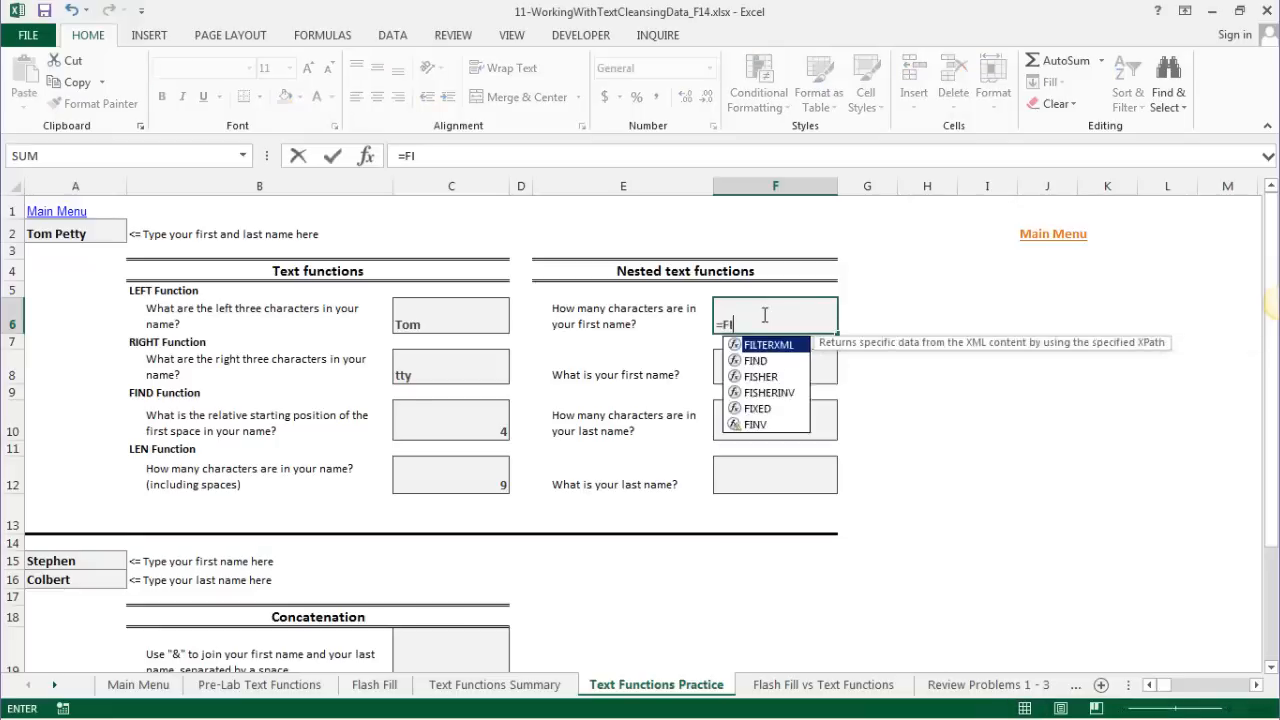
{"action": "type", "text": "ND("}
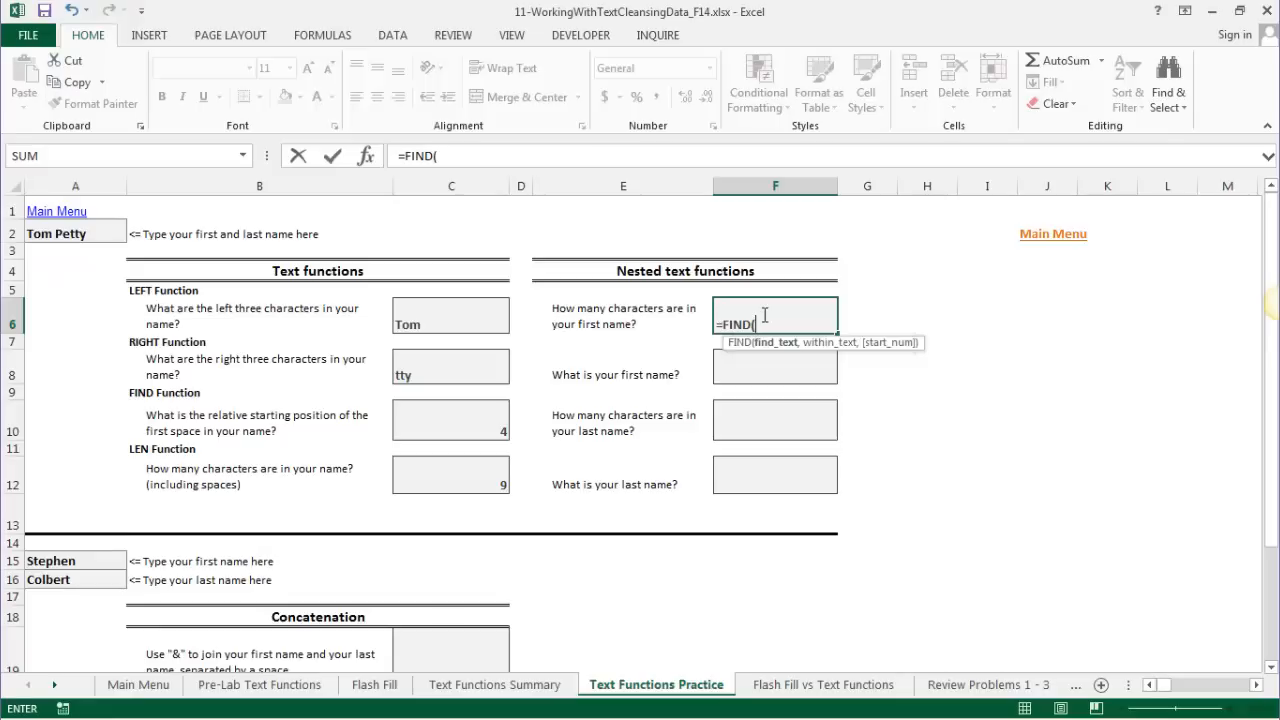
{"action": "type", "text": "\" \",A1"}
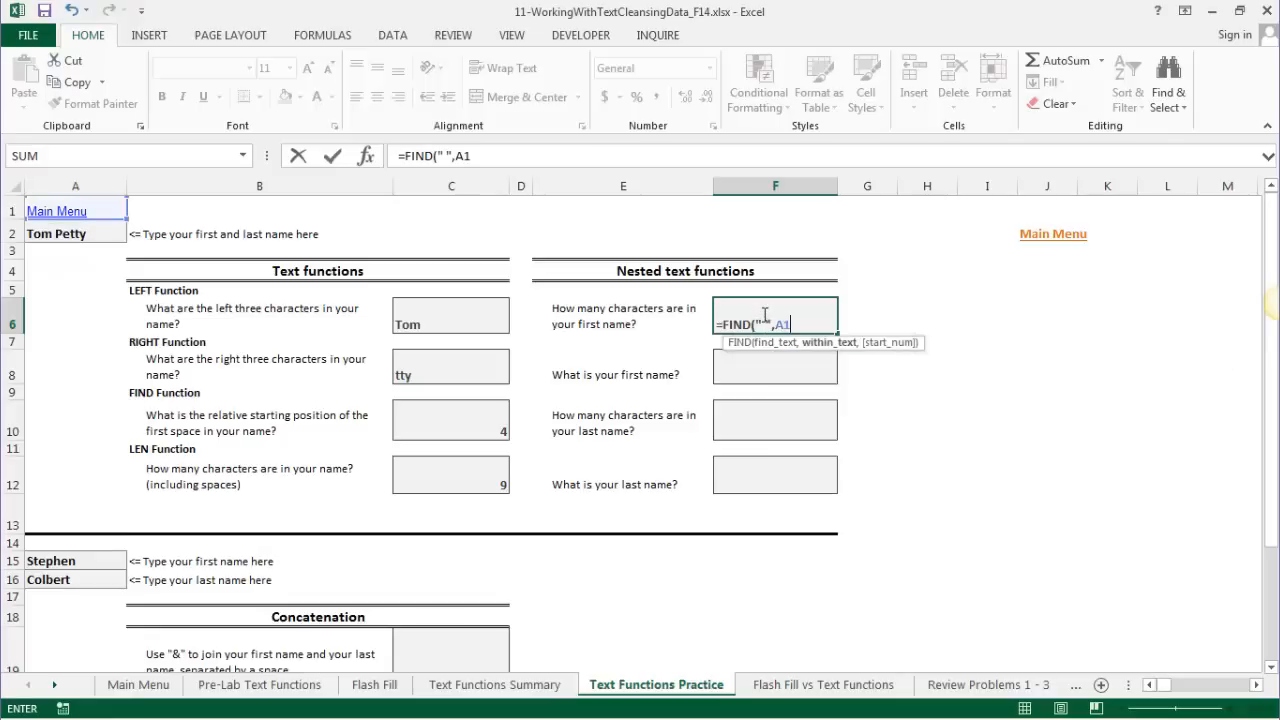
{"action": "key", "text": "BackSpace"}
{"action": "type", "text": "2"}
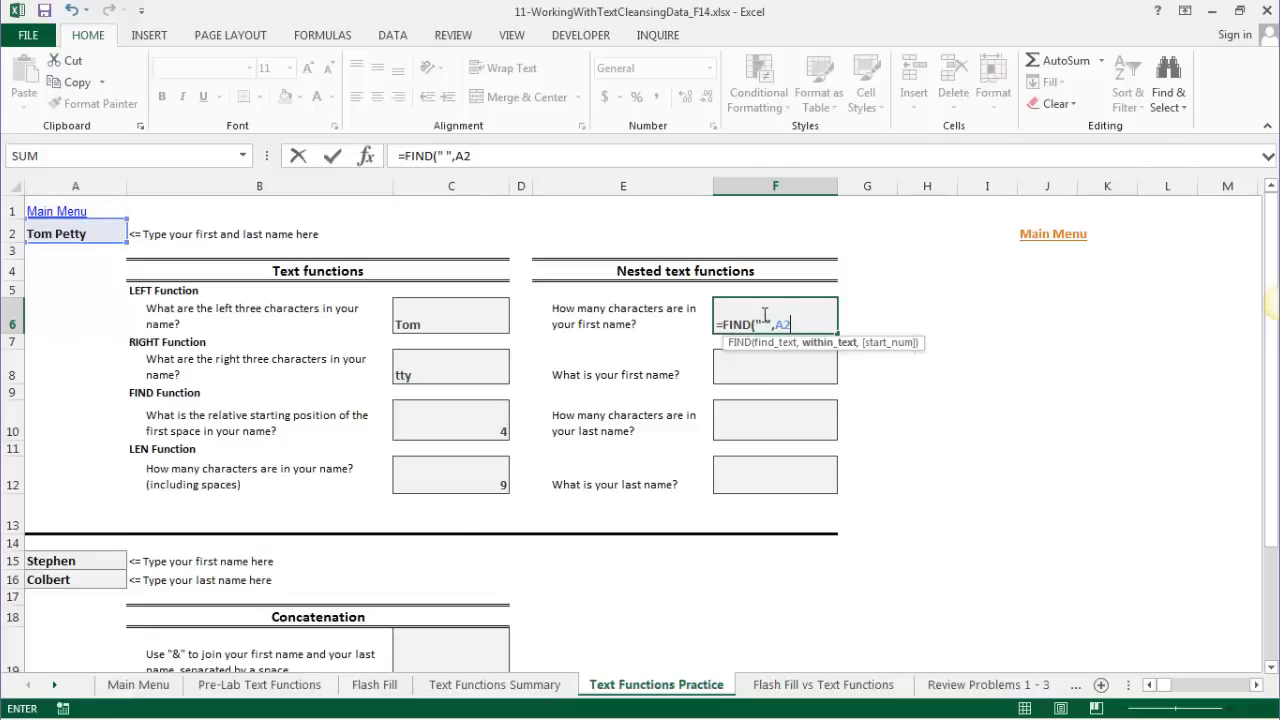
{"action": "type", "text": ")"}
{"action": "key", "text": "Return"}
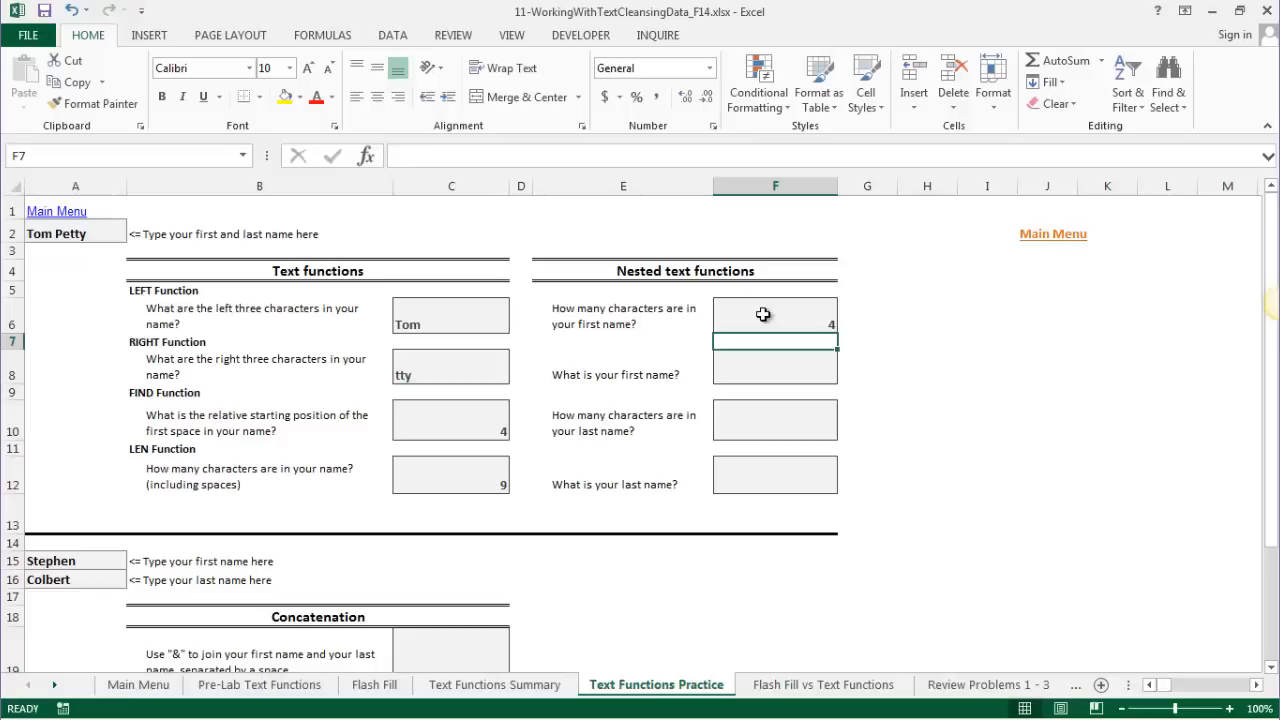
- Append -1 to F6's formula so it returns 3
{"action": "left_click", "coordinate": [763, 315]}
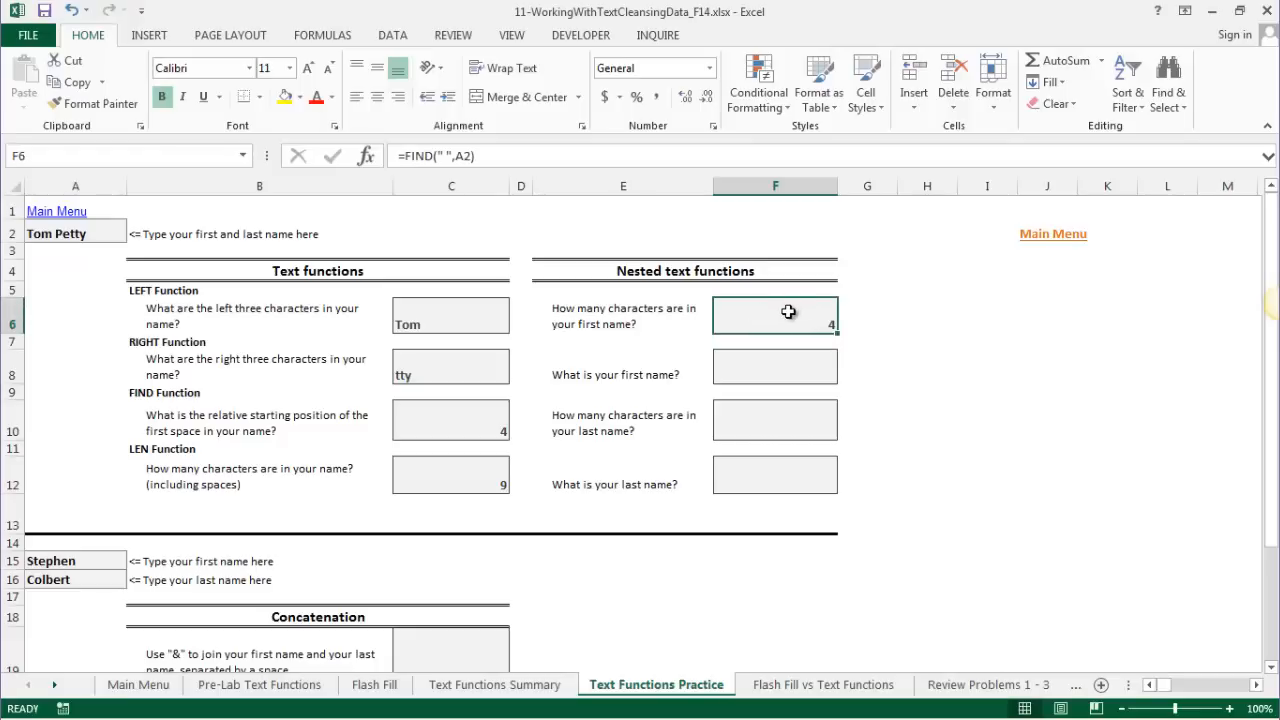
{"action": "left_click", "coordinate": [493, 160]}
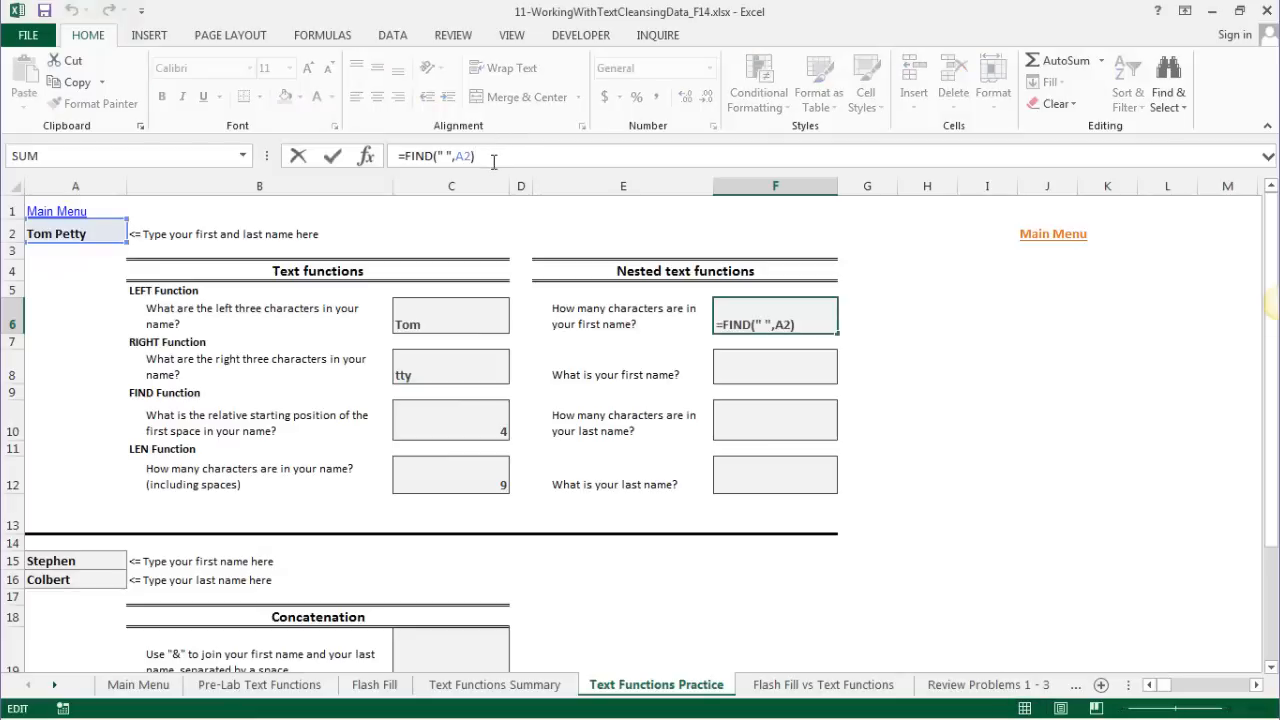
{"action": "type", "text": "-1"}
{"action": "key", "text": "Return"}
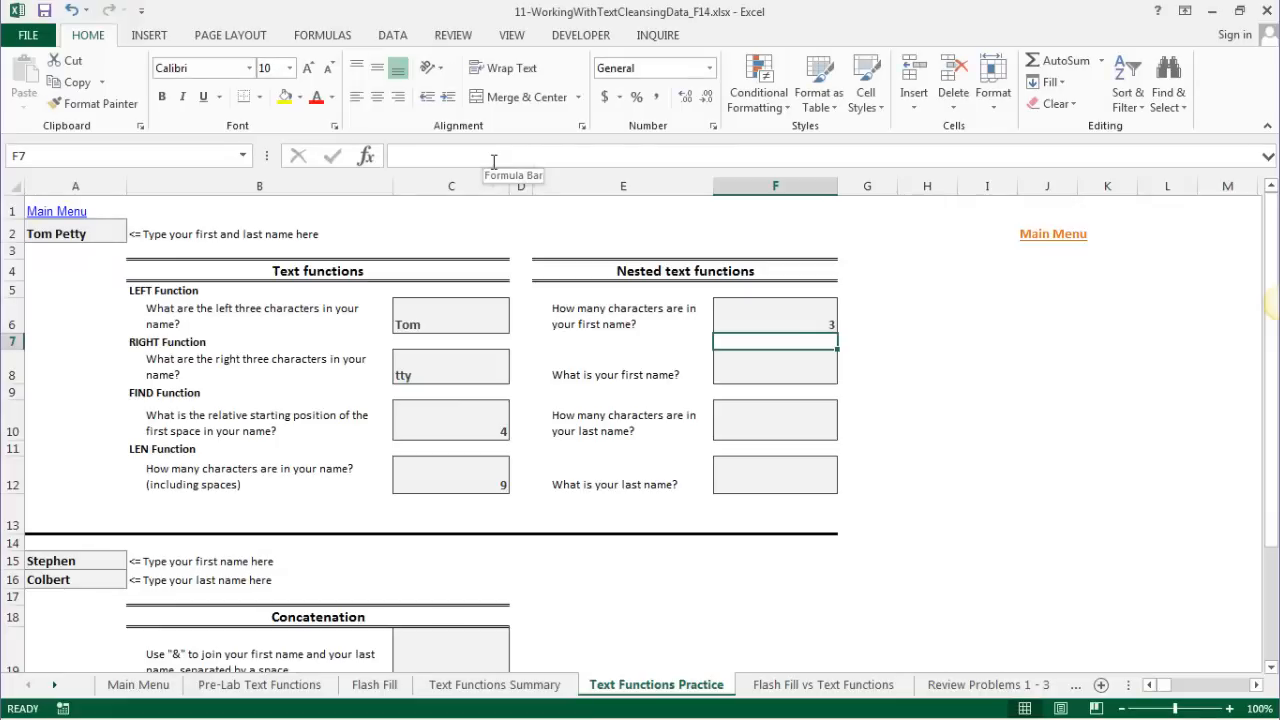
- Enter =LEFT(A2,FIND(" ",A2)-1) in F8 to return the first name Tom
{"action": "left_click", "coordinate": [761, 376]}
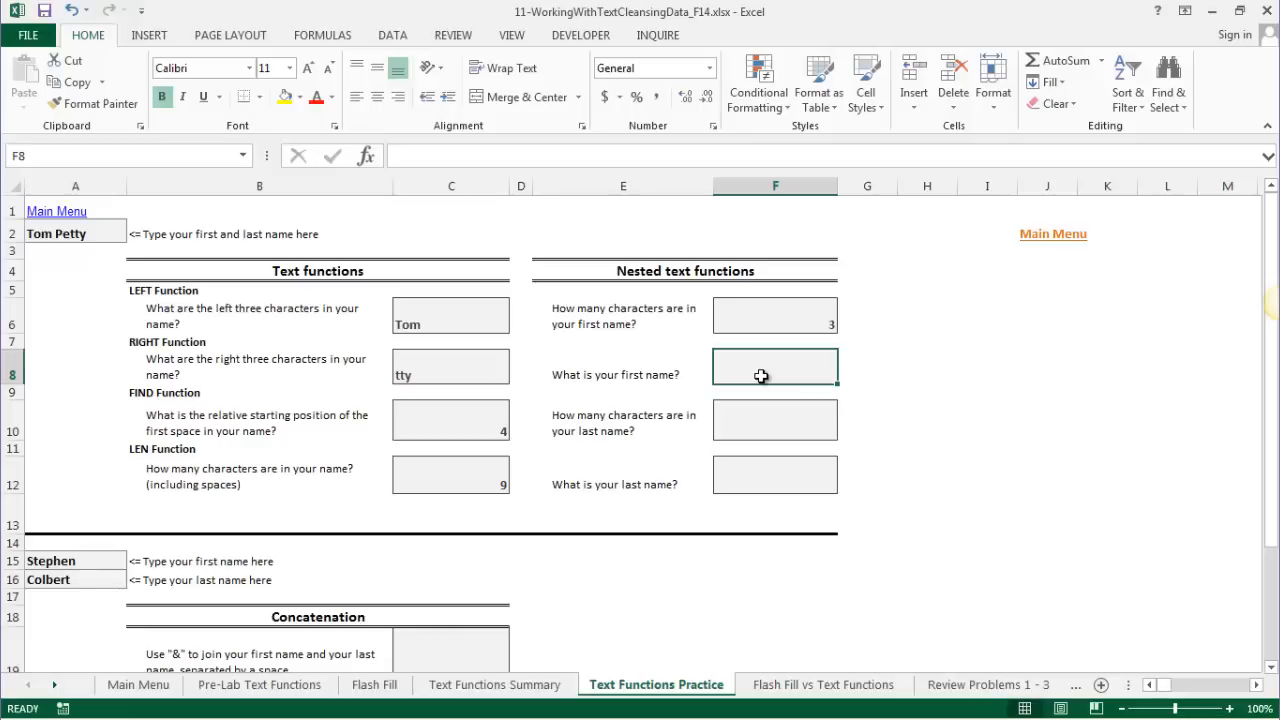
{"action": "type", "text": "="}
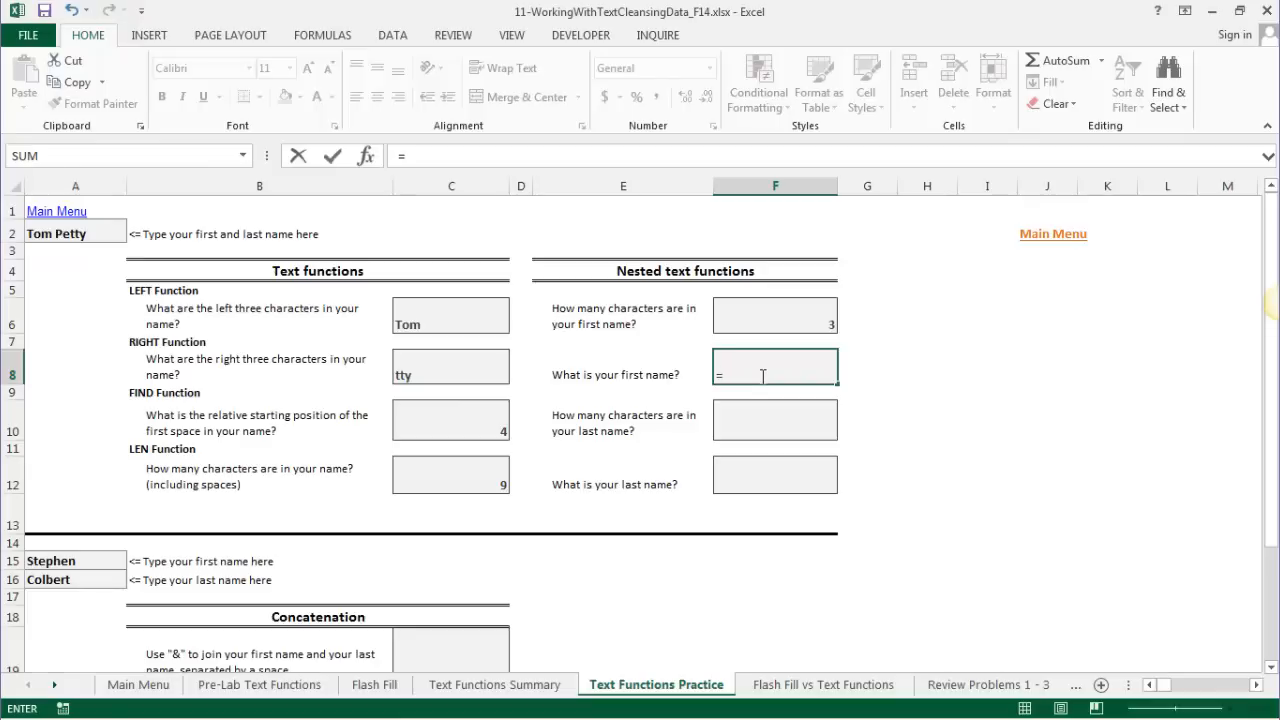
{"action": "type", "text": "LEFT("}
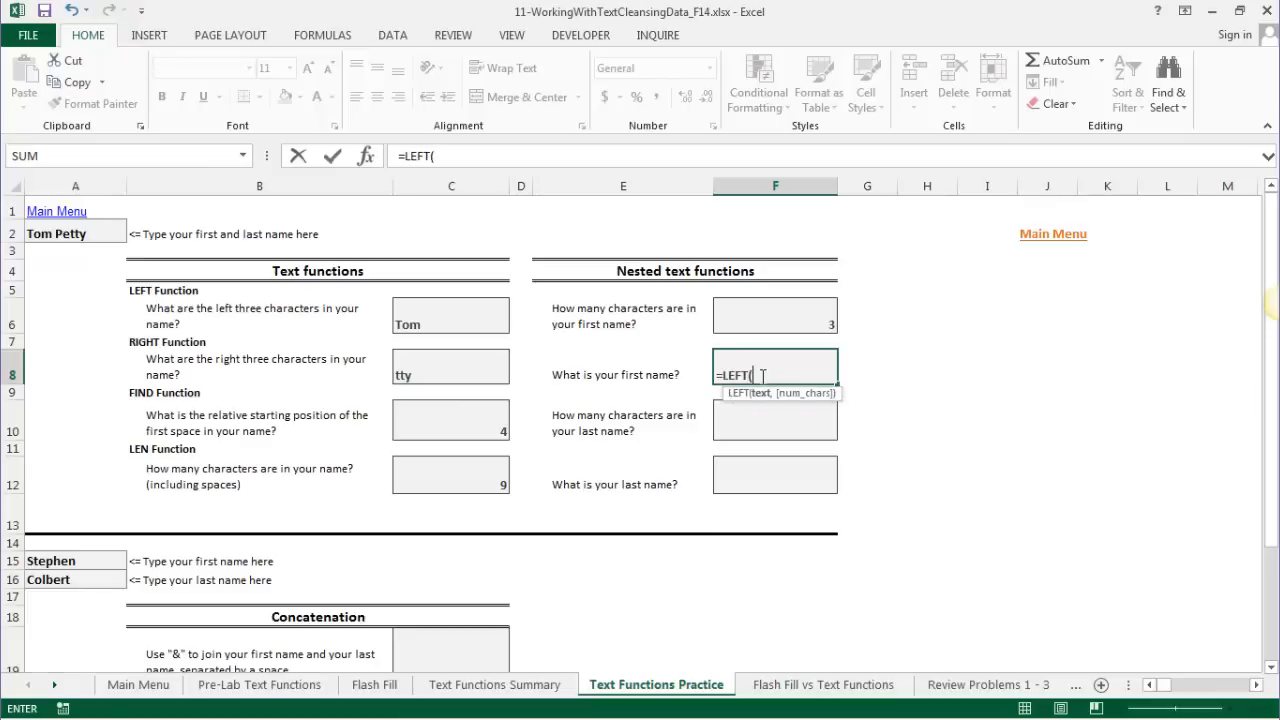
{"action": "type", "text": "A"}
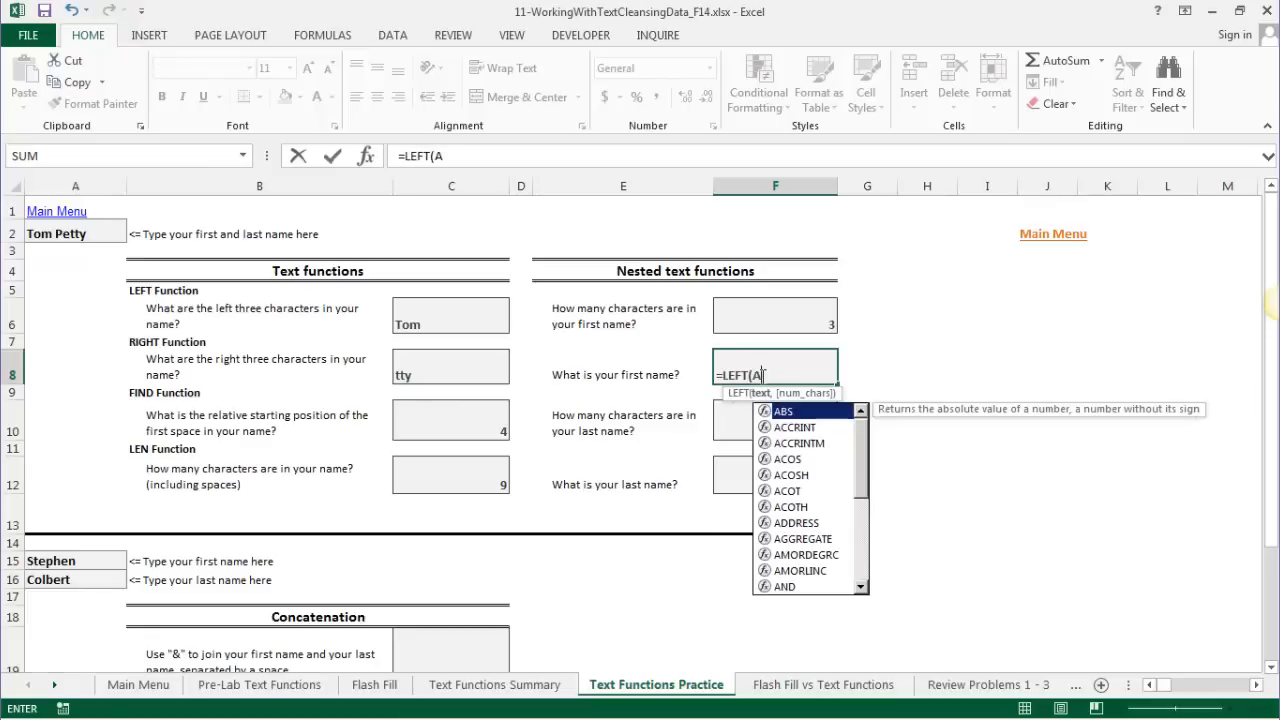
{"action": "type", "text": "2,FIND("}
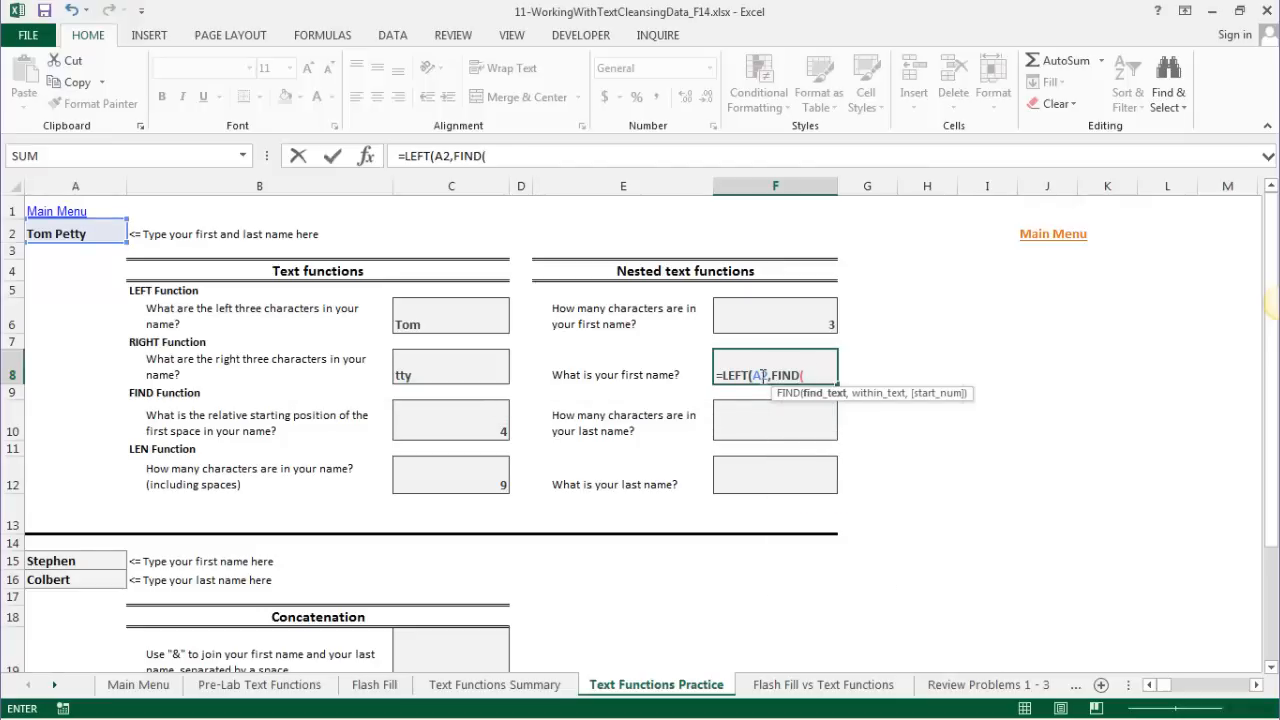
{"action": "type", "text": "\" \",A2"}
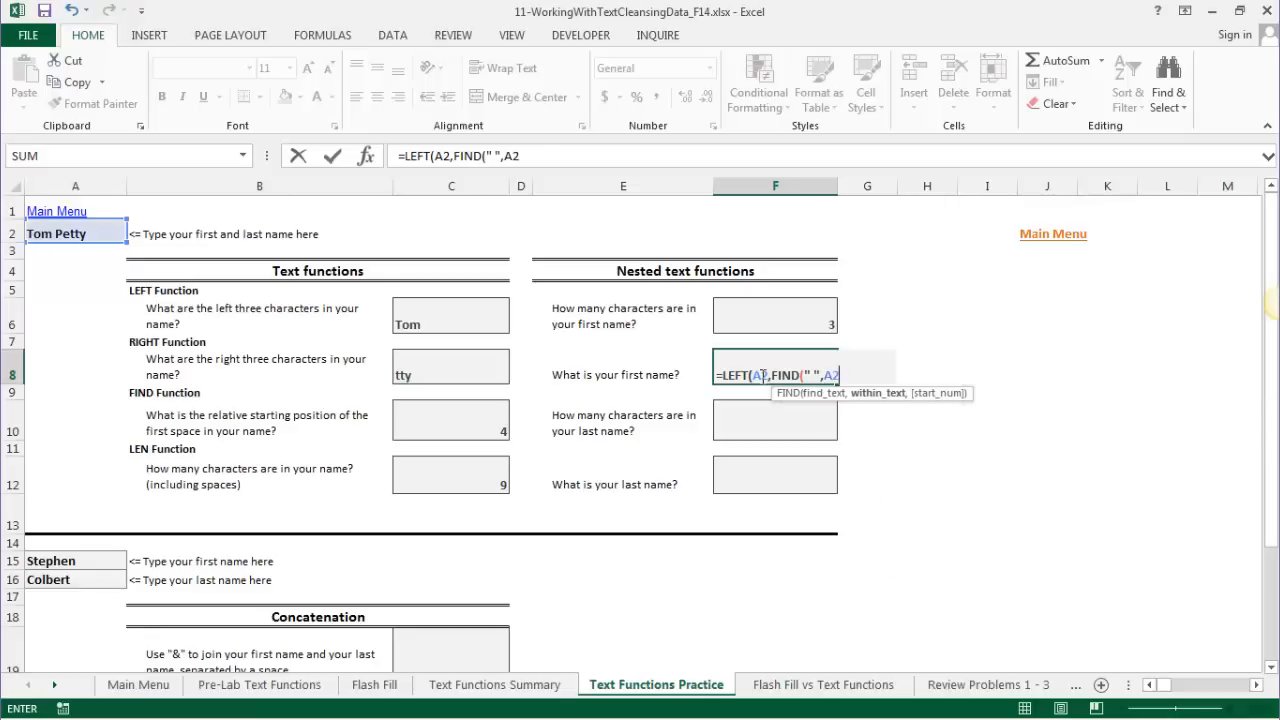
{"action": "type", "text": ")"}
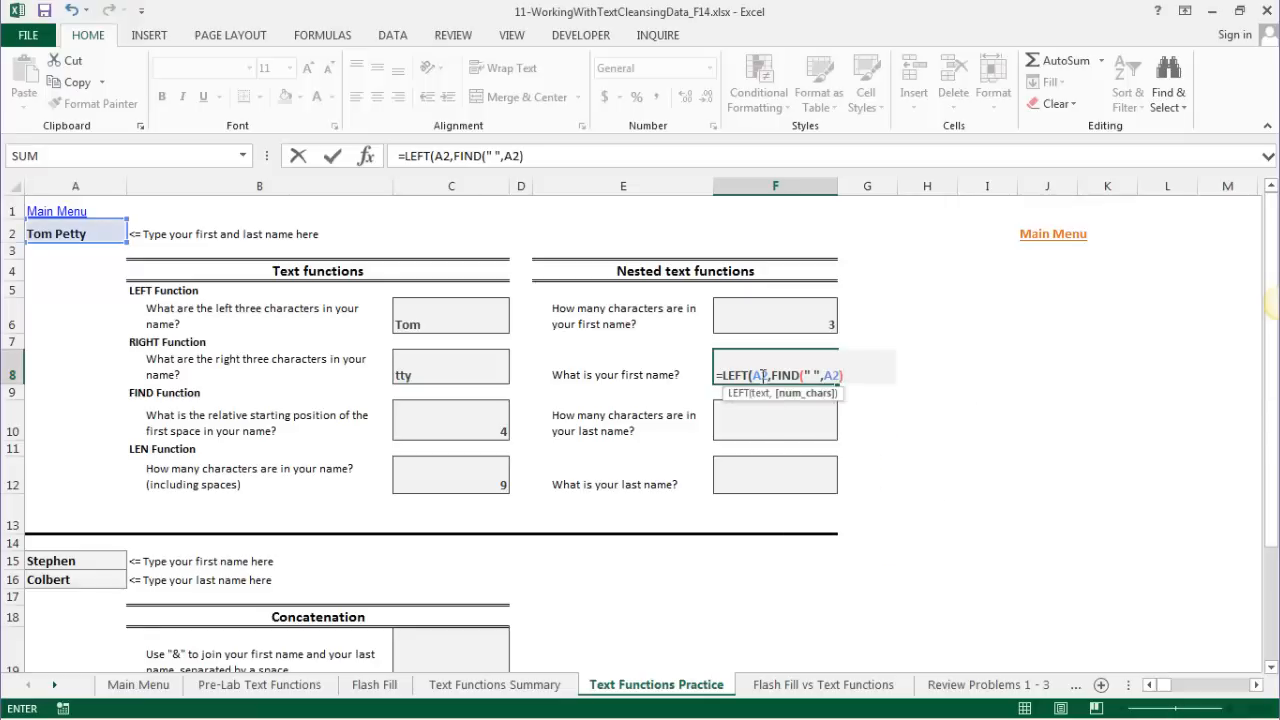
{"action": "type", "text": "-1)"}
{"action": "key", "text": "Return"}
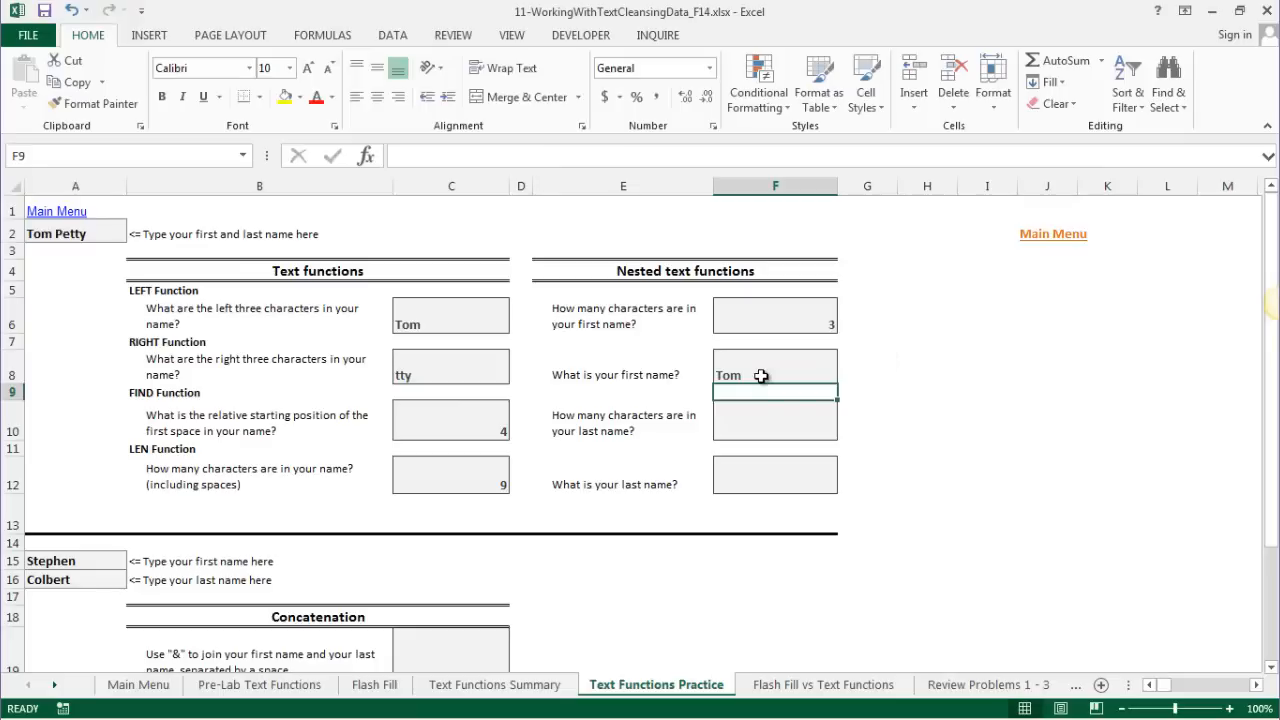
{"action": "left_click", "coordinate": [52, 236]}
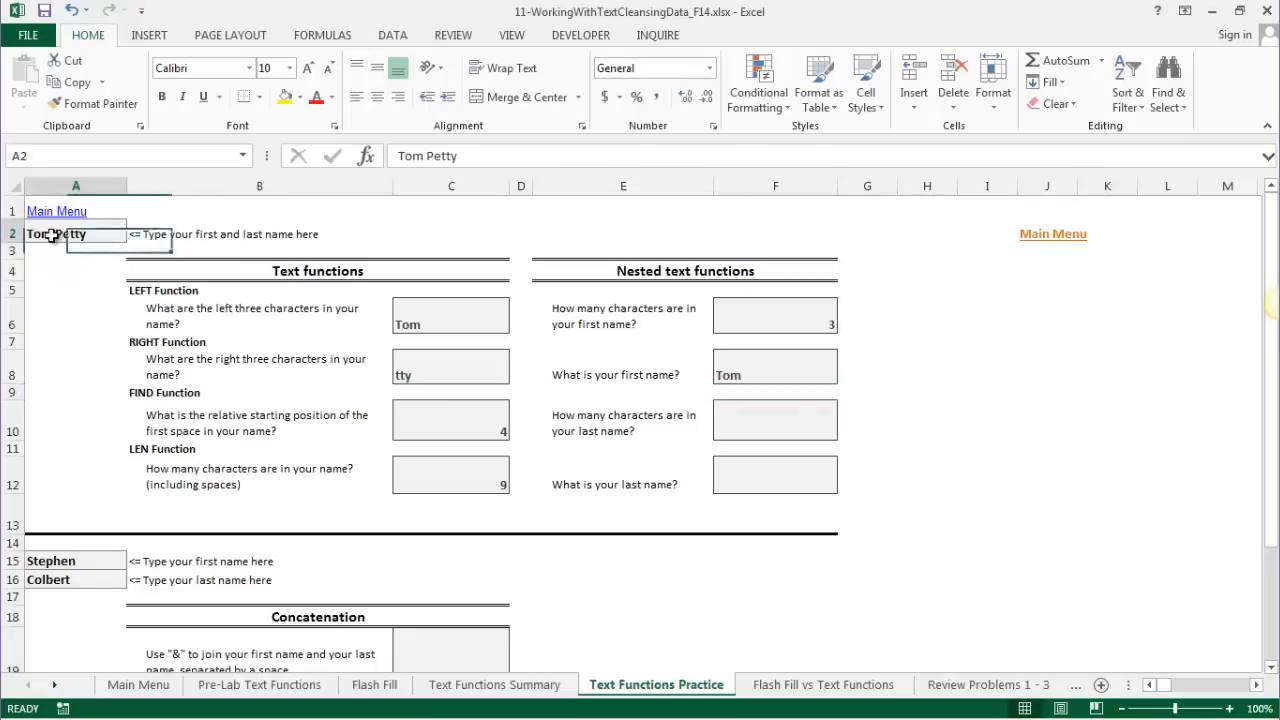
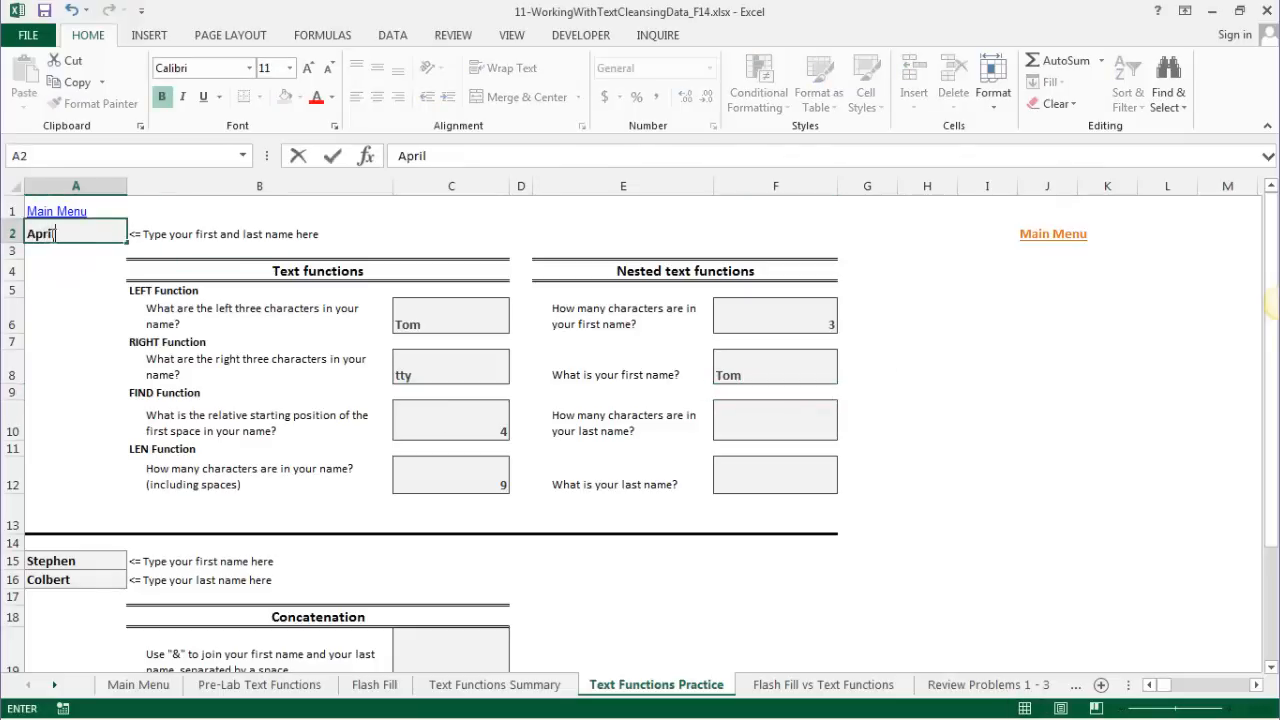
{"action": "key", "text": "Return"}
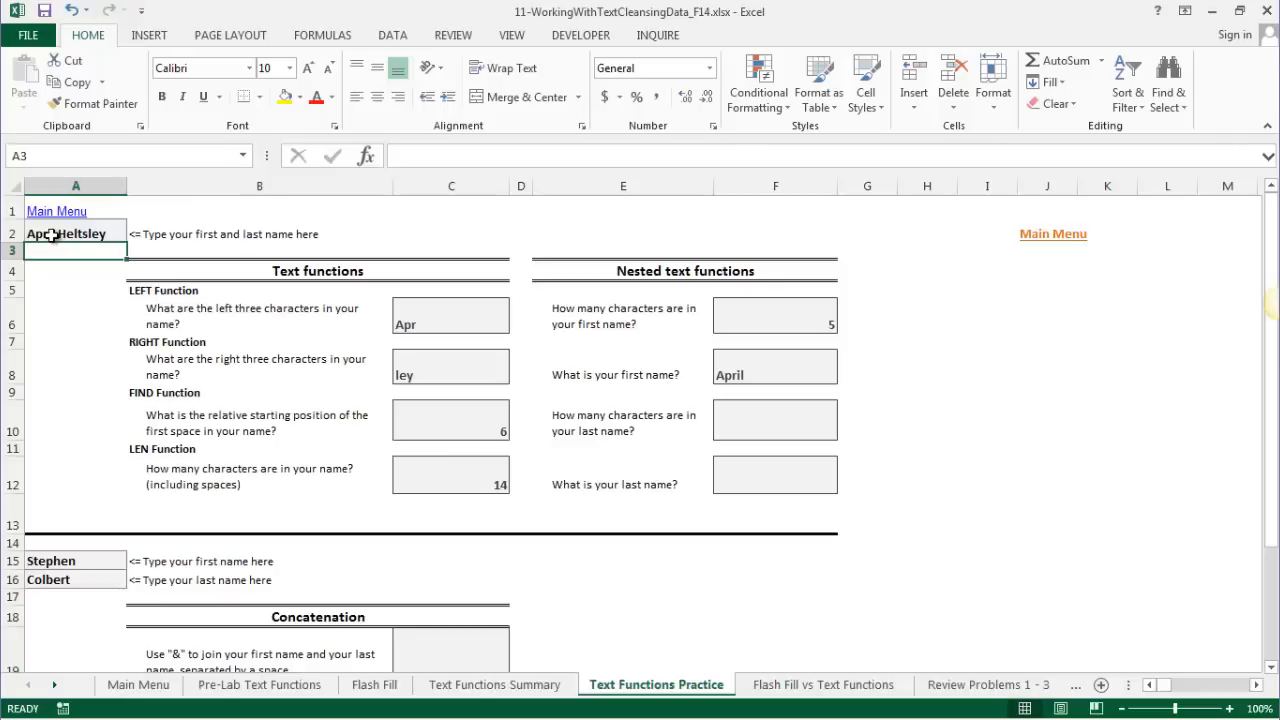
{"action": "left_click", "coordinate": [52, 236]}
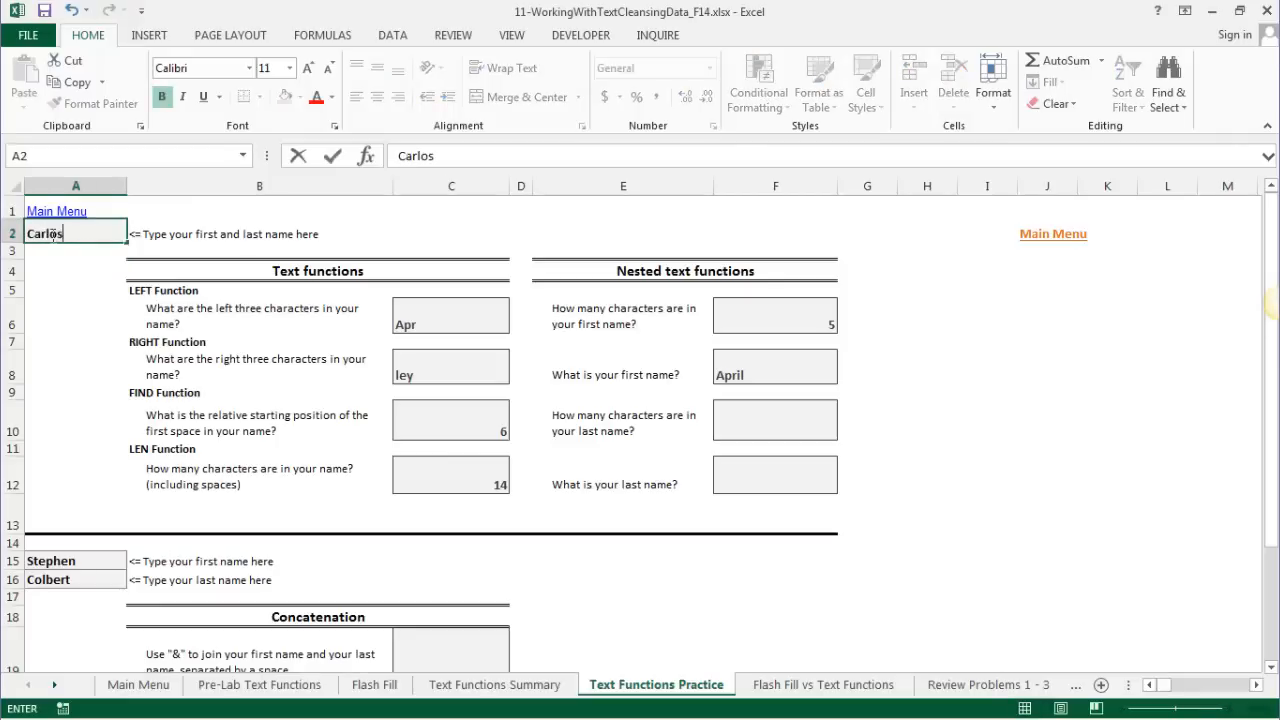
{"action": "key", "text": "Return"}
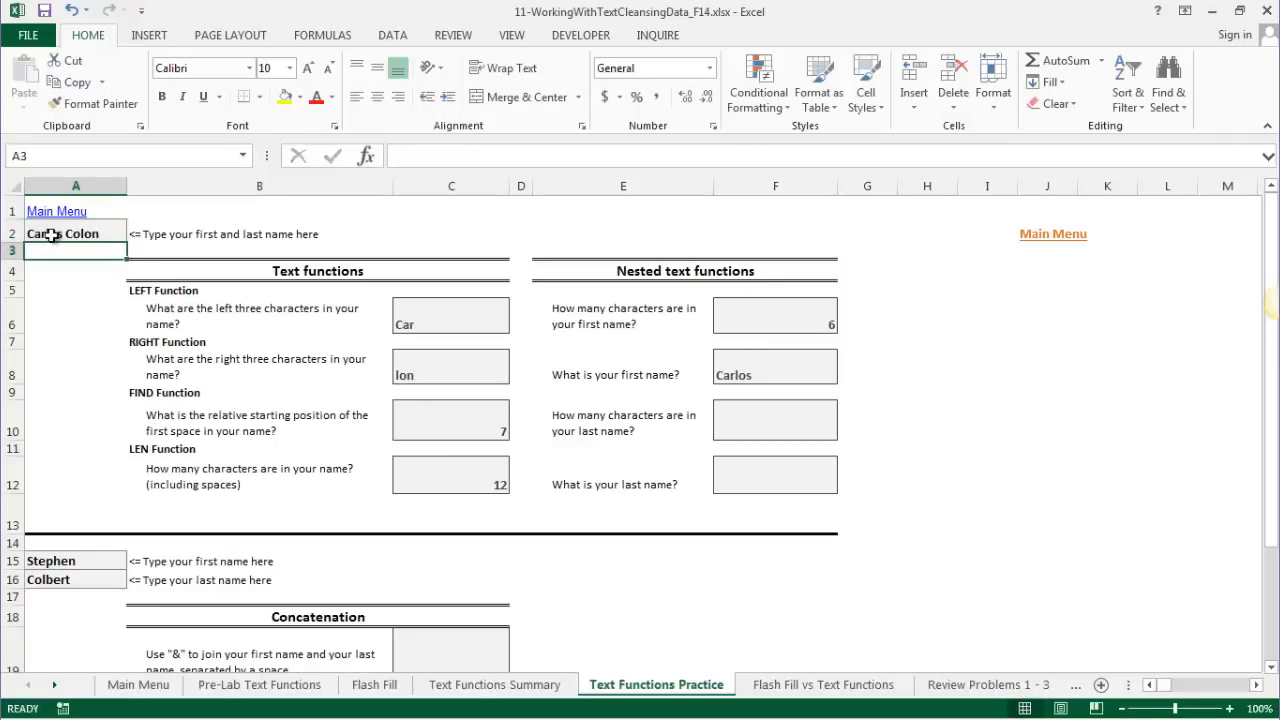
{"action": "left_click", "coordinate": [52, 236]}
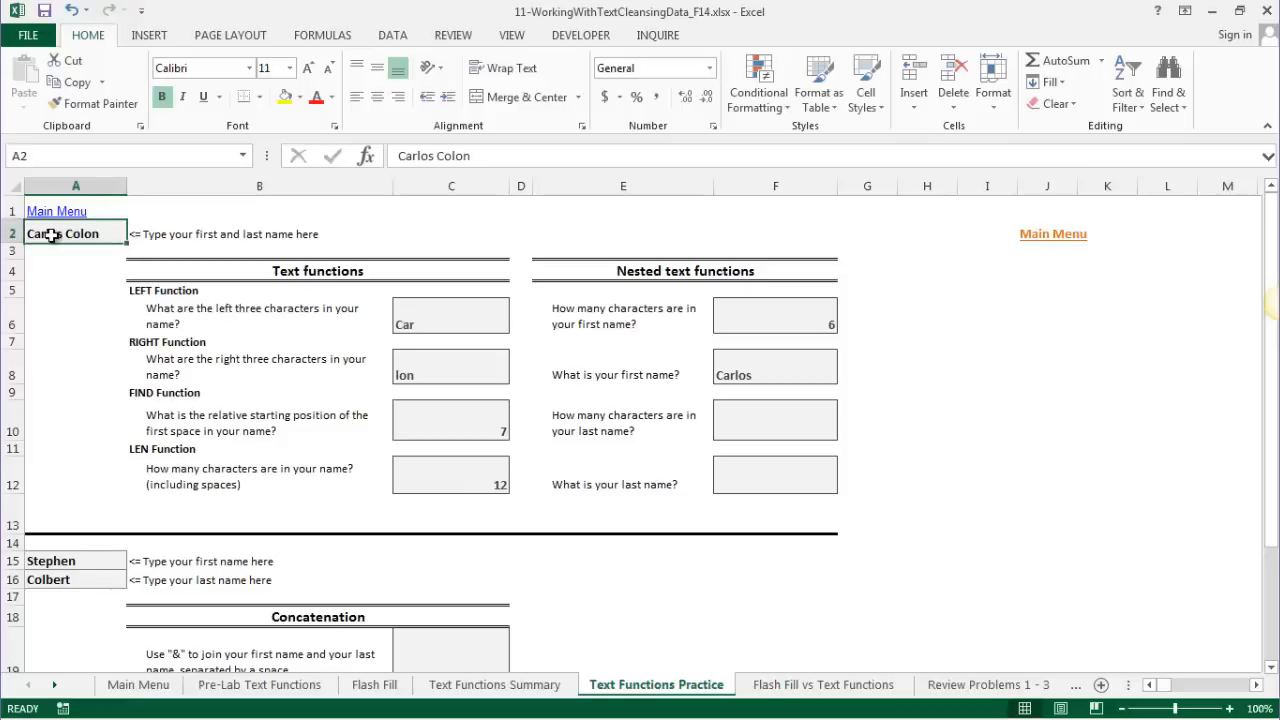
{"action": "type", "text": "Tom Petty"}
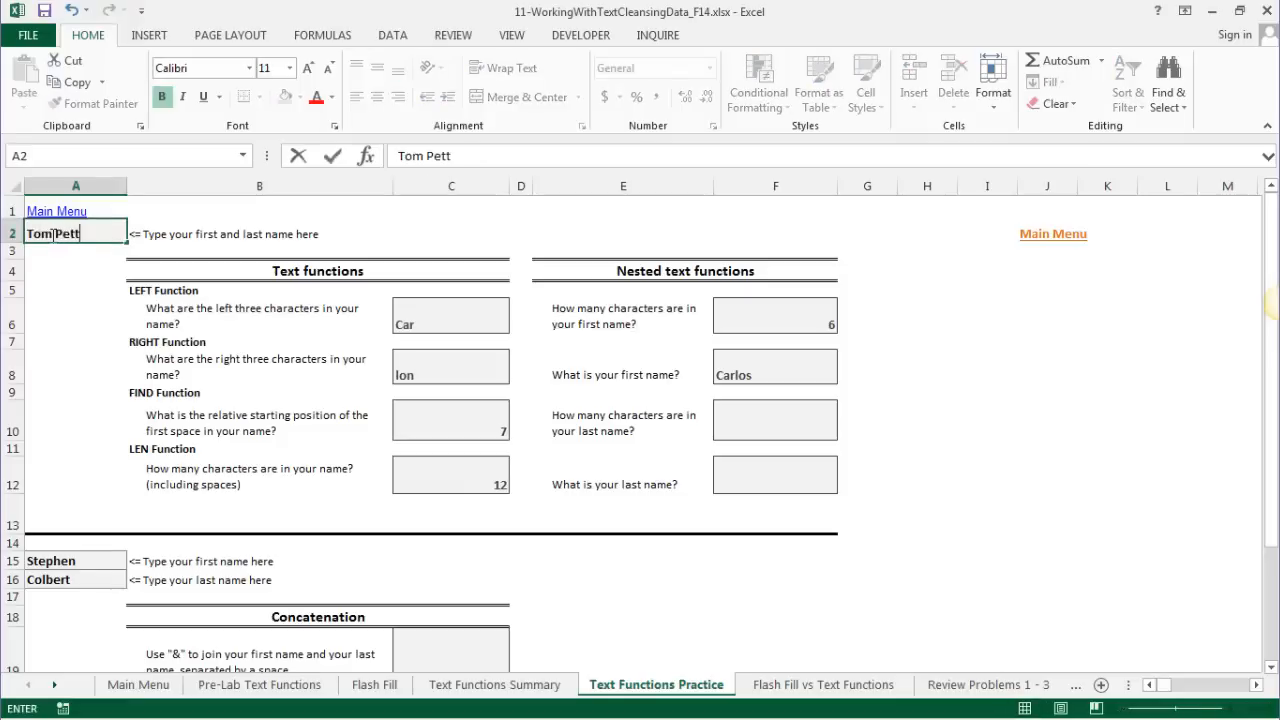
{"action": "key", "text": "Return"}
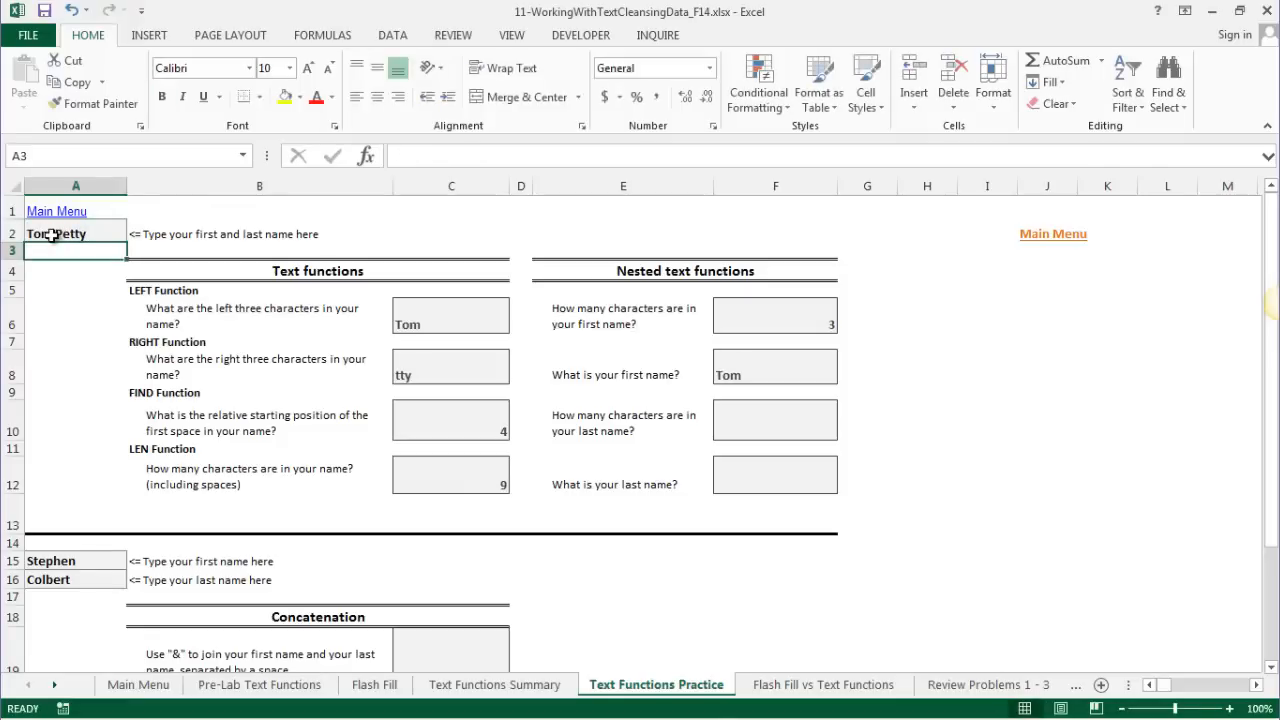
{"action": "left_click", "coordinate": [764, 413]}
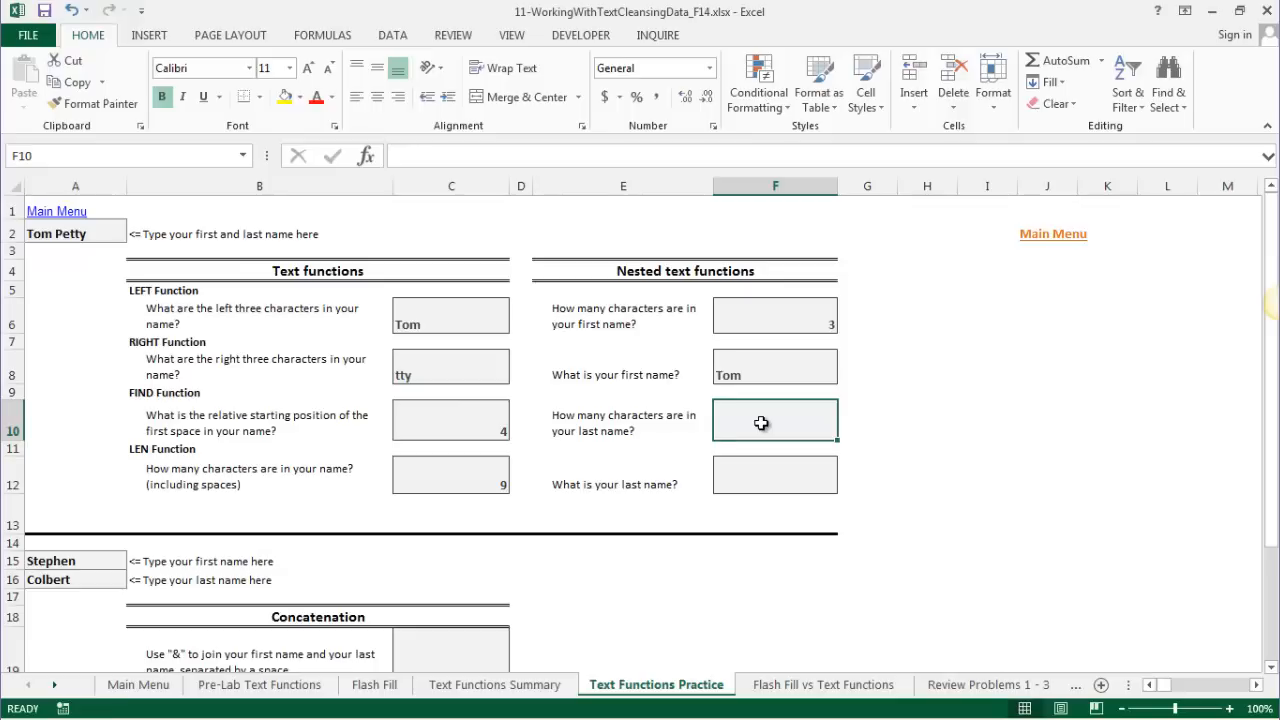
- Build =LEN(A2)-FIND(" ",A2) in F10, returning 5 for the last name length
{"action": "type", "text": "=LEN"}
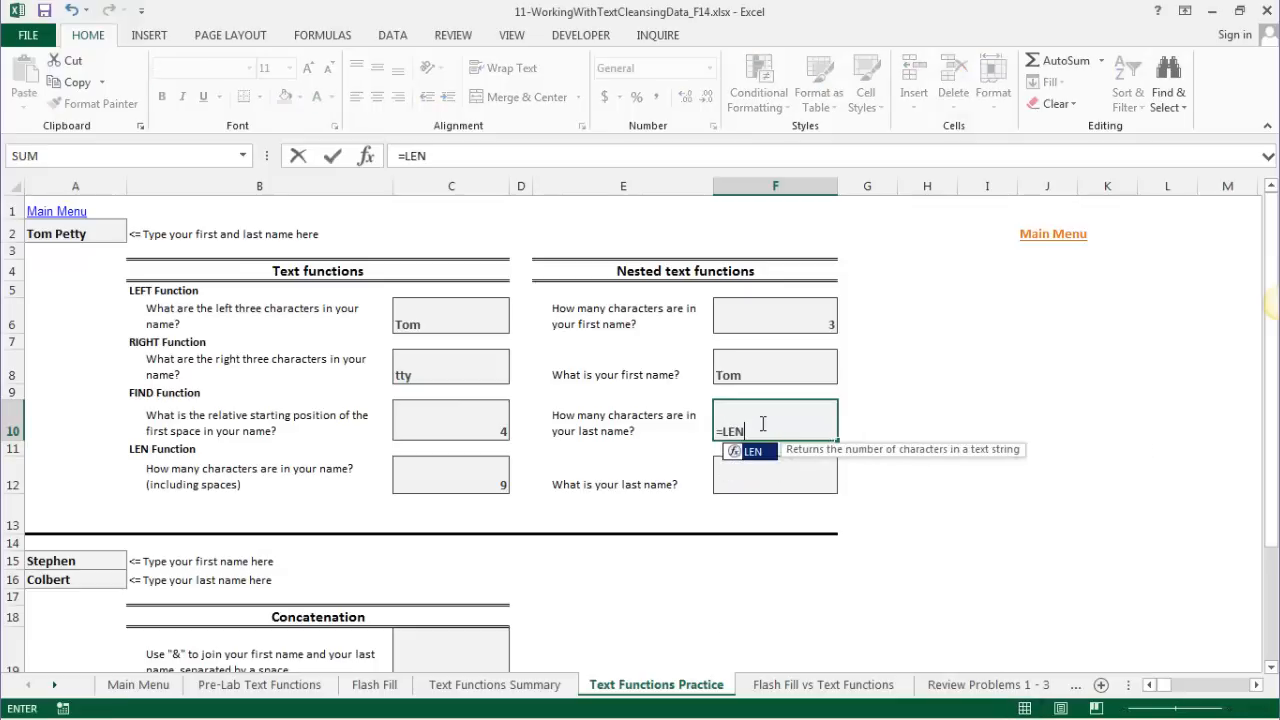
{"action": "type", "text": "(A2)"}
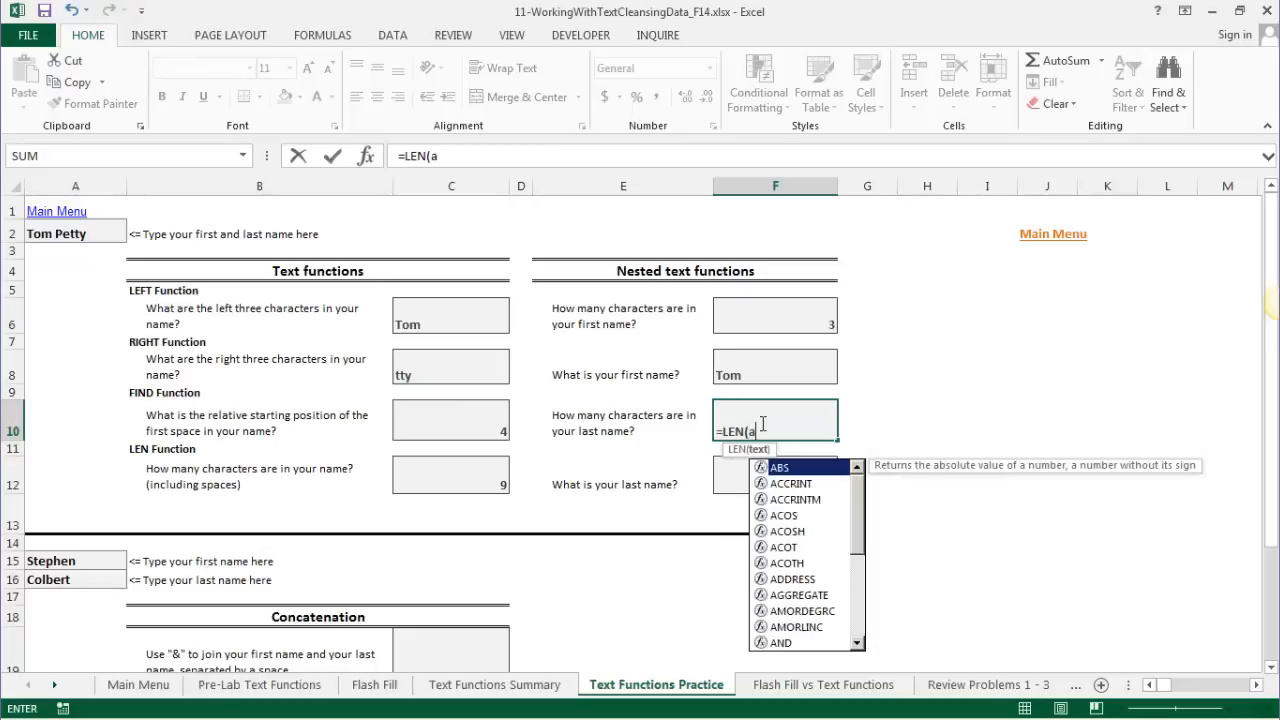
{"action": "key", "text": "Return"}
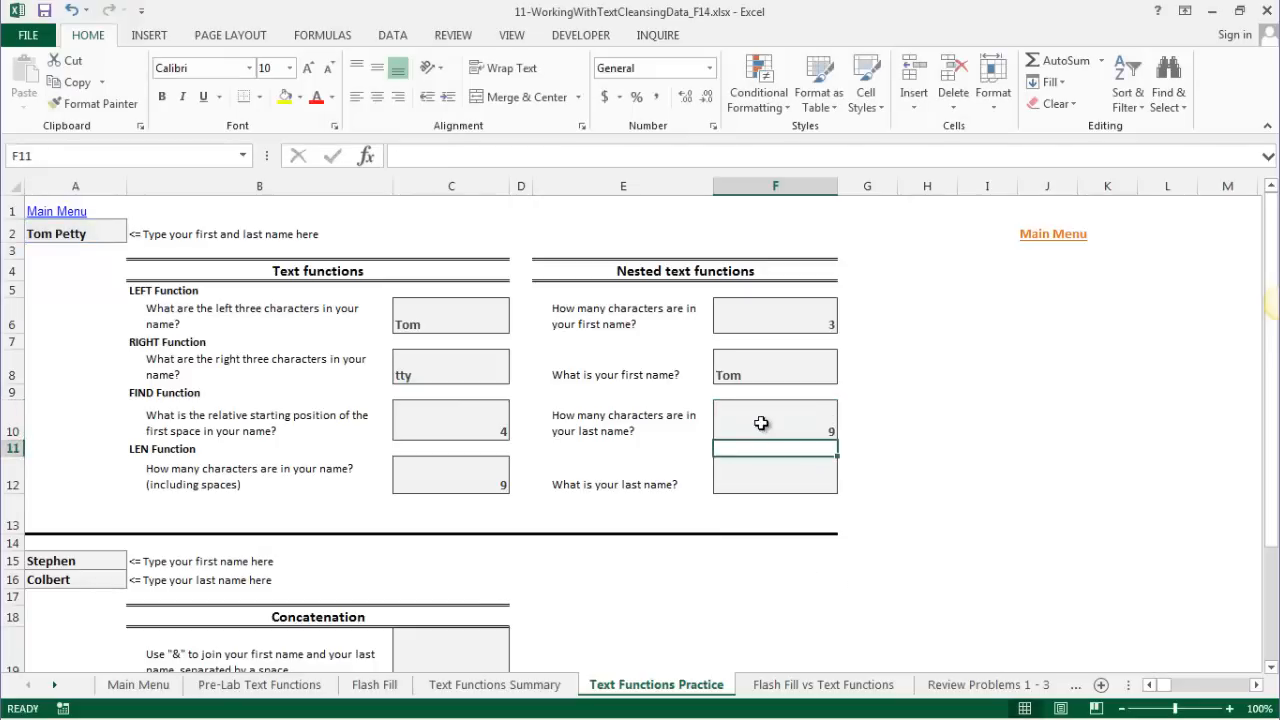
{"action": "left_click", "coordinate": [761, 423]}
{"action": "left_click", "coordinate": [460, 155]}
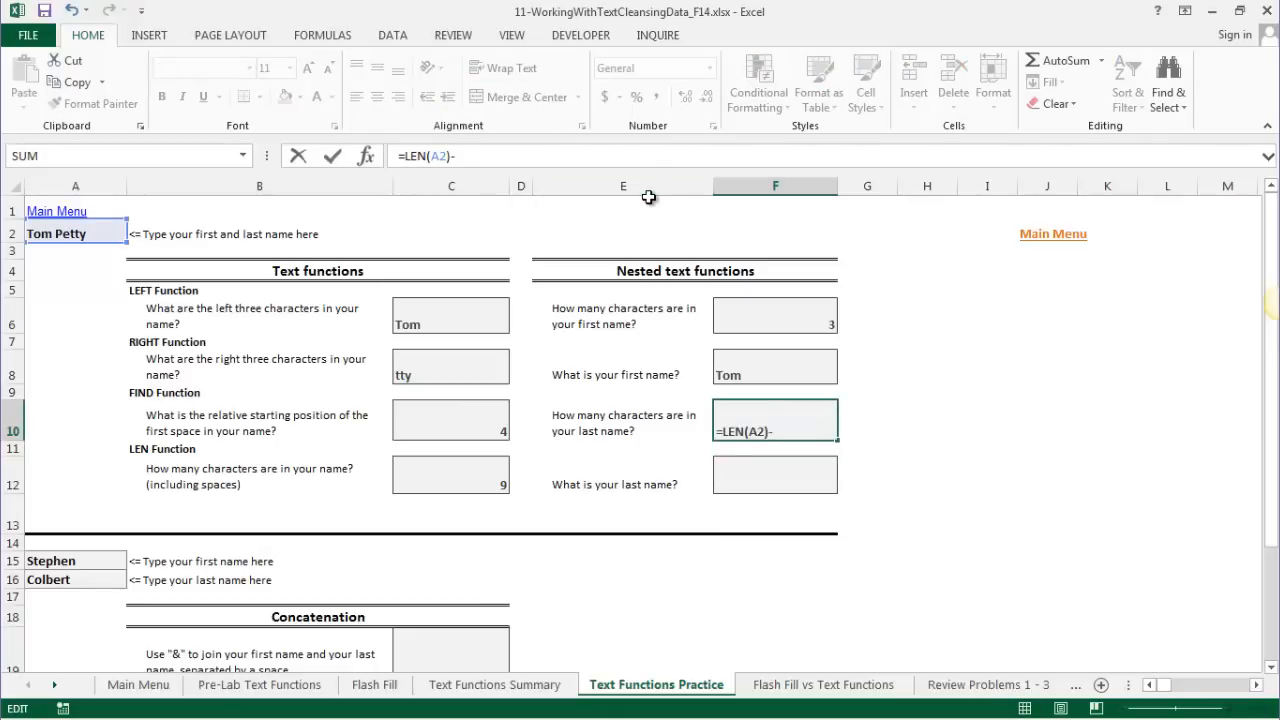
{"action": "type", "text": "-FIND("}
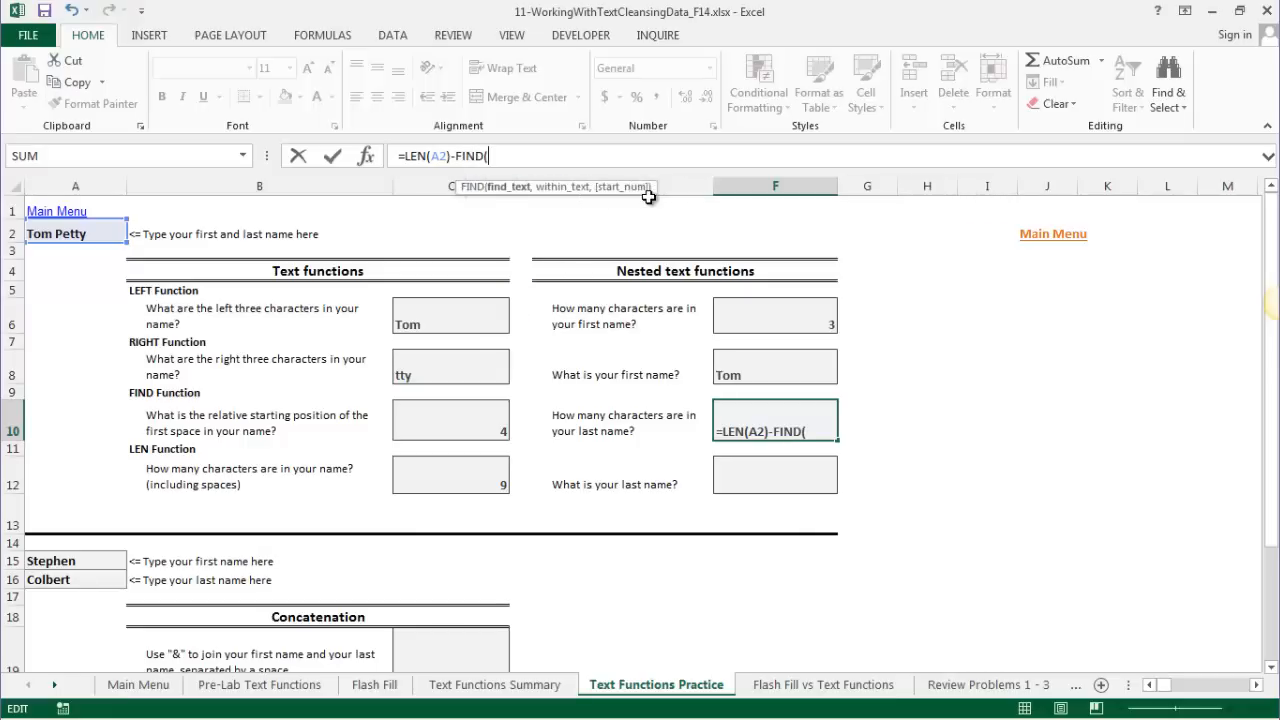
{"action": "type", "text": "\" \""}
{"action": "type", "text": ",A"}
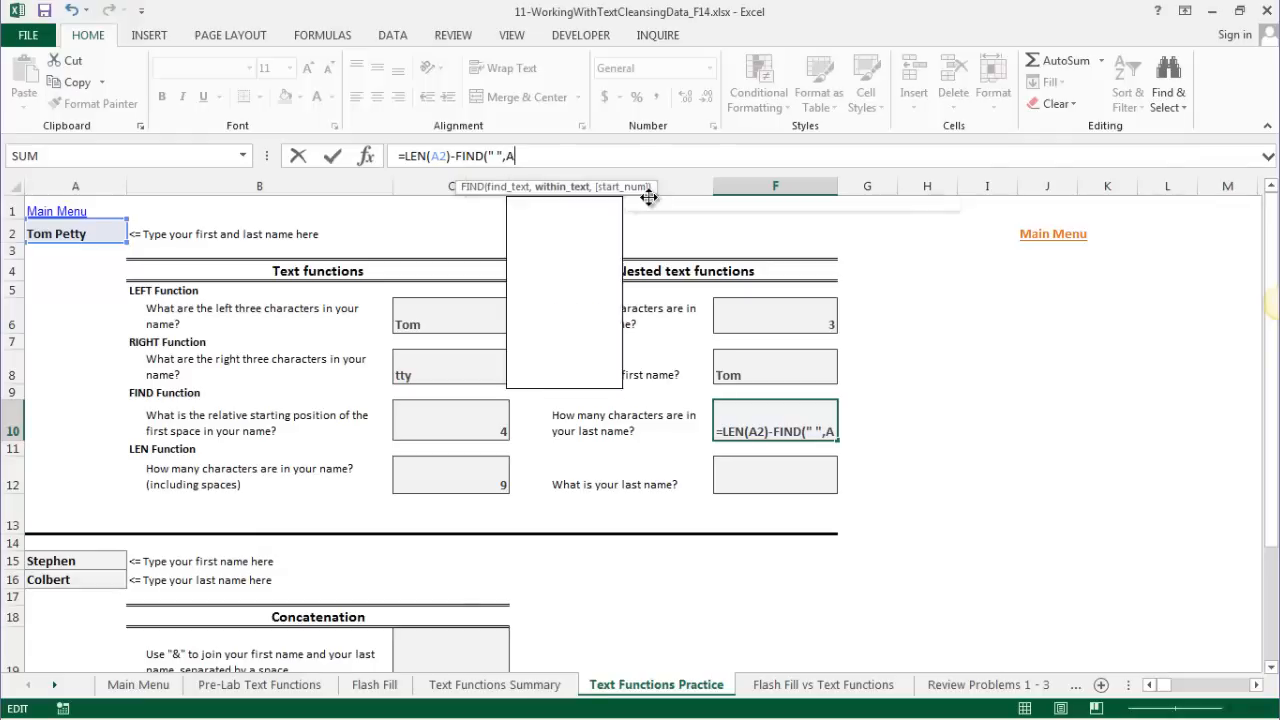
{"action": "type", "text": "2)"}
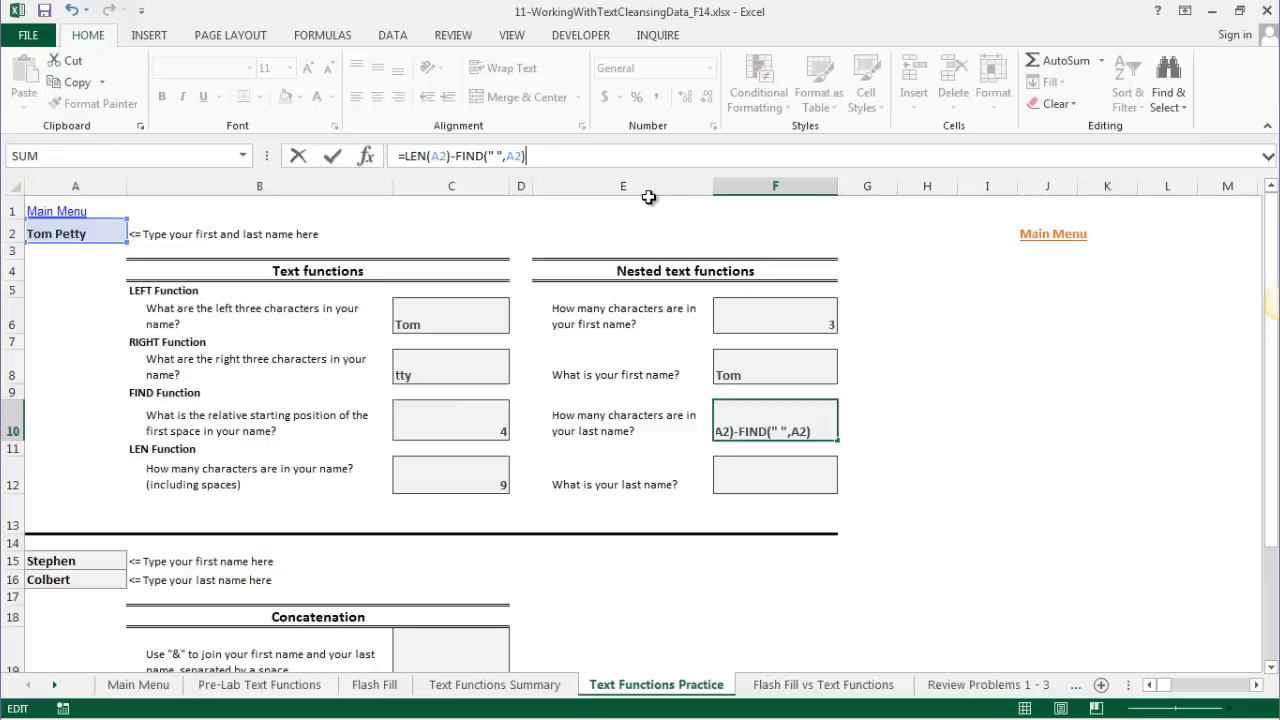
{"action": "key", "text": "Return"}
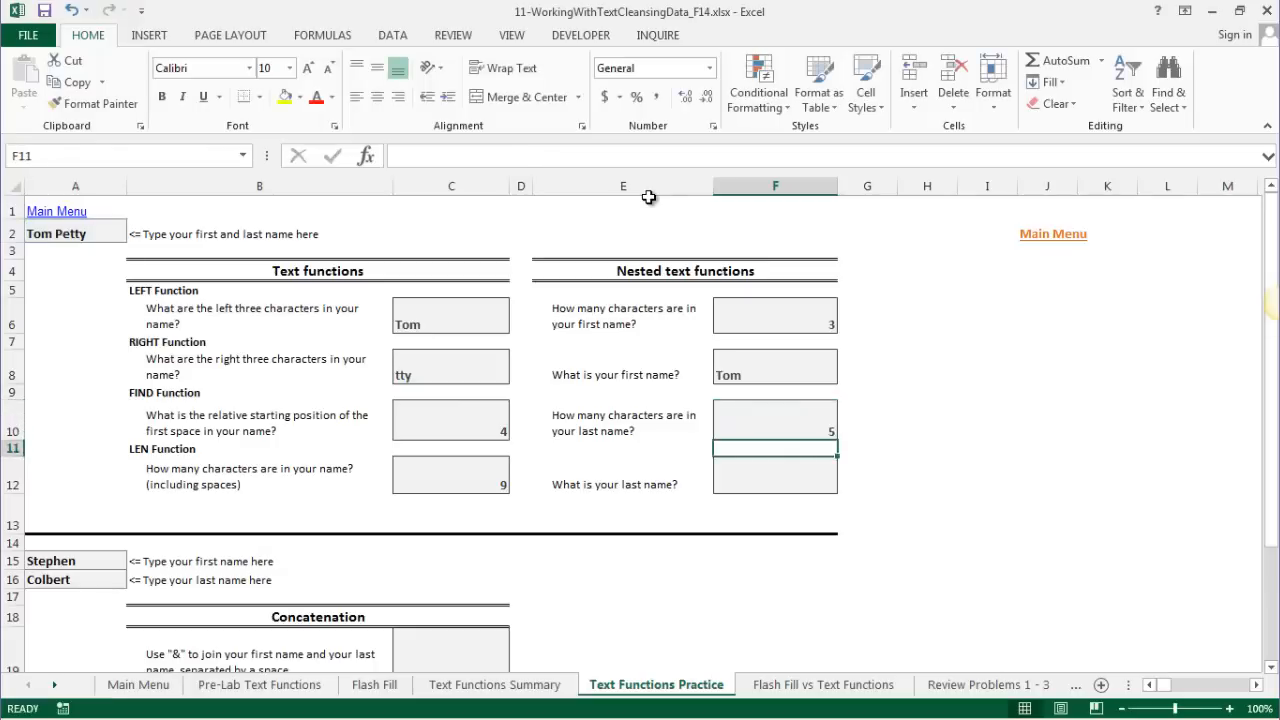
{"action": "left_click", "coordinate": [85, 233]}
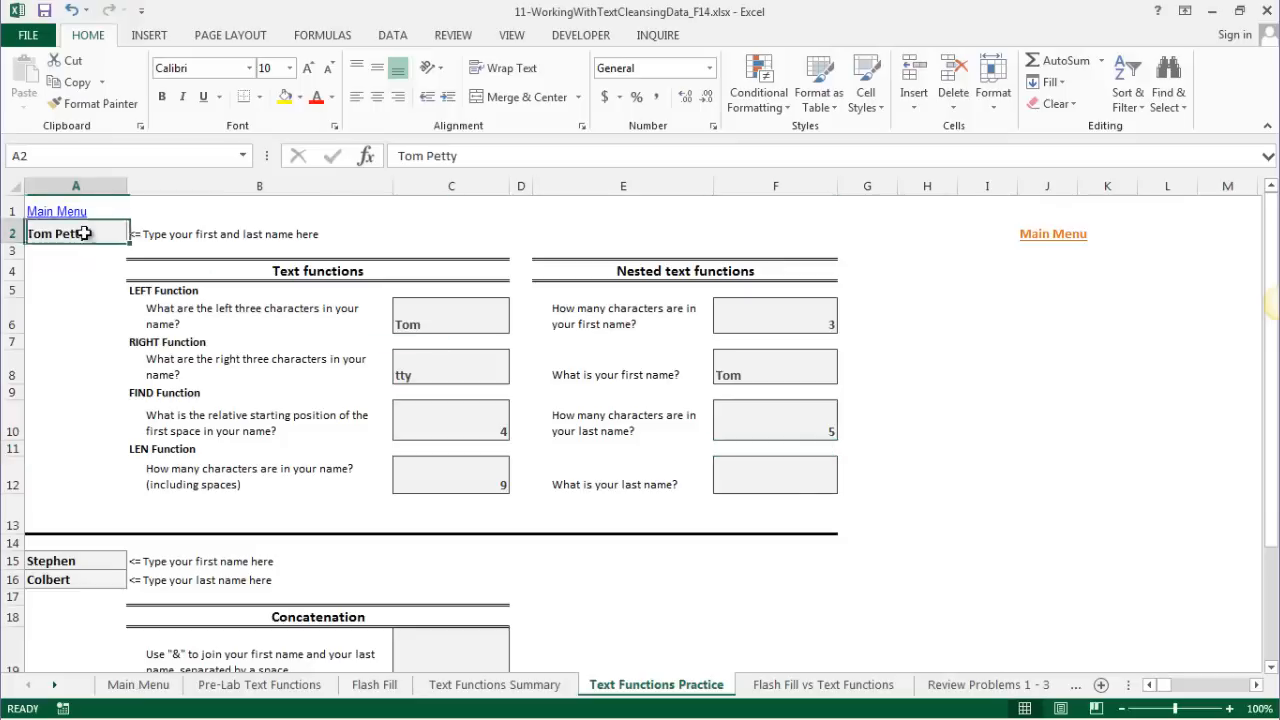
{"action": "type", "text": "Joe B"}
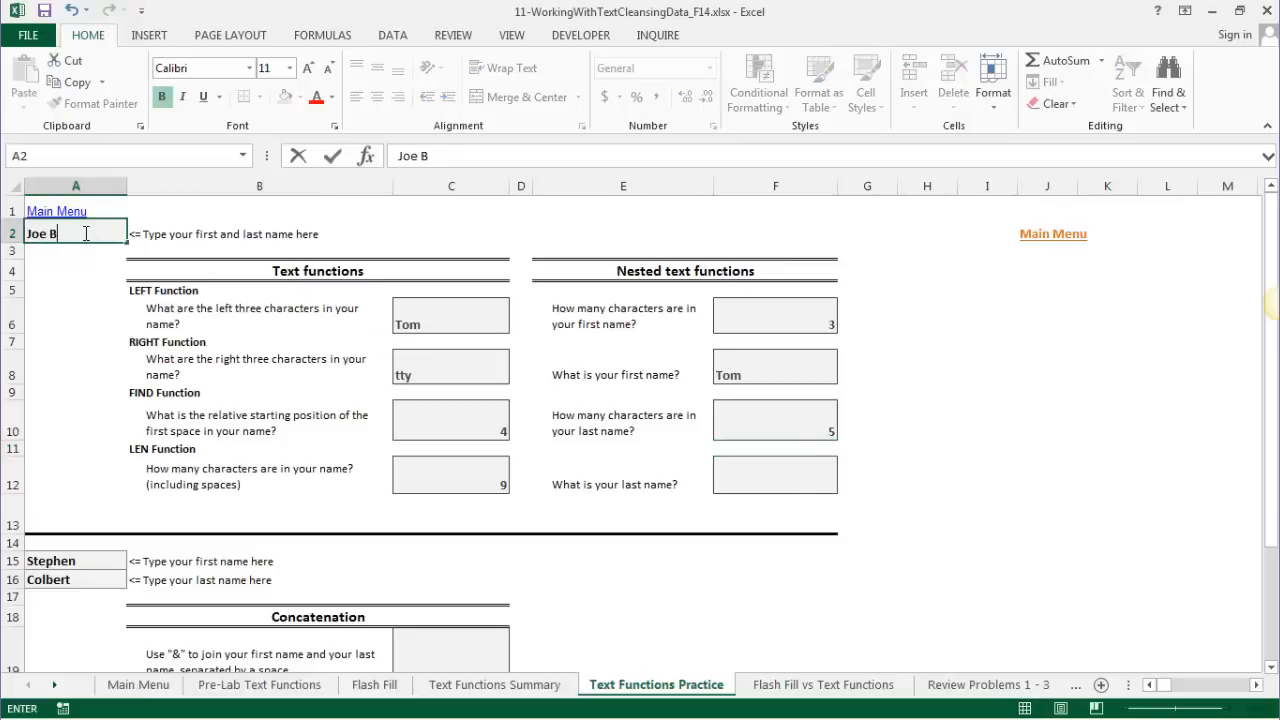
{"action": "type", "text": "onamassa"}
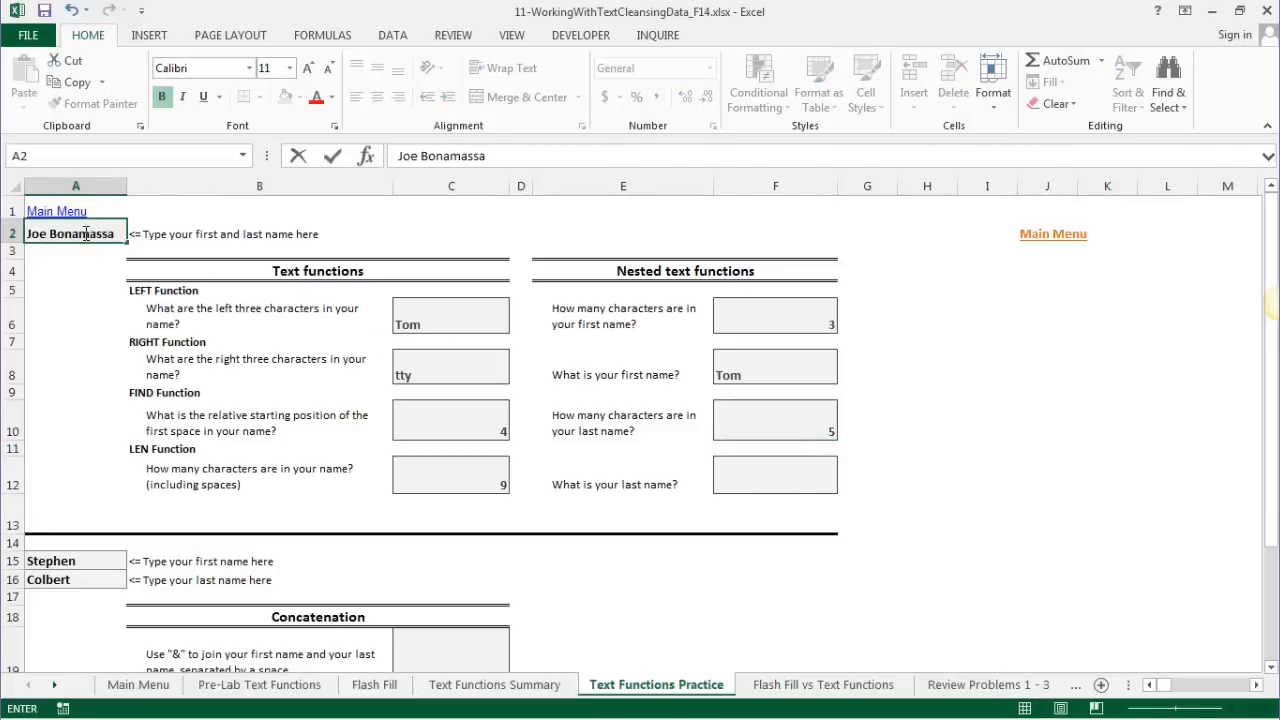
{"action": "key", "text": "Return"}
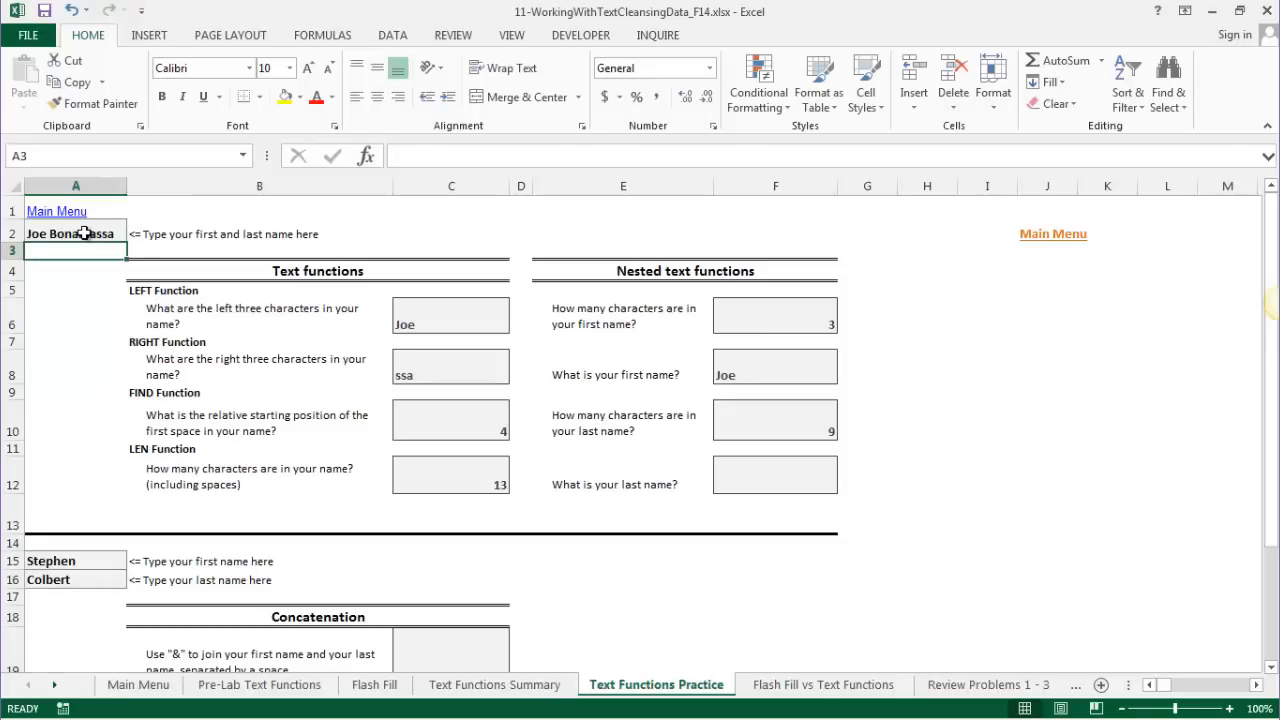
{"action": "left_click", "coordinate": [85, 233]}
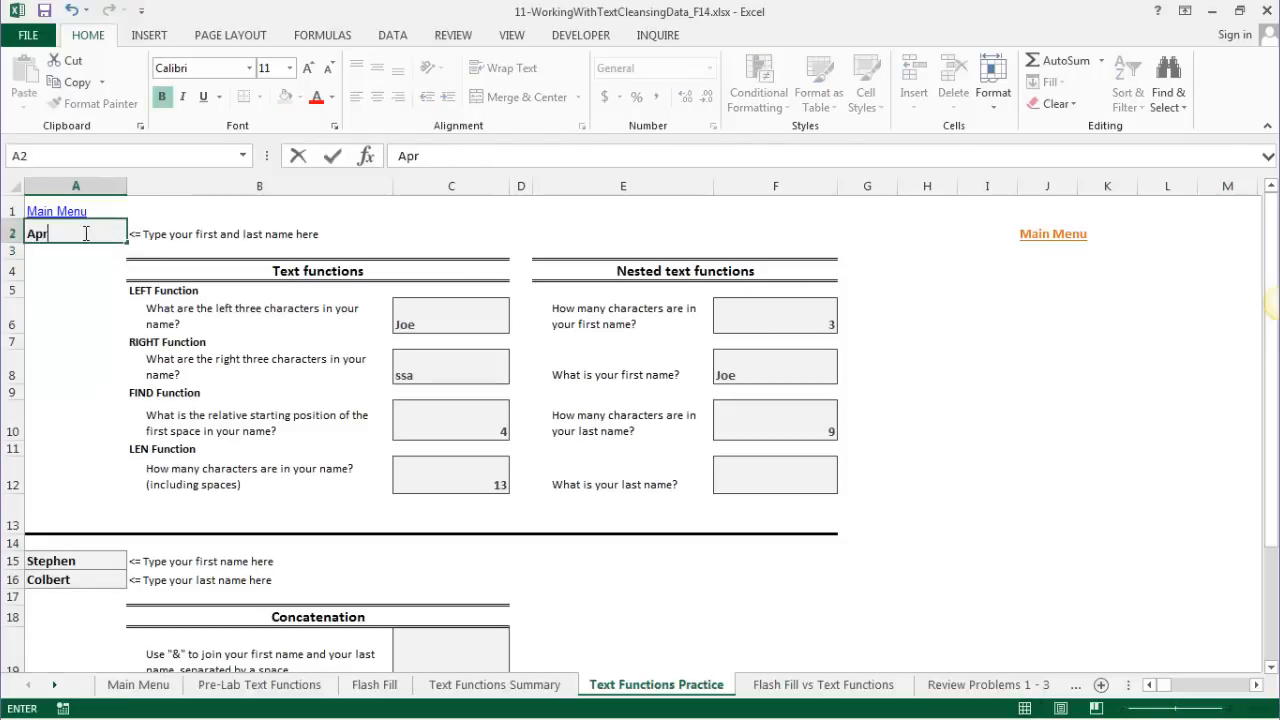
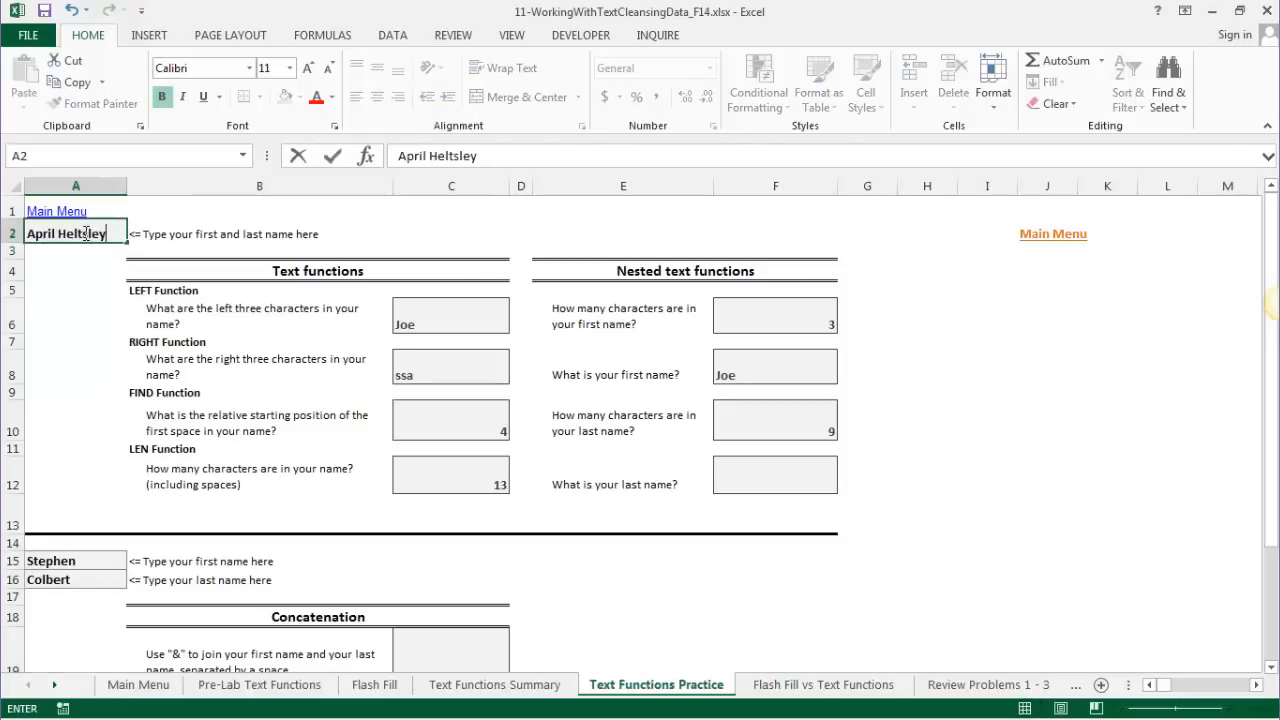
{"action": "key", "text": "Return"}
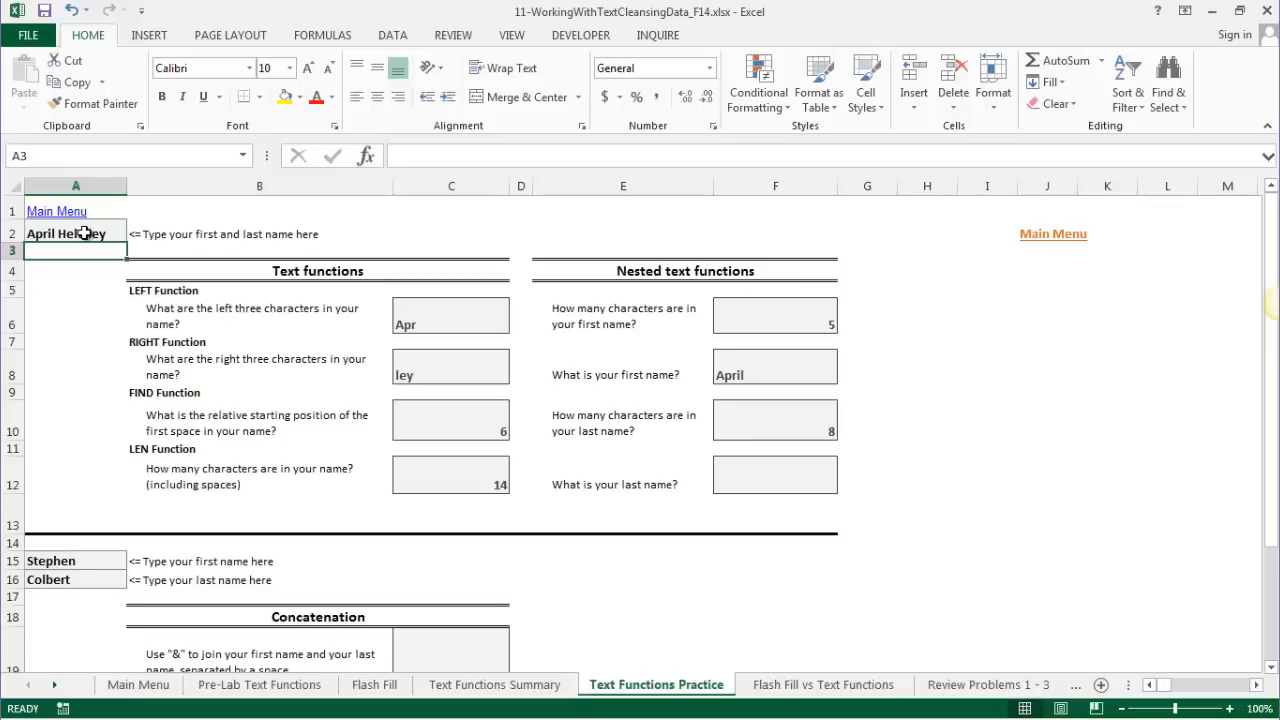
{"action": "left_click", "coordinate": [84, 233]}
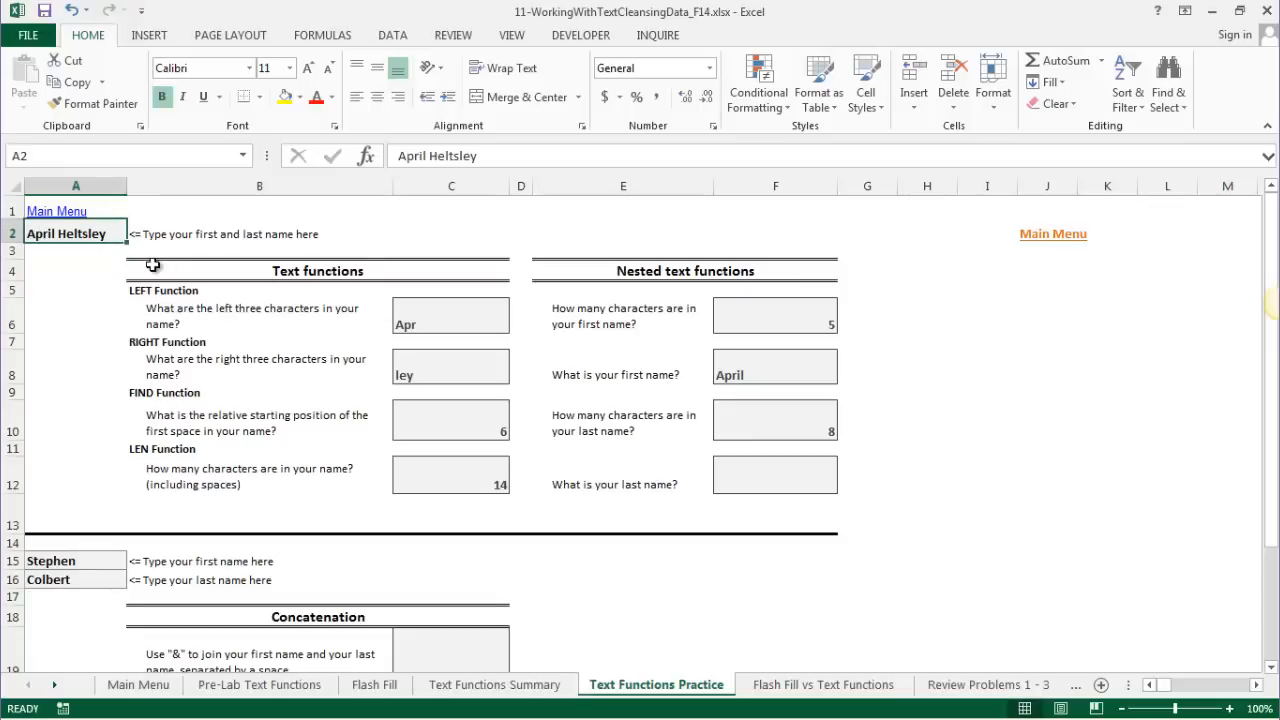
{"action": "type", "text": "Tom Petty"}
{"action": "key", "text": "Return"}
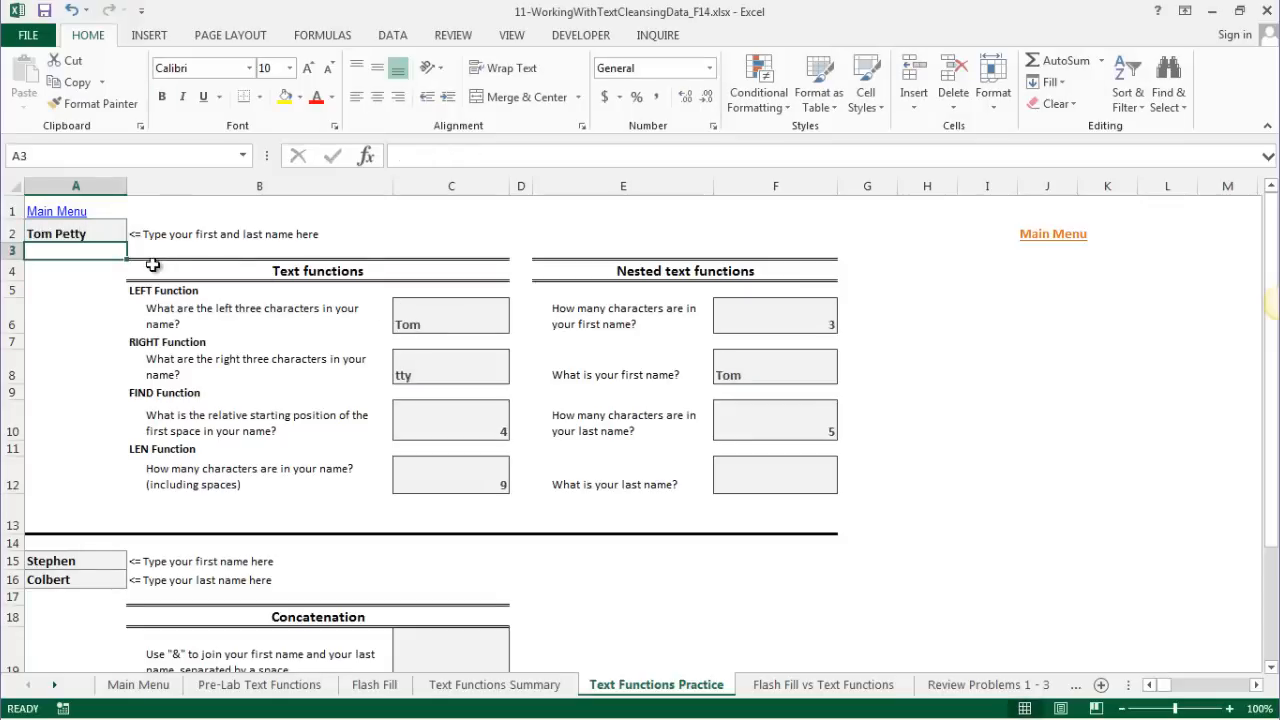
{"action": "left_click", "coordinate": [737, 481]}
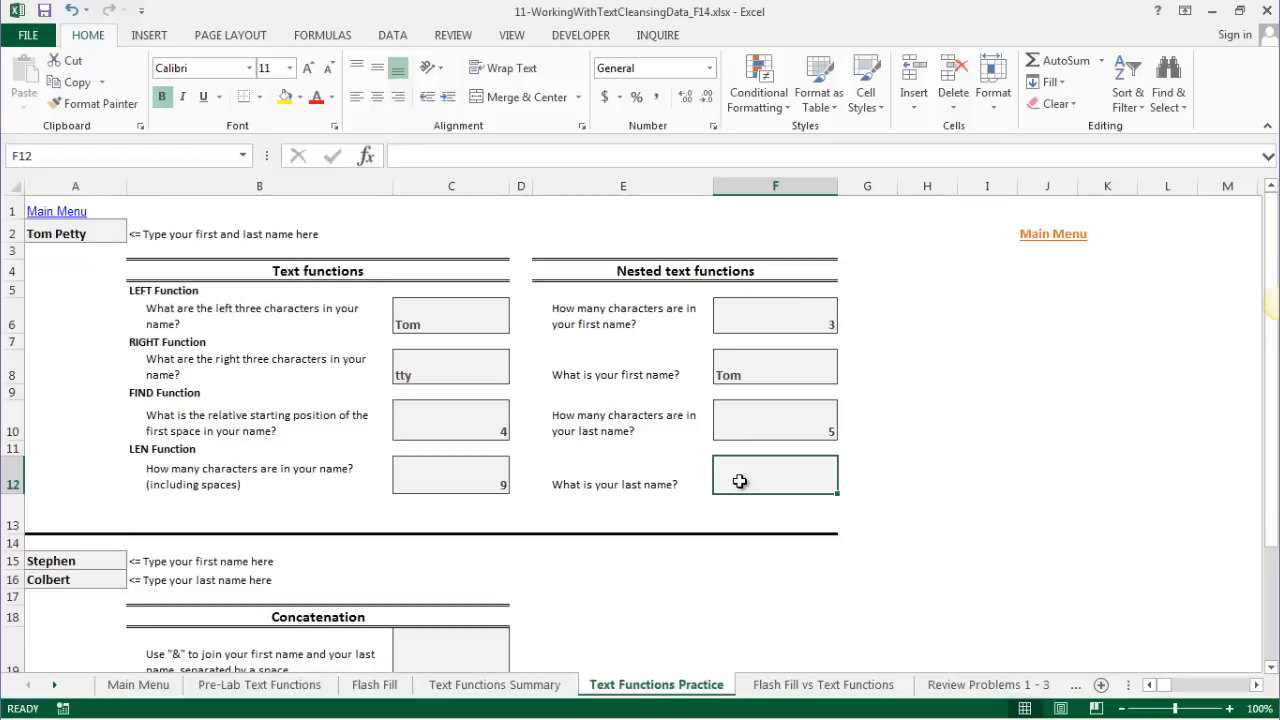
- Enter =RIGHT(A2,LEN(A2)-FIND(" ",A2)) in F12 to return the last name
{"action": "type", "text": "R"}
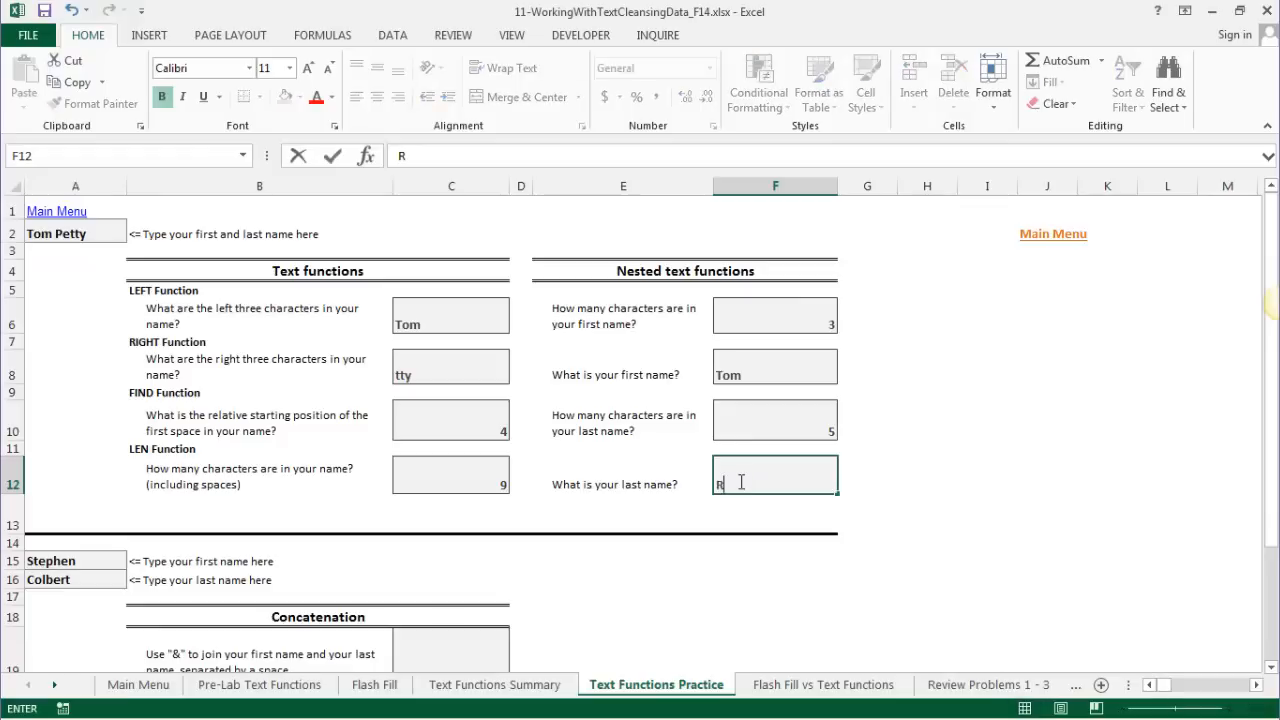
{"action": "key", "text": "BackSpace"}
{"action": "type", "text": "=RIGHT("}
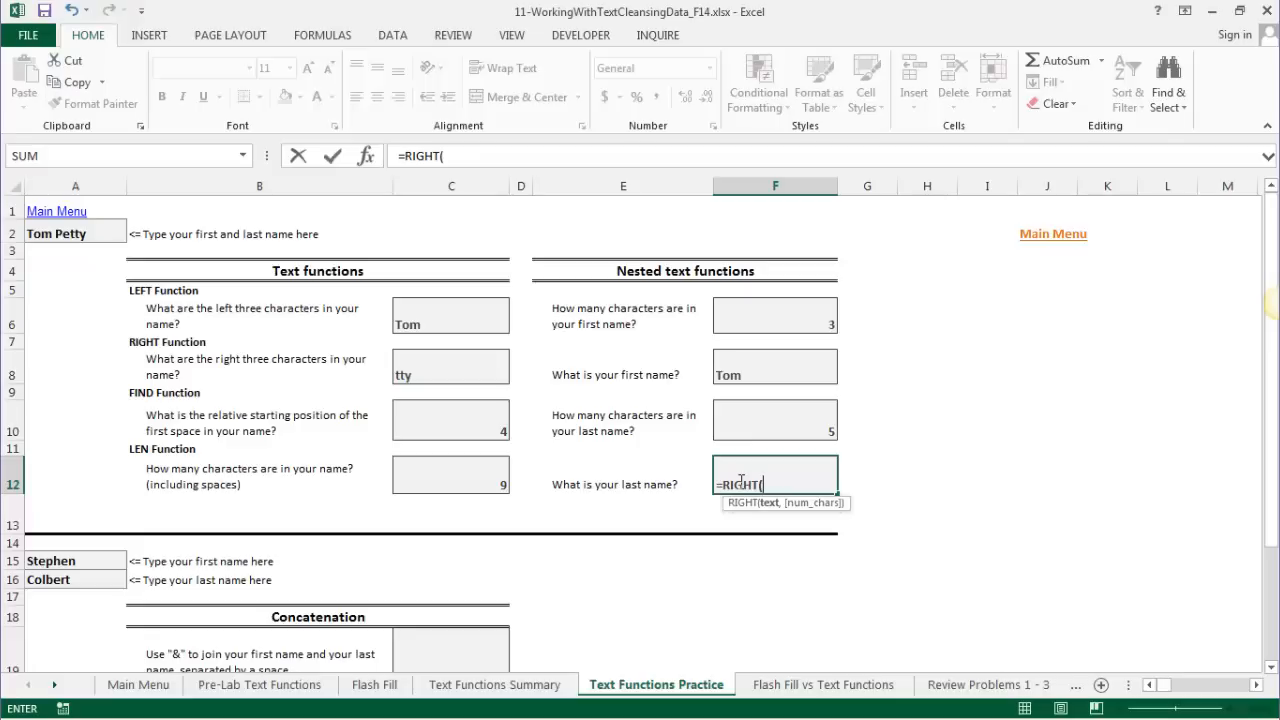
{"action": "type", "text": "A2"}
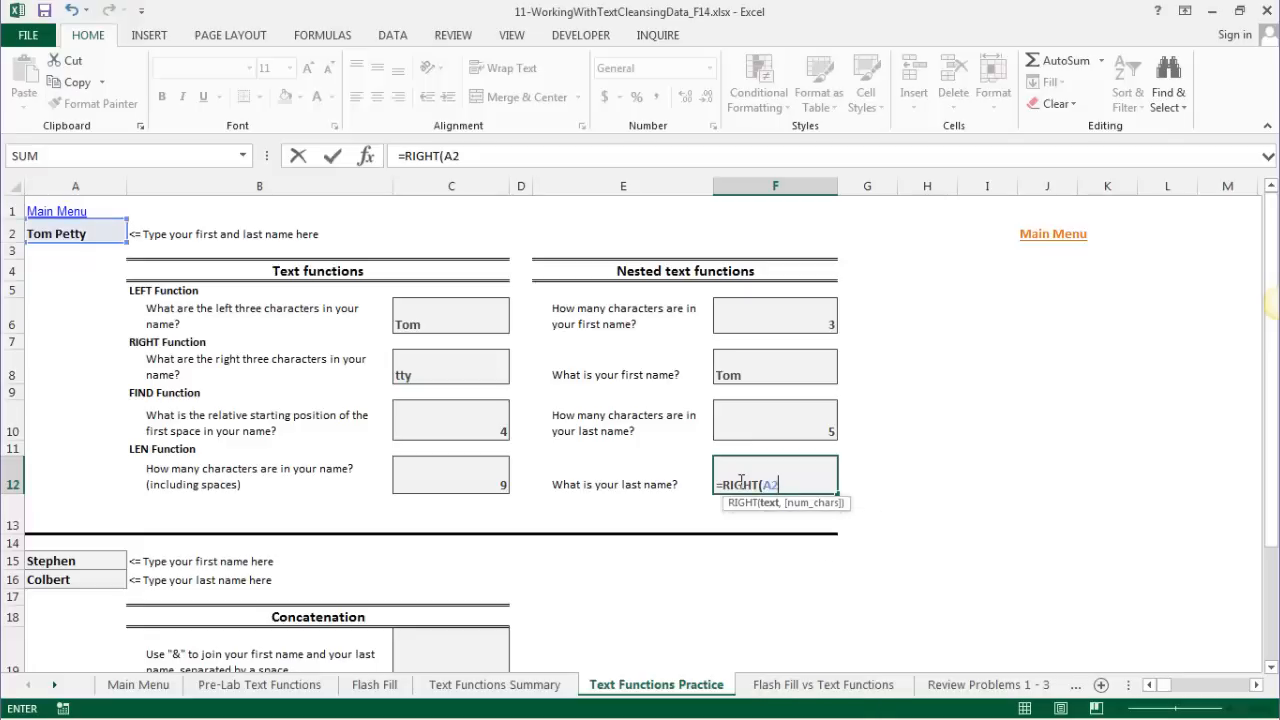
{"action": "type", "text": ","}
{"action": "type", "text": "LE"}
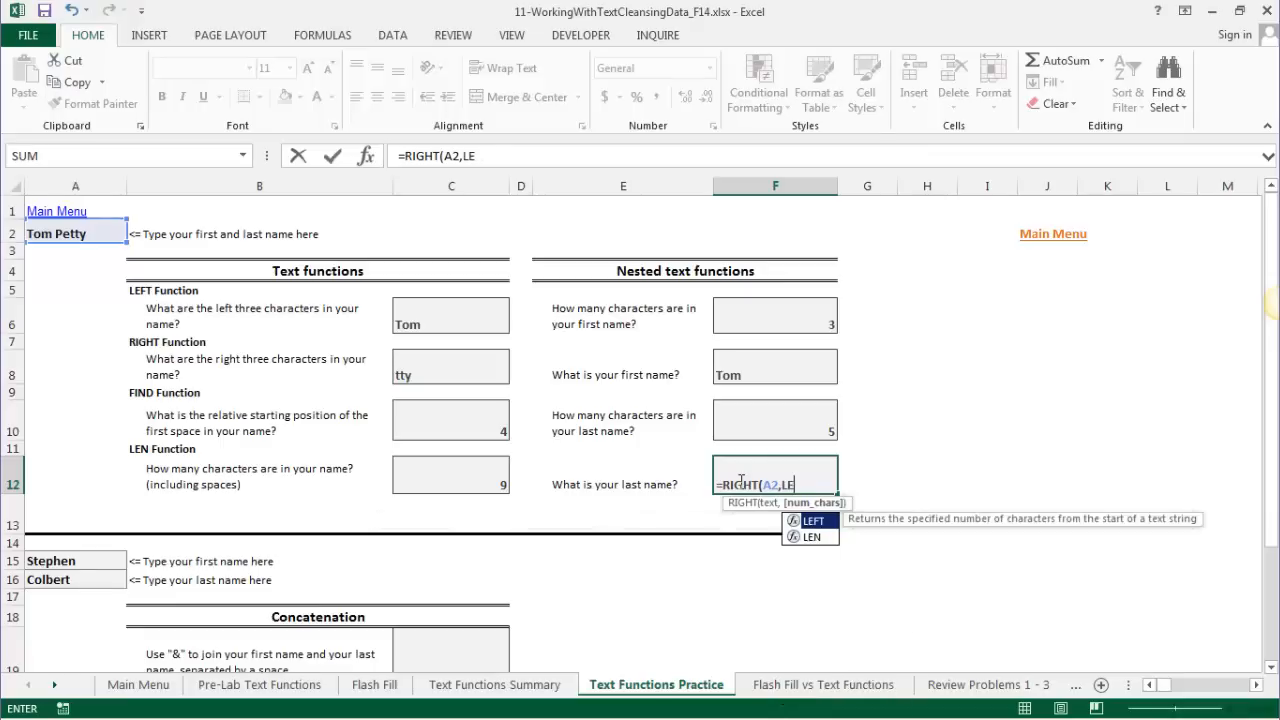
{"action": "type", "text": "N"}
{"action": "type", "text": "(A2"}
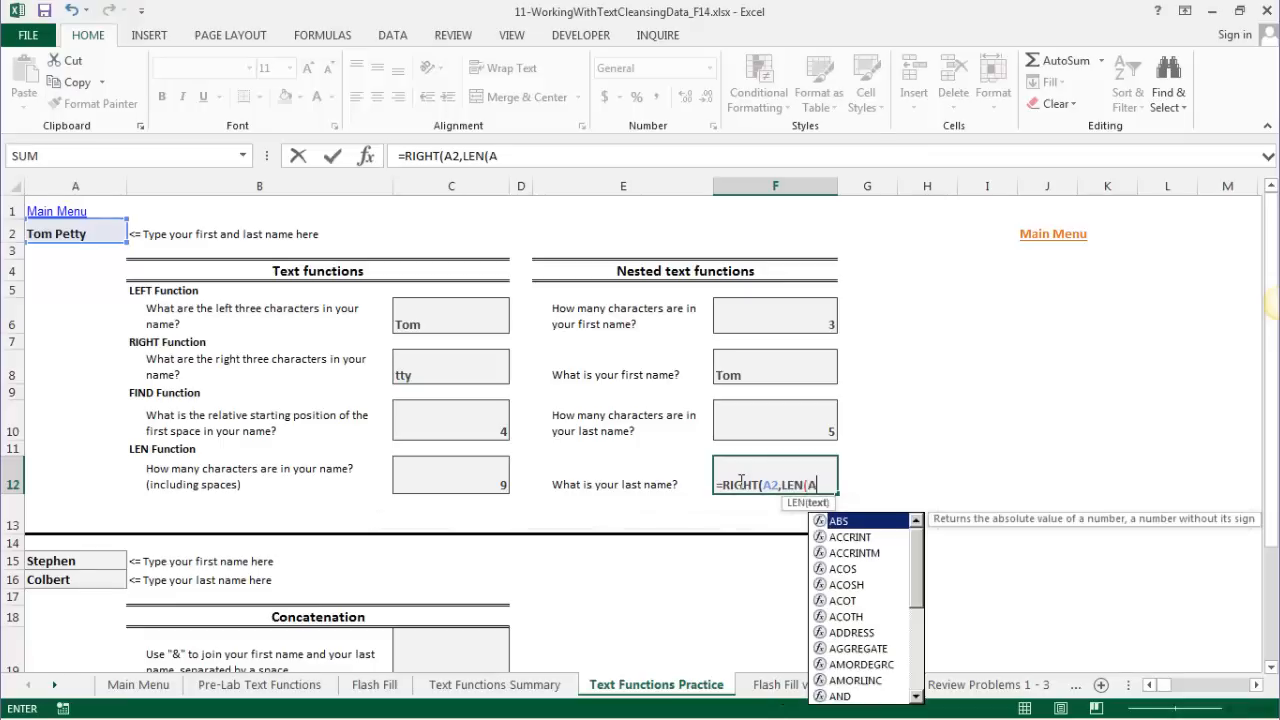
{"action": "type", "text": ")-"}
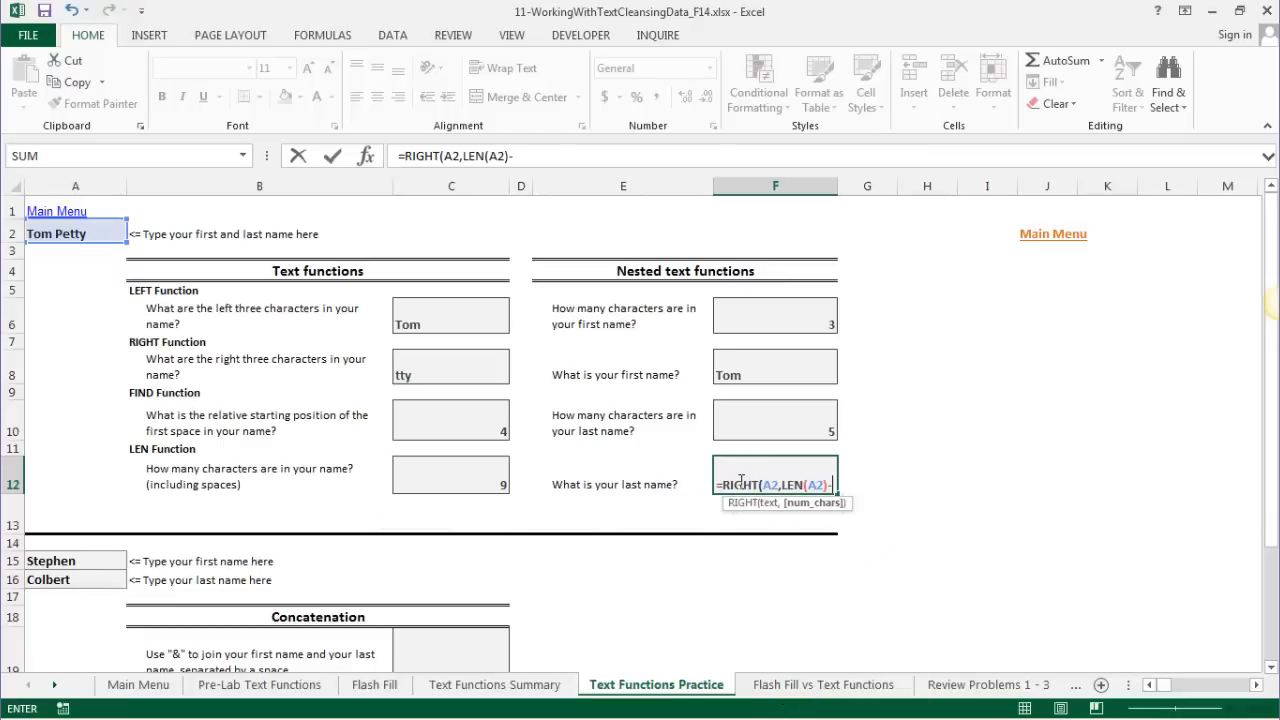
{"action": "type", "text": "FIND"}
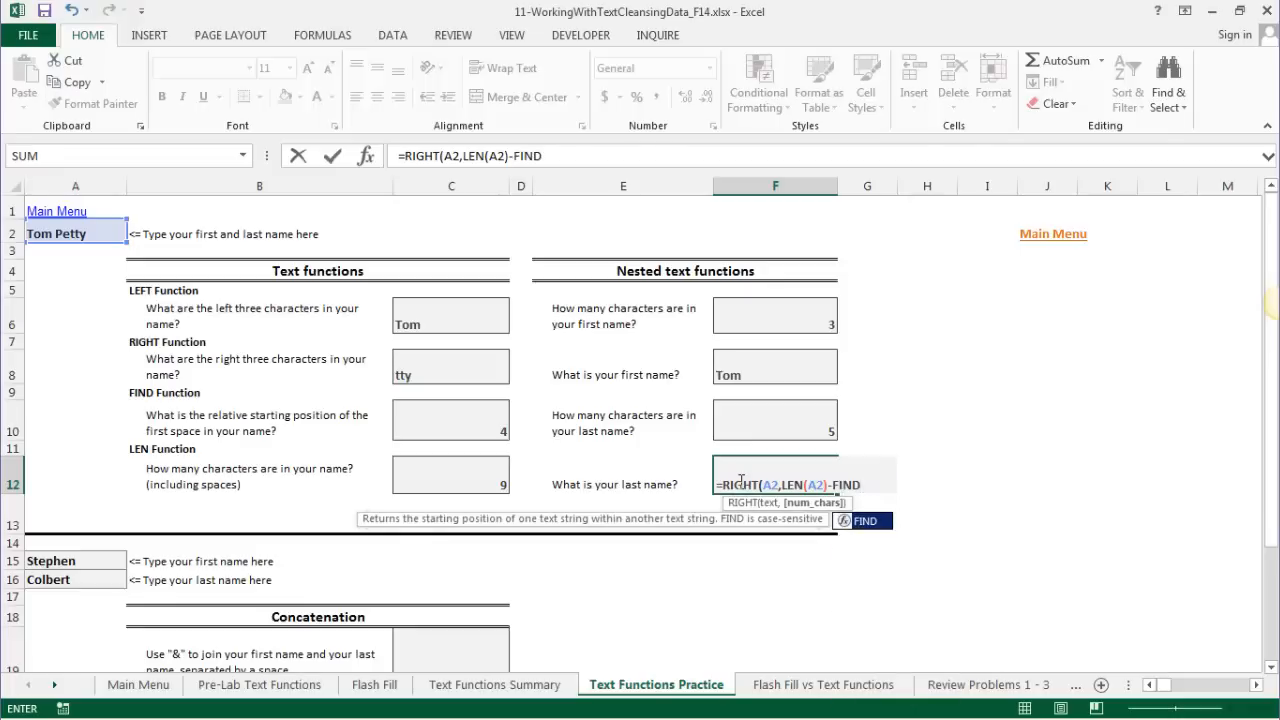
{"action": "type", "text": "(A2"}
{"action": "key", "text": "BackSpace"}
{"action": "key", "text": "BackSpace"}
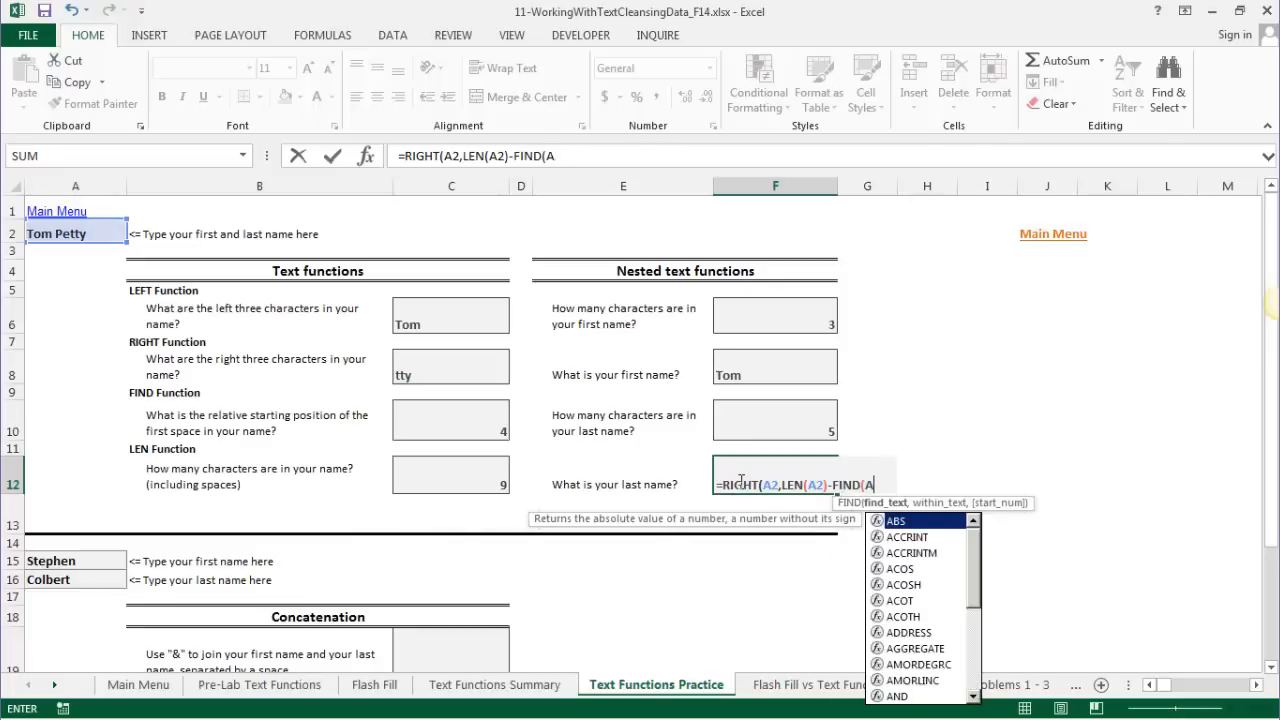
{"action": "type", "text": "\" \""}
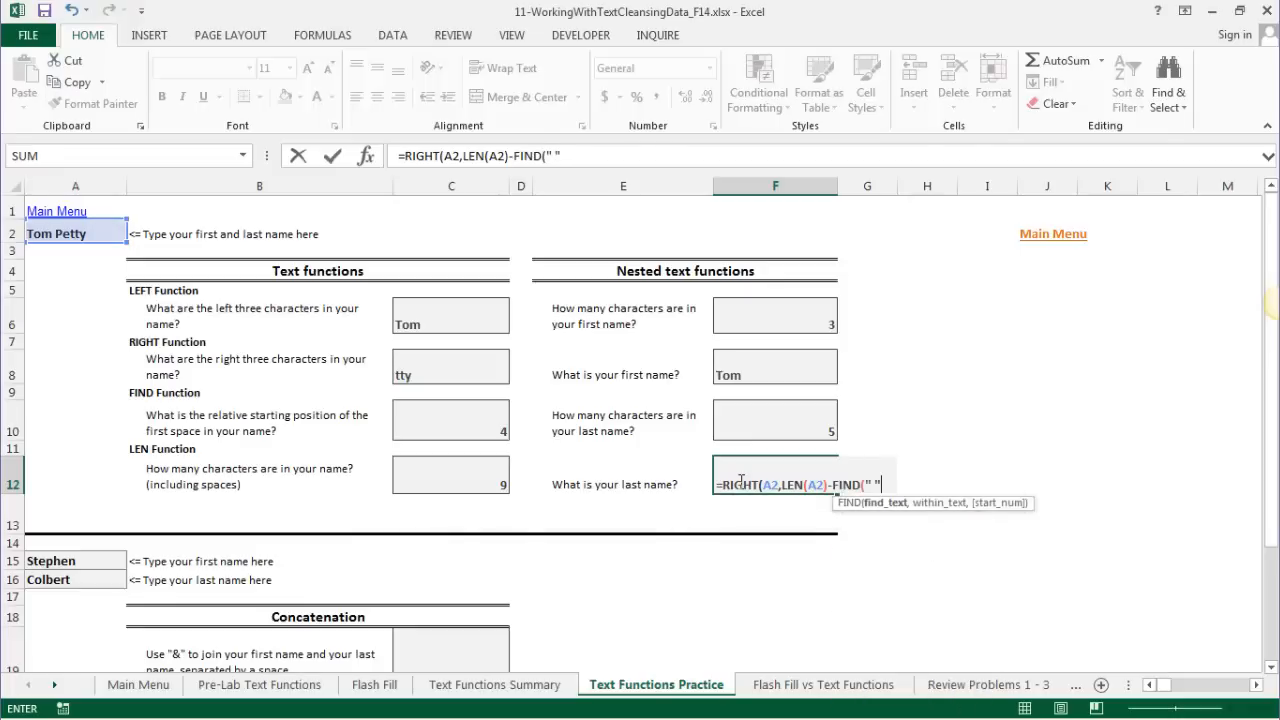
{"action": "type", "text": ",A2)"}
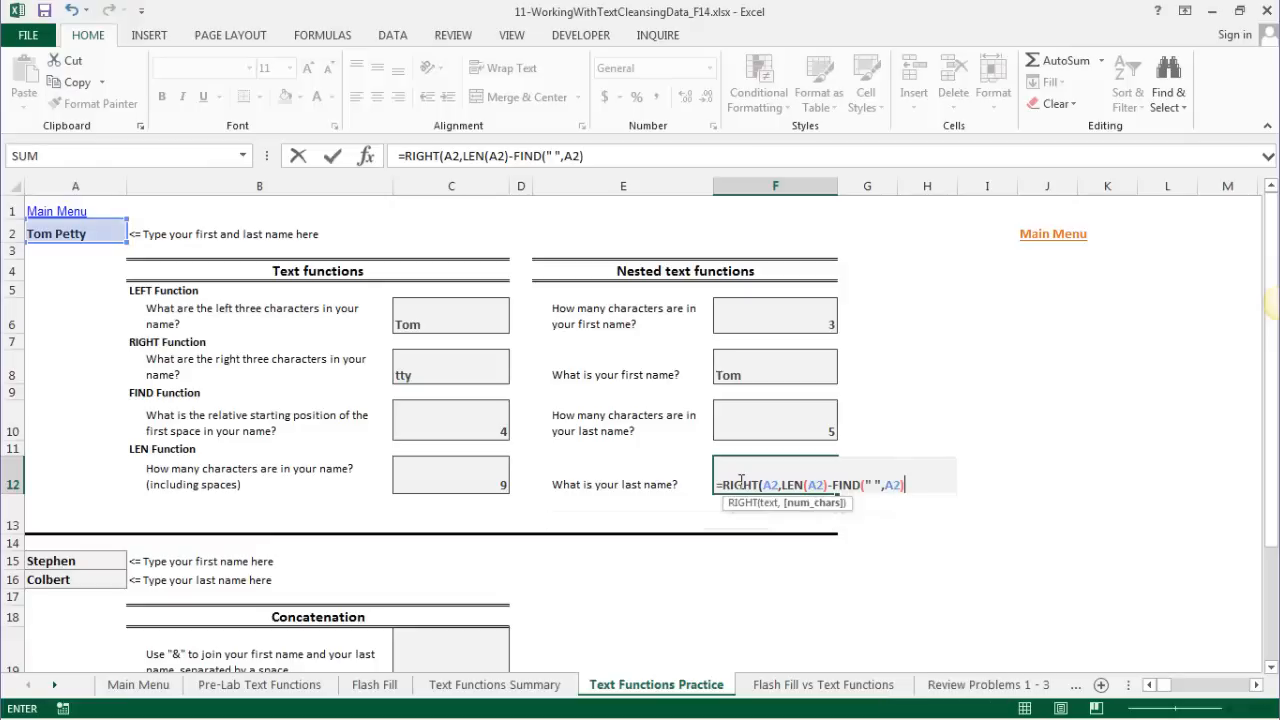
{"action": "type", "text": ")"}
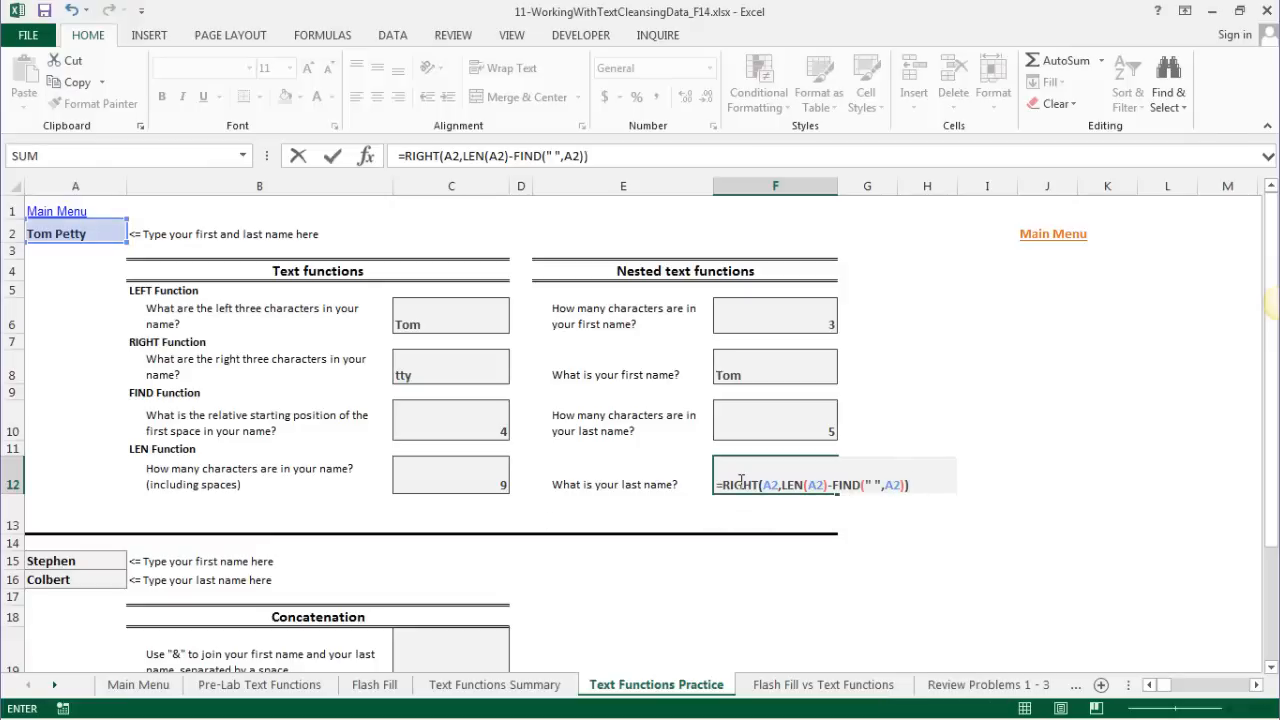
{"action": "key", "text": "Return"}
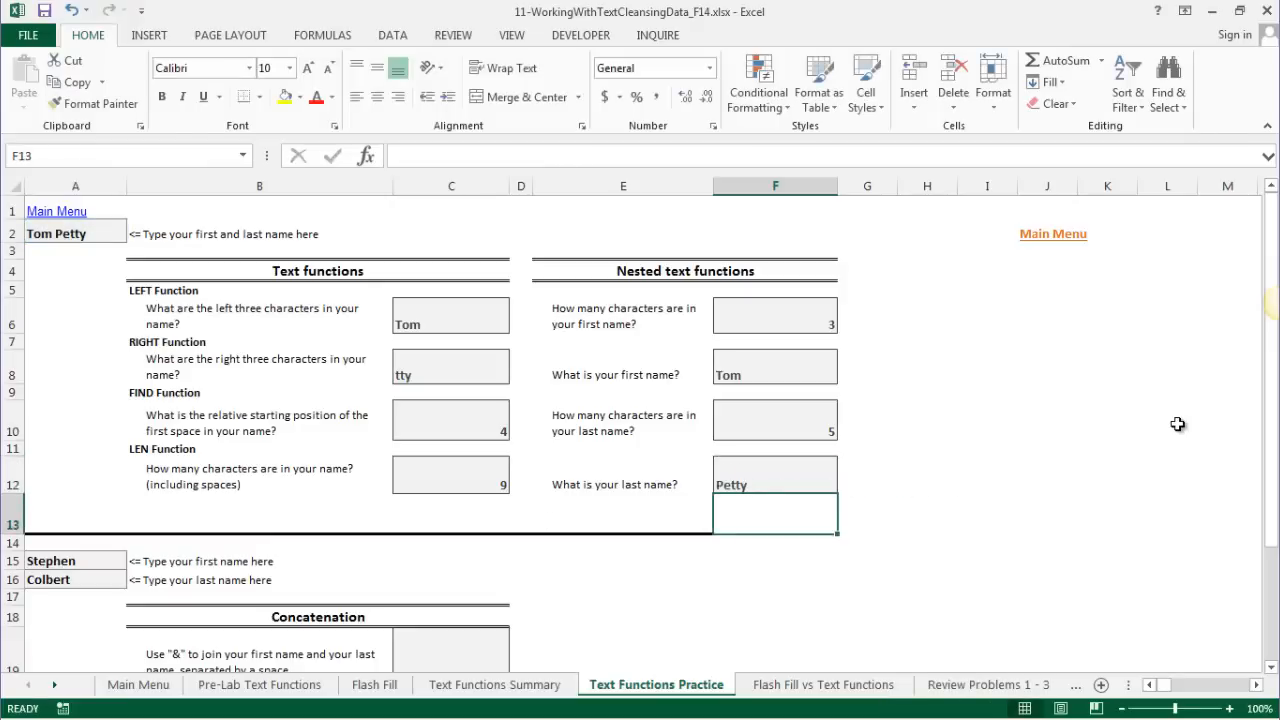
- Drop the -1 from F8's formula, leaving =LEFT(A2,FIND(" ",A2))
{"action": "left_click", "coordinate": [779, 483]}
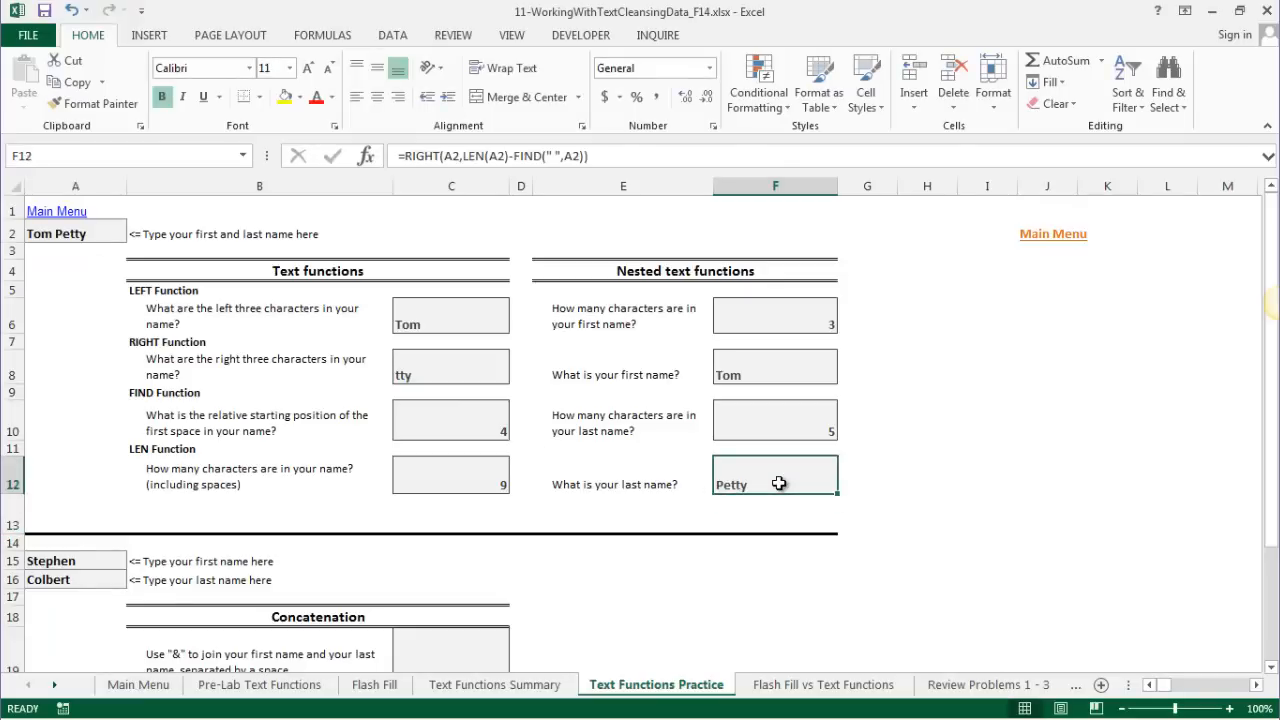
{"action": "left_click", "coordinate": [748, 374]}
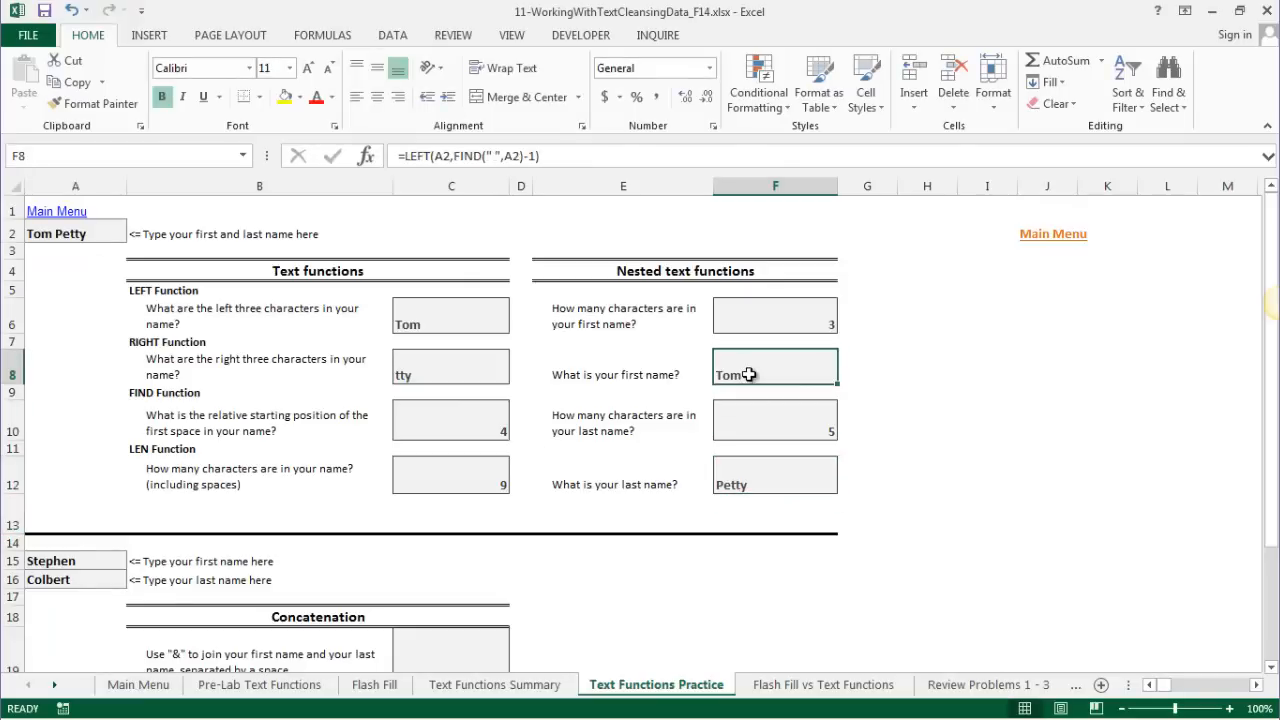
{"action": "left_click", "coordinate": [540, 158]}
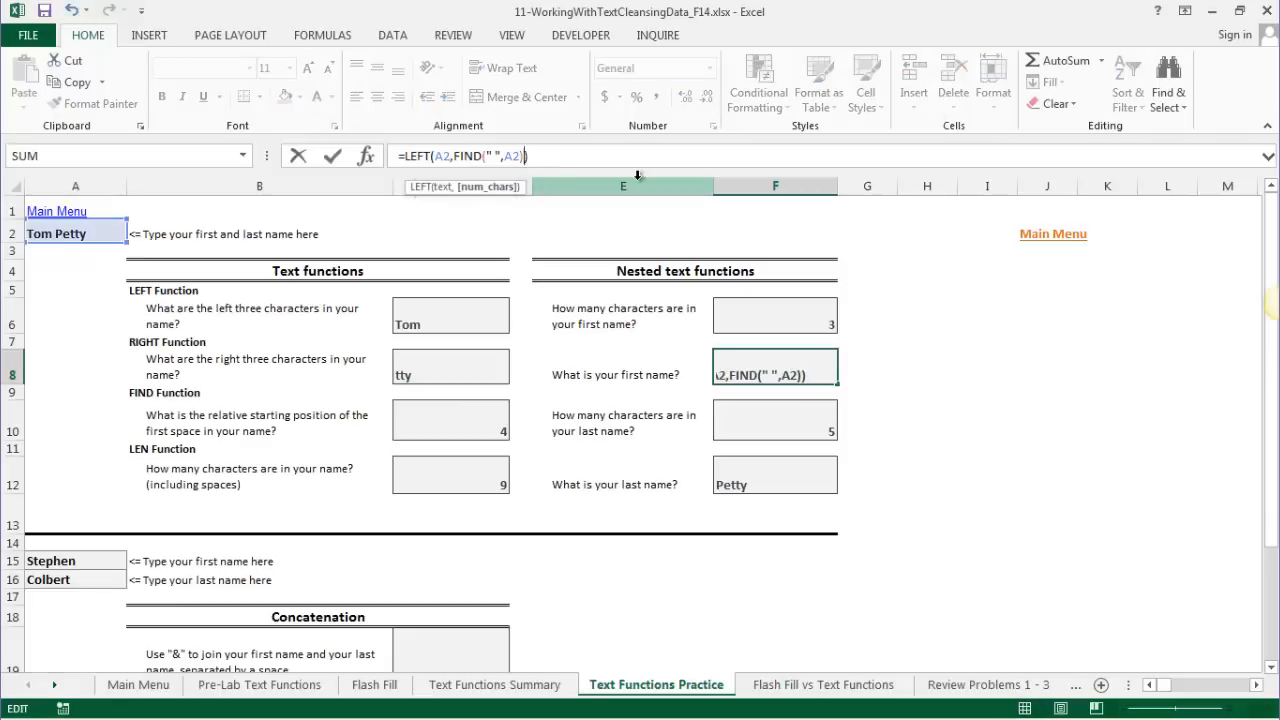
{"action": "key", "text": "Return"}
{"action": "left_click", "coordinate": [788, 378]}
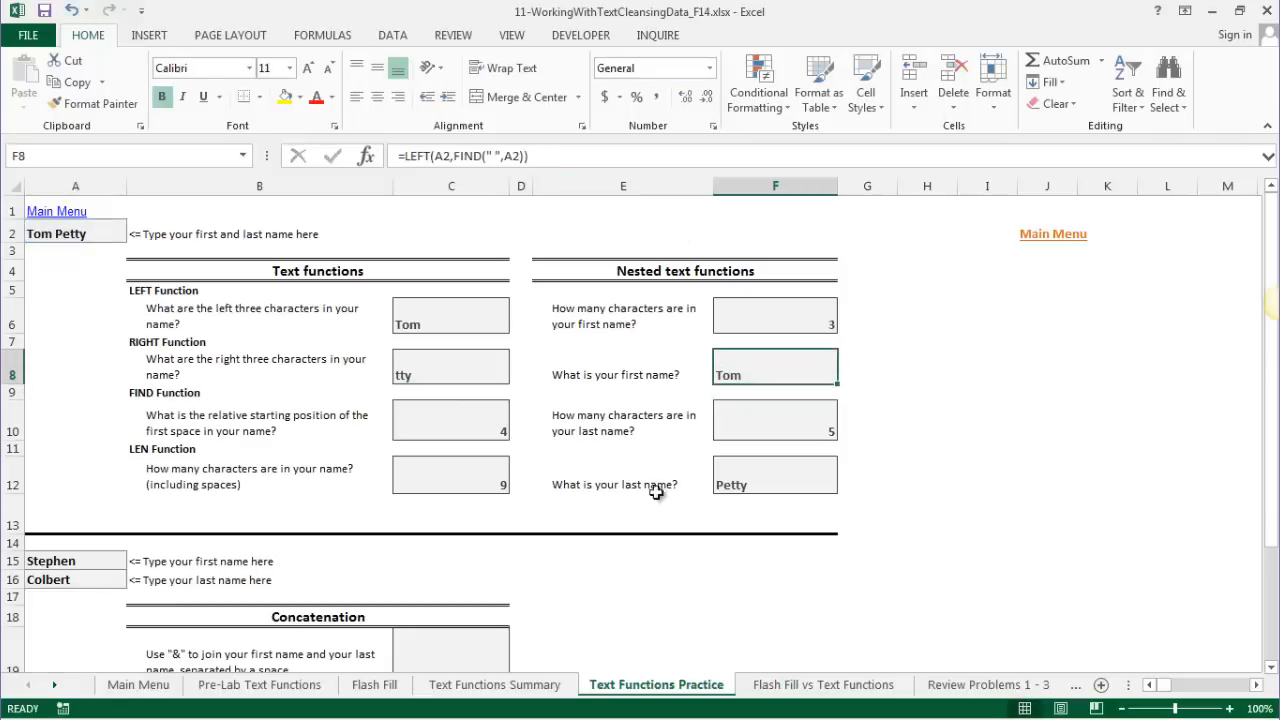
- Add =LEN(F8) in H8, which returns 4 and exposes a trailing space in the first name
{"action": "left_click", "coordinate": [902, 364]}
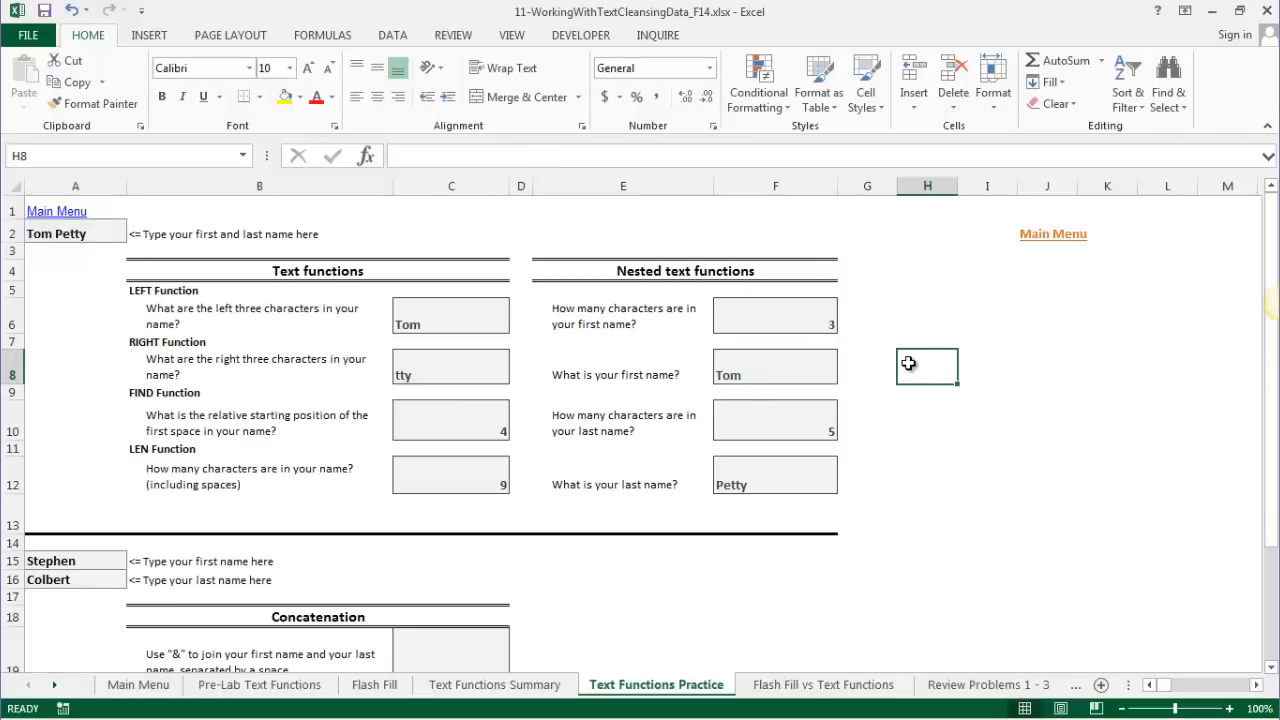
{"action": "type", "text": "=LEN("}
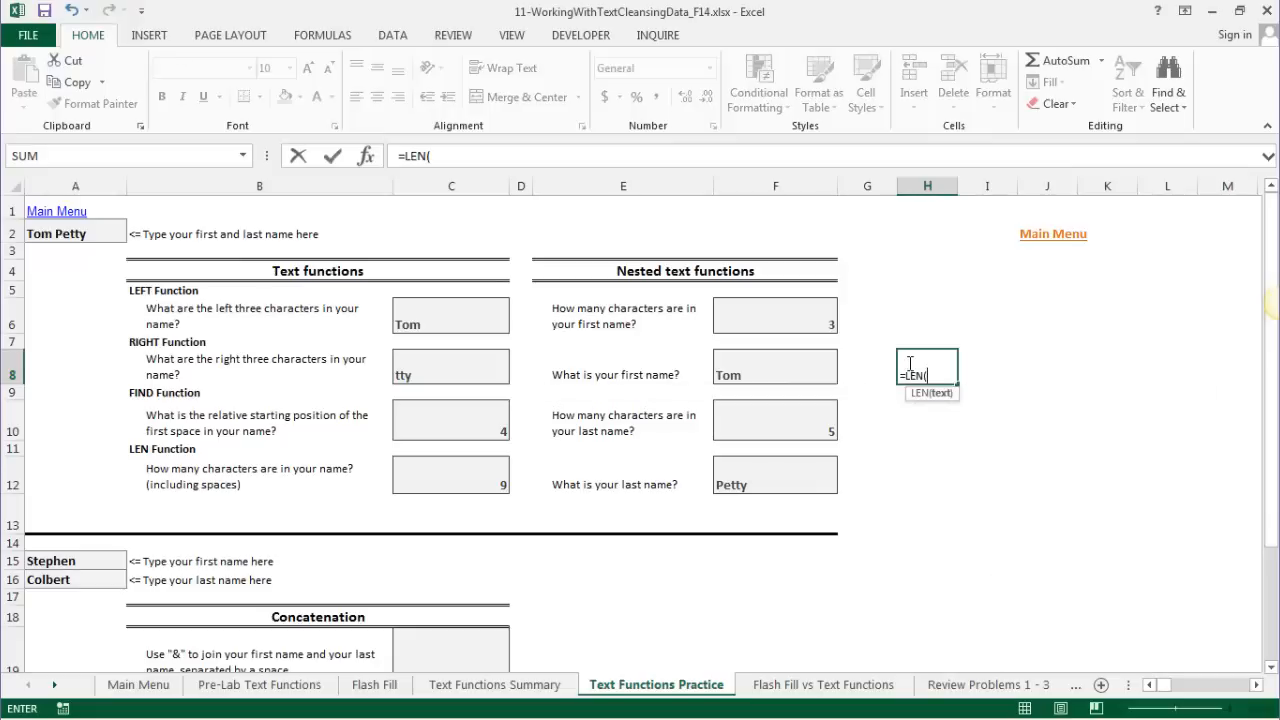
{"action": "left_click", "coordinate": [767, 368]}
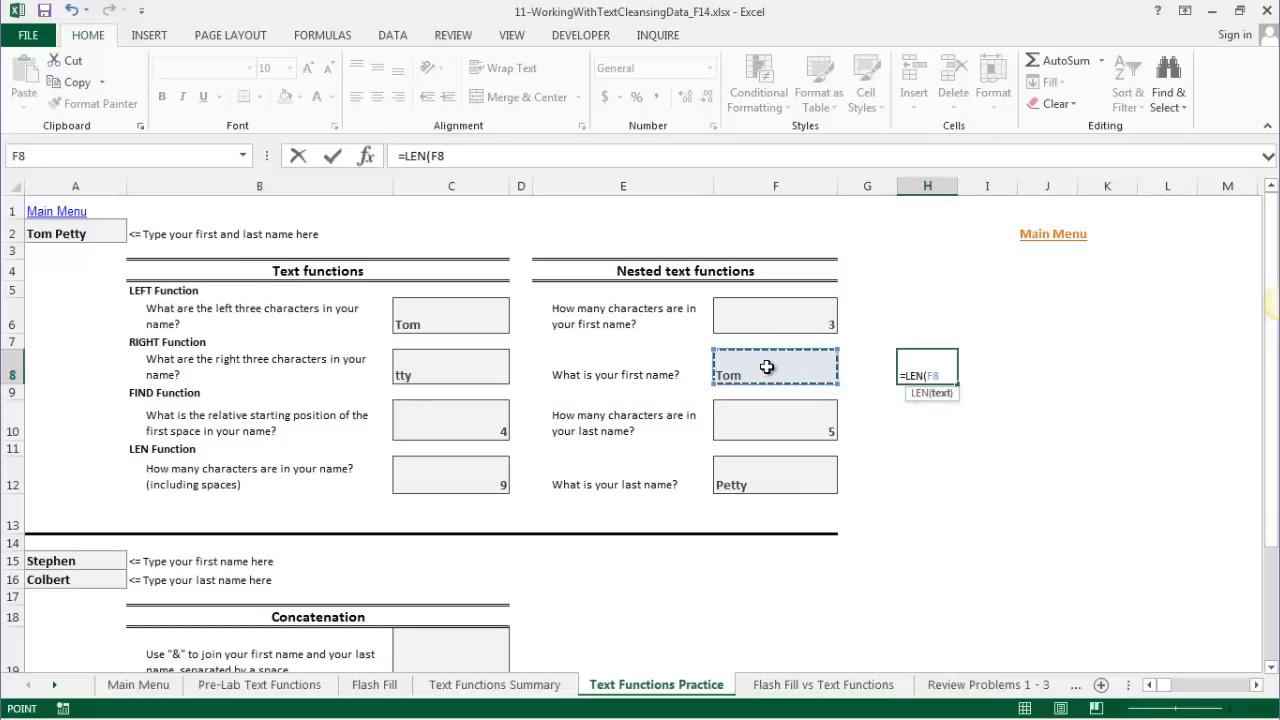
{"action": "key", "text": "Return"}
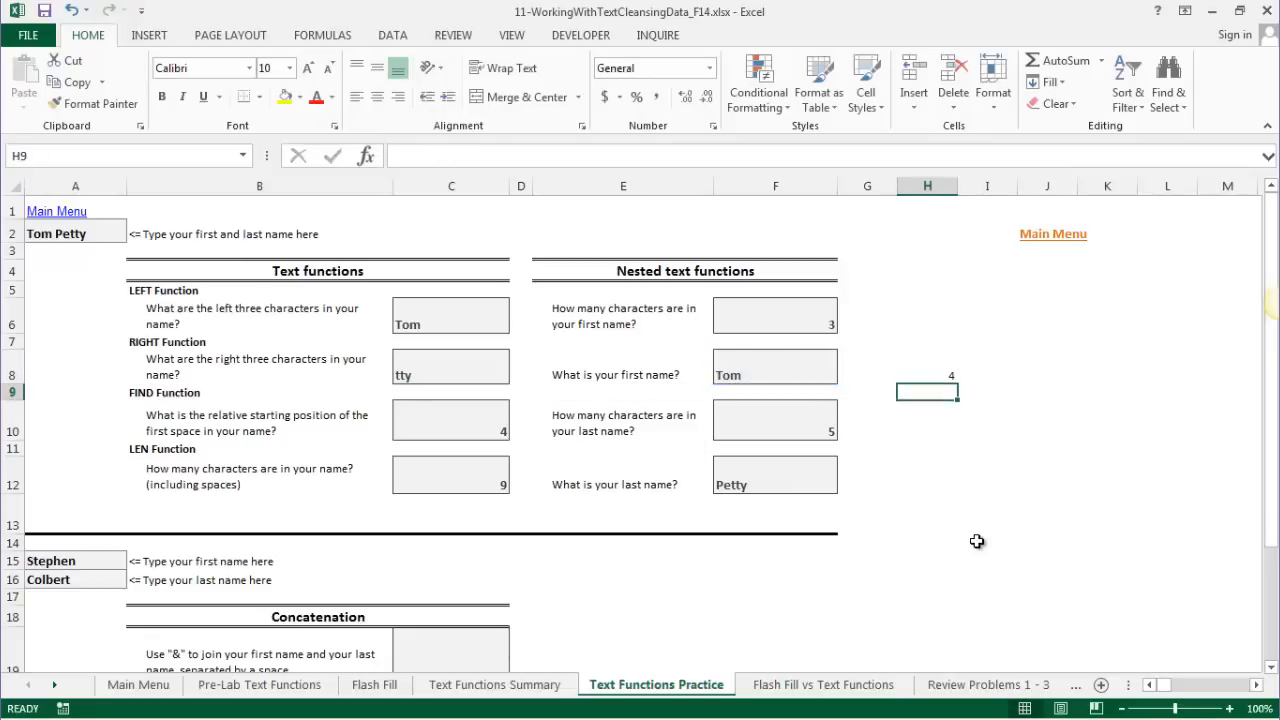
{"action": "left_click", "coordinate": [733, 367]}
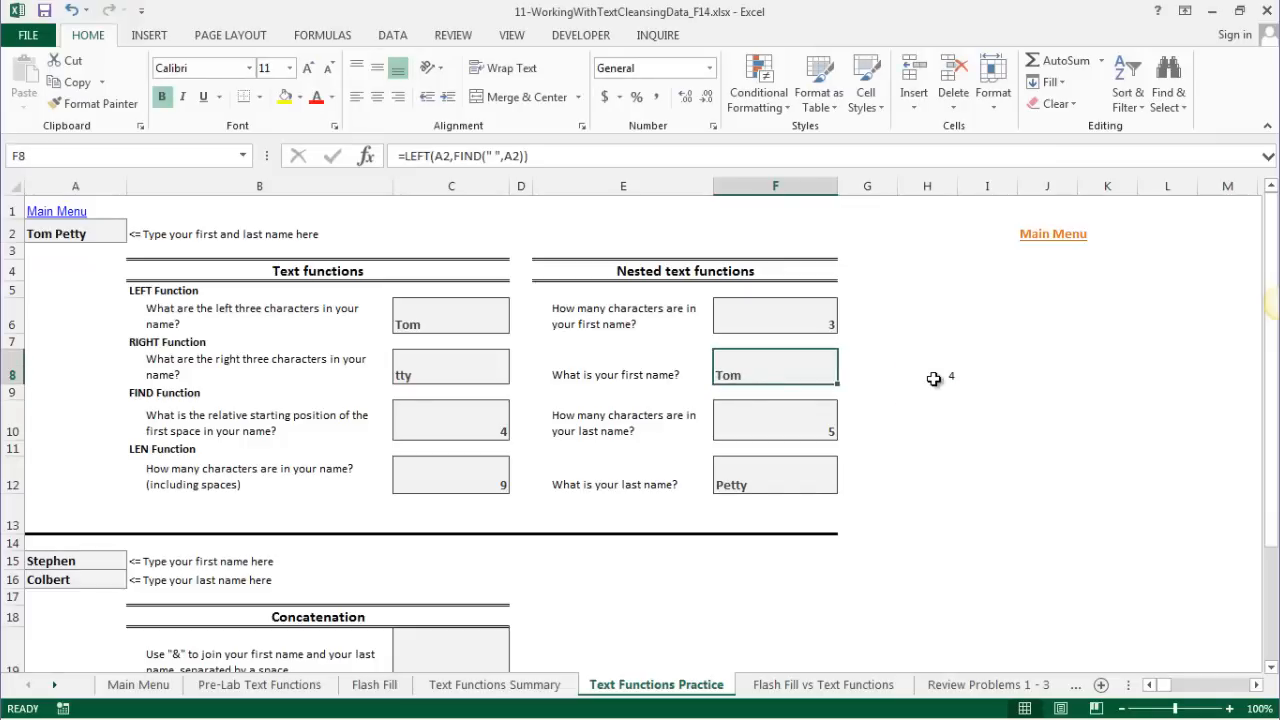
{"action": "left_click", "coordinate": [933, 378]}
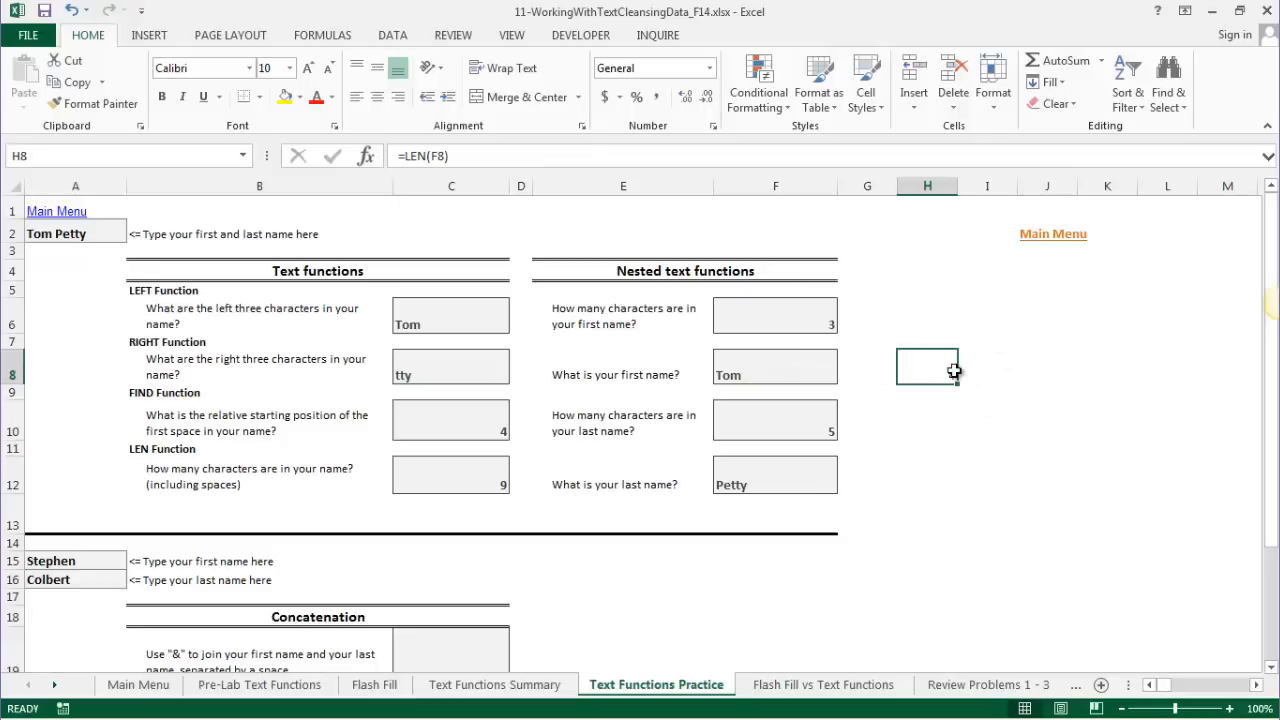
{"action": "left_click", "coordinate": [727, 364]}
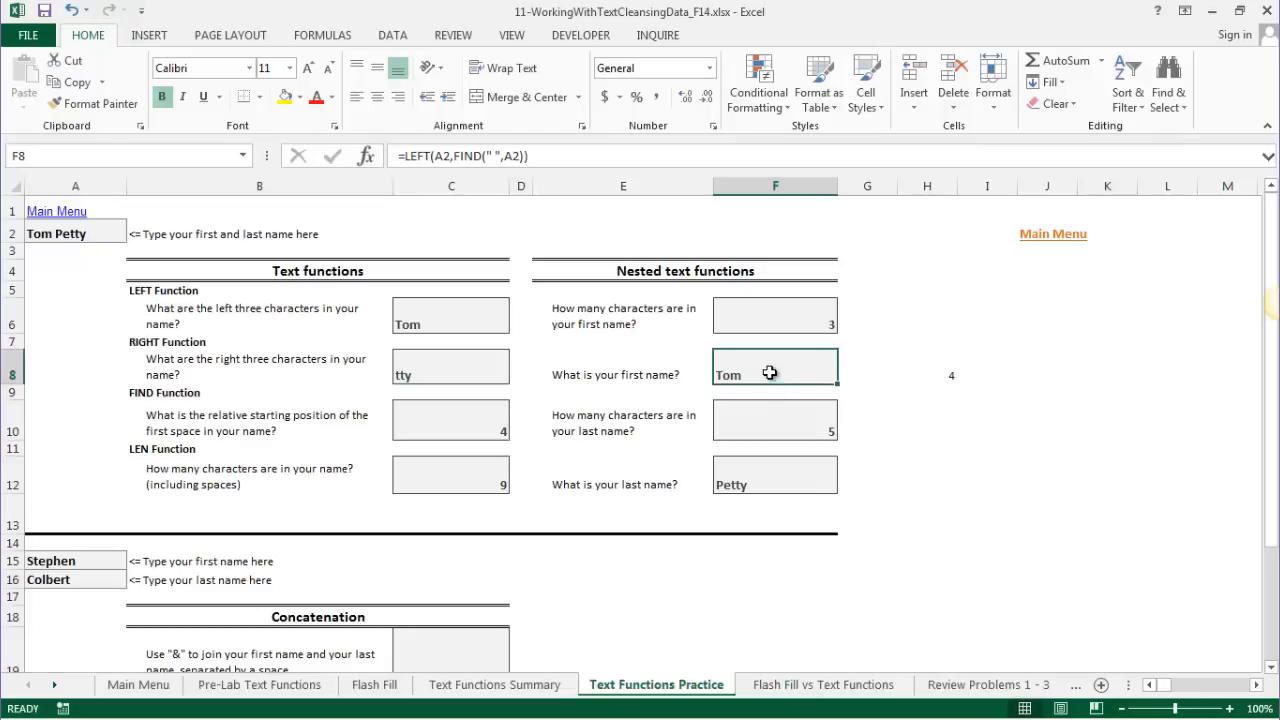
- Restore -1 in F8's formula so the H8 length check drops to 3
{"action": "left_click", "coordinate": [524, 156]}
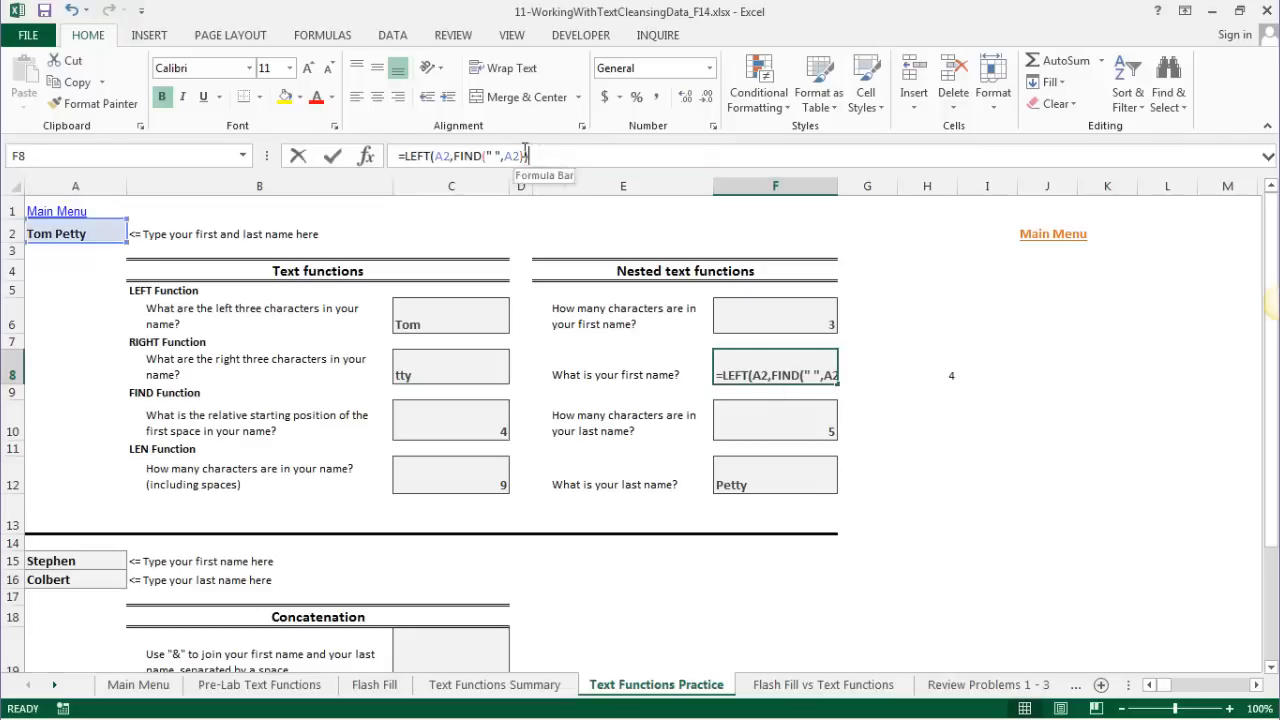
{"action": "type", "text": "-"}
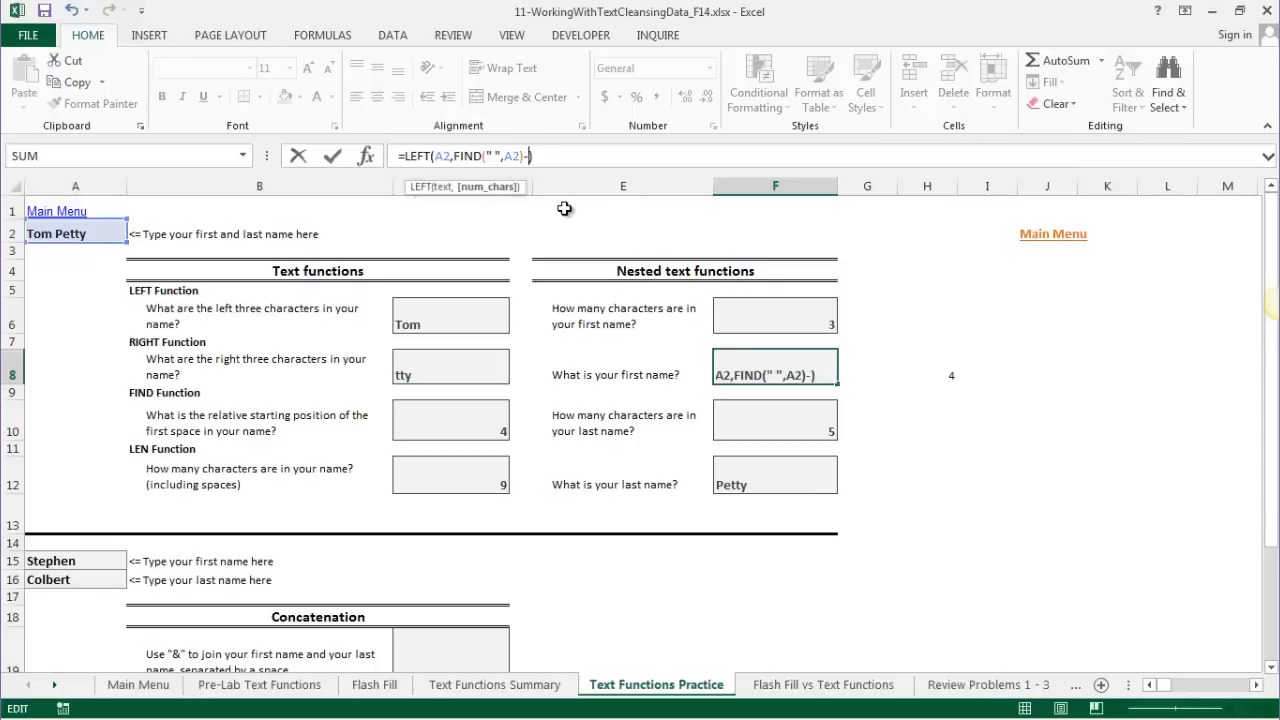
{"action": "type", "text": "1"}
{"action": "key", "text": "Return"}
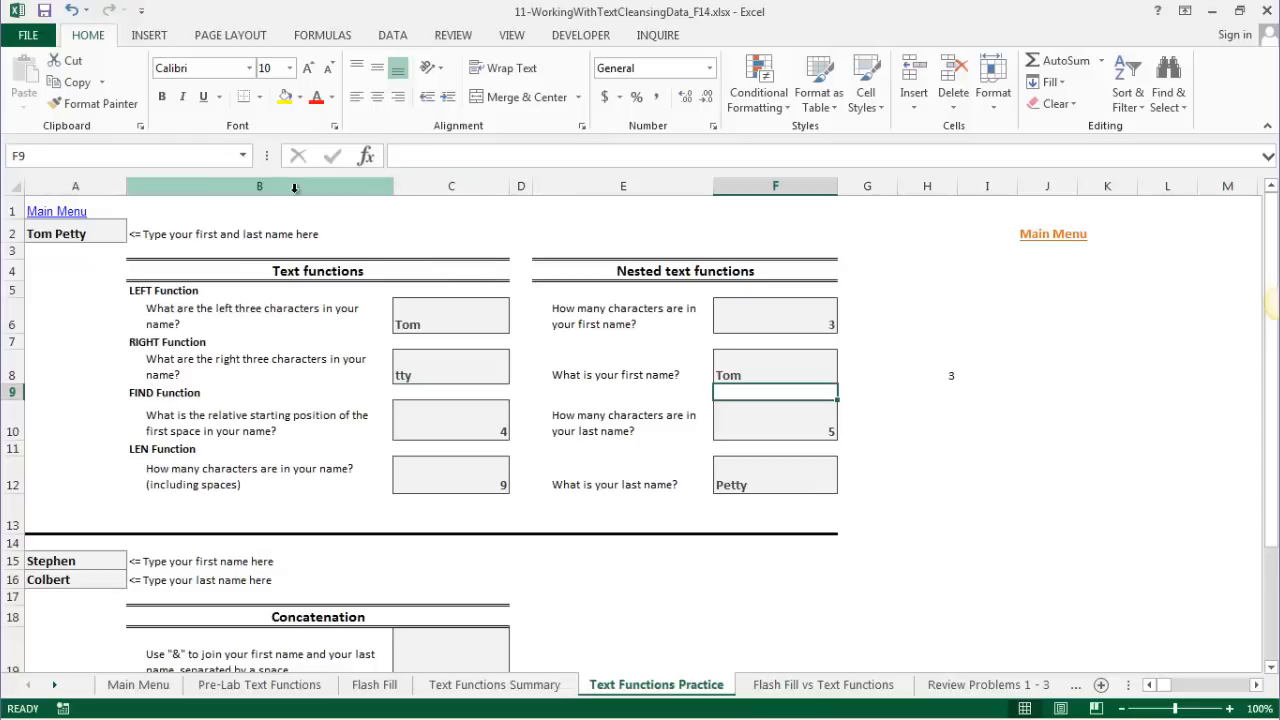
- Scroll to the Concatenation exercise and type a first and last name into A15 and A16
{"action": "scroll", "coordinate": [294, 523], "scroll_direction": "down", "scroll_amount": 2}
{"action": "scroll", "coordinate": [614, 592], "scroll_direction": "down", "scroll_amount": 2}
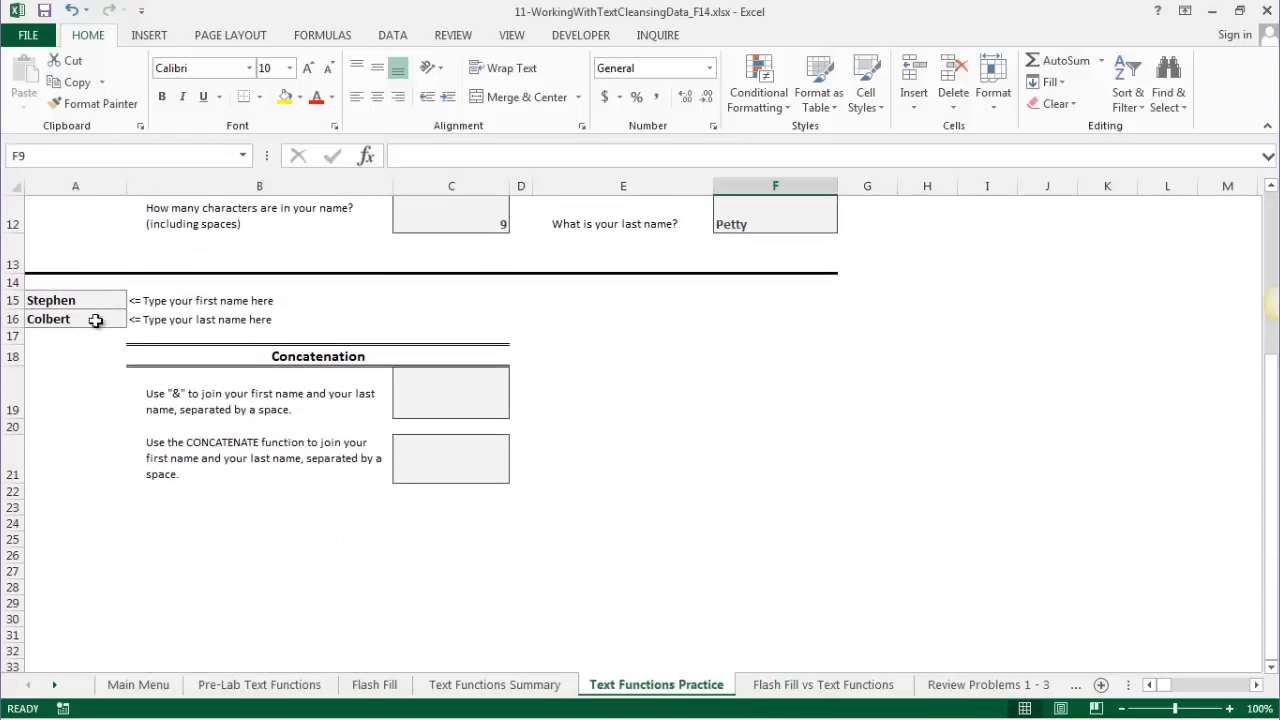
{"action": "left_click", "coordinate": [40, 298]}
{"action": "type", "text": "Tom"}
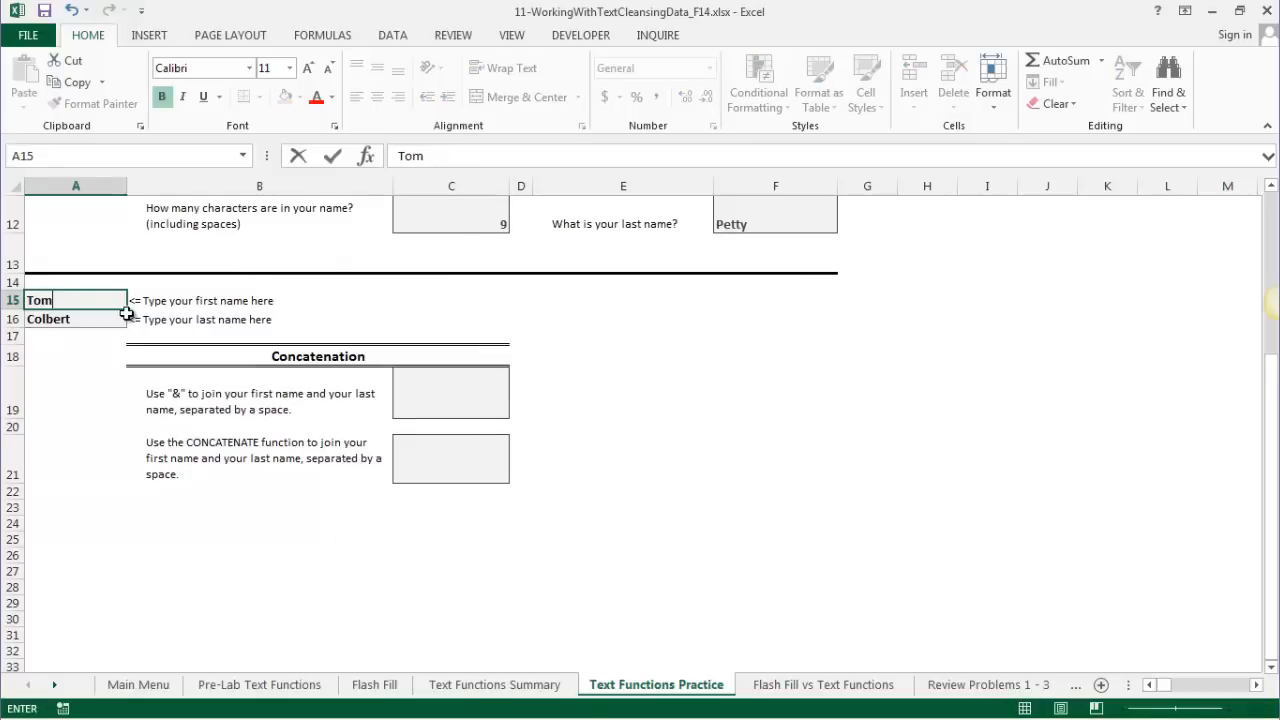
{"action": "key", "text": "Return"}
{"action": "type", "text": "Petty"}
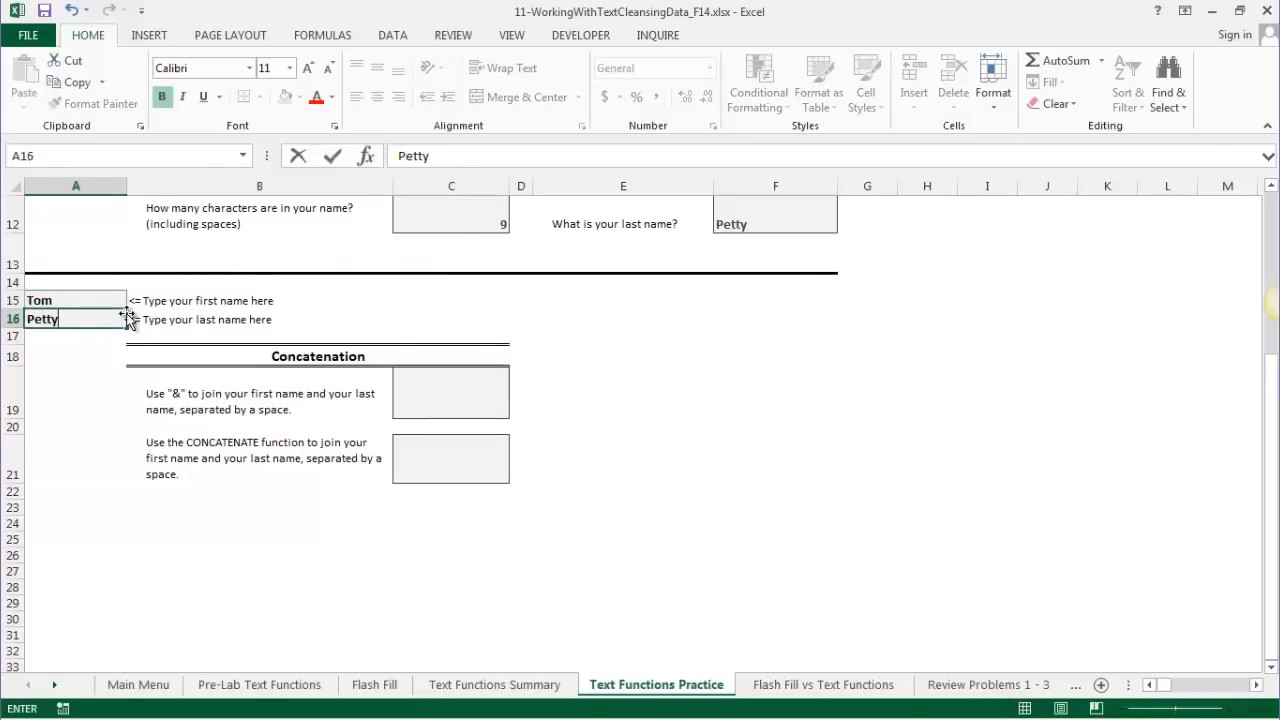
{"action": "key", "text": "Up"}
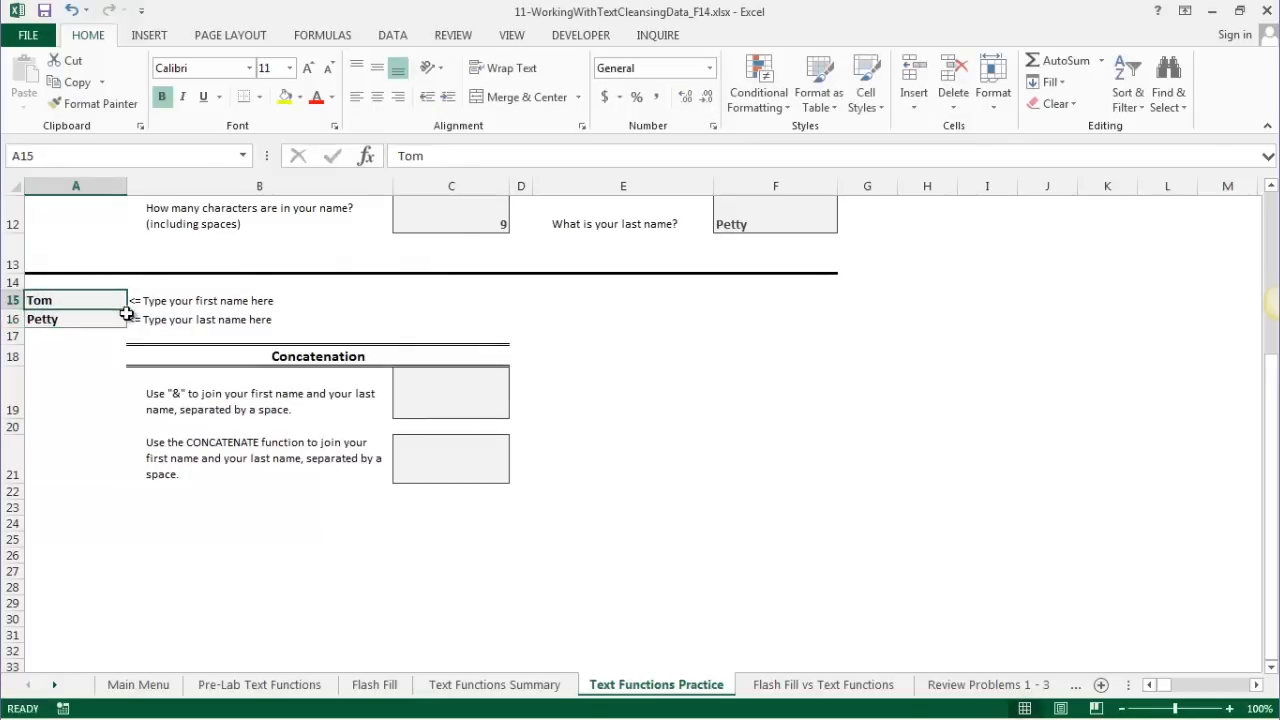
- Replace them with a different first and last name, then begin a formula in C19
{"action": "type", "text": "Eric"}
{"action": "key", "text": "Return"}
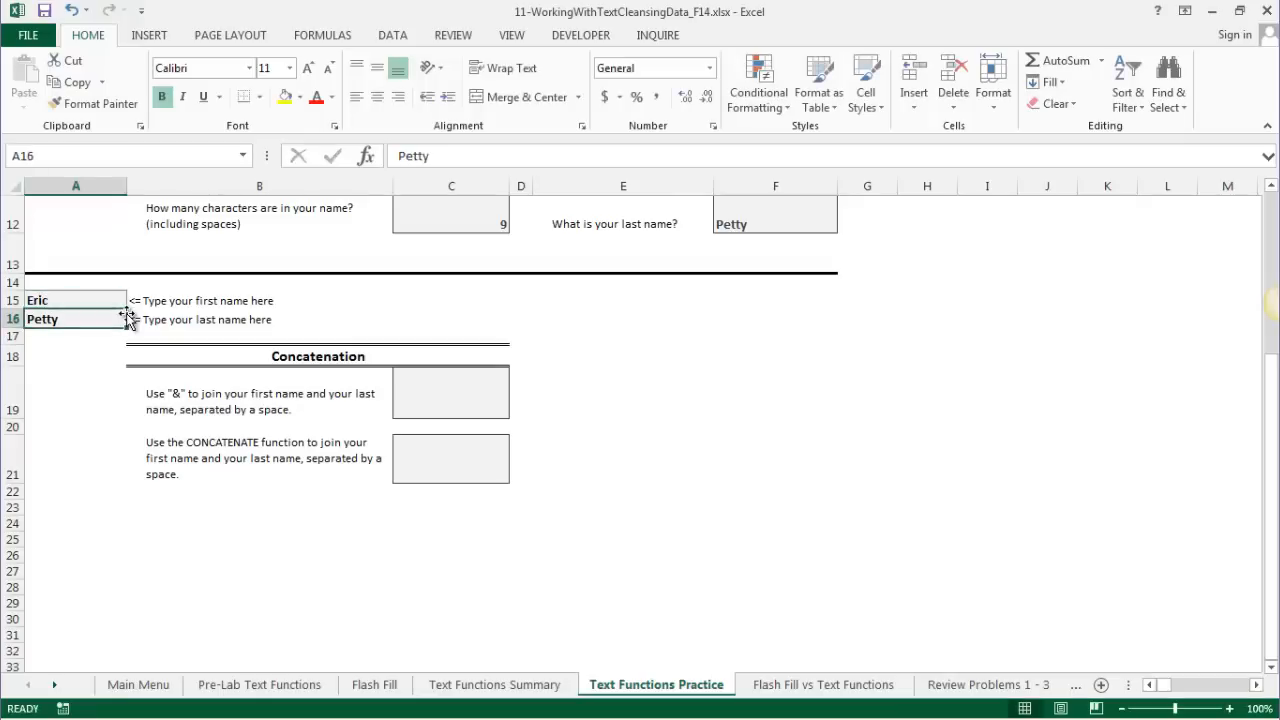
{"action": "type", "text": "Clapton"}
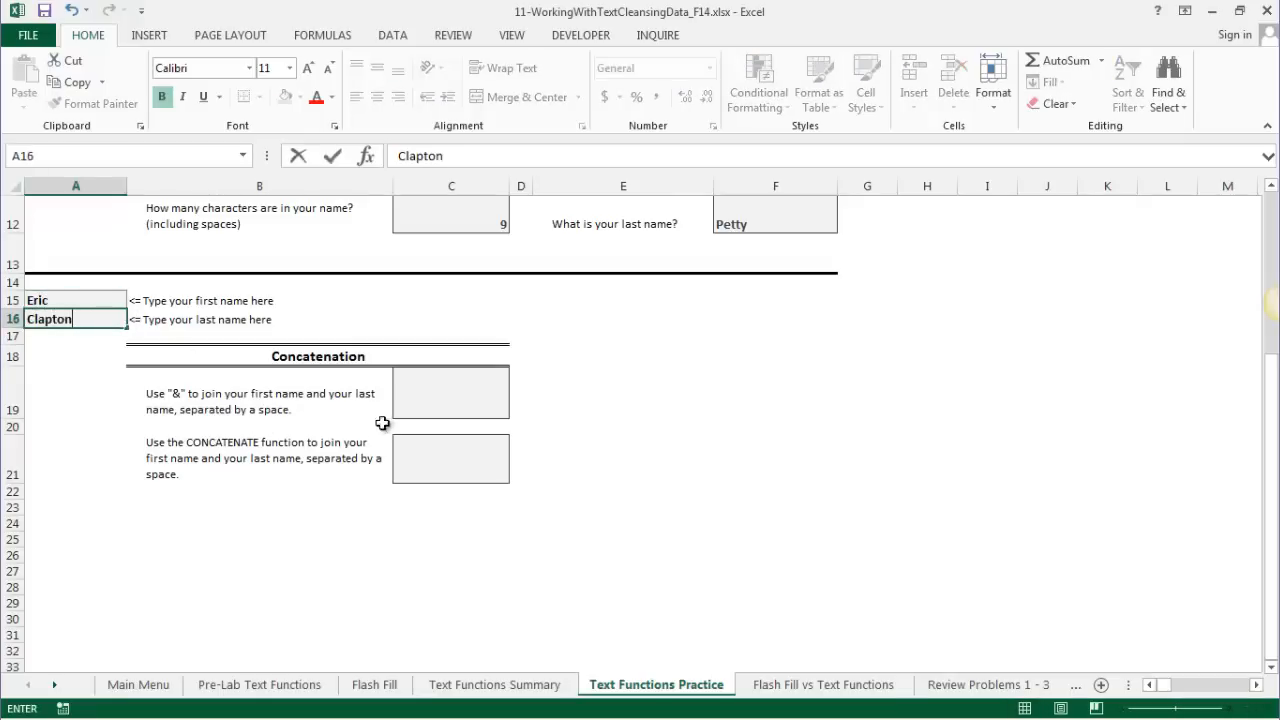
{"action": "left_click", "coordinate": [416, 380]}
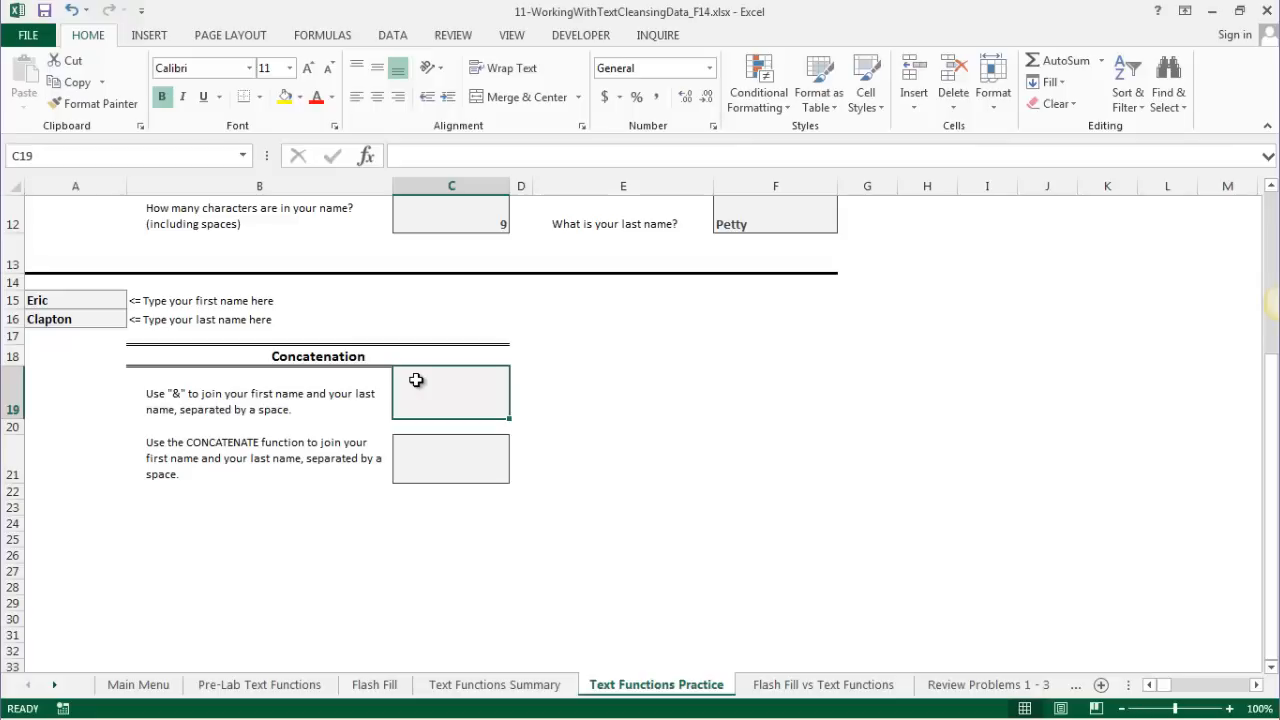
{"action": "type", "text": "="}
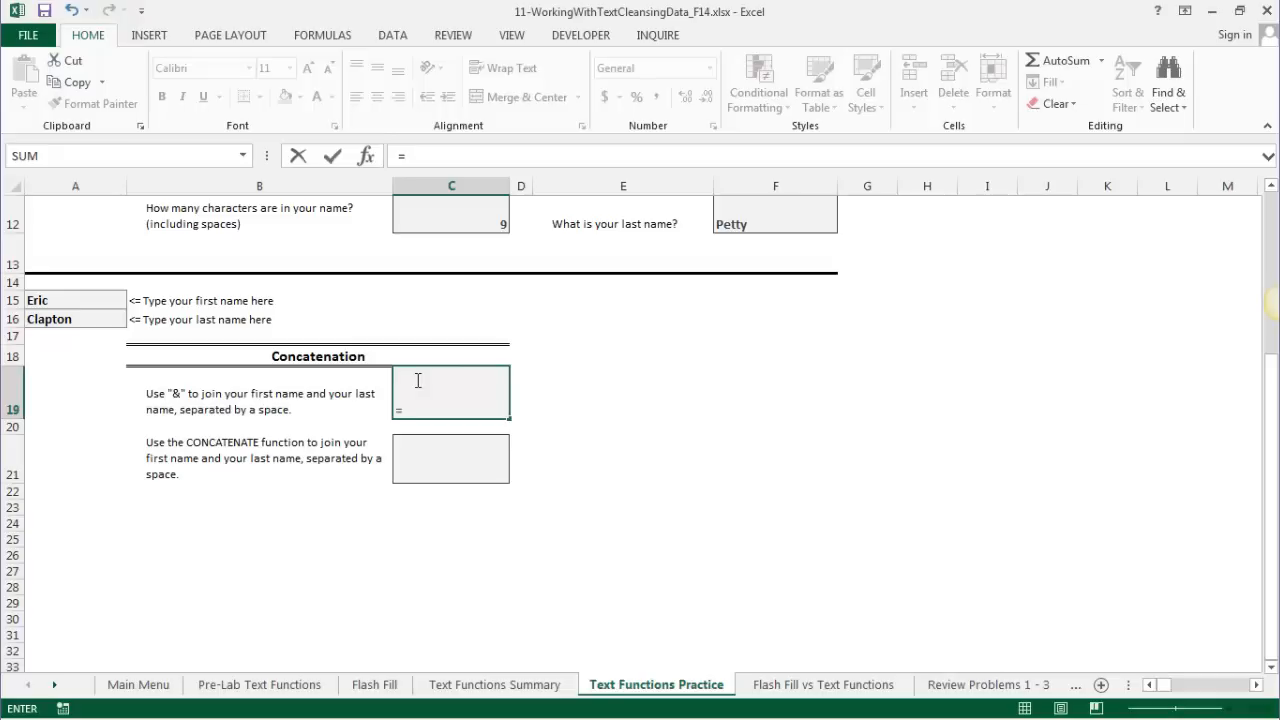
- Complete C19 as =A15&" "&A16 to join first and last name with a space
{"action": "left_click", "coordinate": [40, 301]}
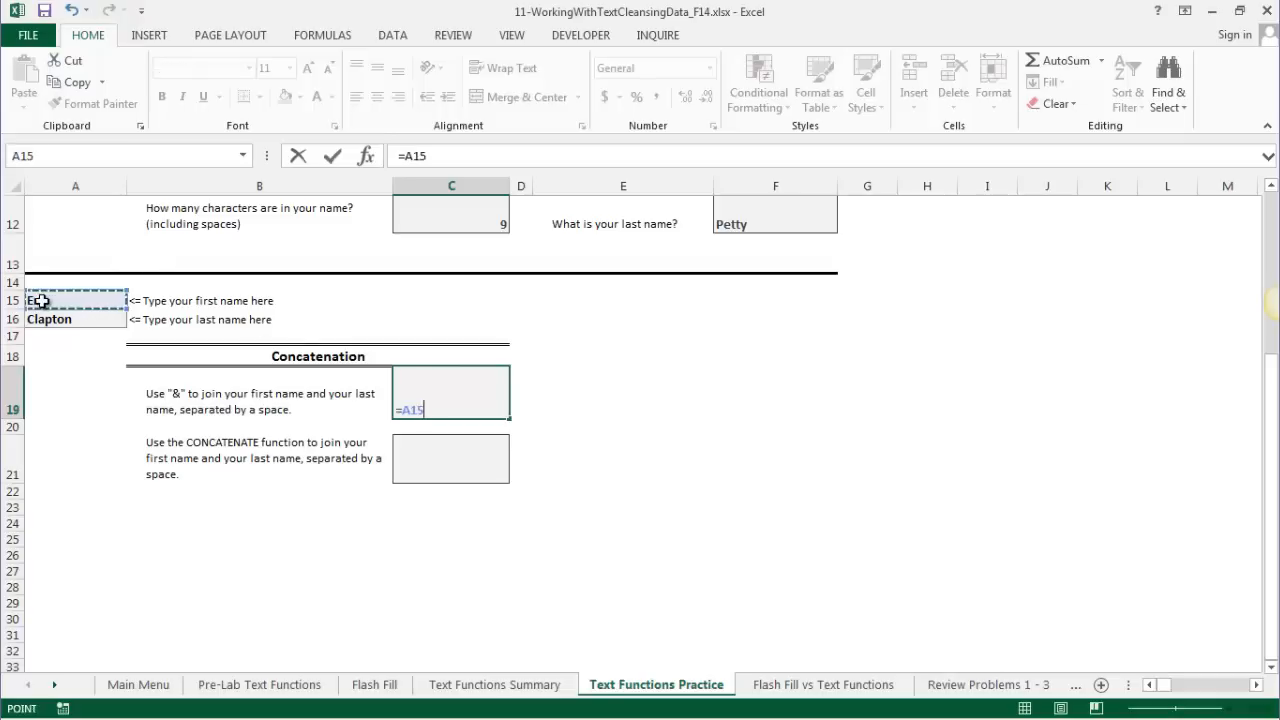
{"action": "type", "text": "&"}
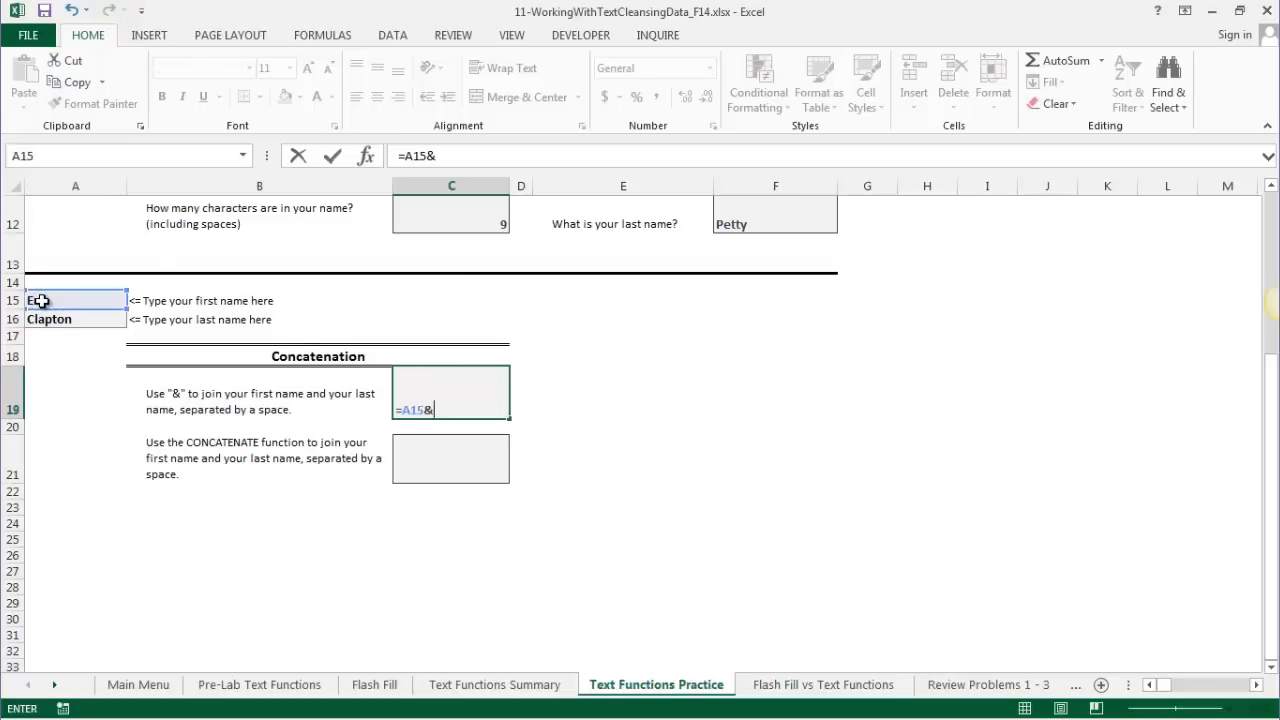
{"action": "type", "text": "\" \"&A16"}
{"action": "key", "text": "Return"}
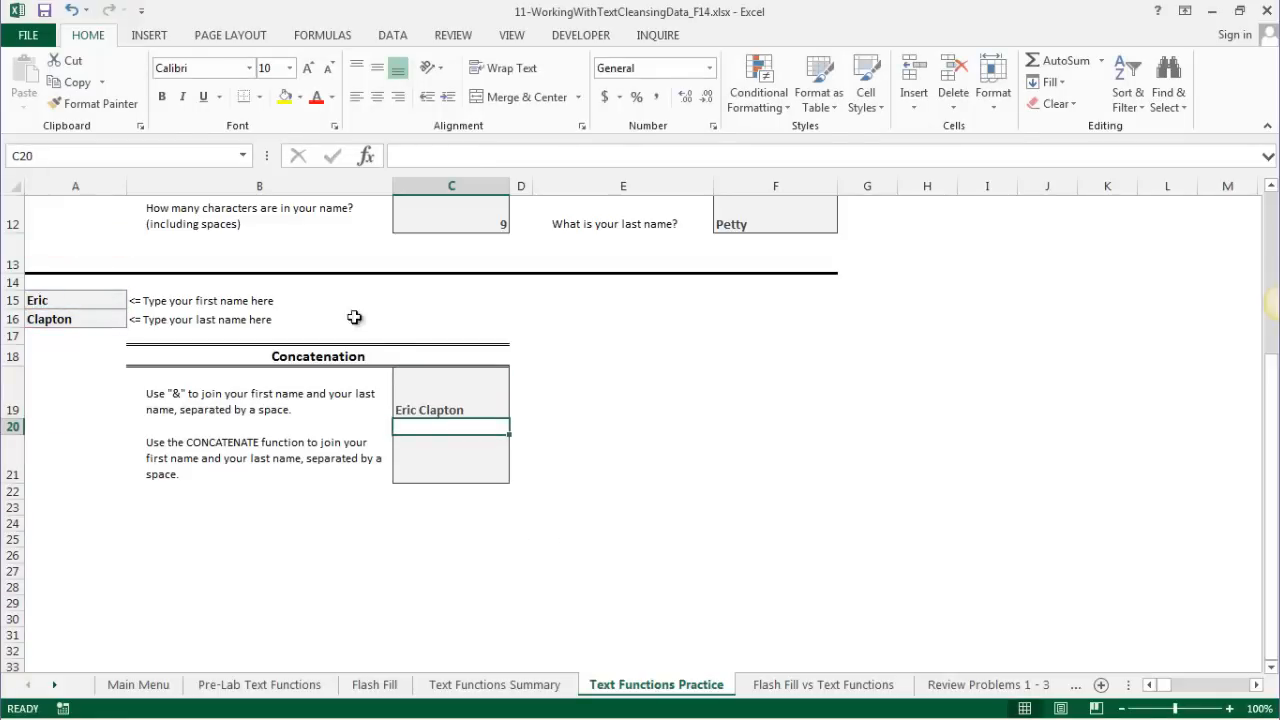
{"action": "left_click", "coordinate": [461, 390]}
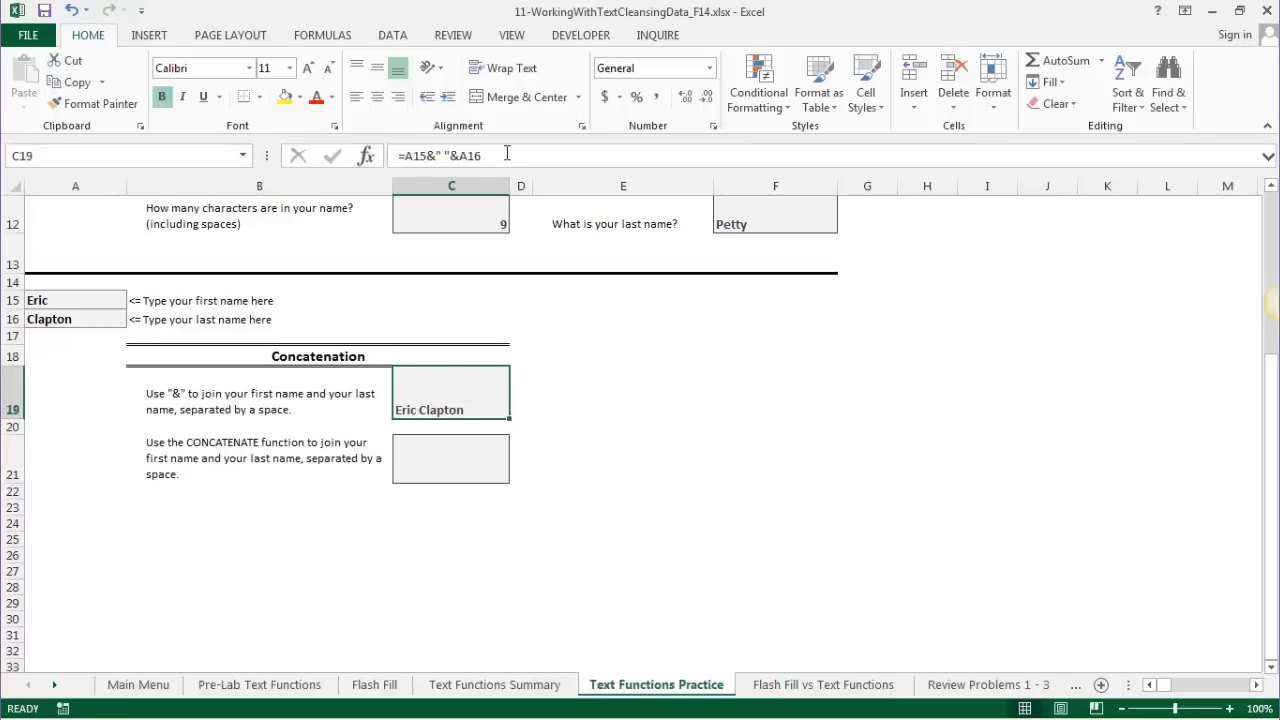
{"action": "left_click_drag", "start_coordinate": [490, 155], "coordinate": [368, 161]}
- Rewrite C19 as =A16&", "&A15 to show last name, comma, first name
{"action": "type", "text": "="}
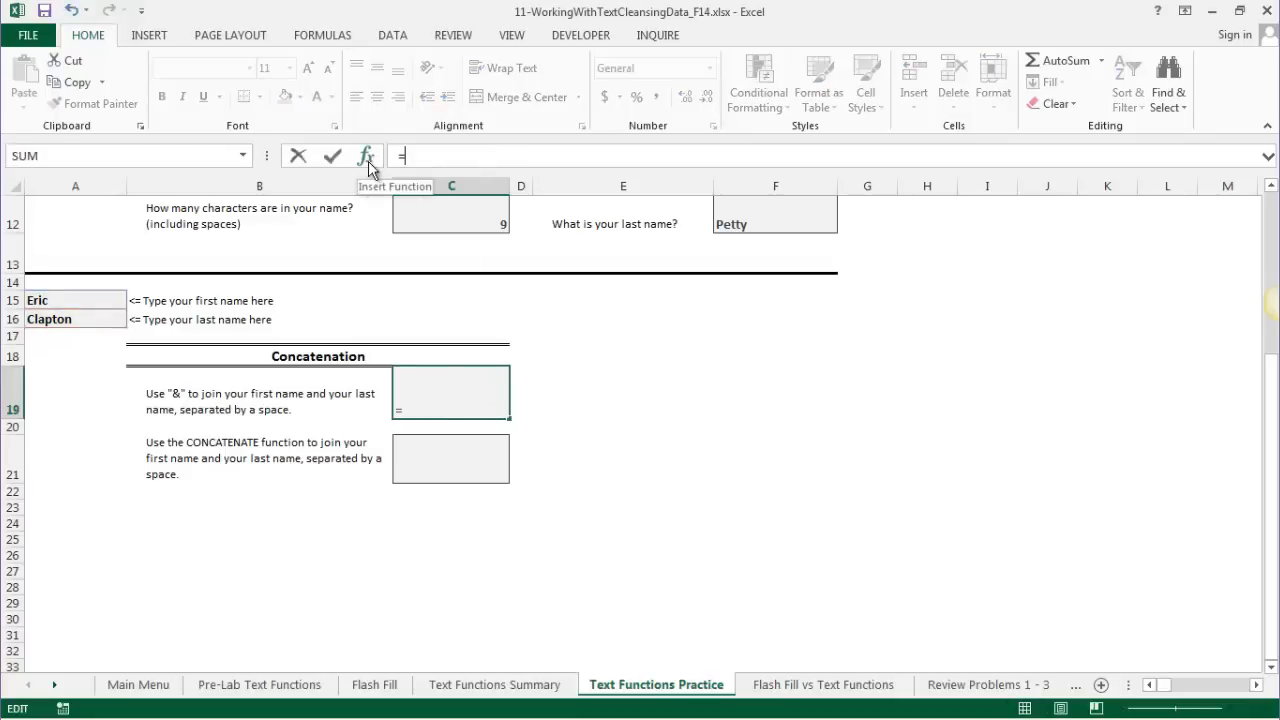
{"action": "type", "text": "A16&"}
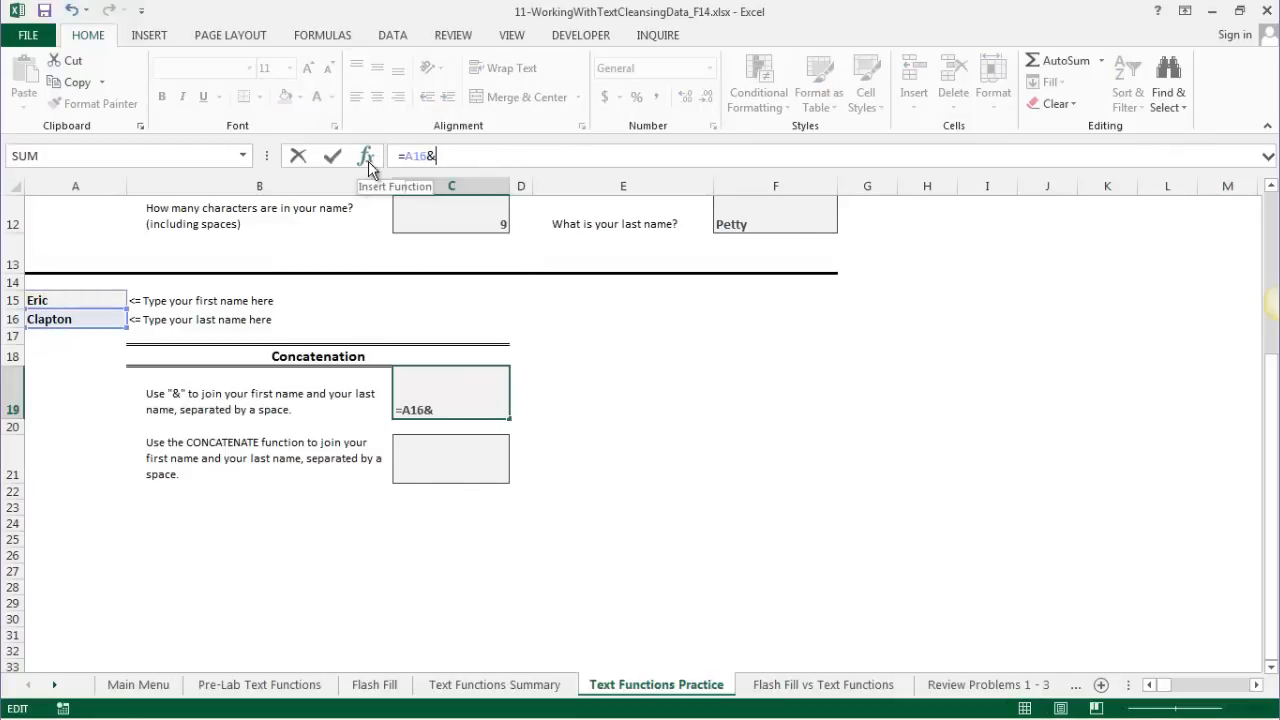
{"action": "type", "text": "\", \"&"}
{"action": "left_click", "coordinate": [51, 300]}
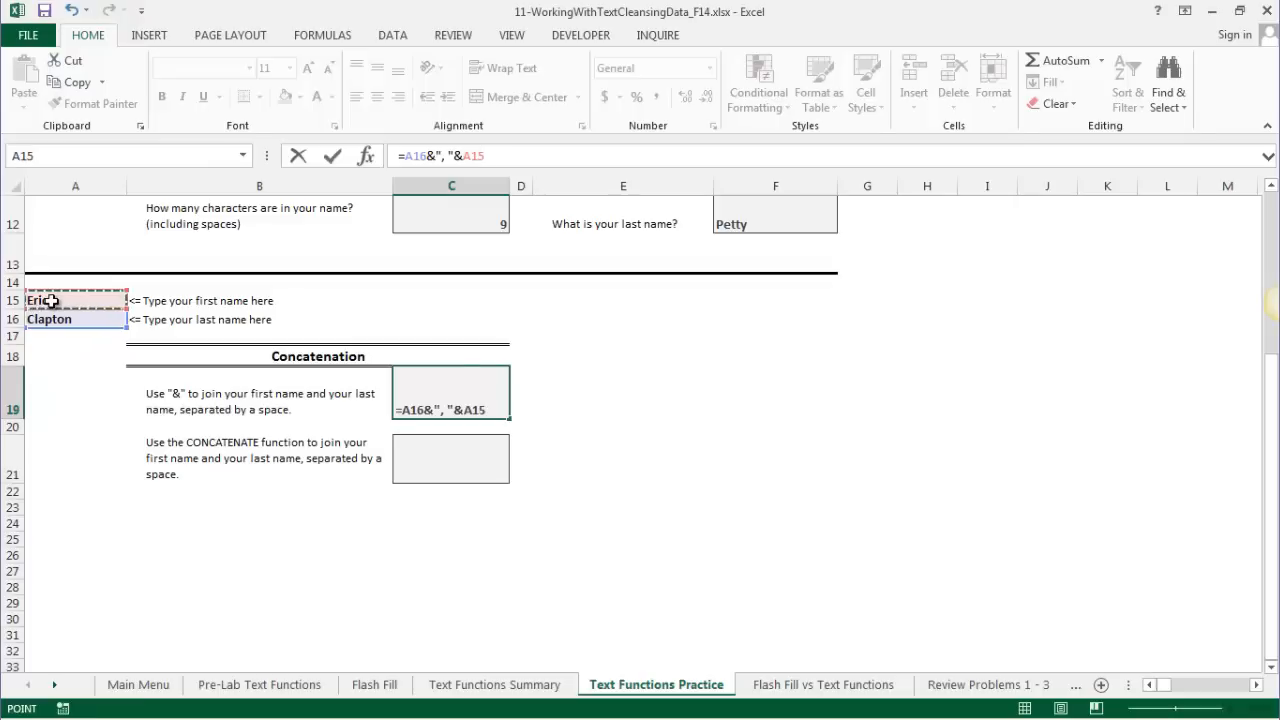
{"action": "key", "text": "Return"}
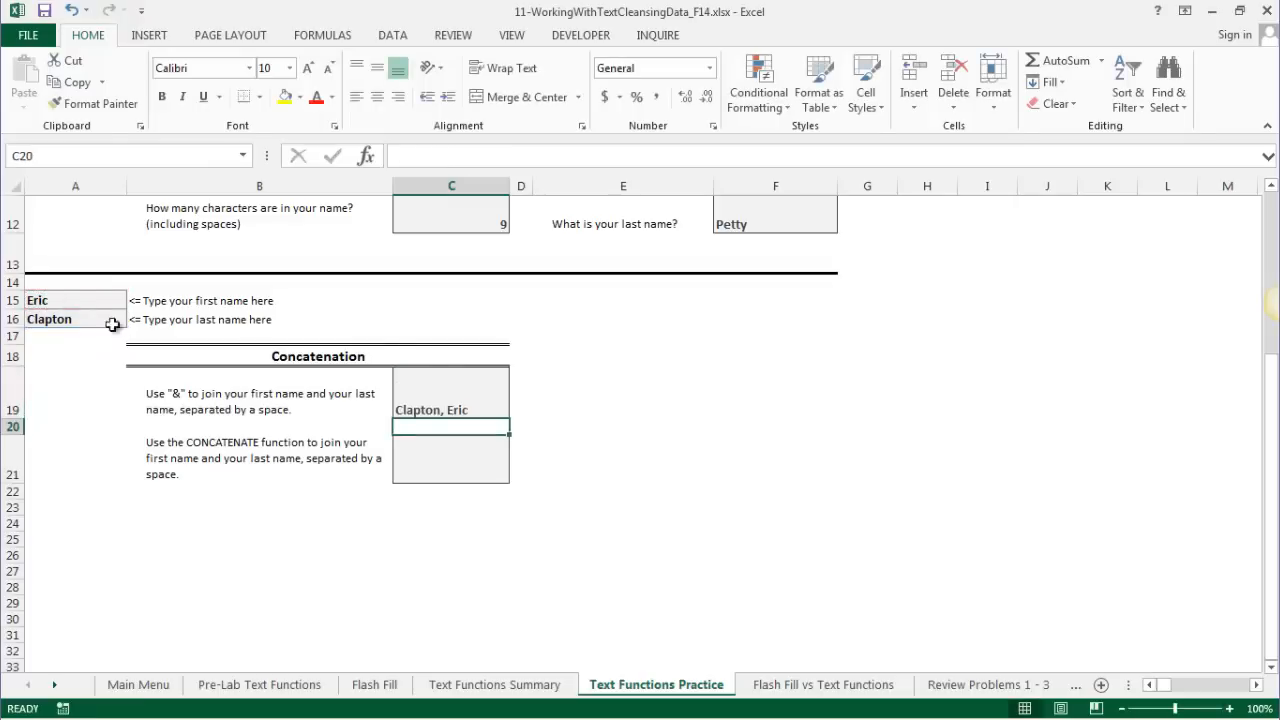
{"action": "left_click", "coordinate": [431, 458]}
- Enter =CONCATENATE(A15," ",A16) in C21 to display the full name
{"action": "type", "text": "="}
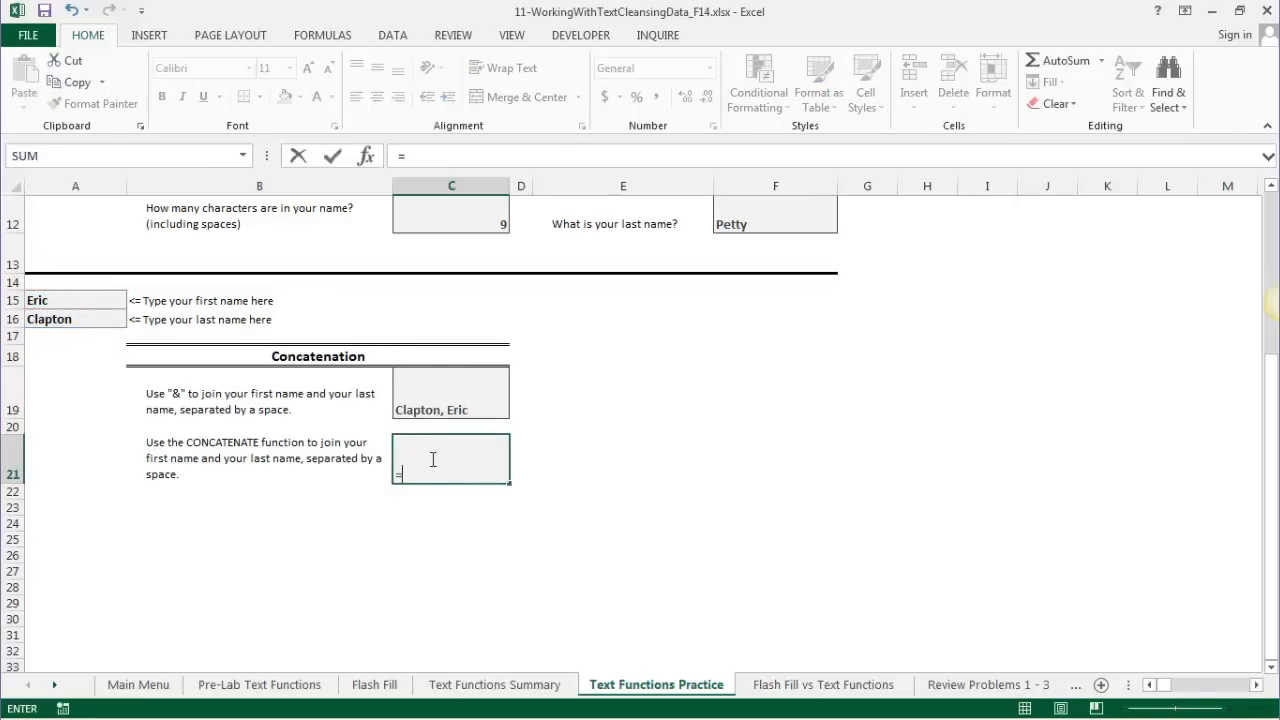
{"action": "type", "text": "CONC"}
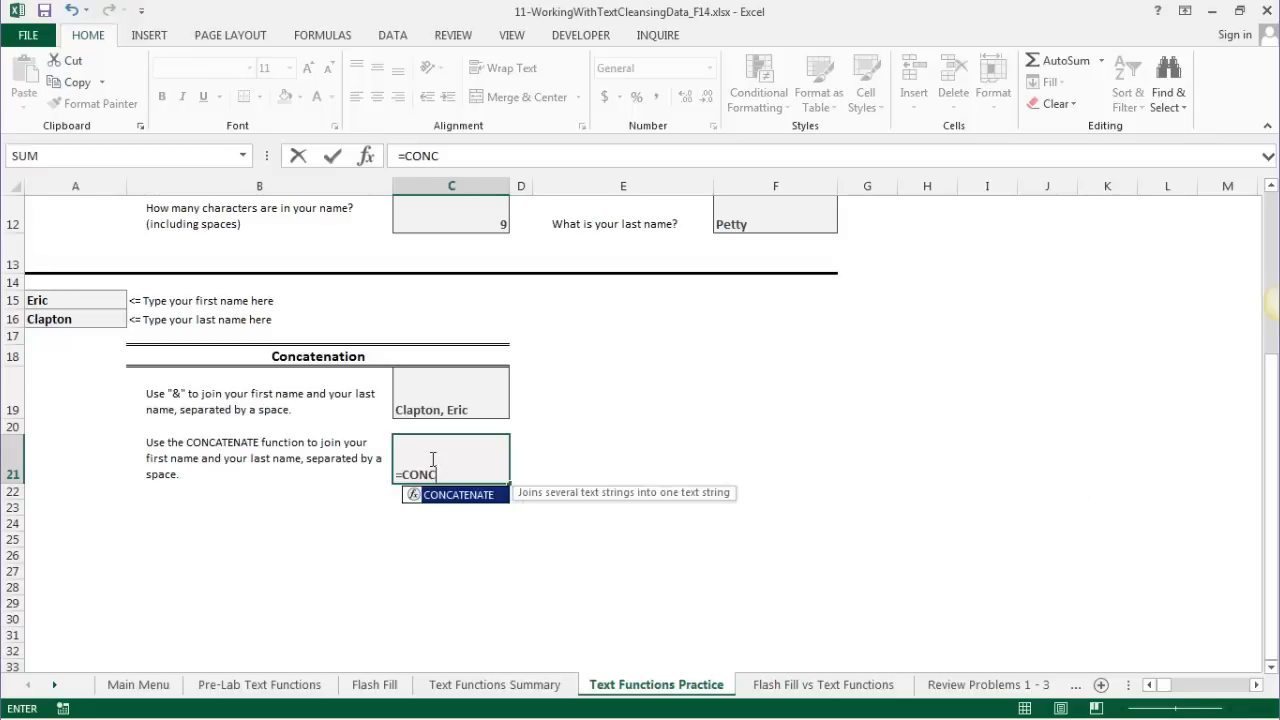
{"action": "key", "text": "Tab"}
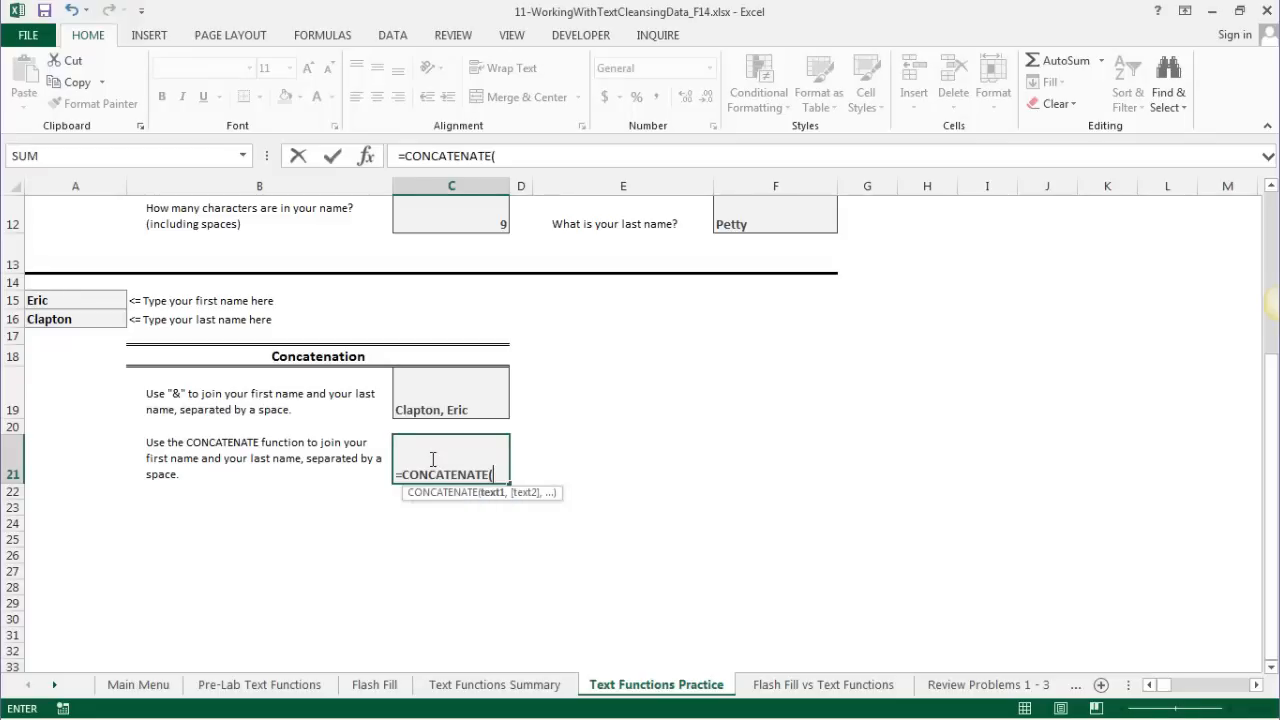
{"action": "left_click", "coordinate": [62, 300]}
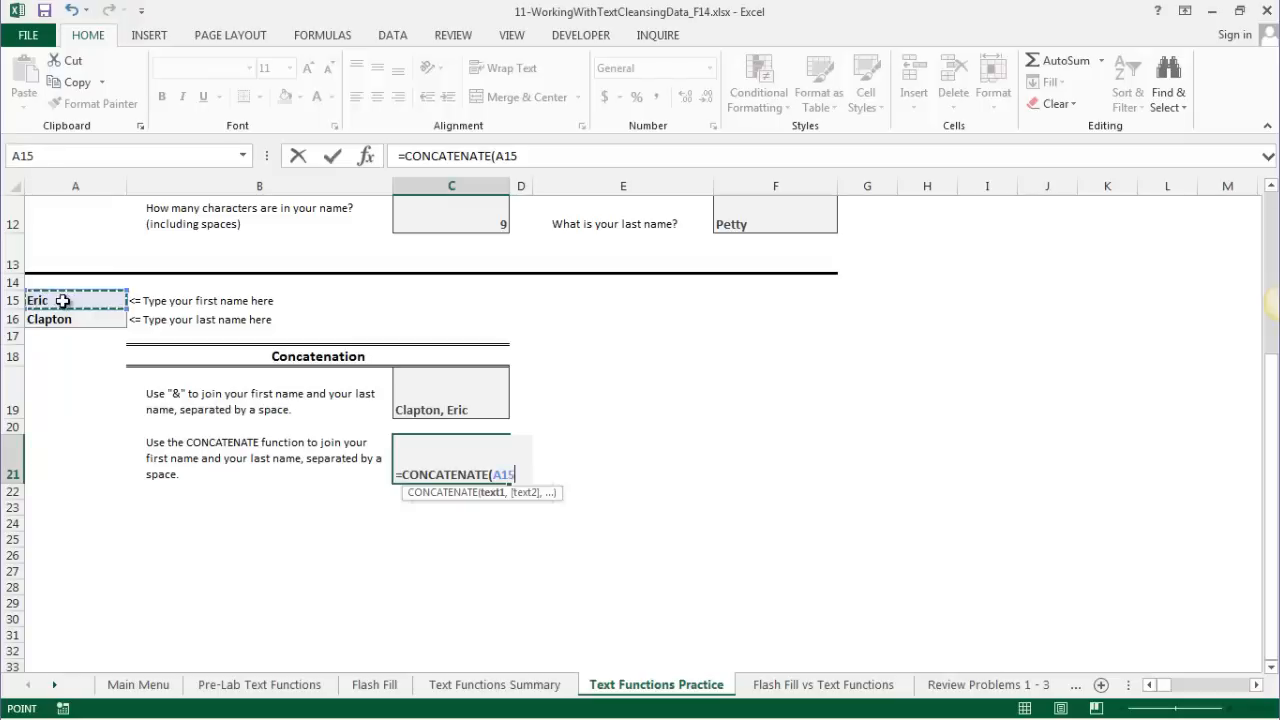
{"action": "type", "text": ",\""}
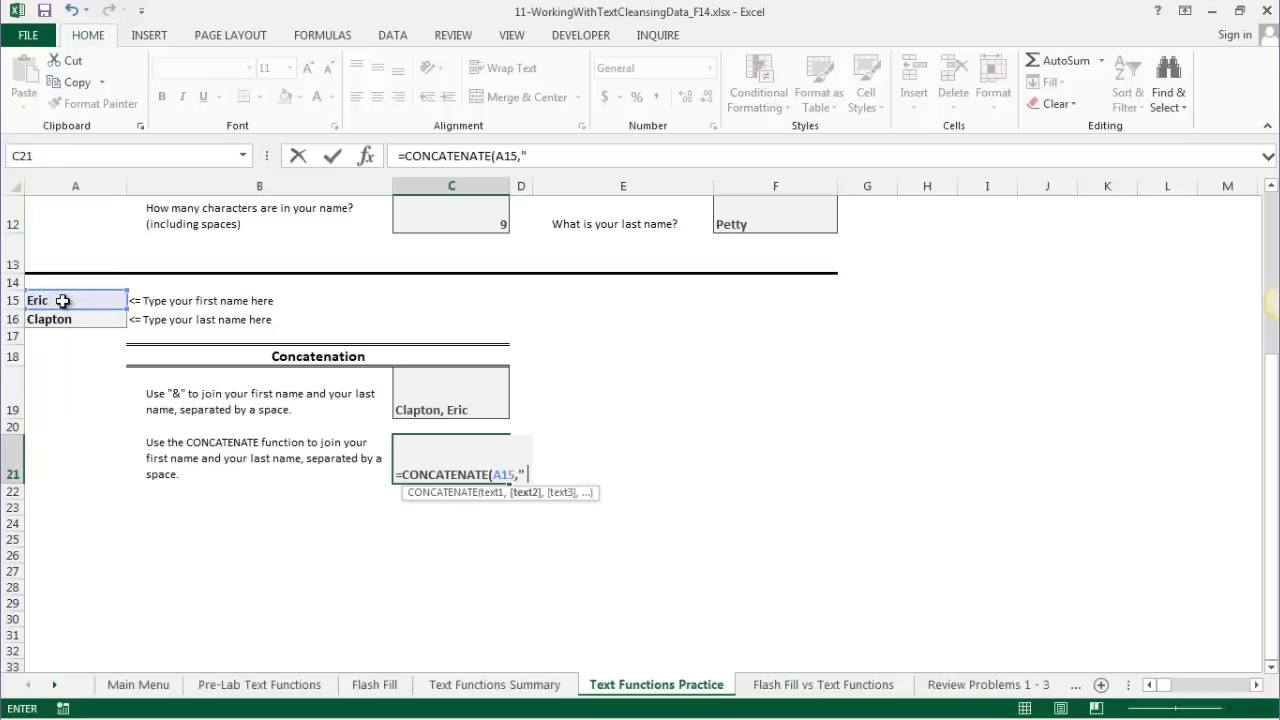
{"action": "type", "text": " \","}
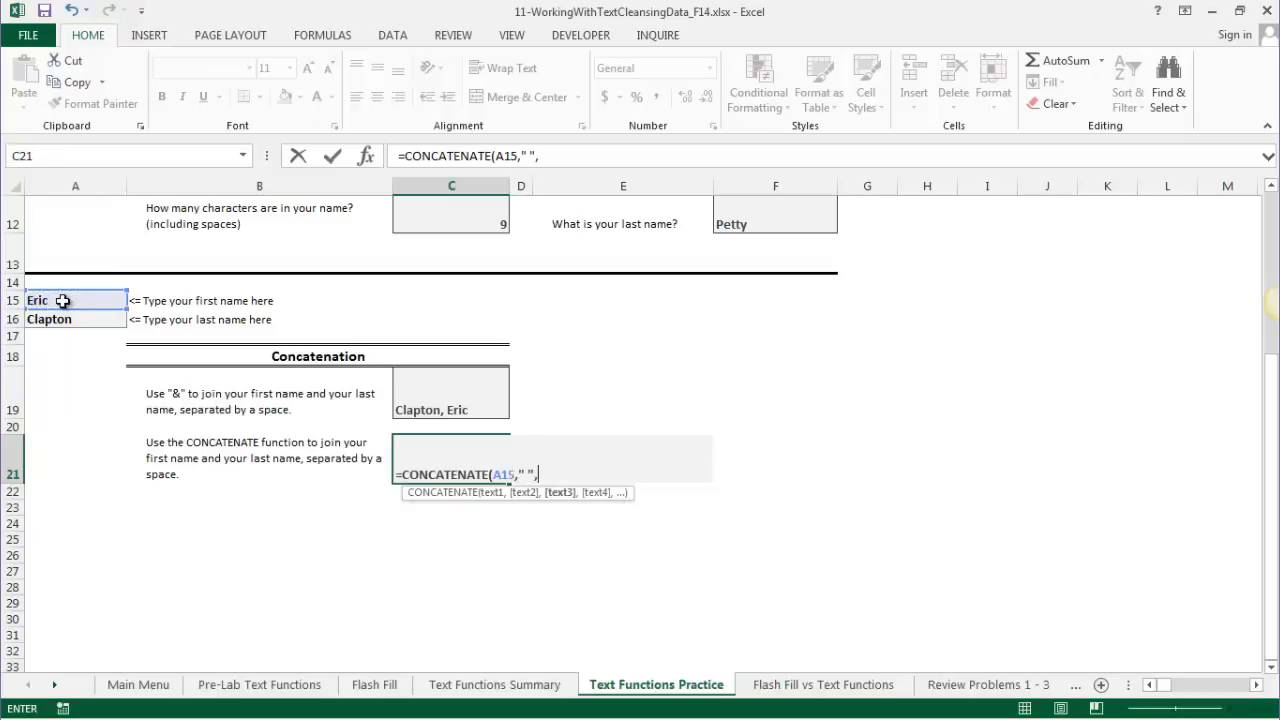
{"action": "left_click", "coordinate": [45, 318]}
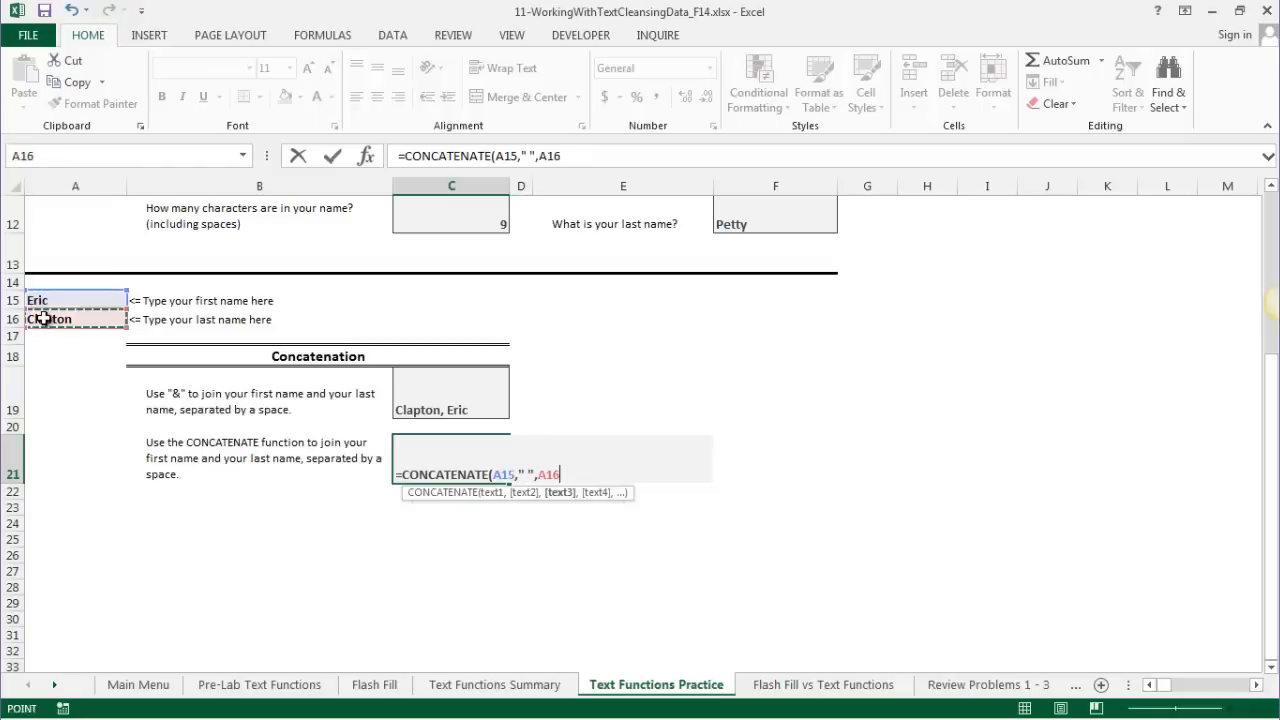
{"action": "key", "text": "Return"}
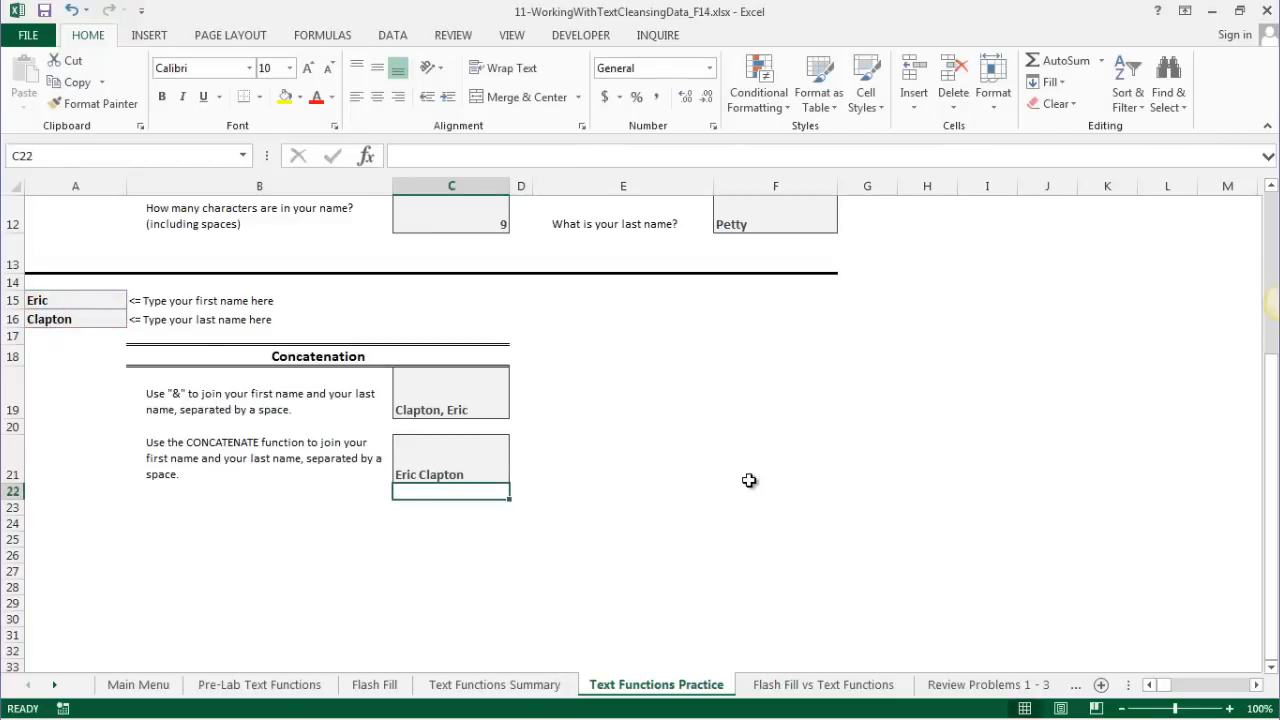
- Replace A15:A16 with a new first and last name so C19 and C21 update automatically
{"action": "scroll", "coordinate": [749, 480], "scroll_direction": "up", "scroll_amount": 4}
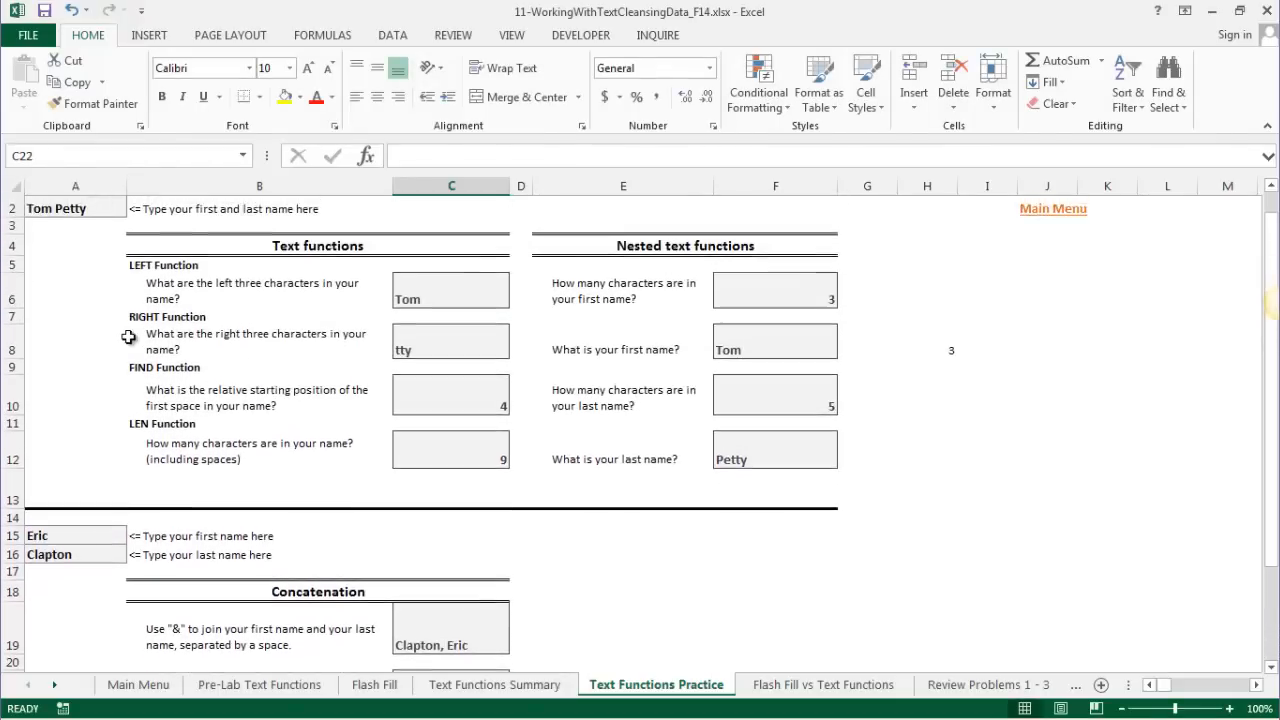
{"action": "scroll", "coordinate": [121, 300], "scroll_direction": "up", "scroll_amount": 1}
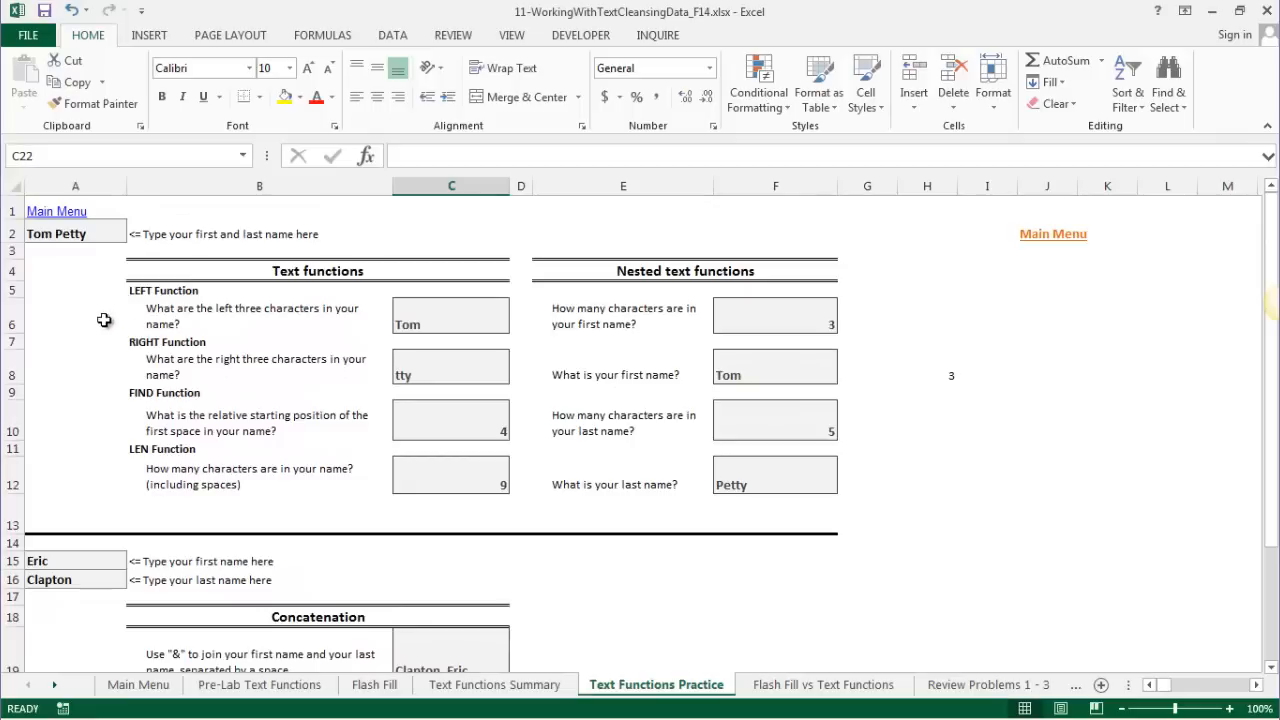
{"action": "scroll", "coordinate": [100, 323], "scroll_direction": "down", "scroll_amount": 3}
{"action": "left_click", "coordinate": [72, 369]}
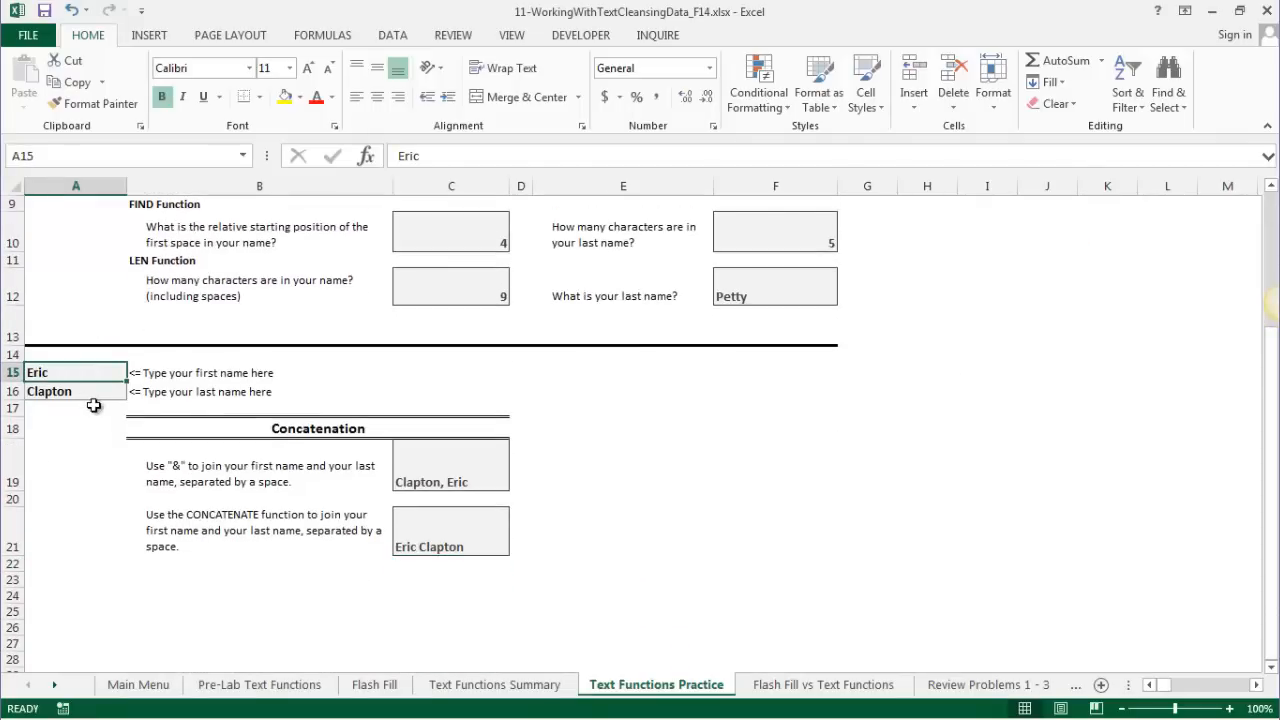
{"action": "type", "text": "Copa"}
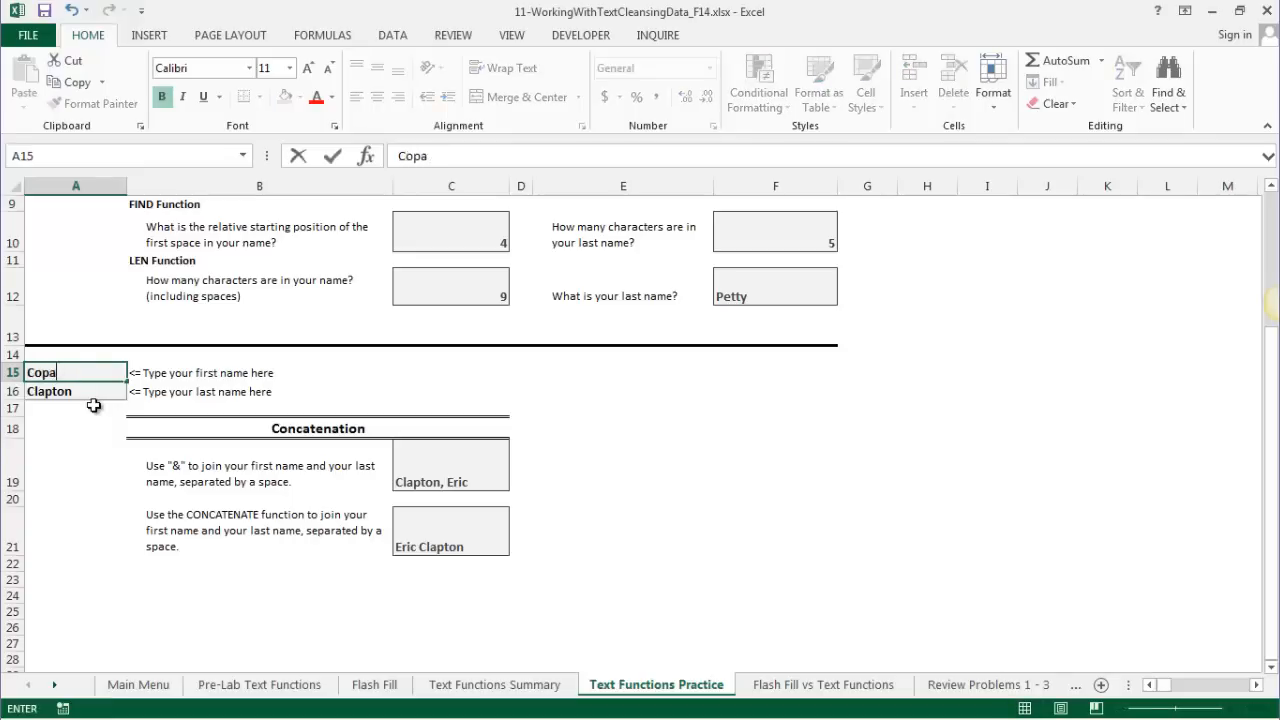
{"action": "key", "text": "BackSpace"}
{"action": "key", "text": "BackSpace"}
{"action": "key", "text": "BackSpace"}
{"action": "key", "text": "BackSpace"}
{"action": "type", "text": "Joe"}
{"action": "key", "text": "Tab"}
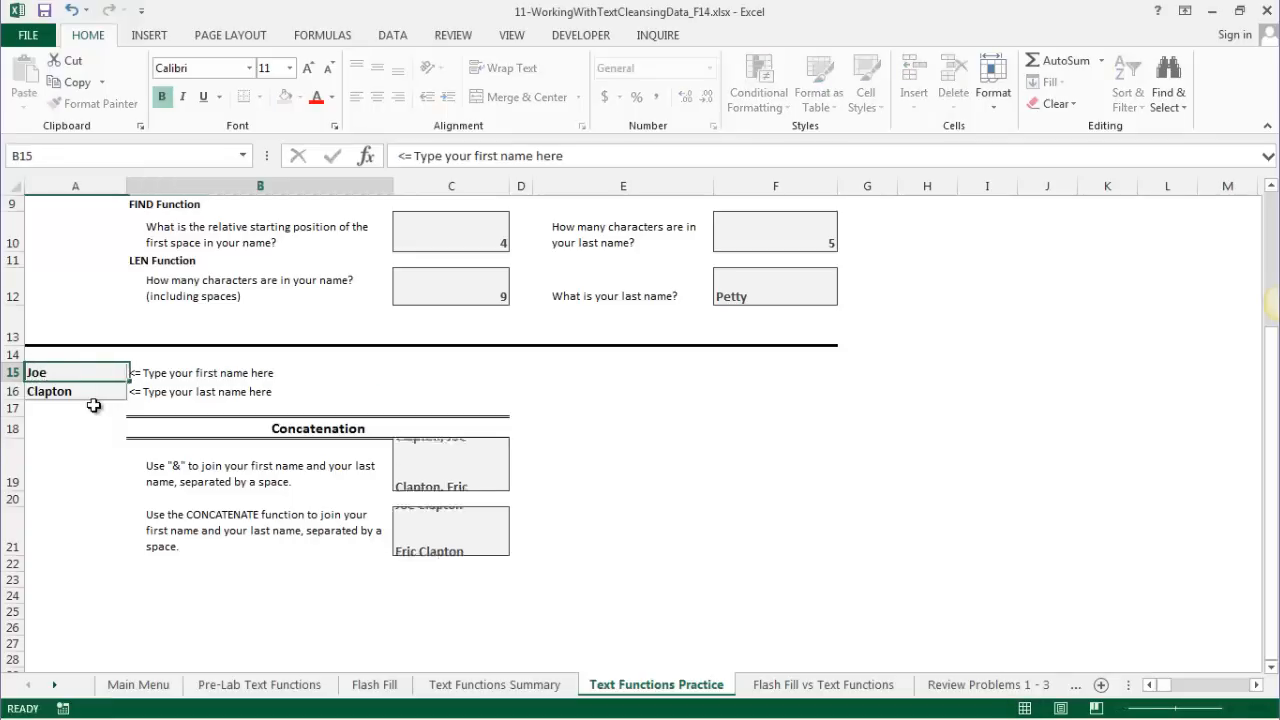
{"action": "key", "text": "Return"}
{"action": "type", "text": "Bonn"}
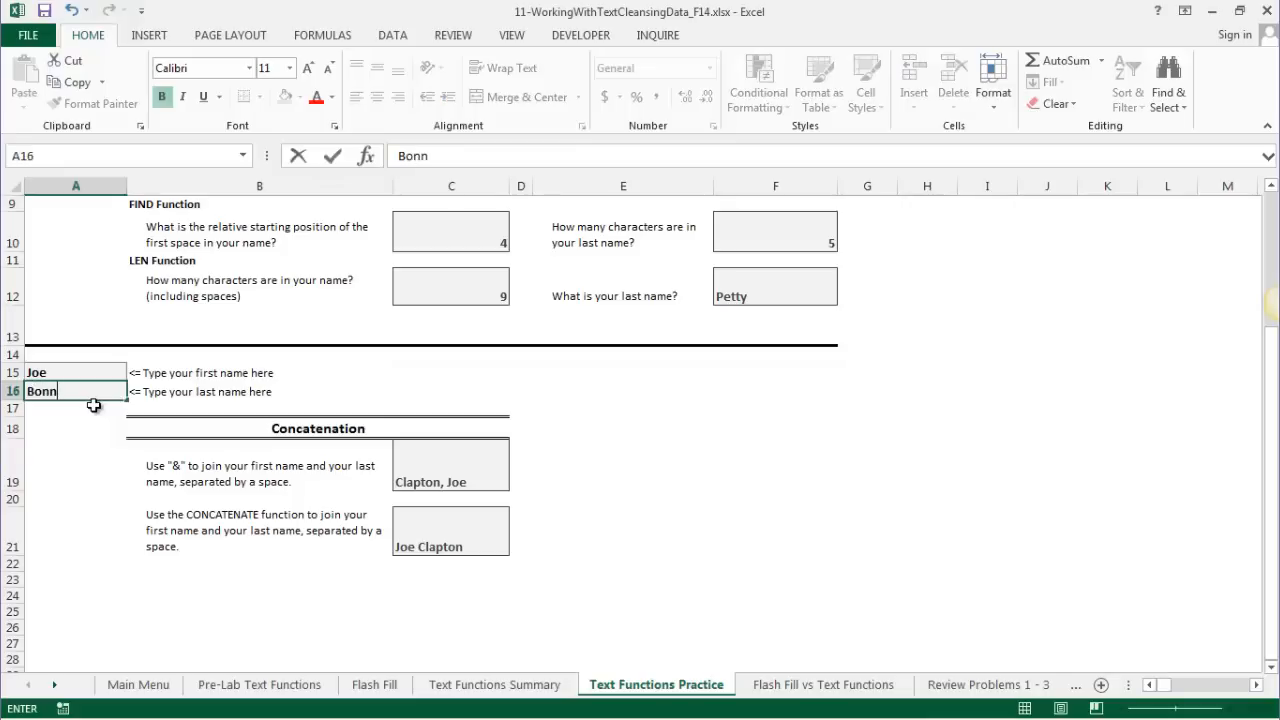
{"action": "key", "text": "BackSpace"}
{"action": "type", "text": "amassa"}
{"action": "key", "text": "Return"}
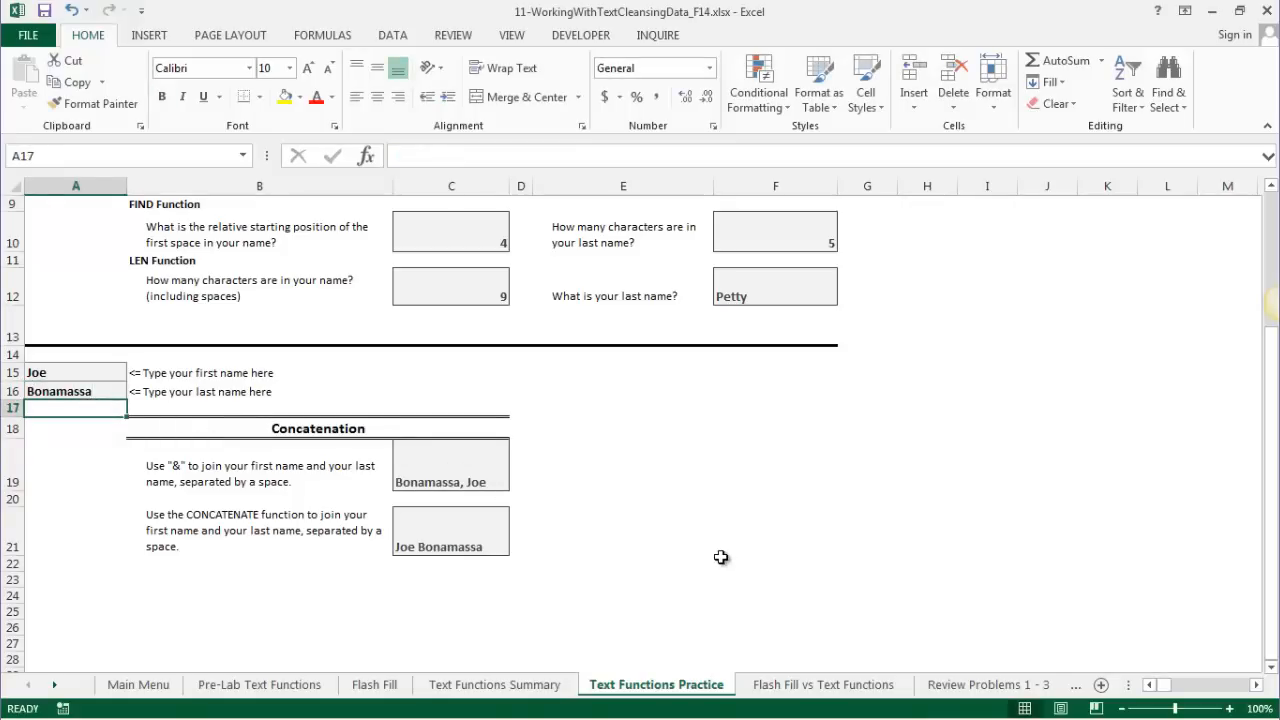
{"action": "scroll", "coordinate": [433, 425], "scroll_direction": "up", "scroll_amount": 3}
{"action": "scroll", "coordinate": [309, 389], "scroll_direction": "down", "scroll_amount": 3}
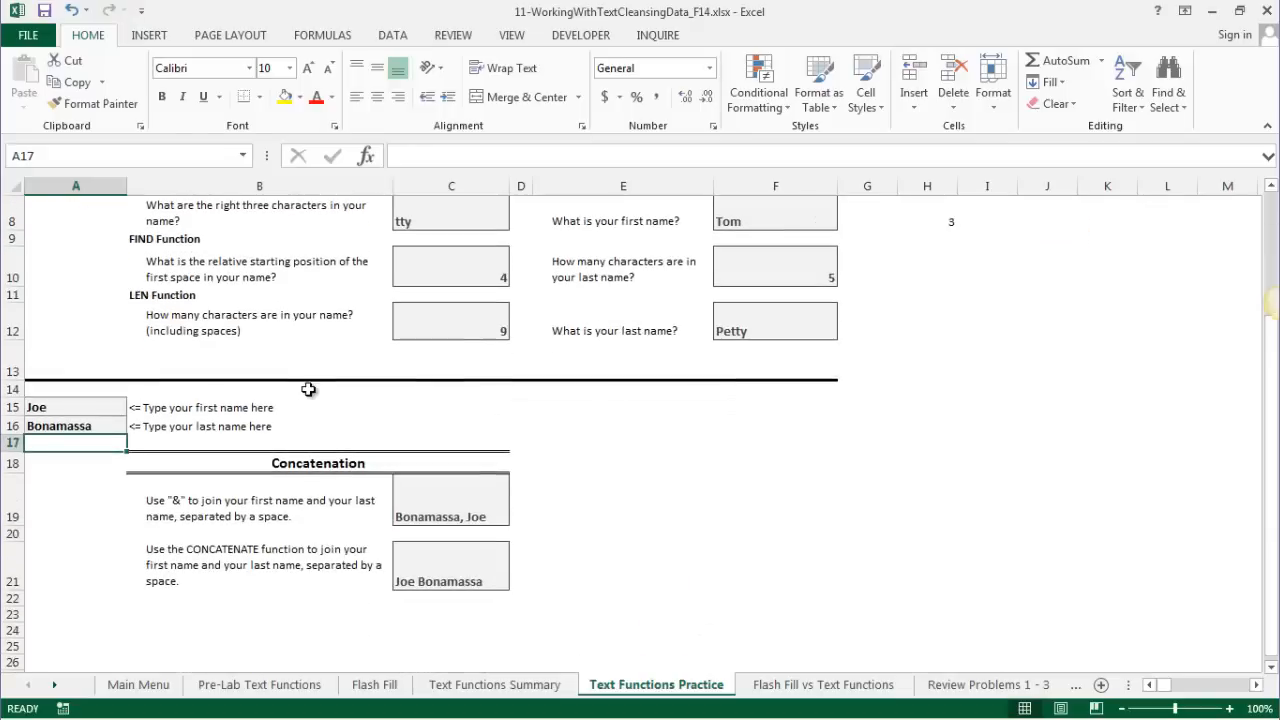
{"action": "scroll", "coordinate": [500, 562], "scroll_direction": "up", "scroll_amount": 1}
{"action": "scroll", "coordinate": [500, 562], "scroll_direction": "down", "scroll_amount": 1}
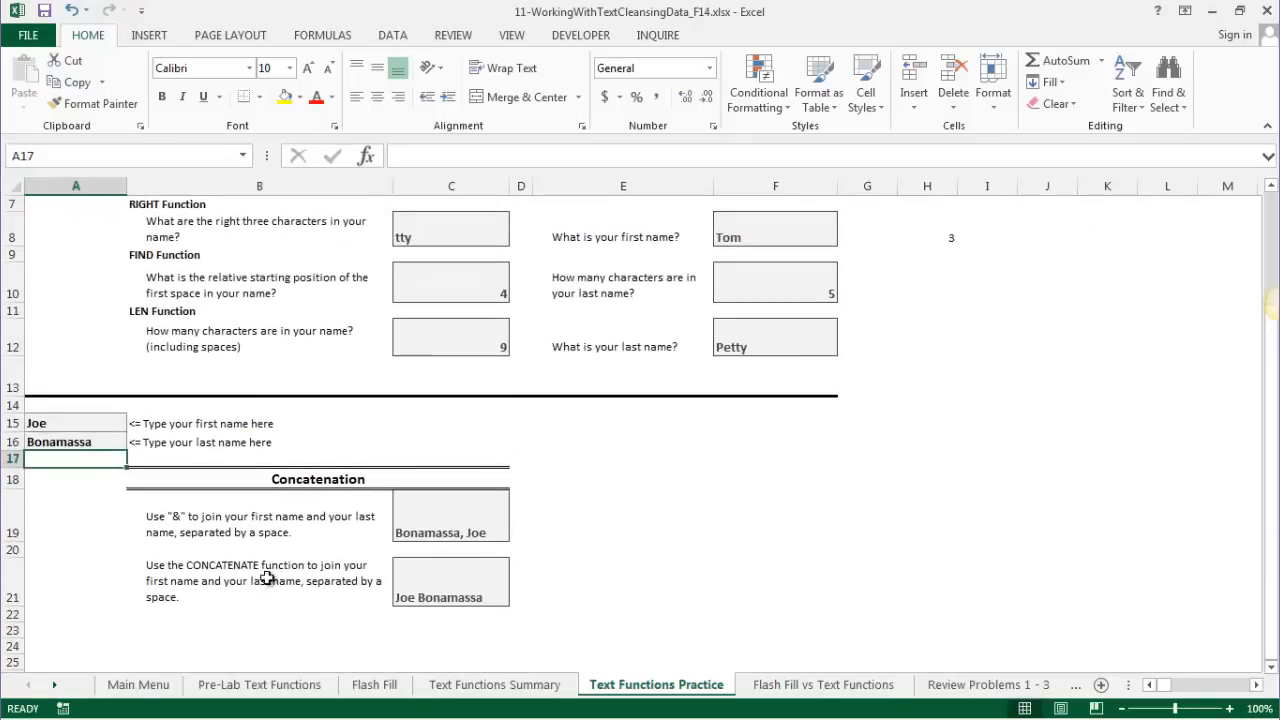
- Browse the Flash Fill vs Text Functions and Review Problems 1 - 3 sheets, ending on Main Menu
{"action": "left_click", "coordinate": [835, 690]}
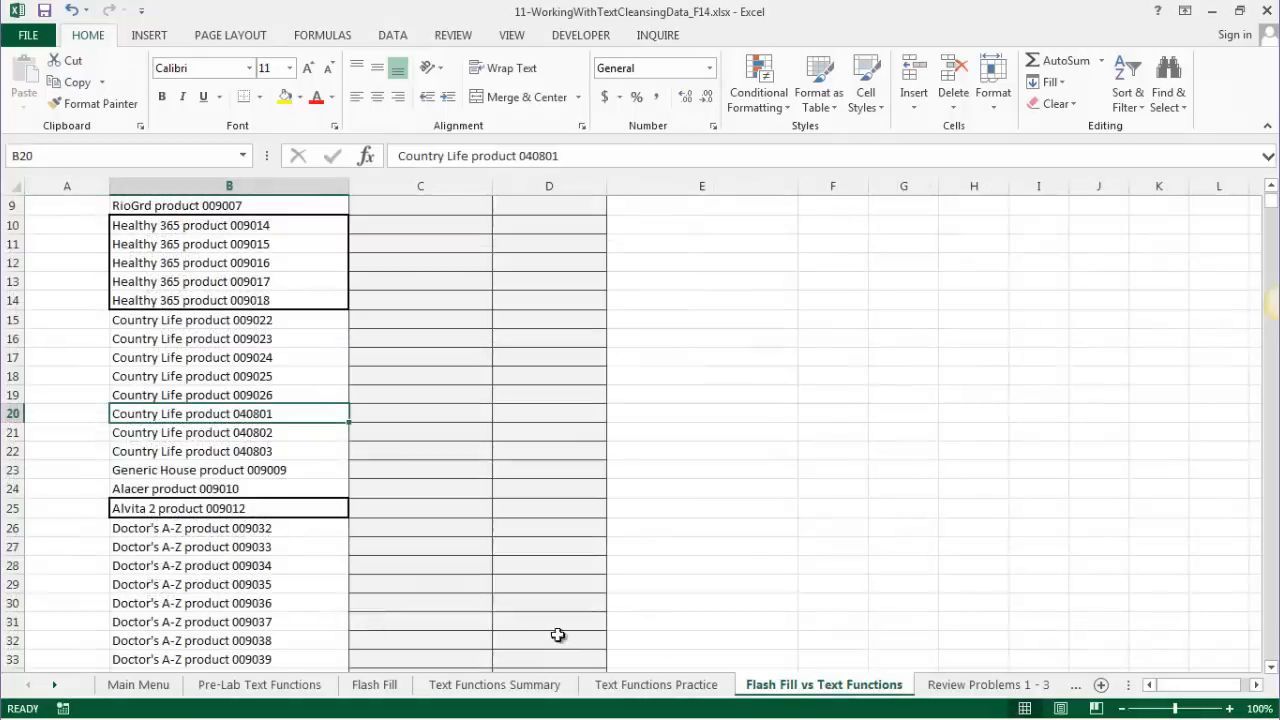
{"action": "scroll", "coordinate": [160, 562], "scroll_direction": "up", "scroll_amount": 3}
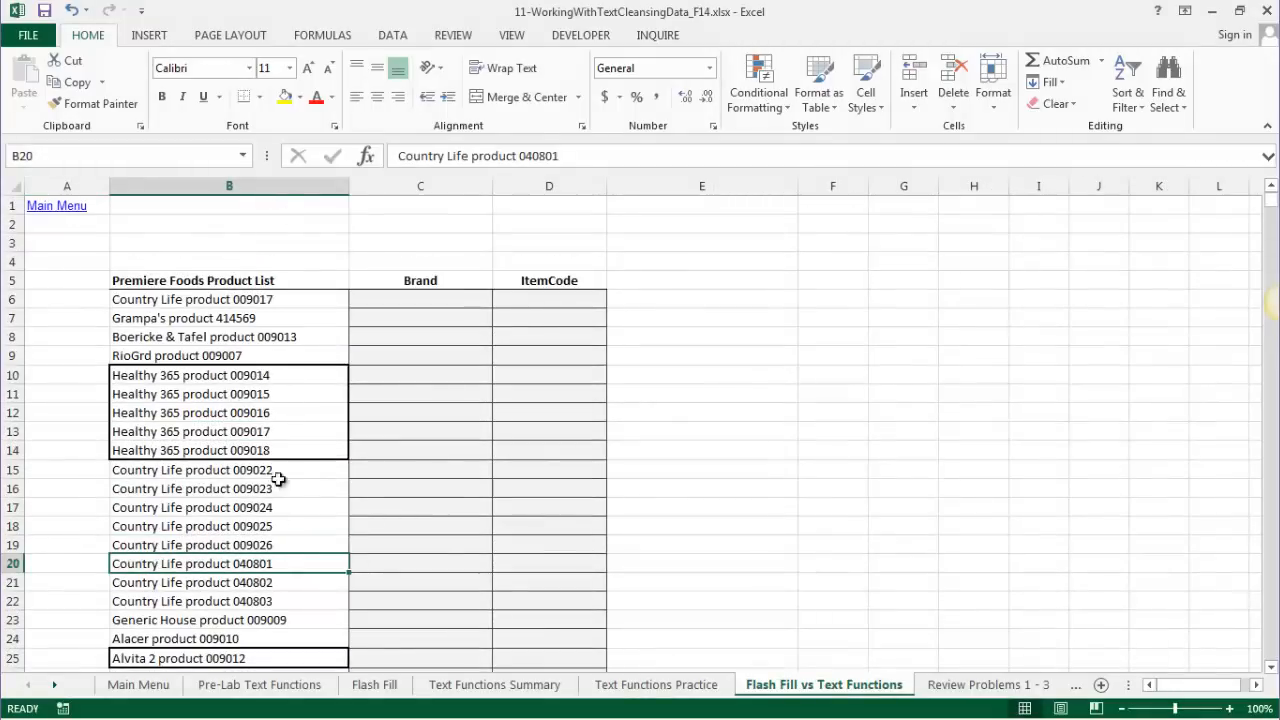
{"action": "scroll", "coordinate": [220, 511], "scroll_direction": "down", "scroll_amount": 2}
{"action": "scroll", "coordinate": [220, 511], "scroll_direction": "up", "scroll_amount": 2}
{"action": "scroll", "coordinate": [220, 511], "scroll_direction": "down", "scroll_amount": 3}
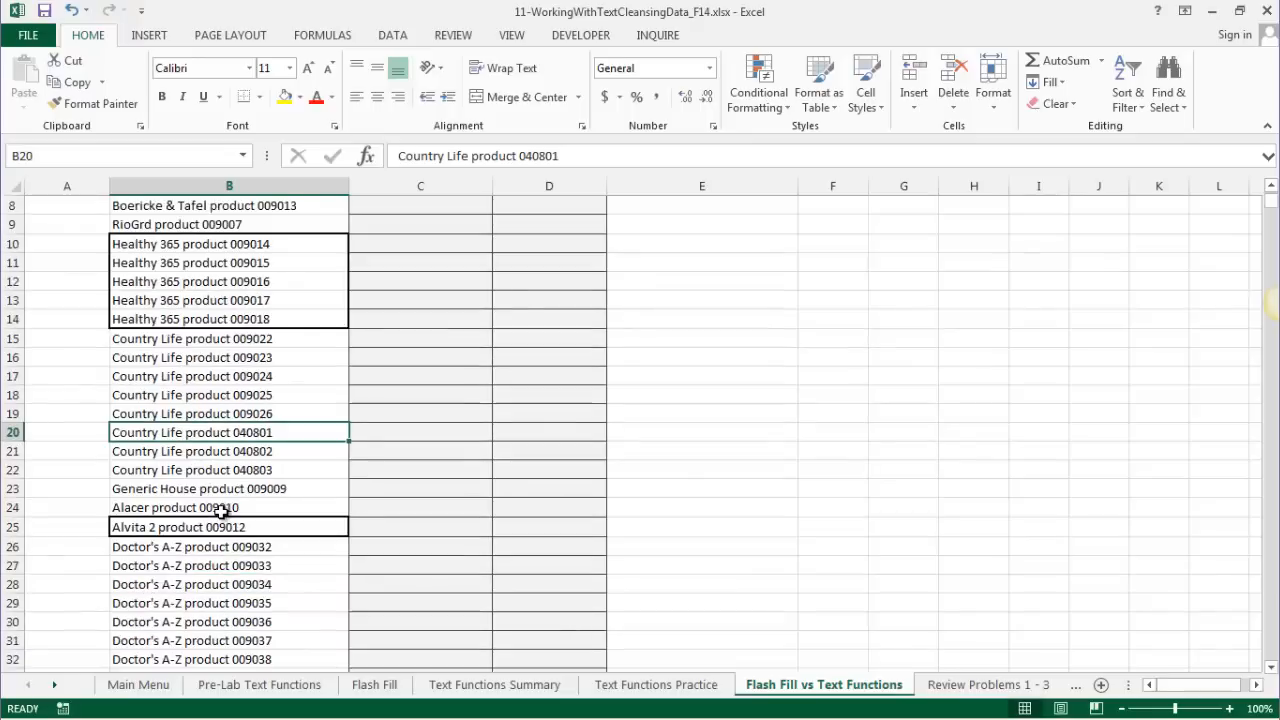
{"action": "scroll", "coordinate": [165, 620], "scroll_direction": "down", "scroll_amount": 7}
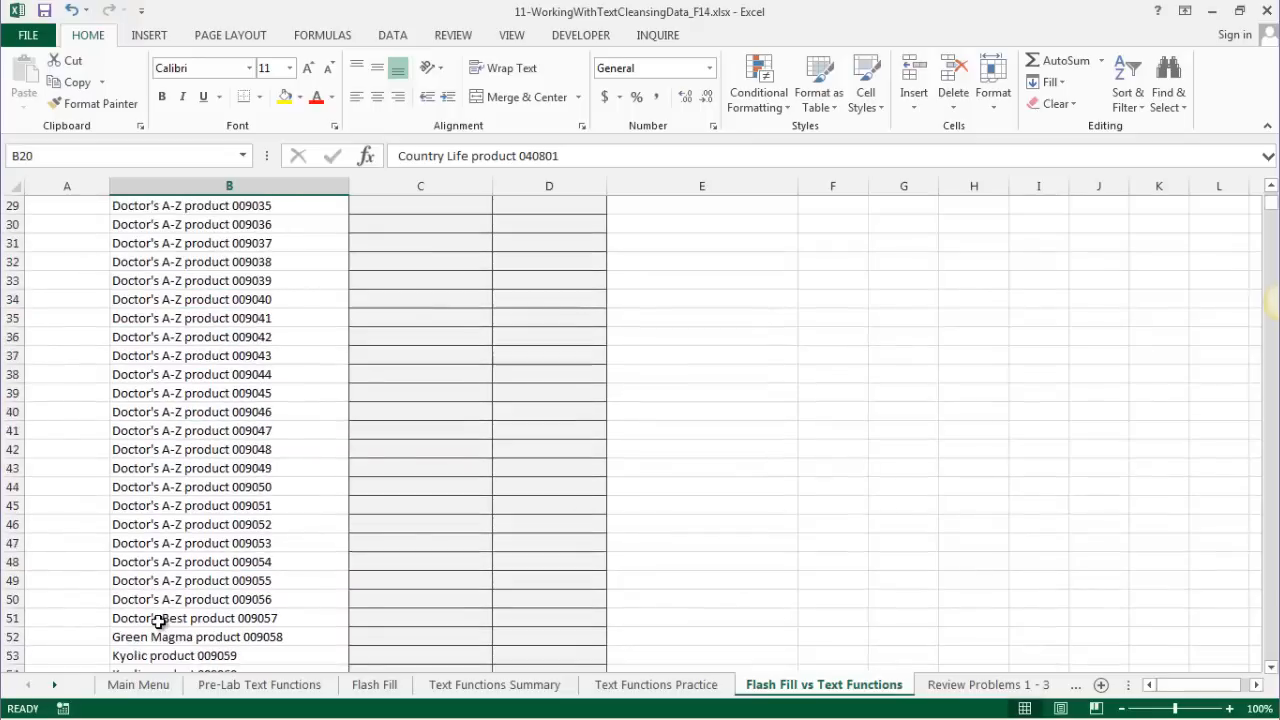
{"action": "scroll", "coordinate": [159, 621], "scroll_direction": "up", "scroll_amount": 1}
{"action": "scroll", "coordinate": [157, 614], "scroll_direction": "down", "scroll_amount": 2}
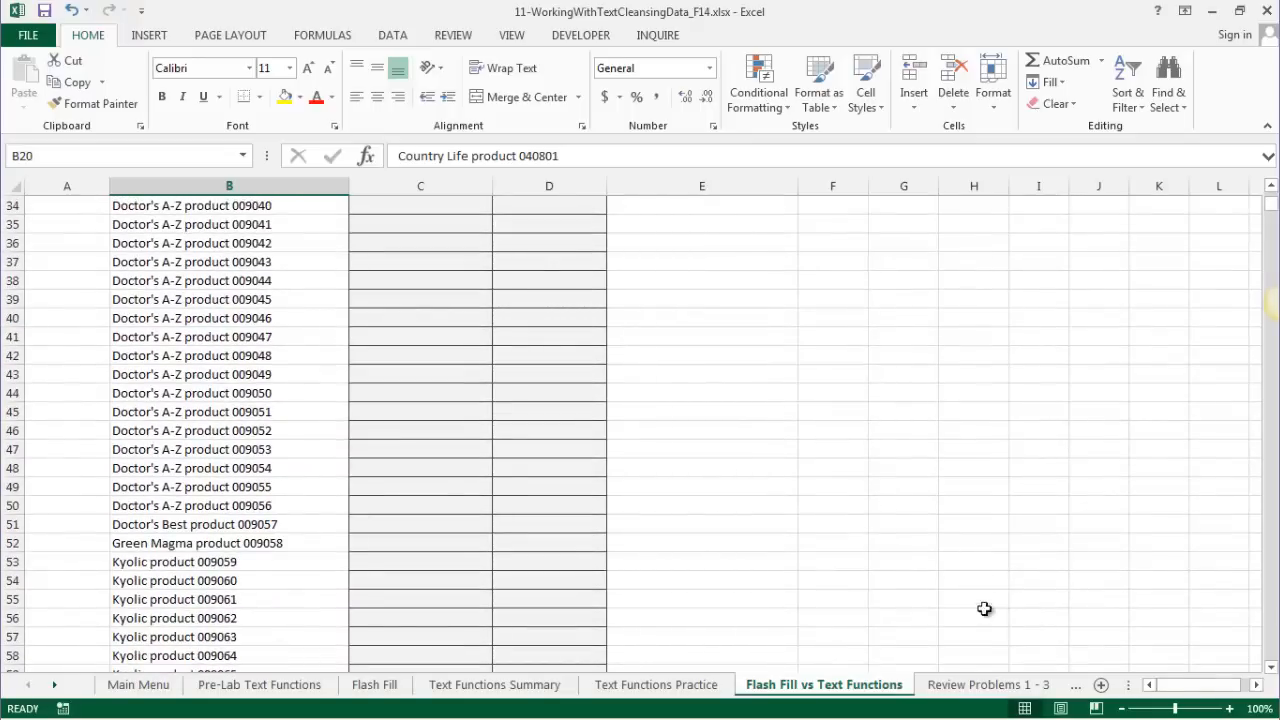
{"action": "left_click", "coordinate": [975, 688]}
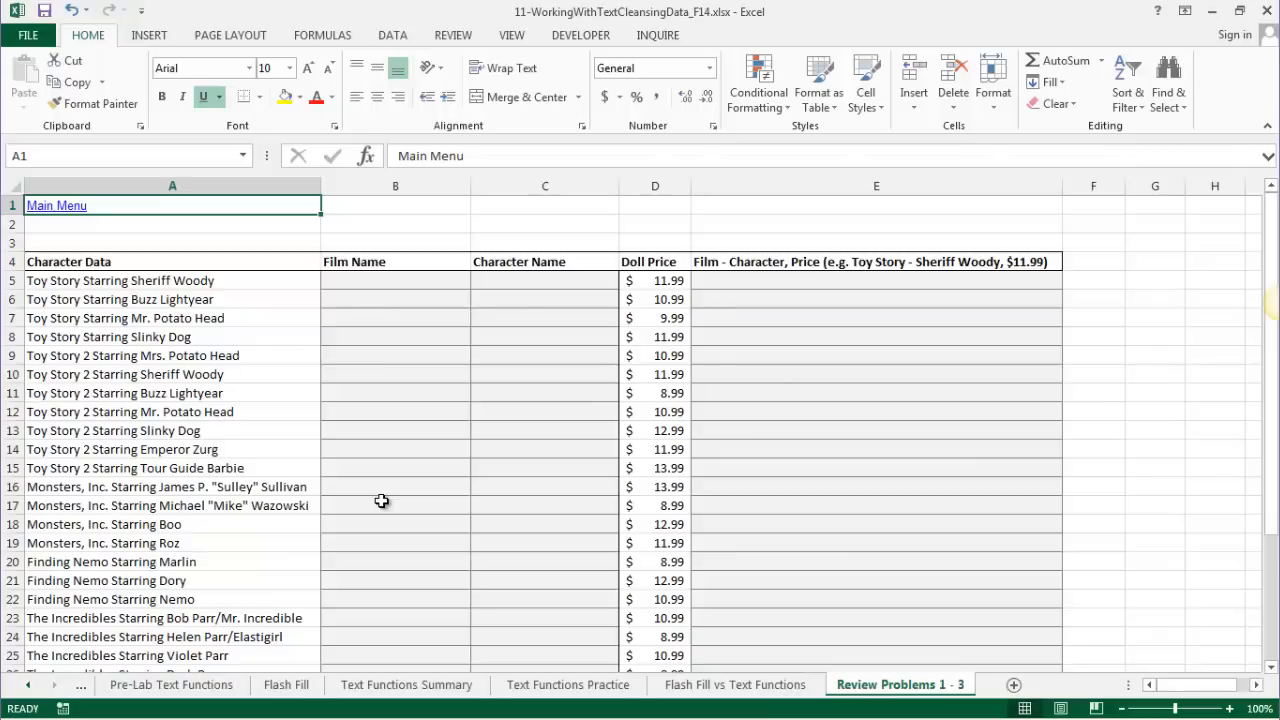
{"action": "left_click", "coordinate": [28, 686]}
{"action": "left_click", "coordinate": [138, 686]}
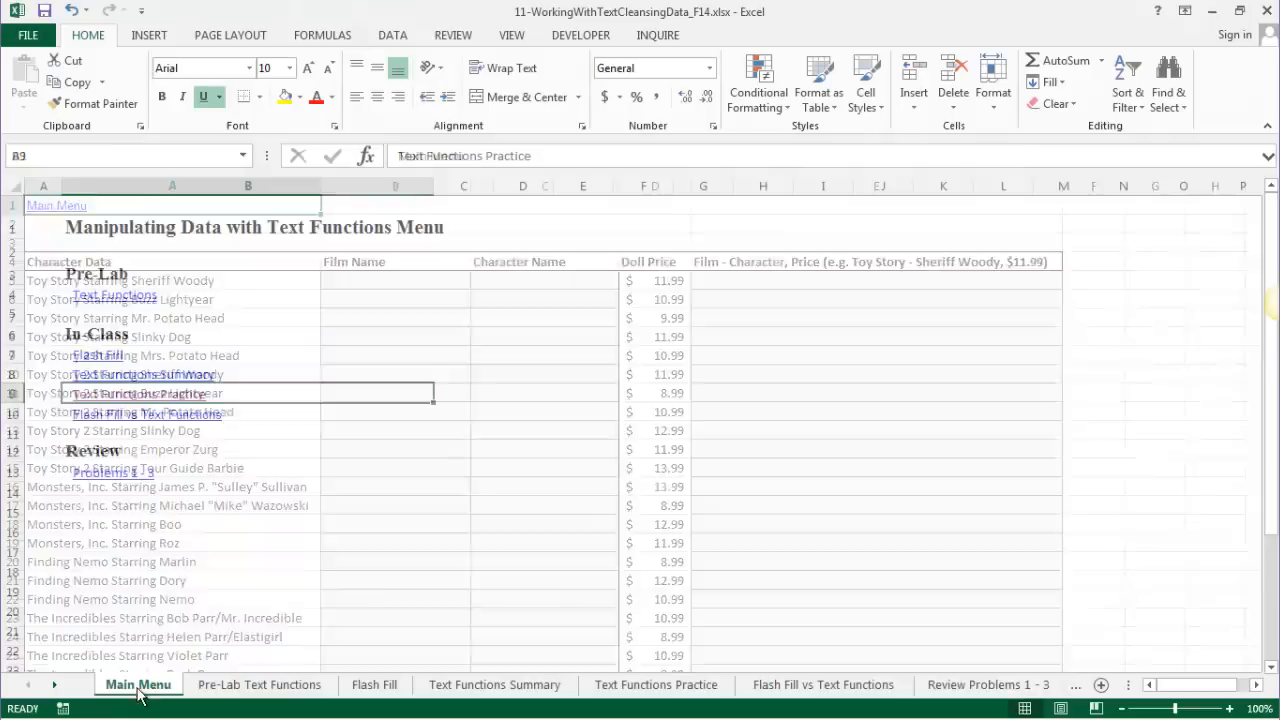